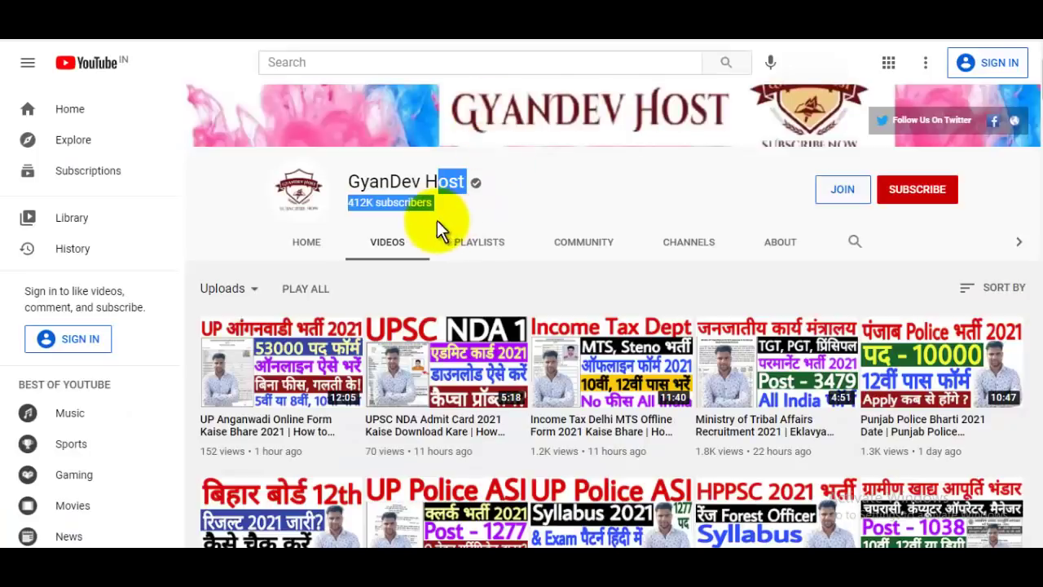
# - Finish typing the applicant's e-mail address in the sign-up form
pyautogui.click(388, 188)
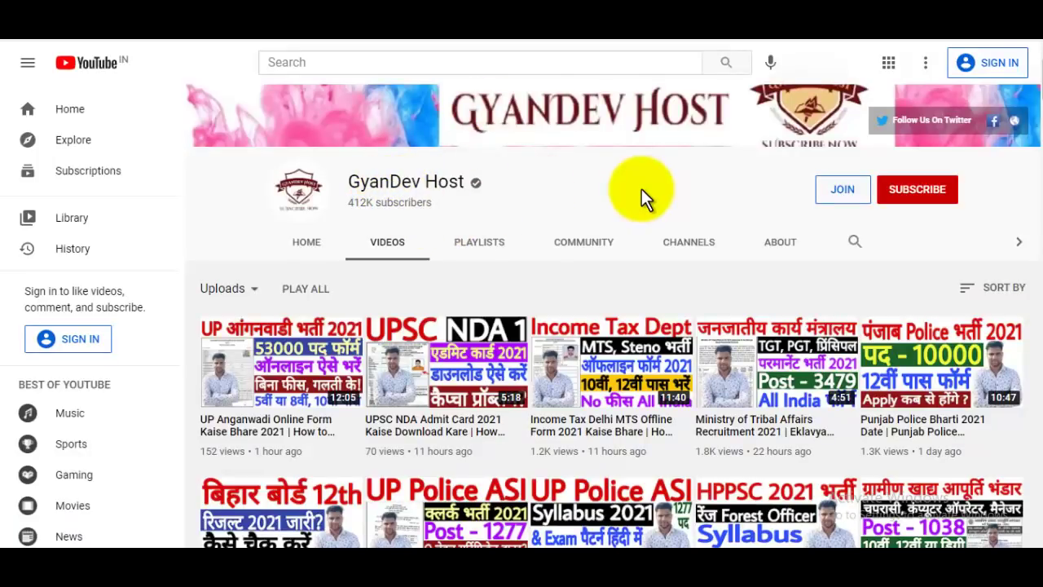
pyautogui.scroll(1, 643, 189)
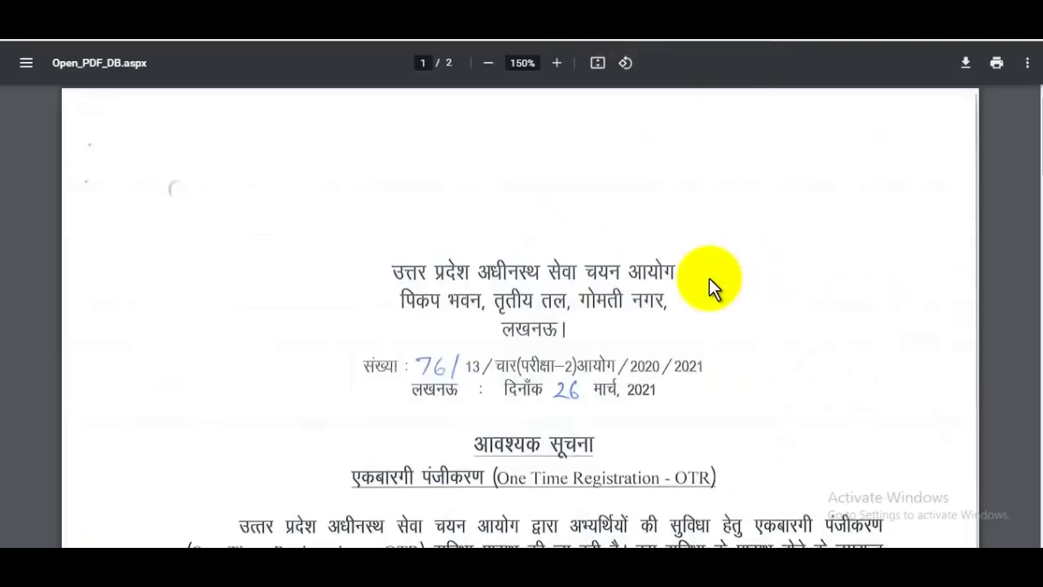
pyautogui.scroll(-2, 709, 278)
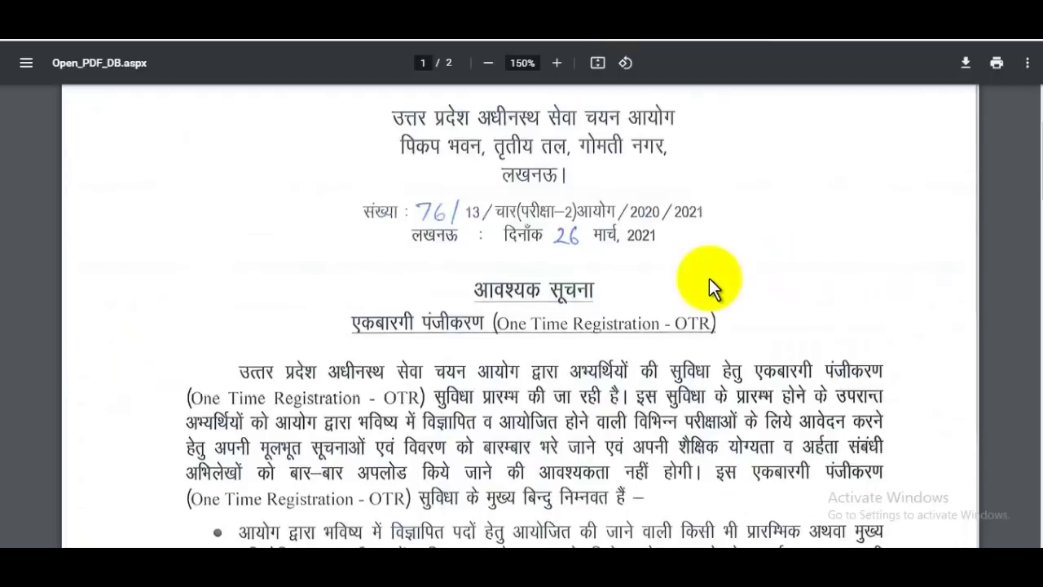
pyautogui.scroll(-1, 668, 321)
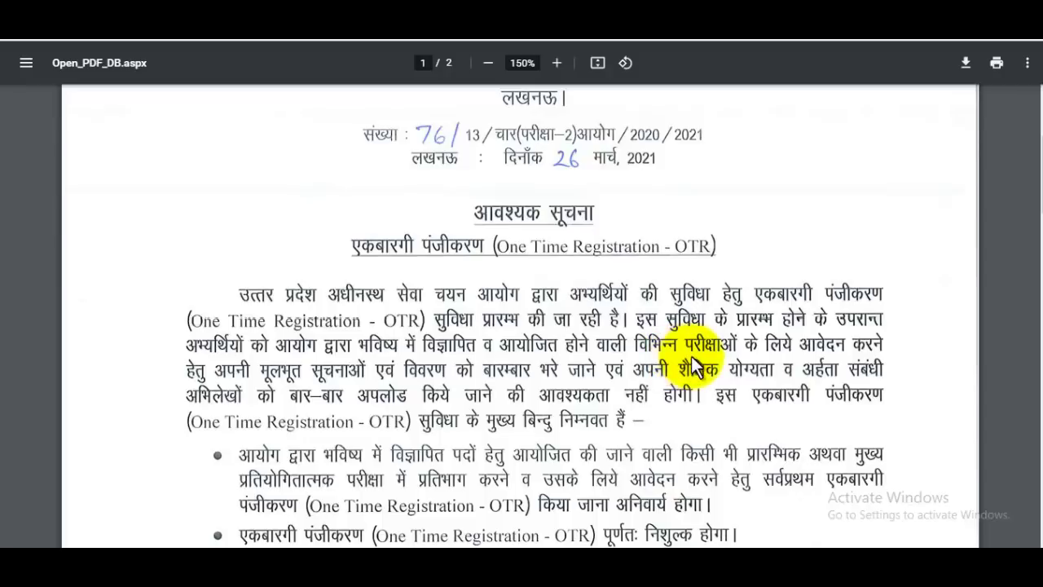
pyautogui.scroll(-2, 697, 357)
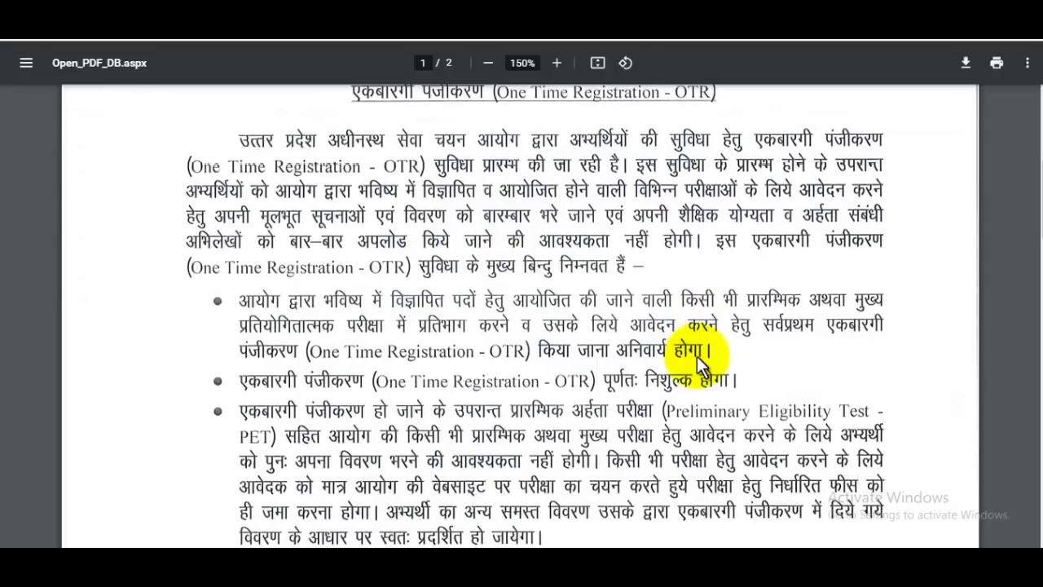
pyautogui.scroll(1, 647, 337)
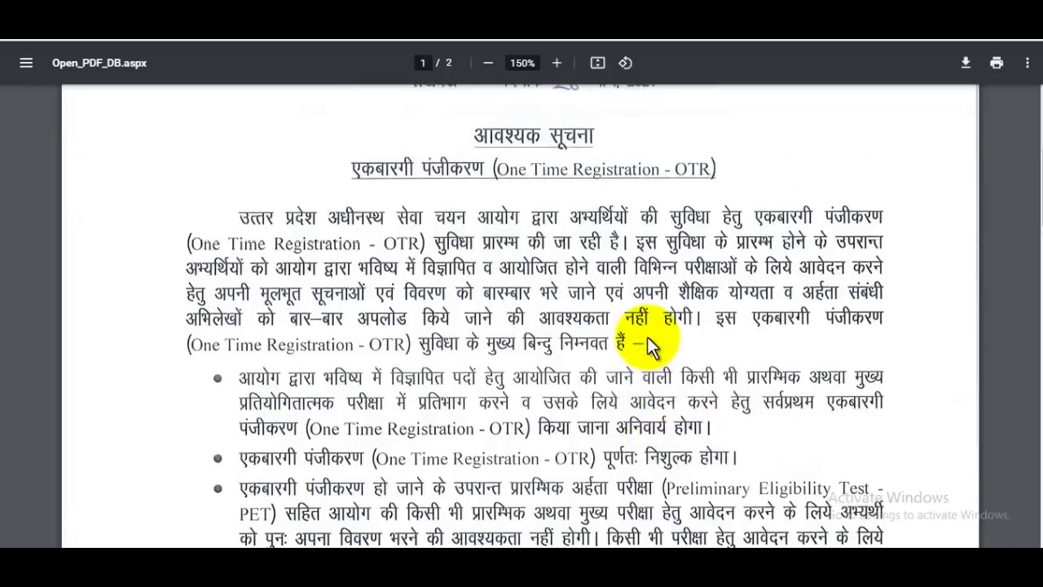
pyautogui.scroll(-2, 653, 343)
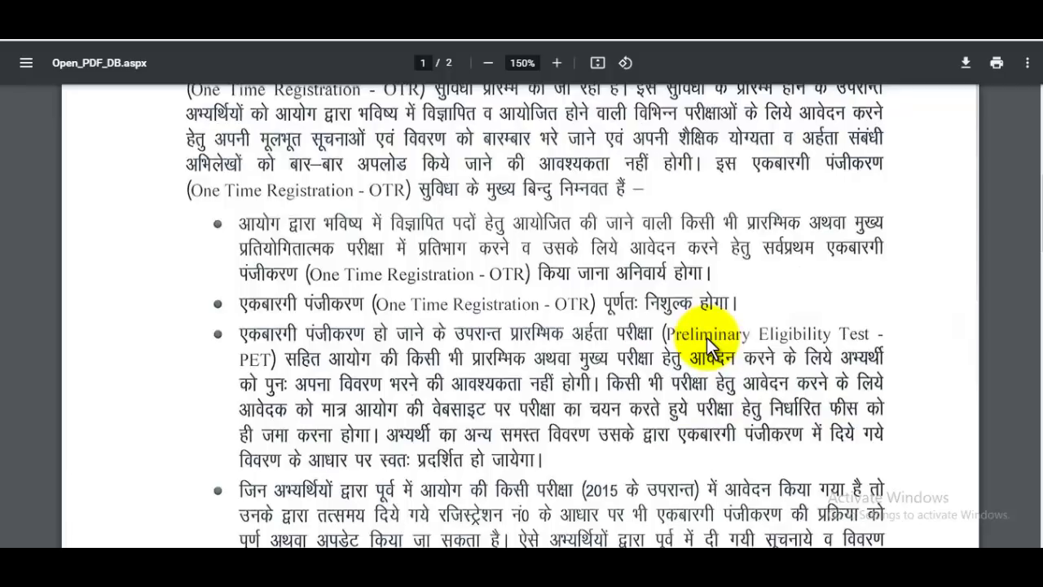
pyautogui.scroll(-20, 712, 332)
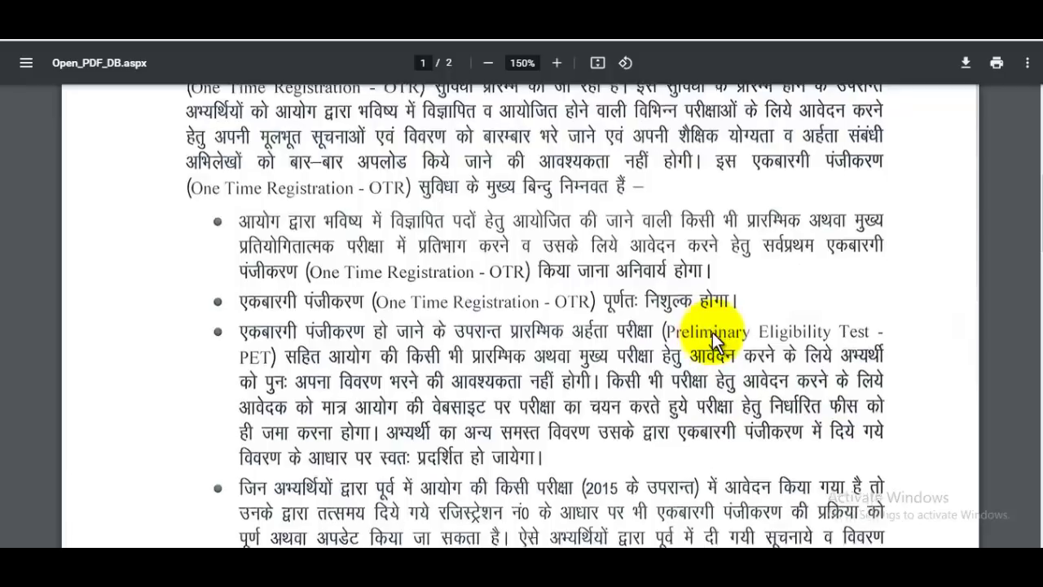
pyautogui.scroll(15, 713, 332)
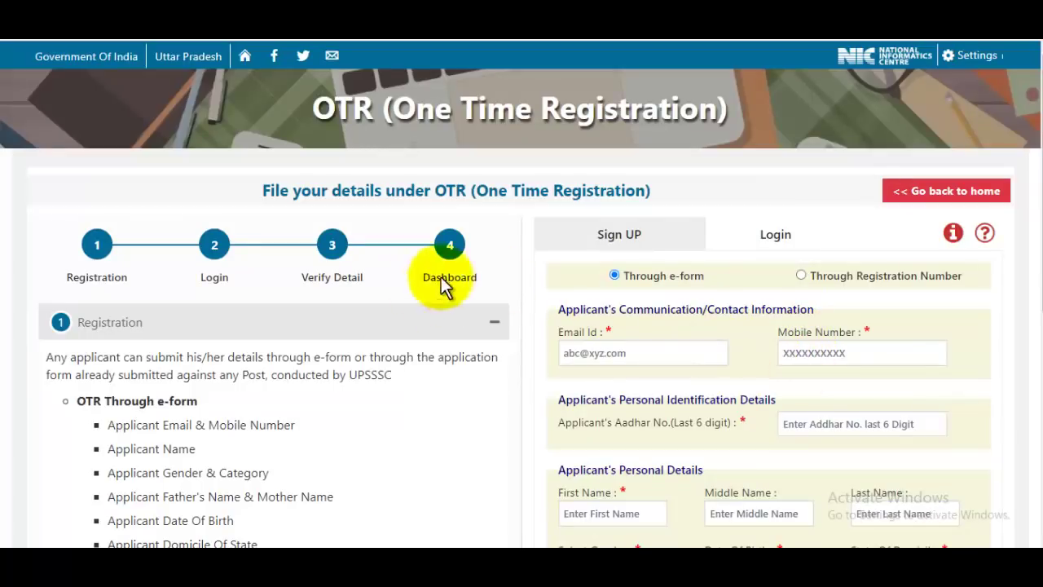
pyautogui.scroll(-5, 449, 349)
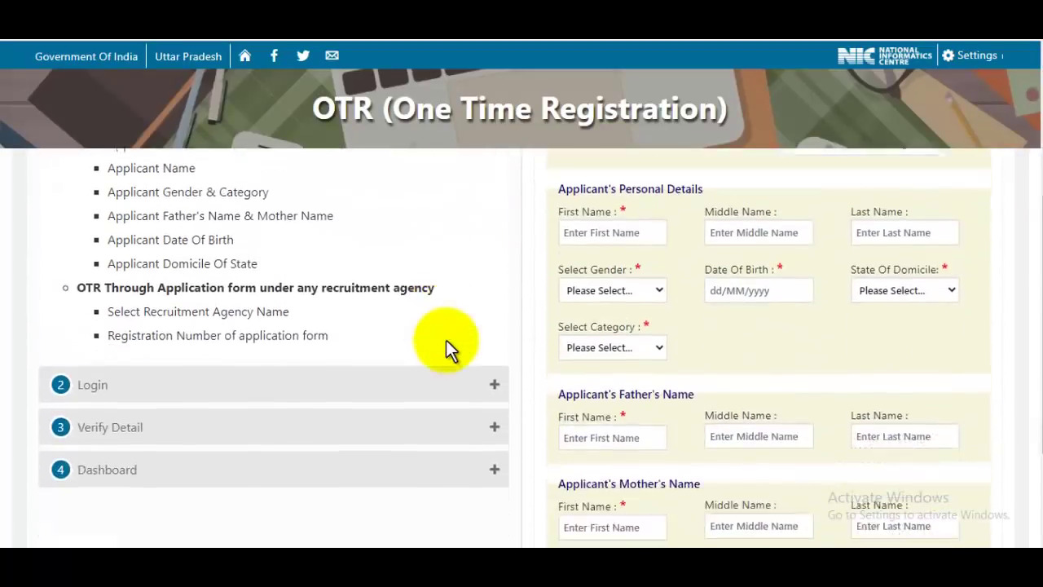
pyautogui.scroll(5, 754, 358)
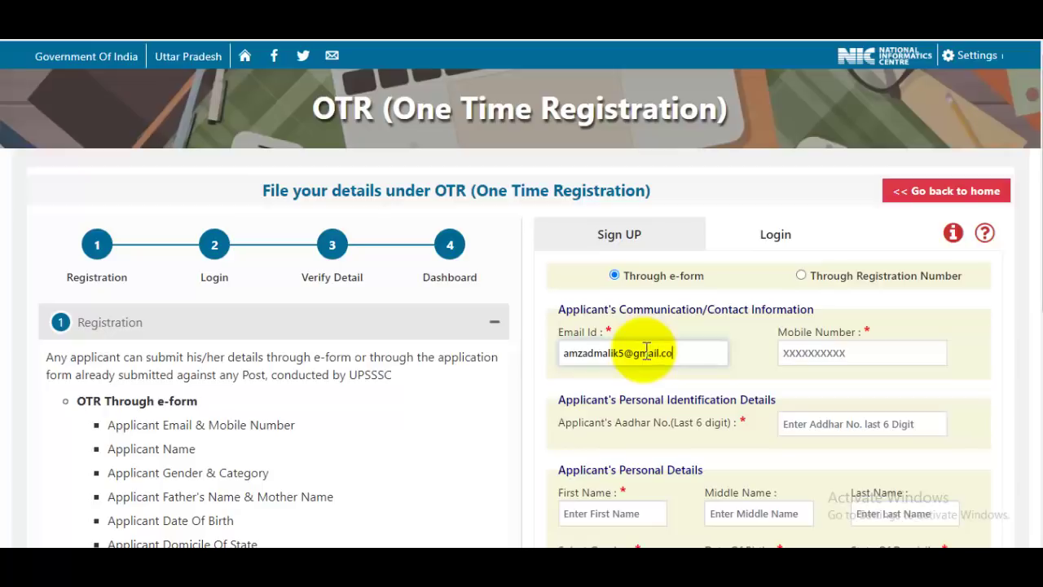
pyautogui.write('m')
# - Move past the Mobile Number box to the Aadhar last-6-digits field
pyautogui.click(856, 352)
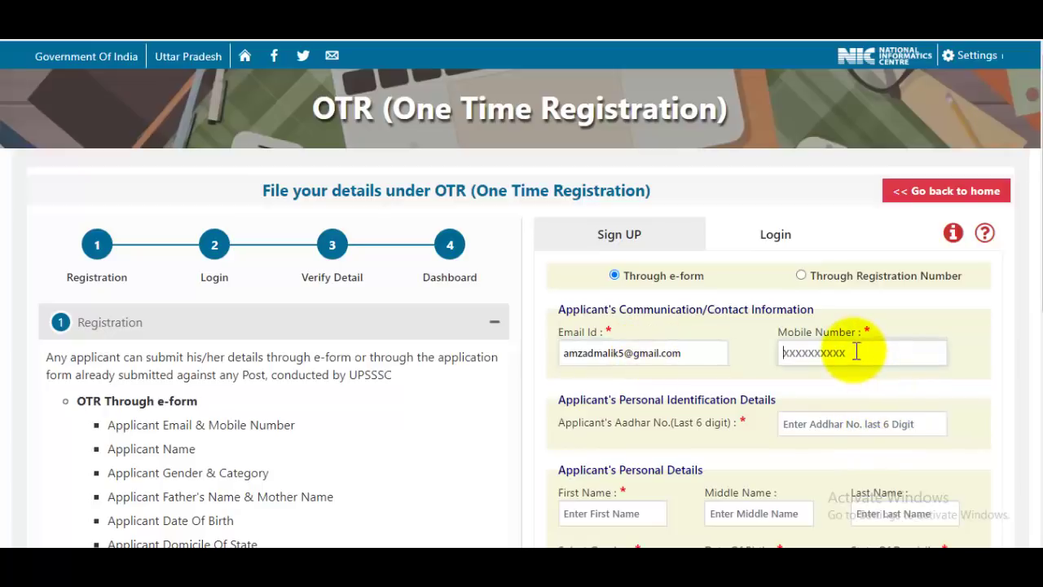
pyautogui.scroll(-3, 860, 338)
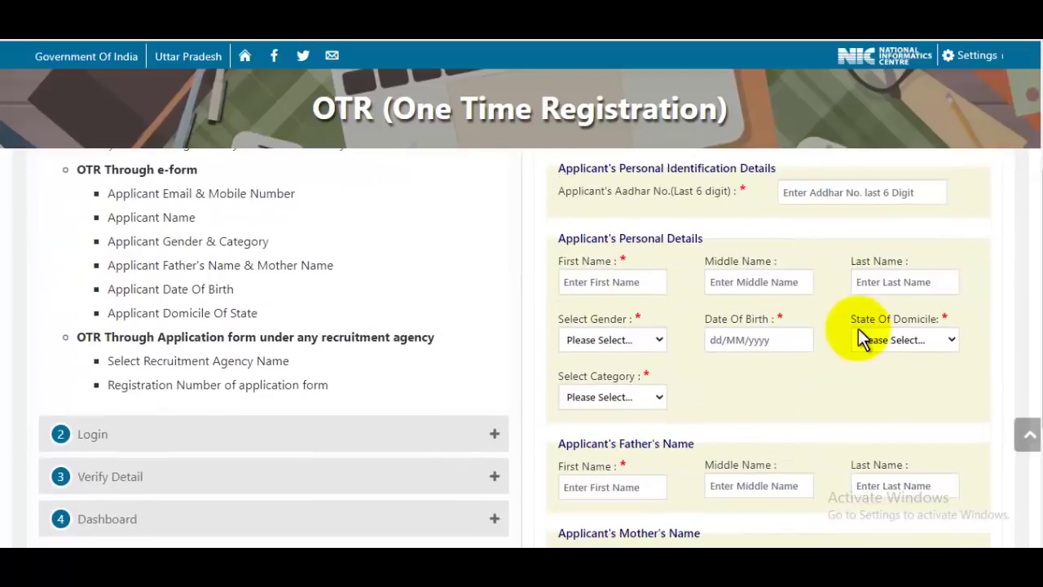
pyautogui.scroll(2, 860, 334)
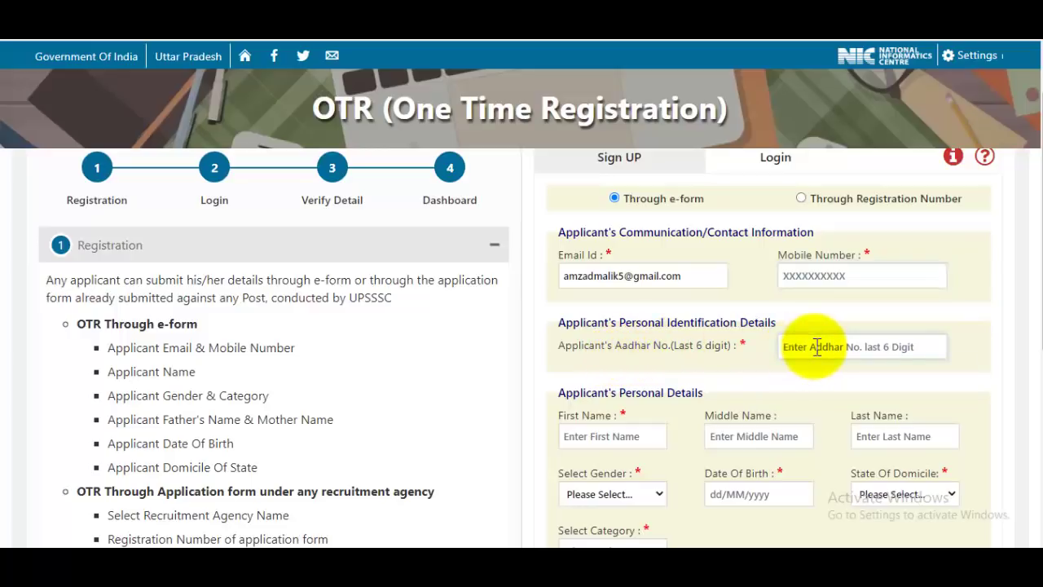
pyautogui.click(868, 335)
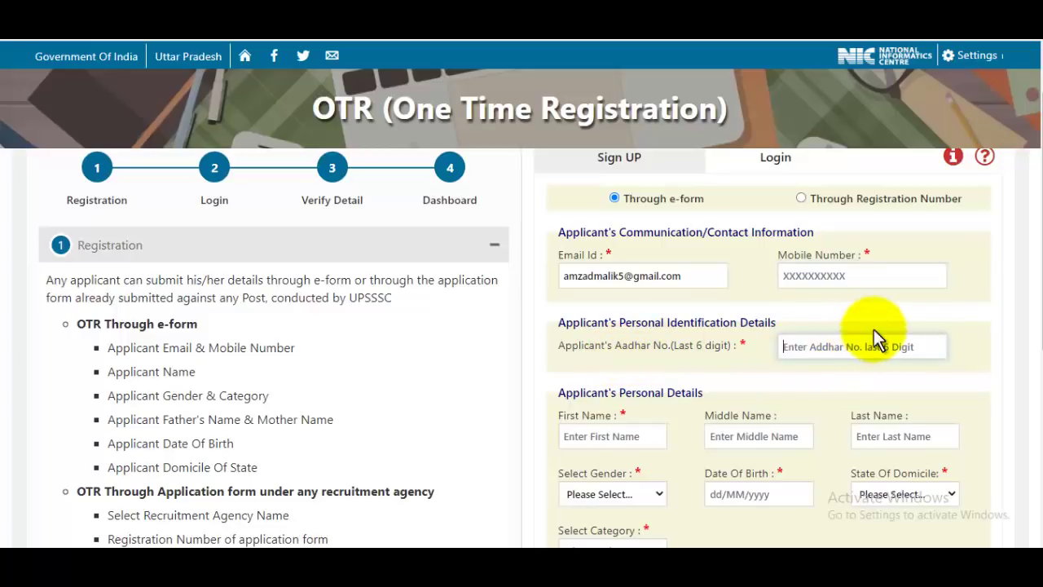
pyautogui.scroll(-2, 873, 338)
# - Enter the applicant's first and last name, then zoom the page in
pyautogui.click(619, 285)
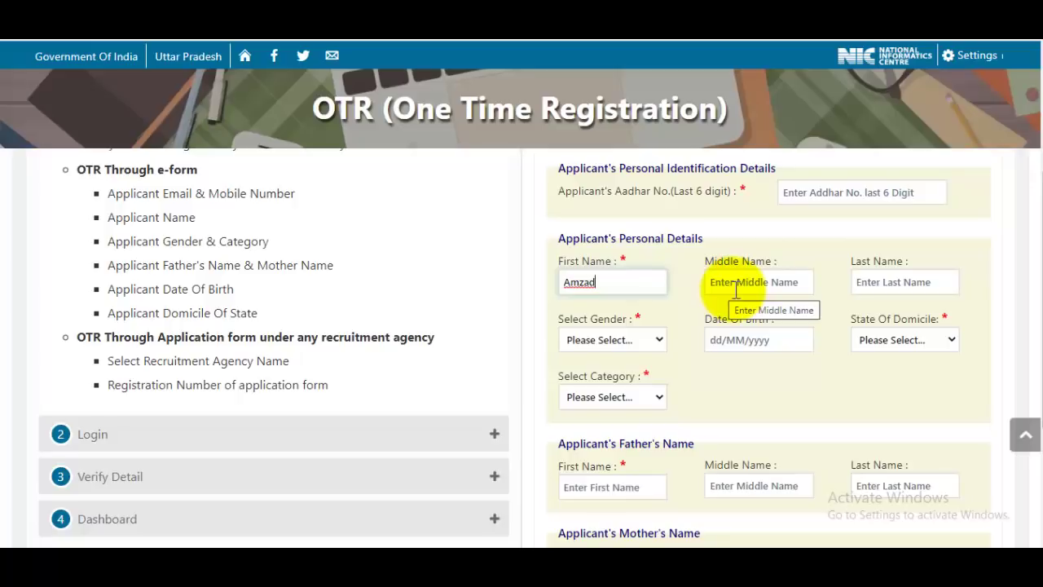
pyautogui.click(903, 277)
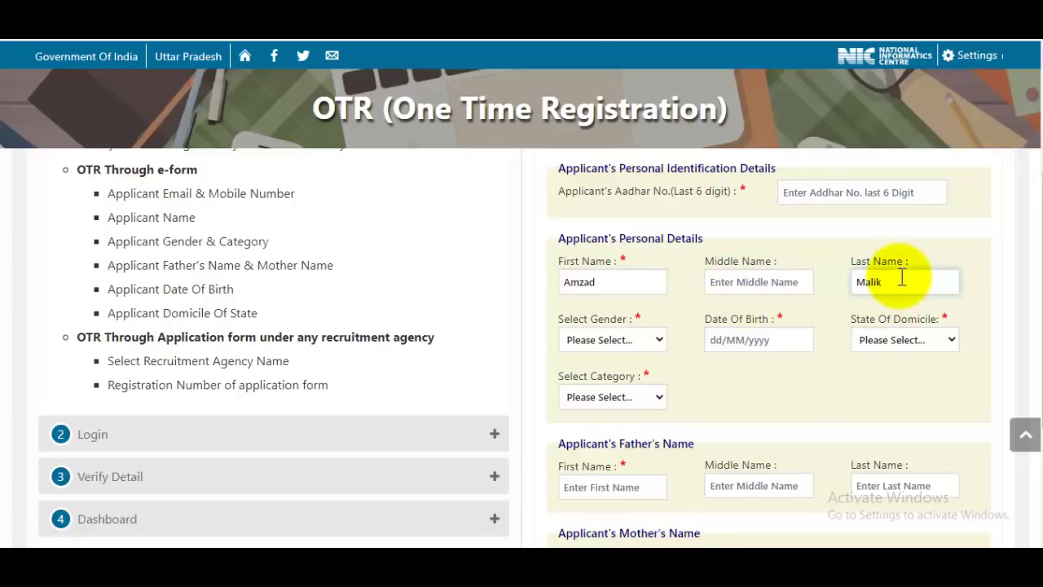
pyautogui.hotkey('ctrl', '+')
pyautogui.scroll(-2, 899, 276)
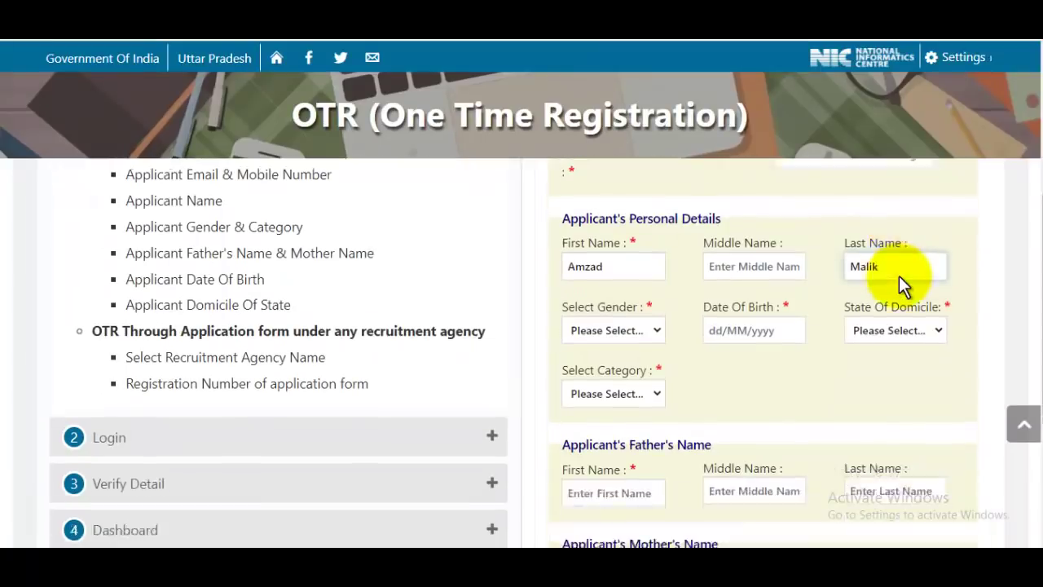
pyautogui.click(632, 234)
pyautogui.click(589, 268)
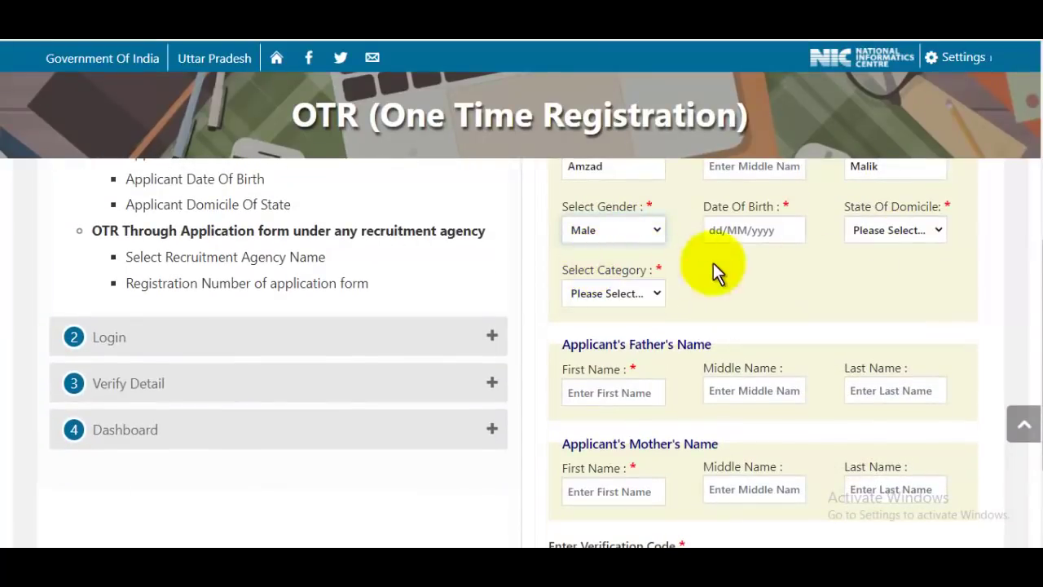
pyautogui.click(717, 233)
pyautogui.click(783, 257)
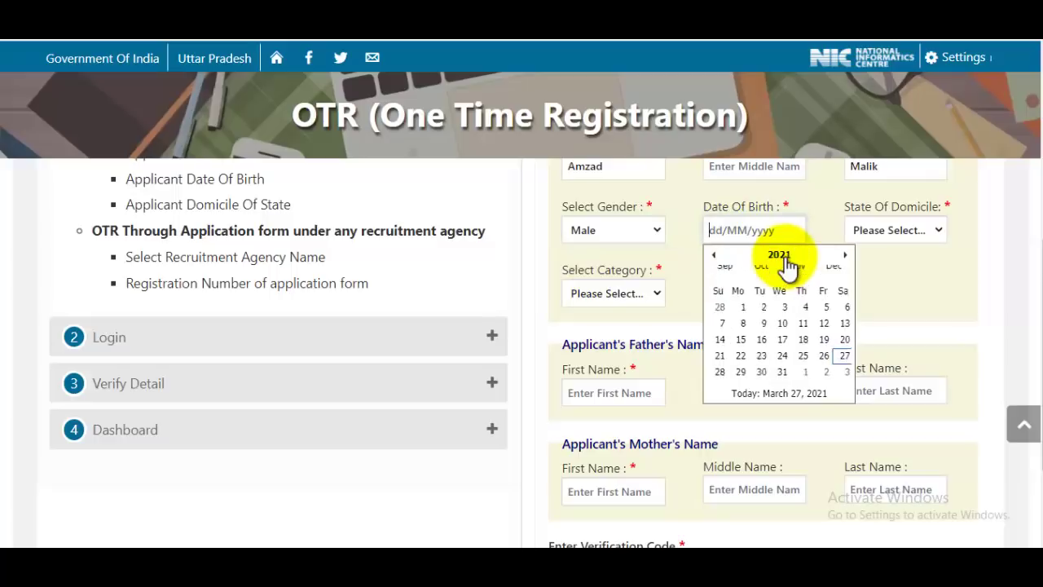
pyautogui.click(770, 258)
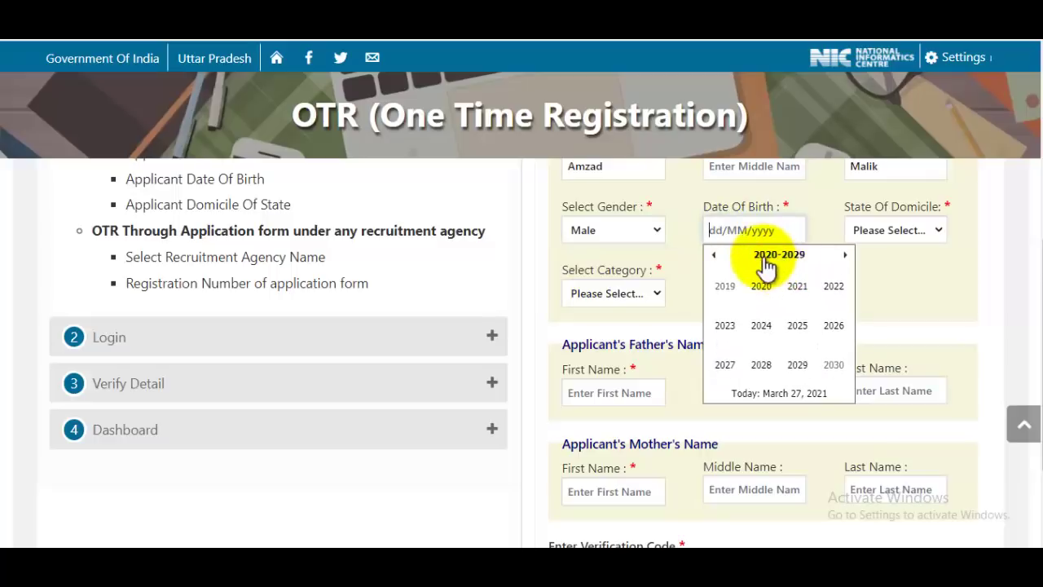
pyautogui.click(715, 256)
pyautogui.click(716, 258)
pyautogui.click(716, 257)
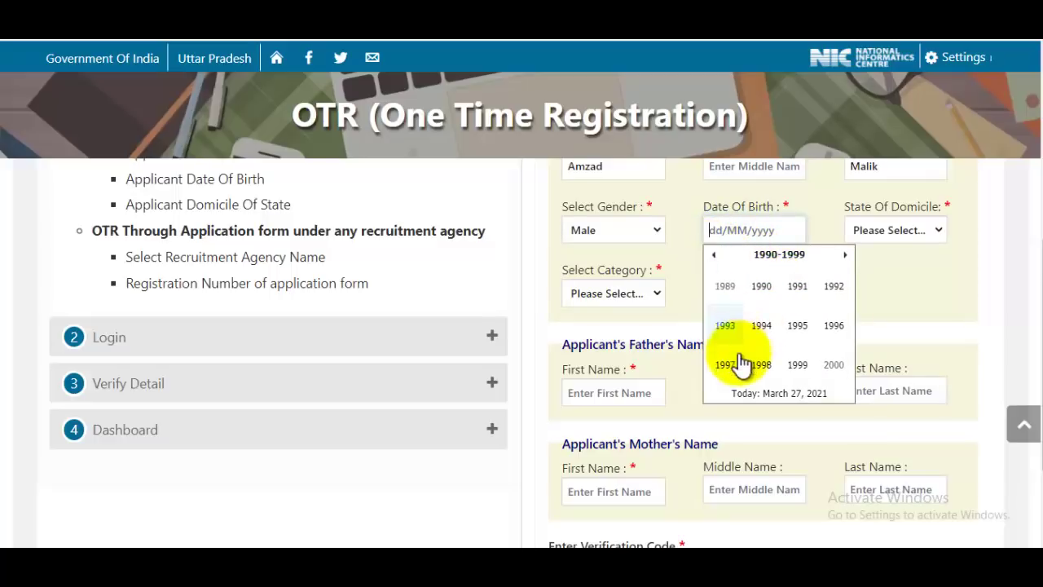
pyautogui.click(726, 365)
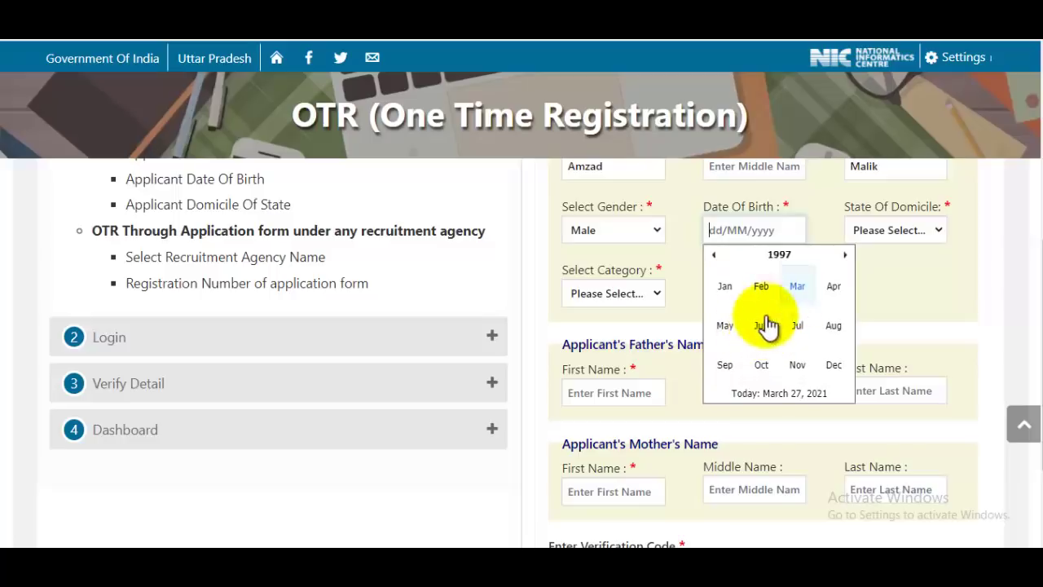
pyautogui.click(728, 326)
pyautogui.click(826, 288)
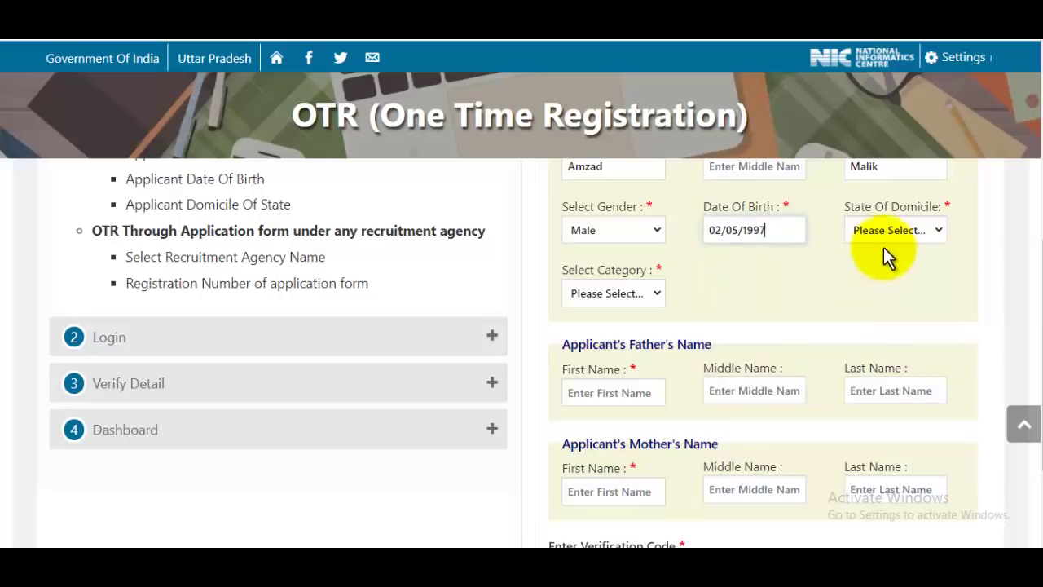
# - Set domicile state to UTTAR PRADESH and category to GENERAL
pyautogui.click(898, 233)
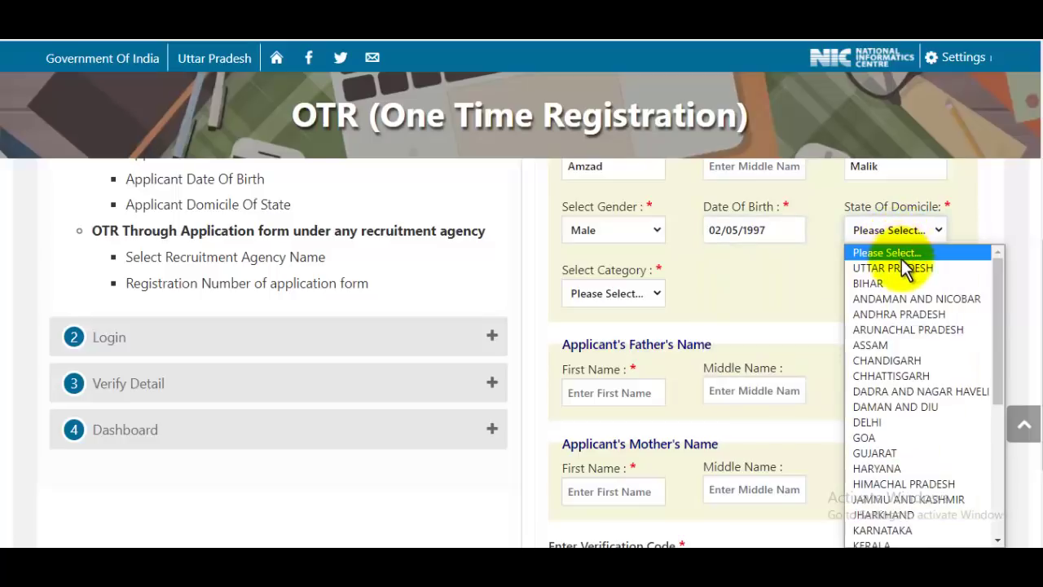
pyautogui.click(913, 271)
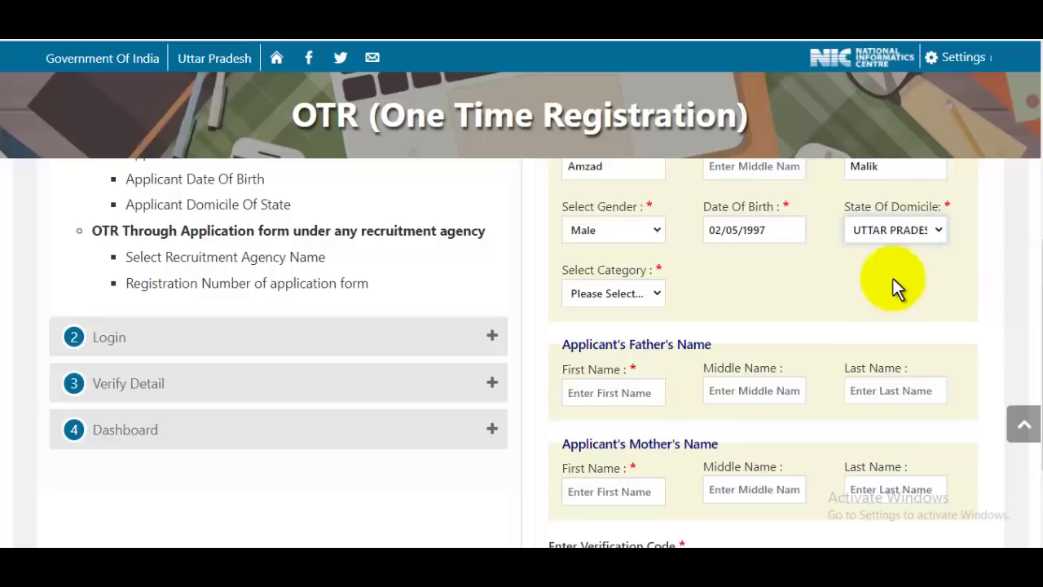
pyautogui.click(605, 292)
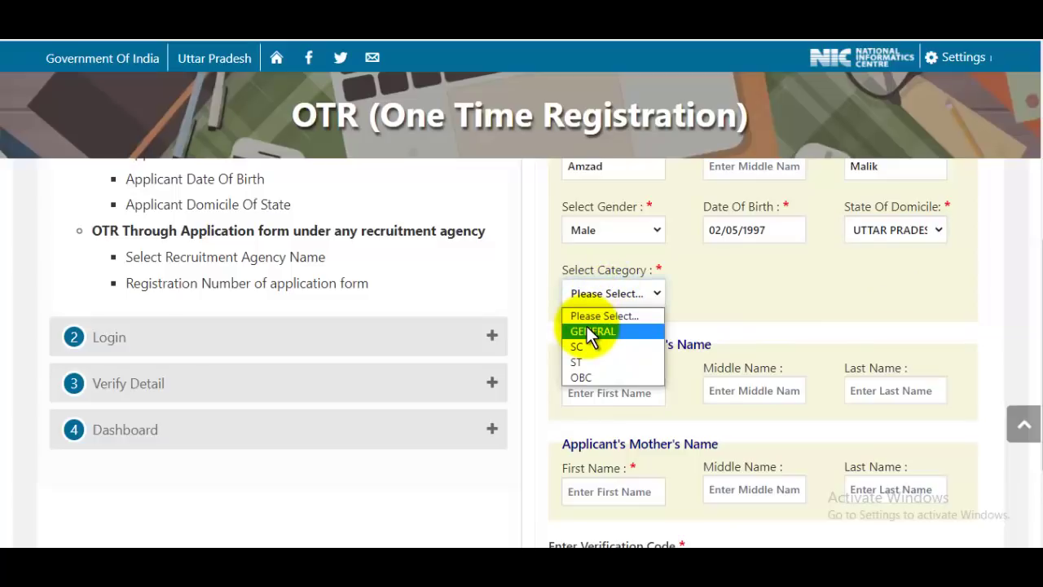
pyautogui.click(605, 333)
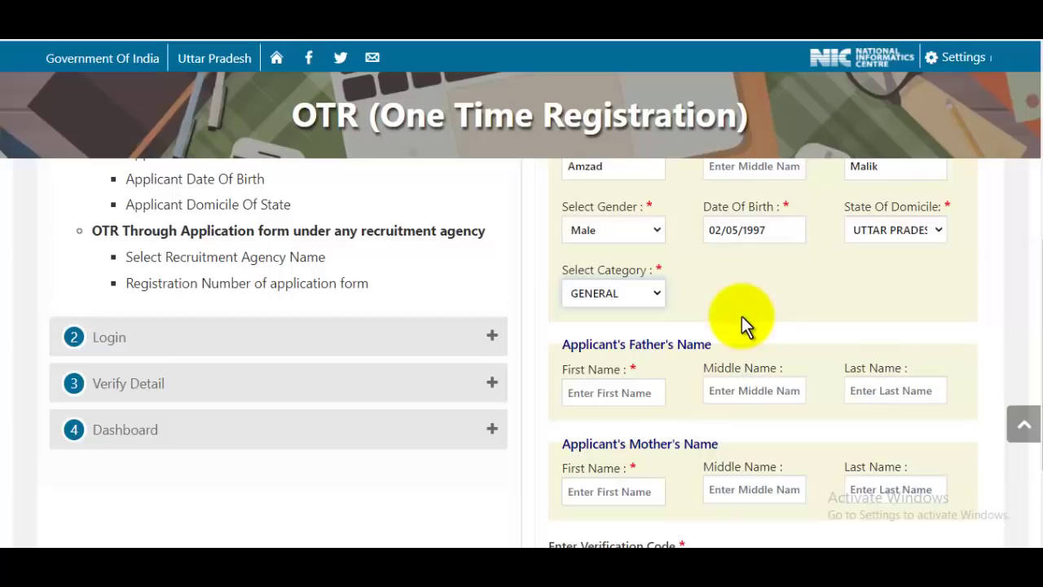
# - Enter the father's first and last name and the mother's first name
pyautogui.scroll(-1, 741, 316)
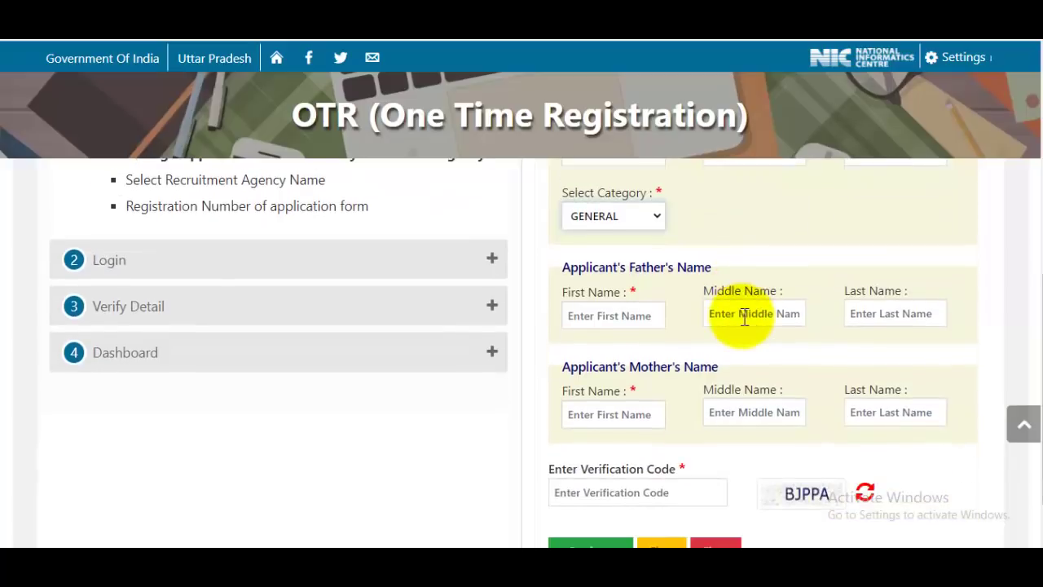
pyautogui.click(642, 316)
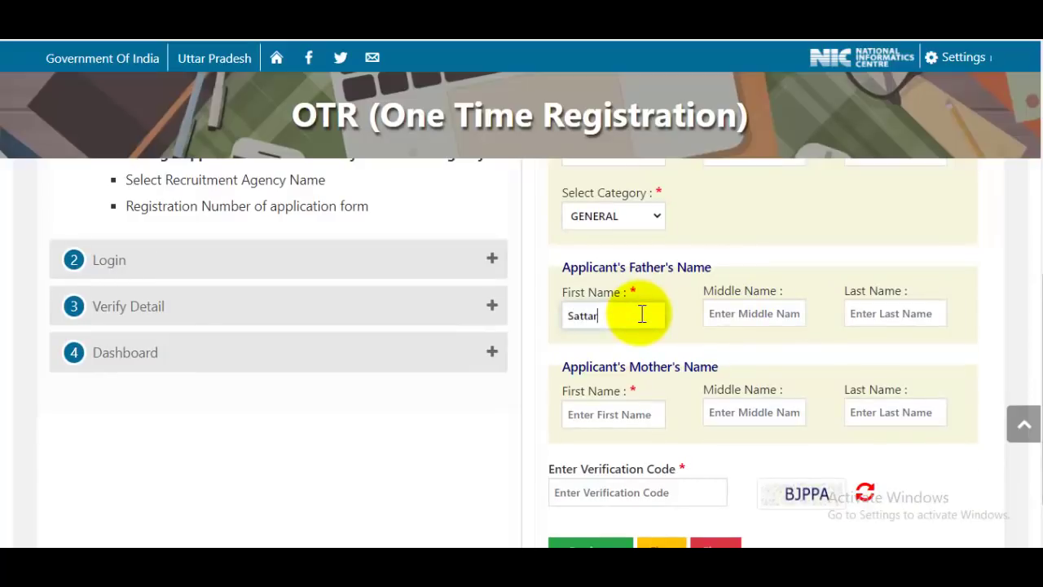
pyautogui.click(904, 311)
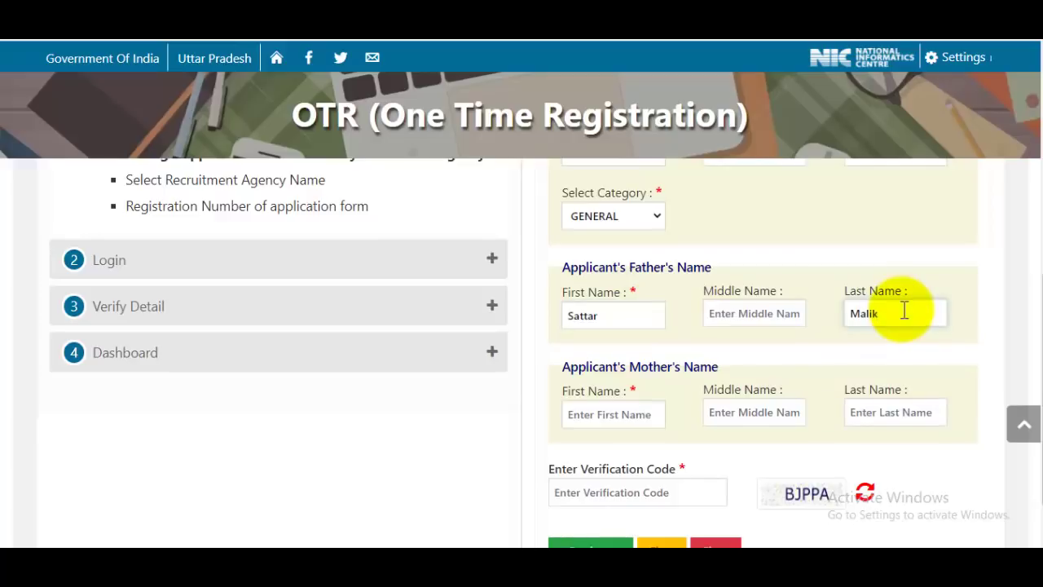
pyautogui.scroll(-1, 905, 310)
pyautogui.click(620, 352)
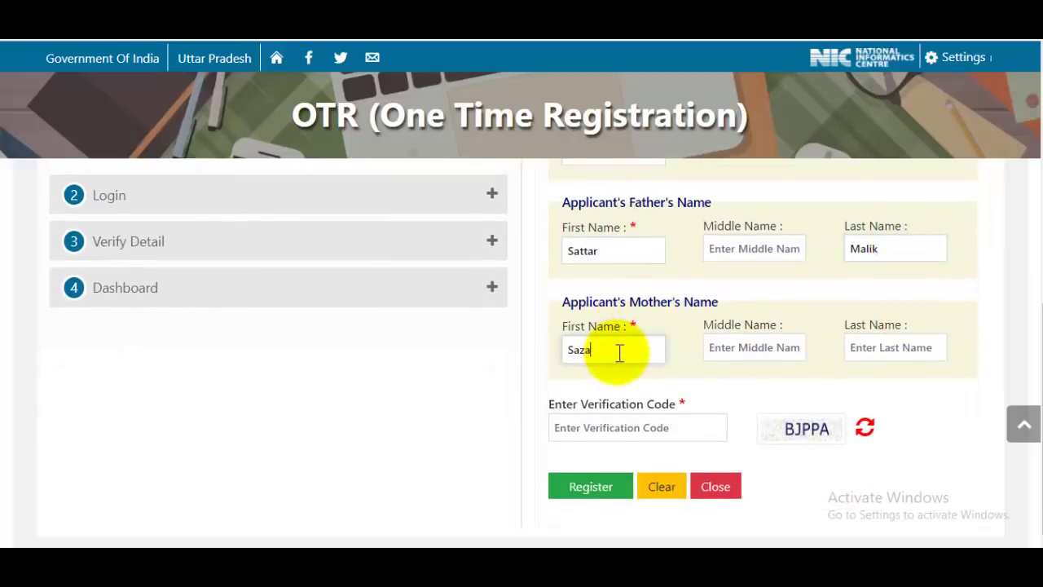
# - Fill the verification code, review the form and submit the registration
pyautogui.click(667, 430)
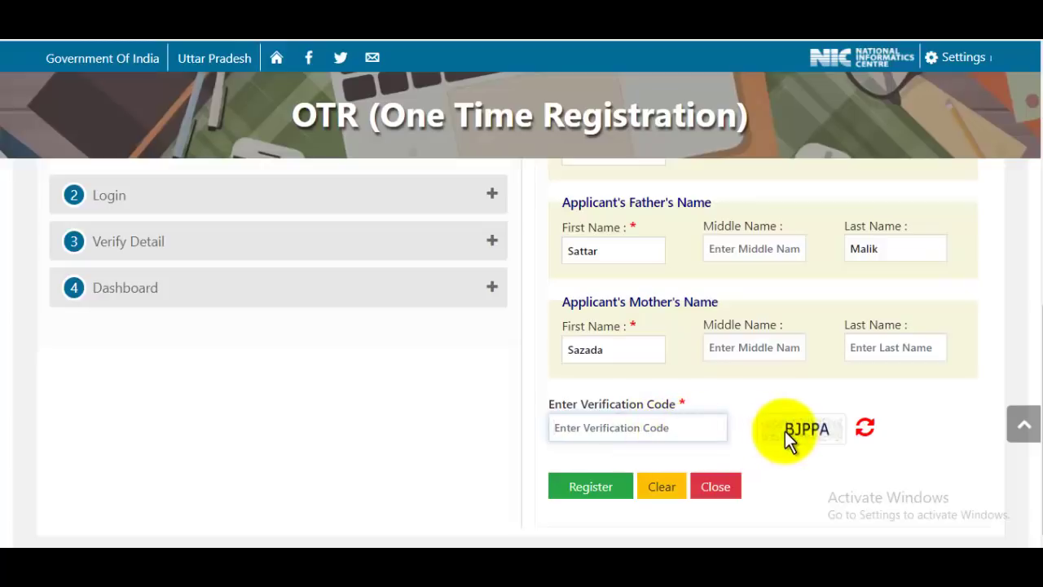
pyautogui.scroll(10, 790, 394)
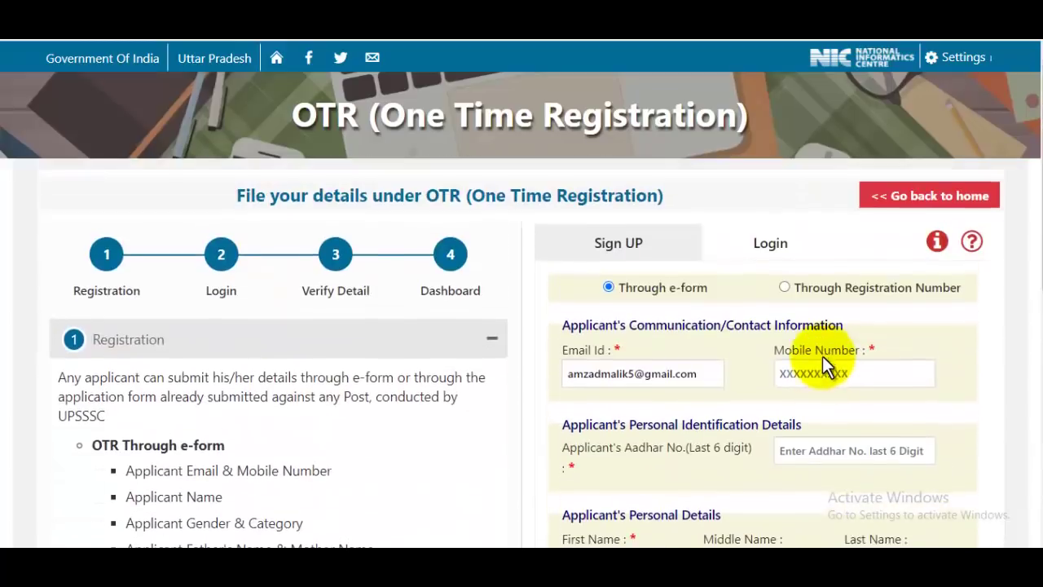
pyautogui.scroll(-3, 826, 358)
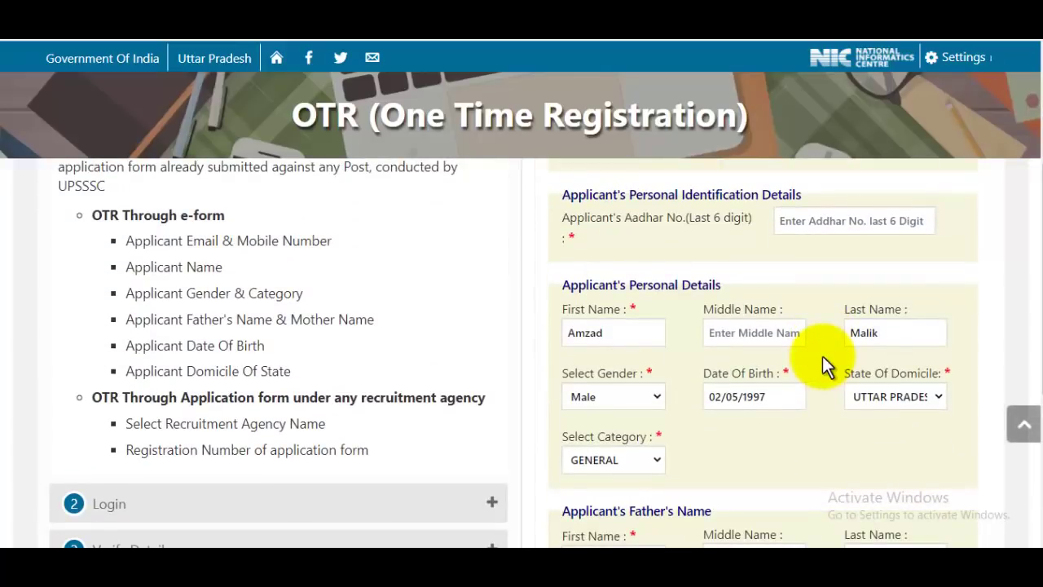
pyautogui.scroll(-3, 789, 326)
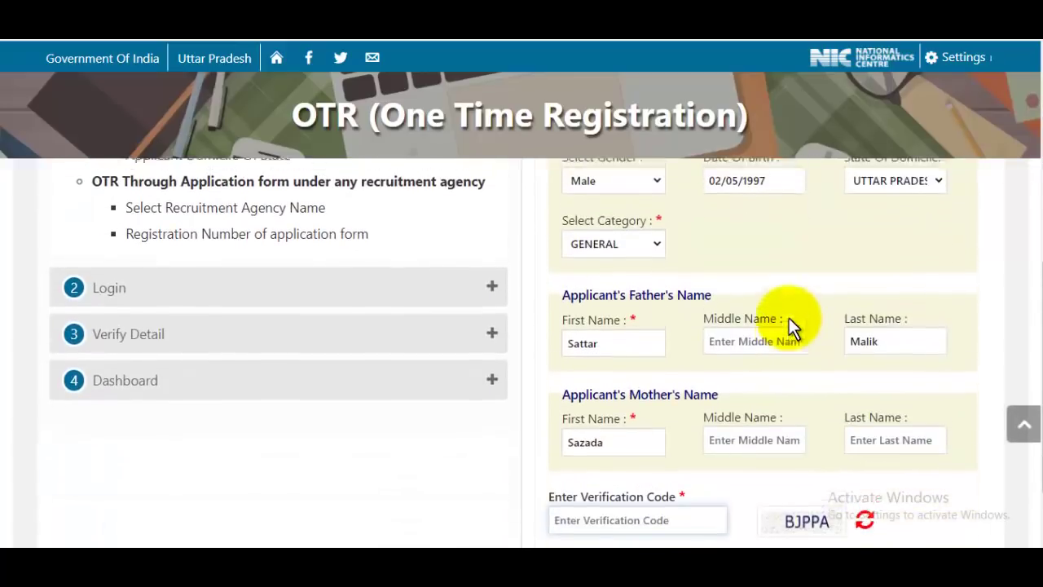
pyautogui.scroll(-1, 789, 326)
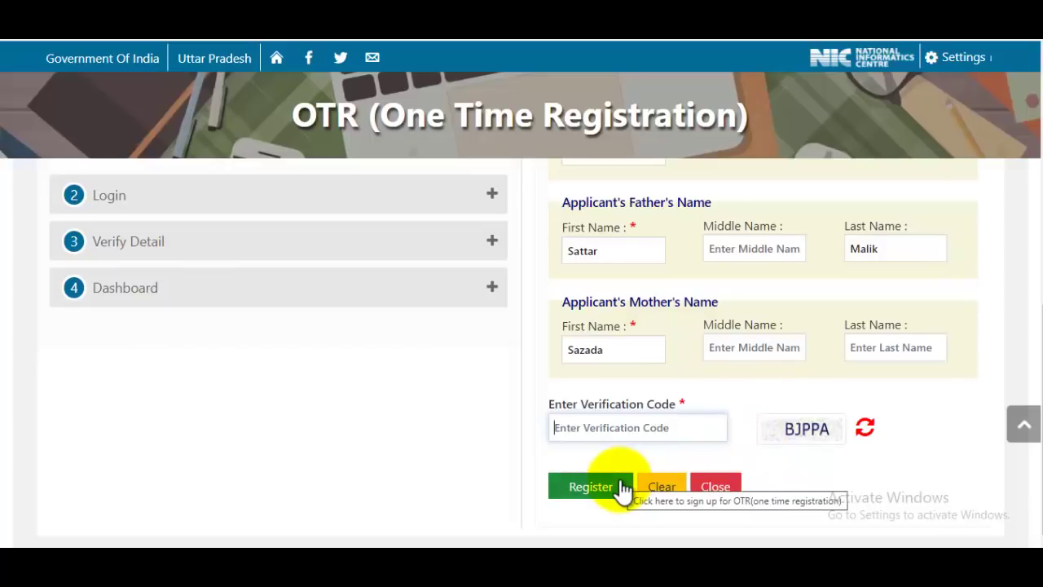
pyautogui.click(590, 487)
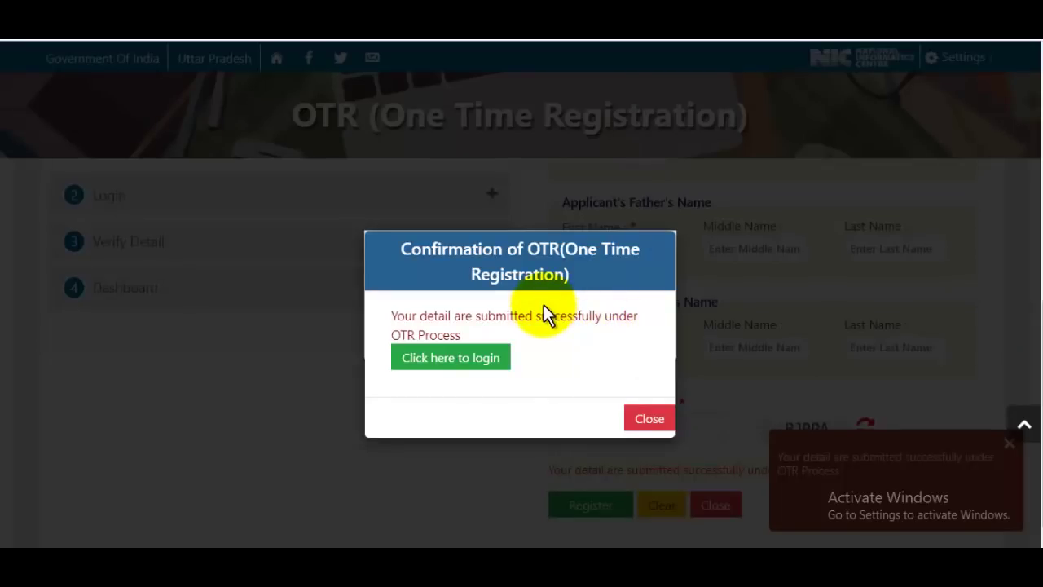
# - Go to login and enter the mobile number, received OTP and verification code
pyautogui.click(477, 361)
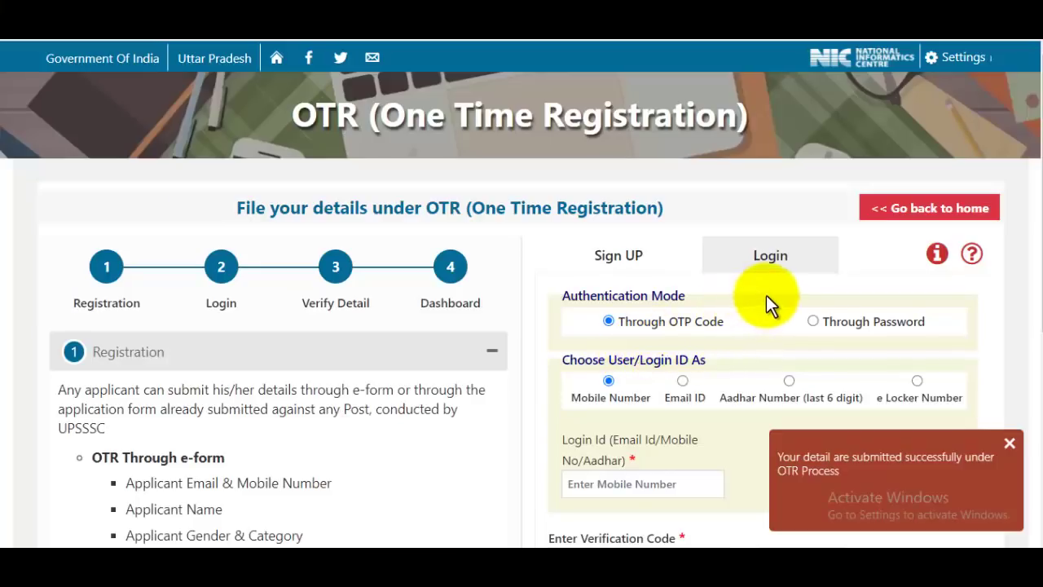
pyautogui.scroll(-1, 766, 296)
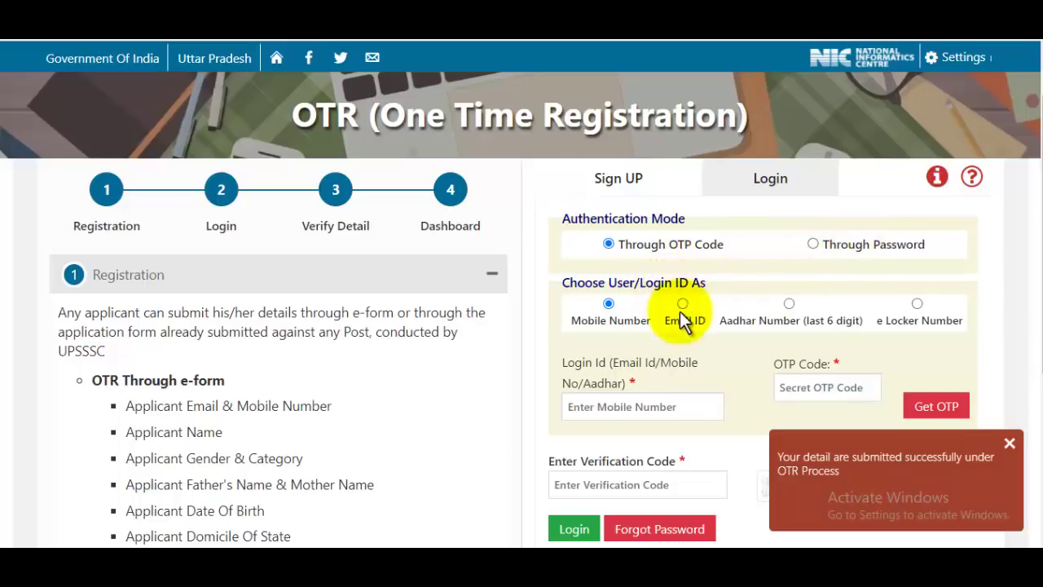
pyautogui.scroll(-2, 657, 349)
pyautogui.click(631, 262)
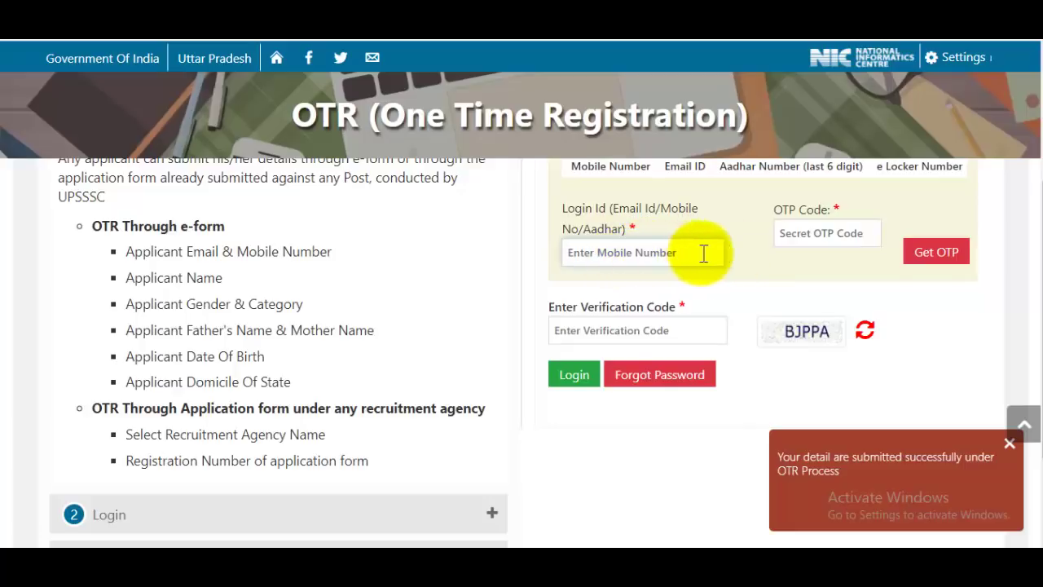
pyautogui.click(823, 243)
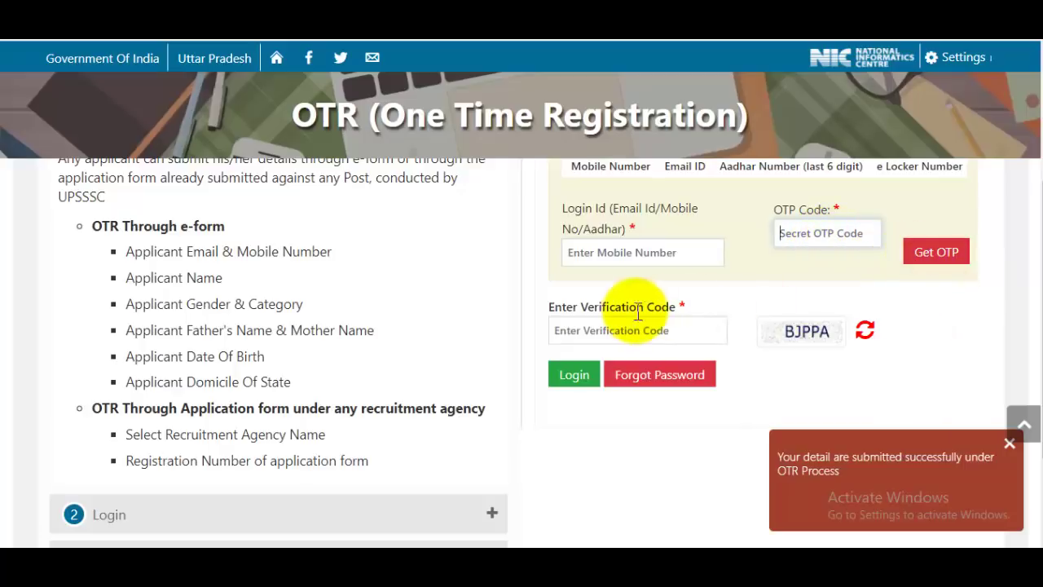
pyautogui.click(659, 328)
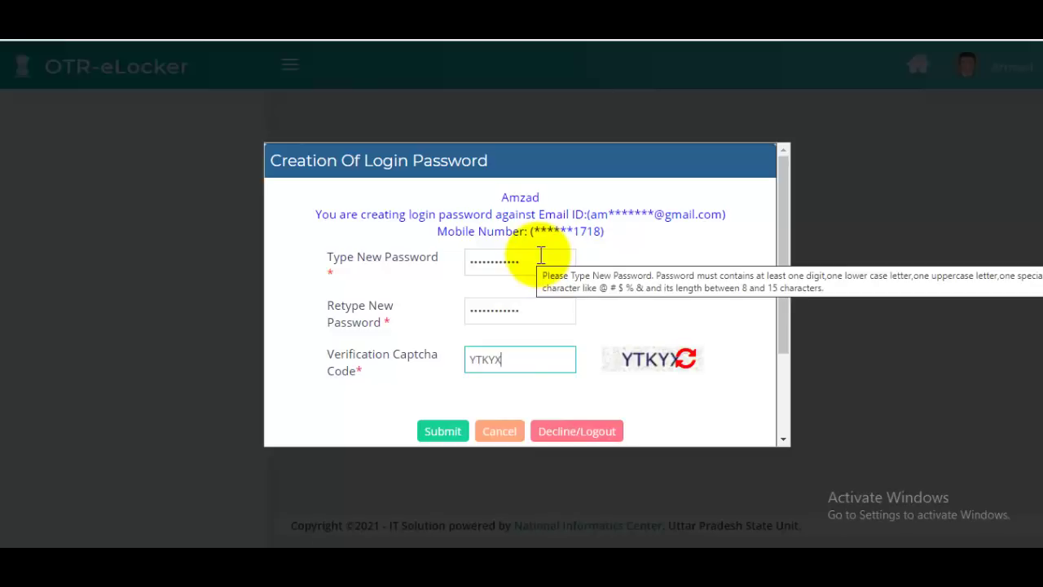
# - Check the new password's length in the character counter, retype it, and submit
pyautogui.click(566, 263)
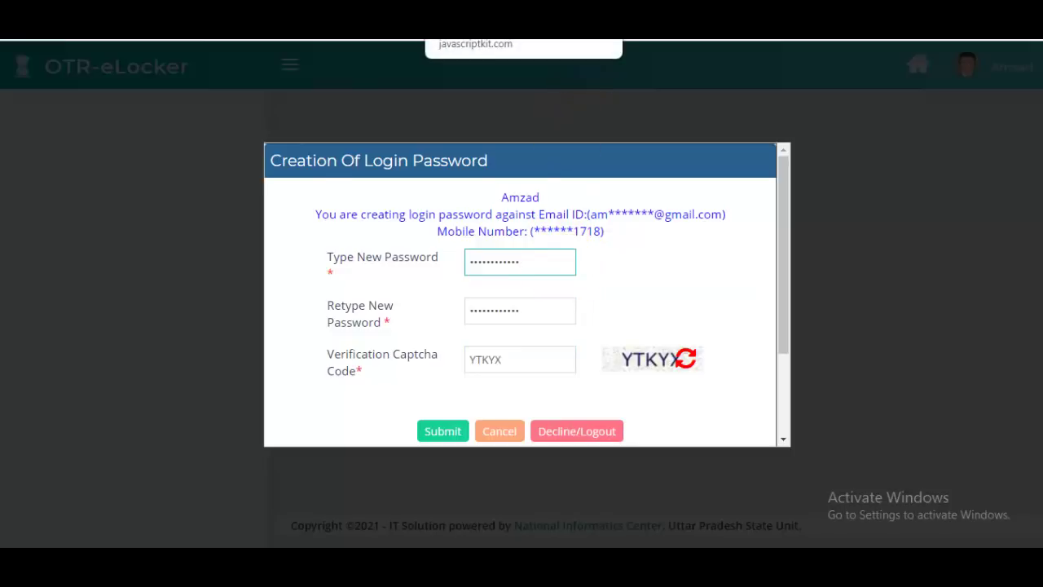
pyautogui.click(475, 37)
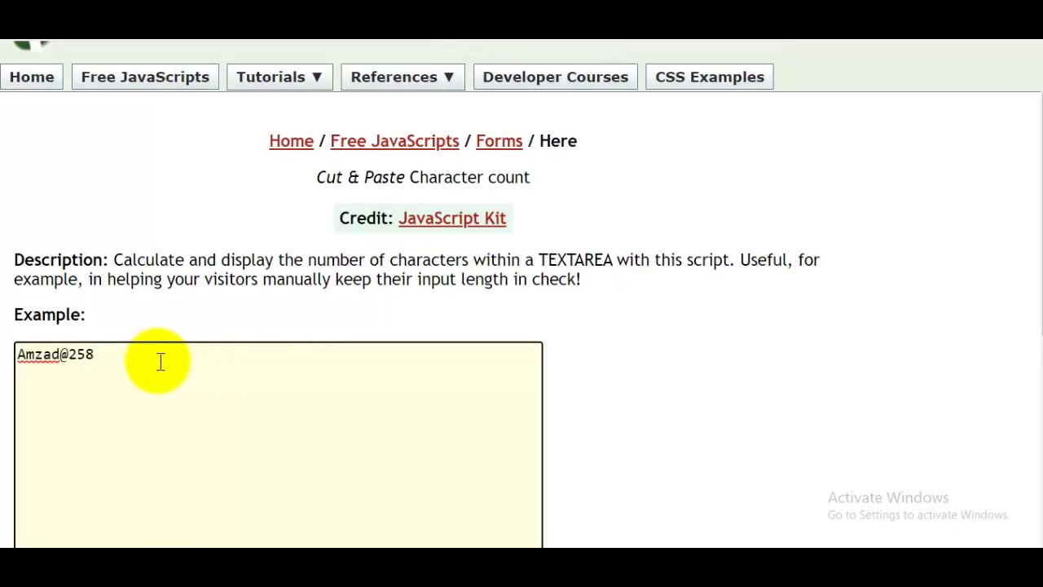
pyautogui.click(69, 354)
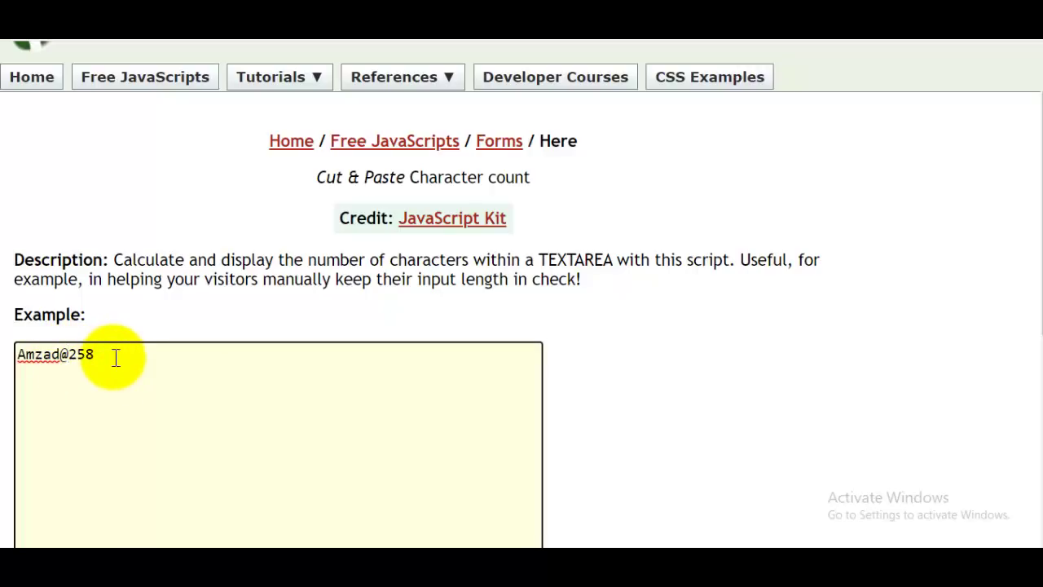
pyautogui.moveTo(114, 356); pyautogui.dragTo(18, 354)
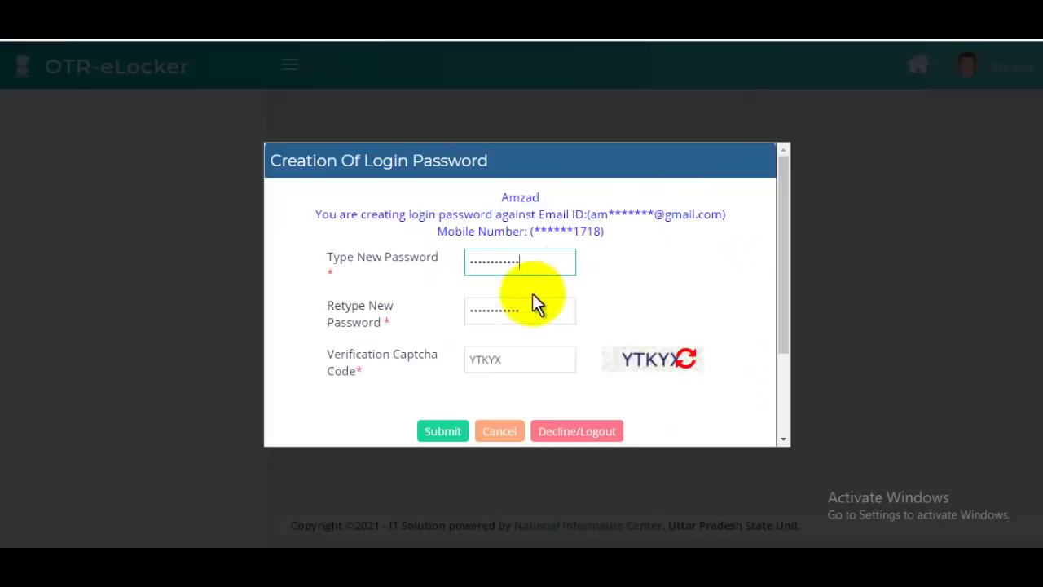
pyautogui.click(516, 315)
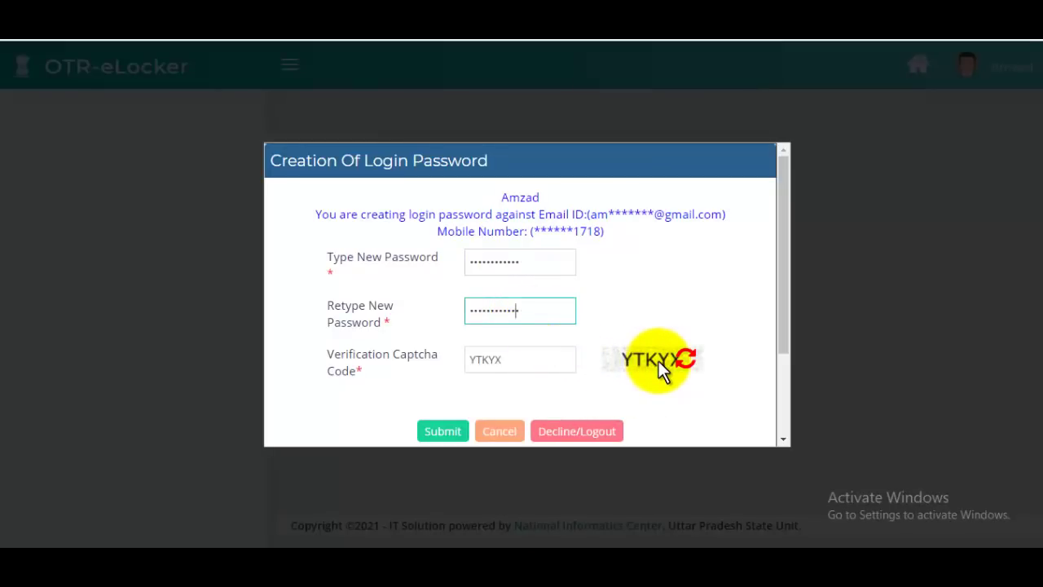
pyautogui.click(449, 431)
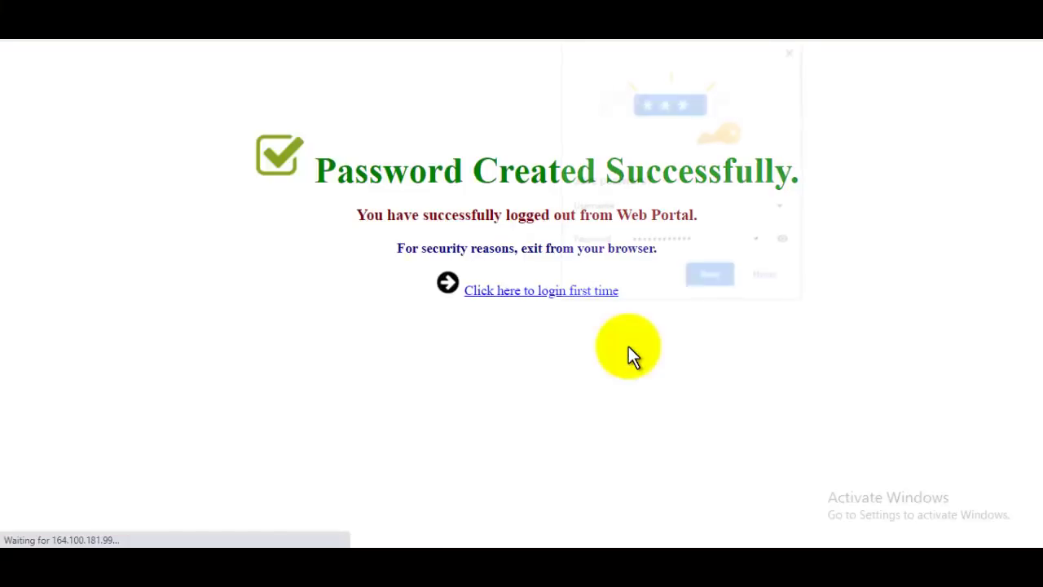
# - Decline Chrome's save-password prompt and open the first-time login page
pyautogui.click(762, 275)
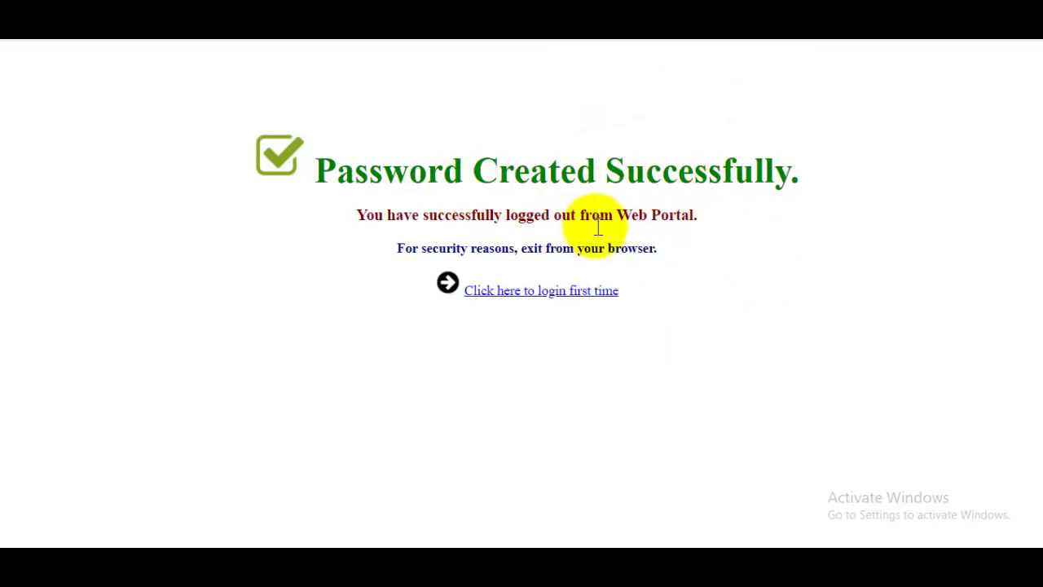
pyautogui.click(544, 291)
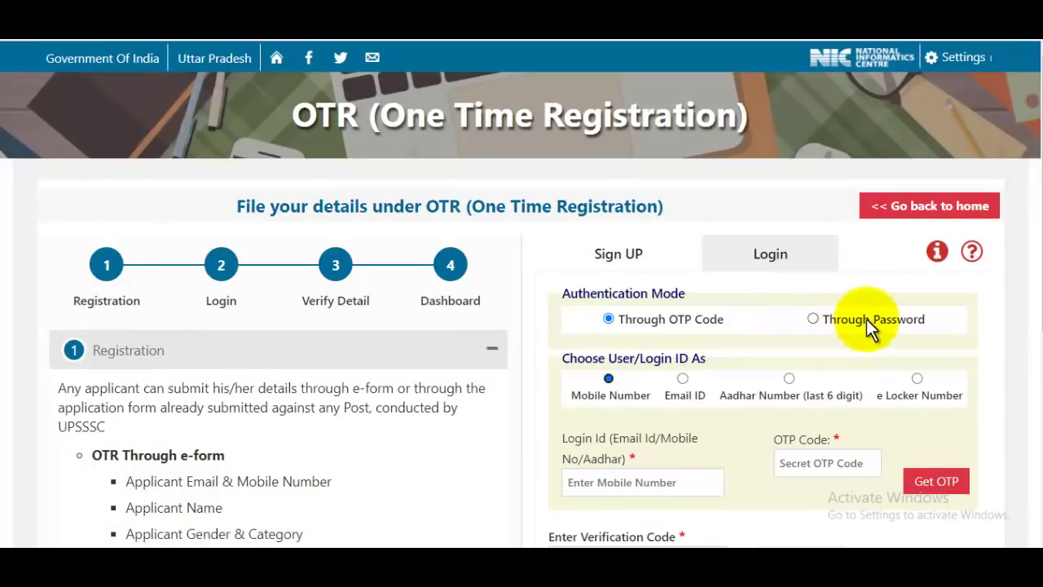
# - Log in Through Password using the mobile number and account password
pyautogui.click(814, 318)
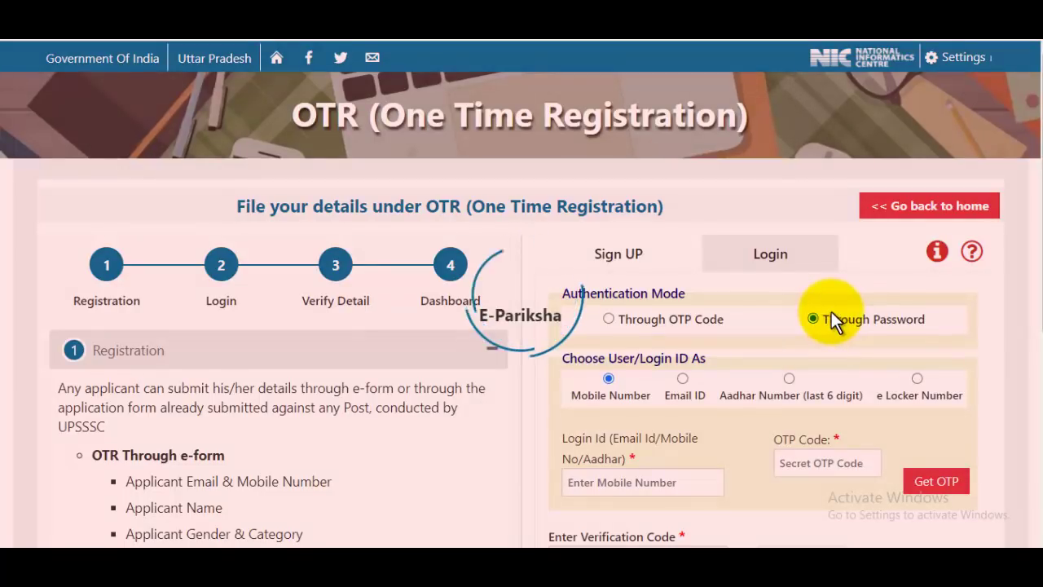
pyautogui.scroll(-2, 835, 298)
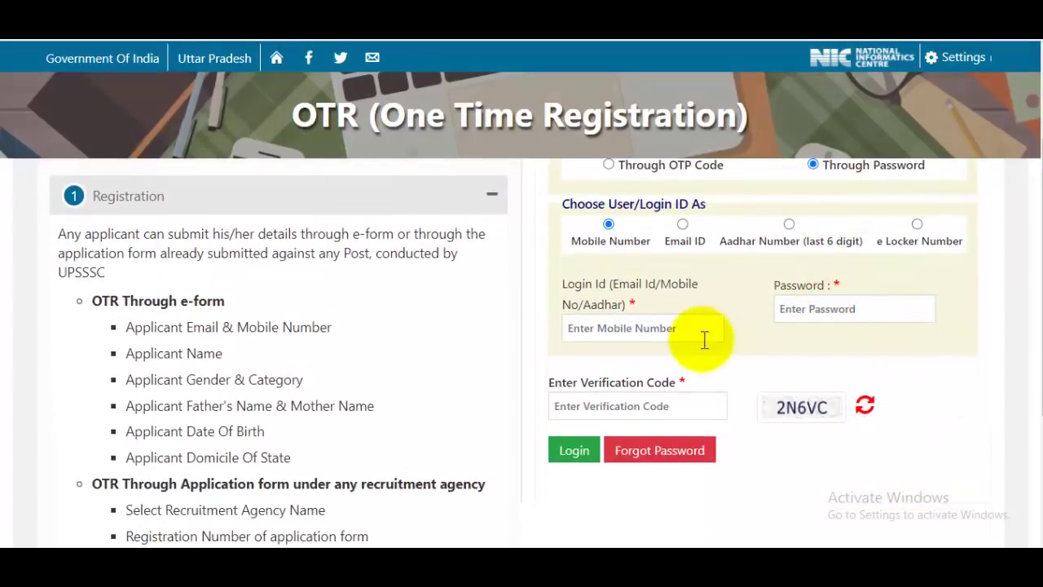
pyautogui.click(673, 330)
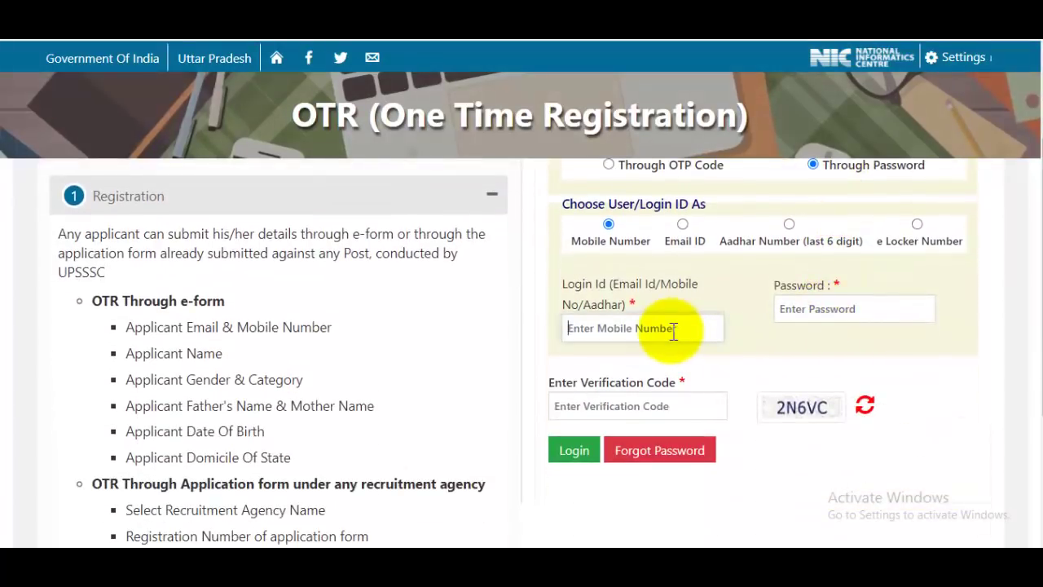
pyautogui.click(807, 308)
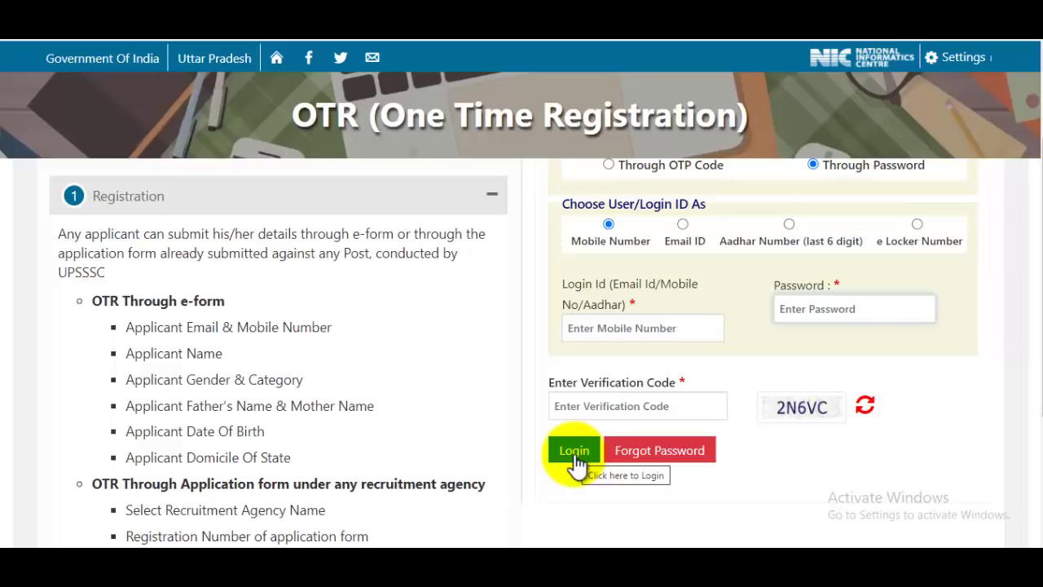
pyautogui.click(575, 451)
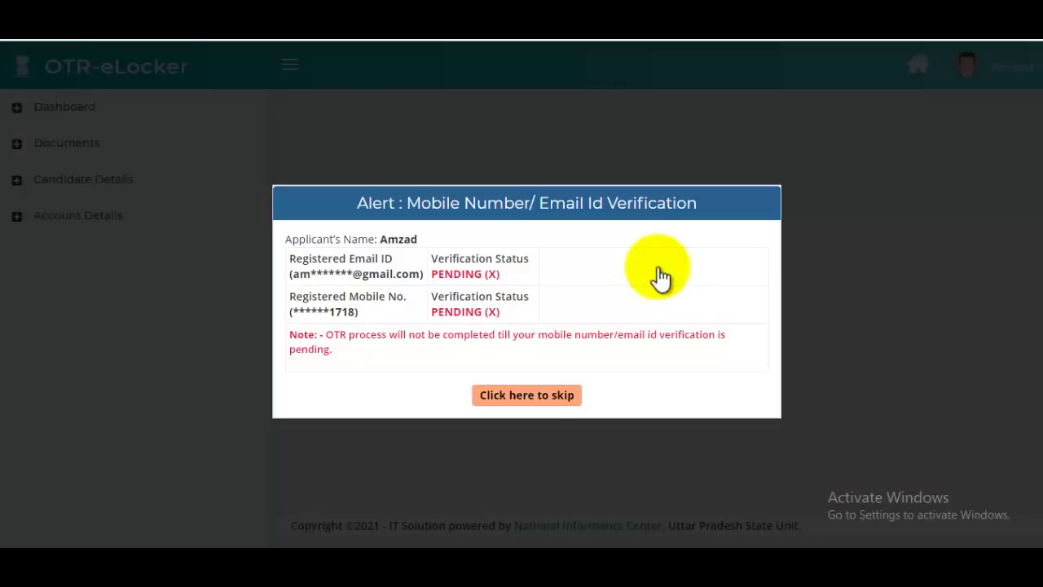
# - Verify the e-mail address with the pasted OTP
pyautogui.click(659, 269)
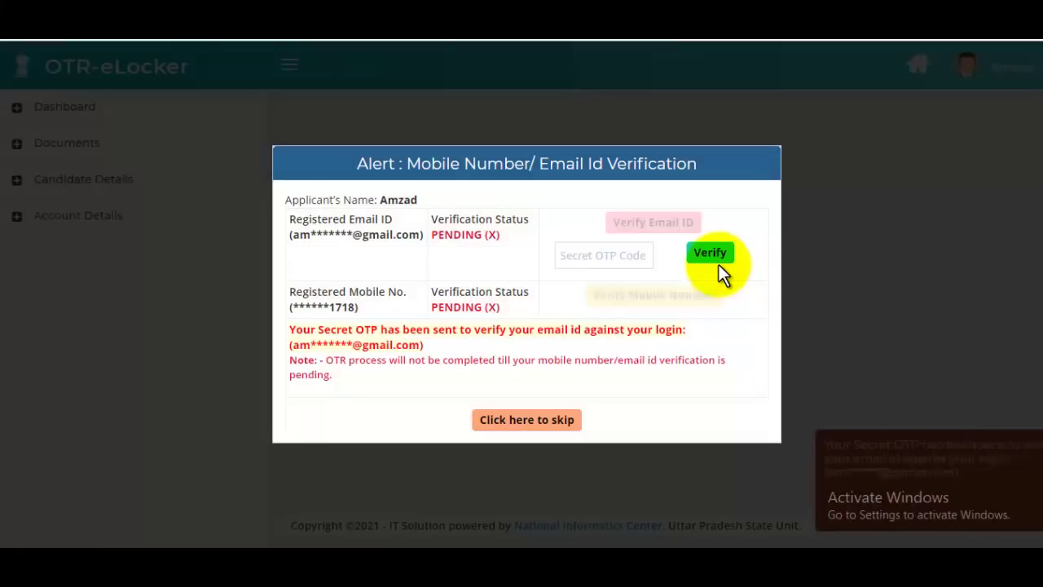
pyautogui.click(615, 257)
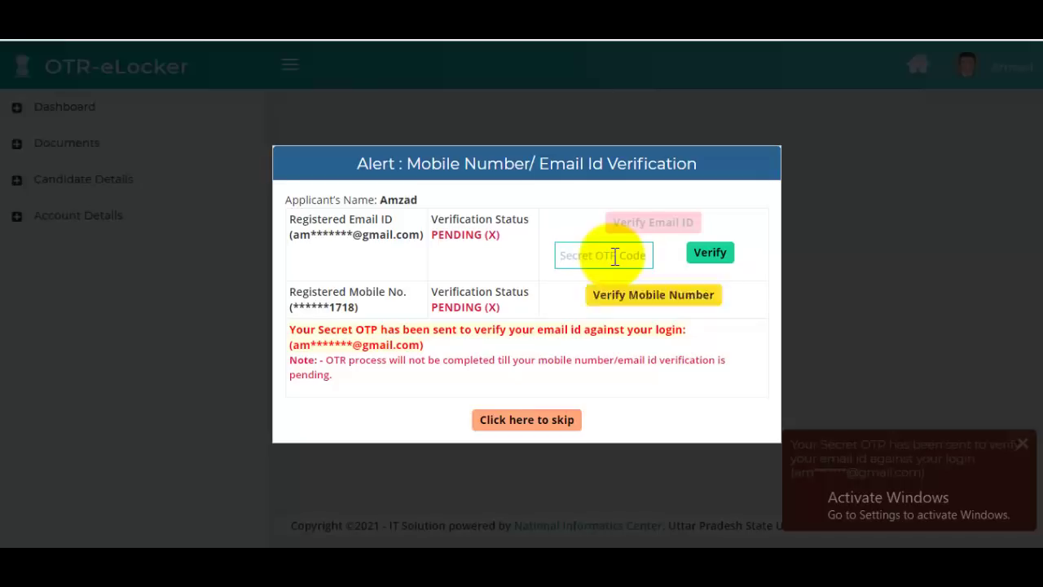
pyautogui.hotkey('ctrl', 'v')
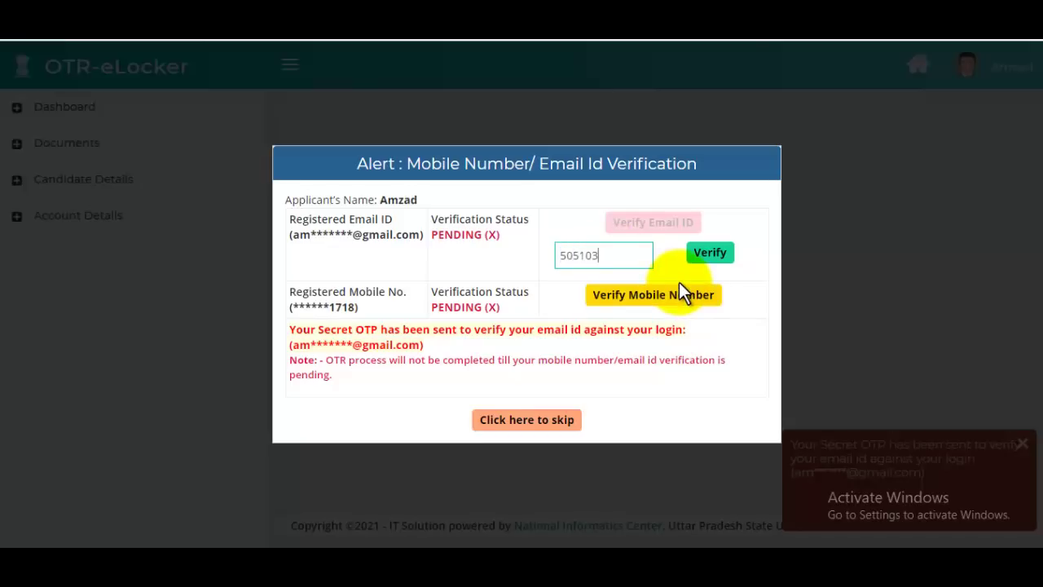
pyautogui.click(710, 254)
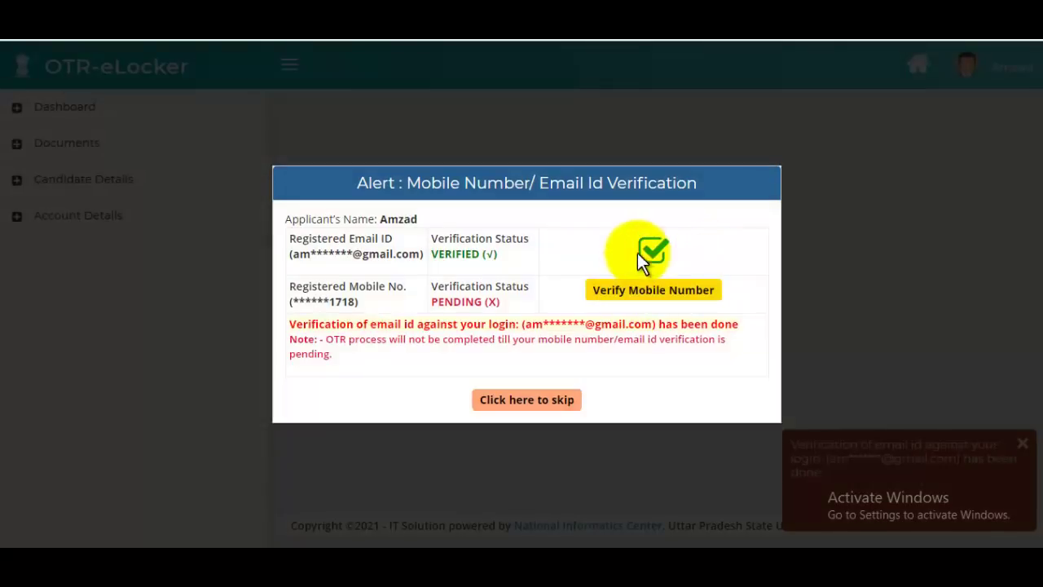
# - Verify the mobile number with its OTP and proceed to the Personal Details form
pyautogui.click(654, 289)
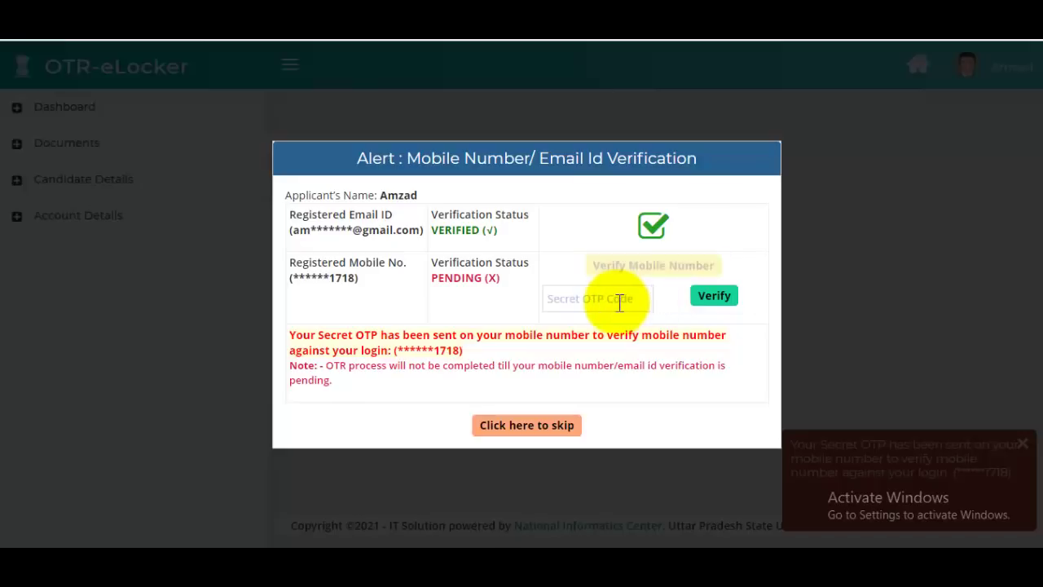
pyautogui.click(620, 300)
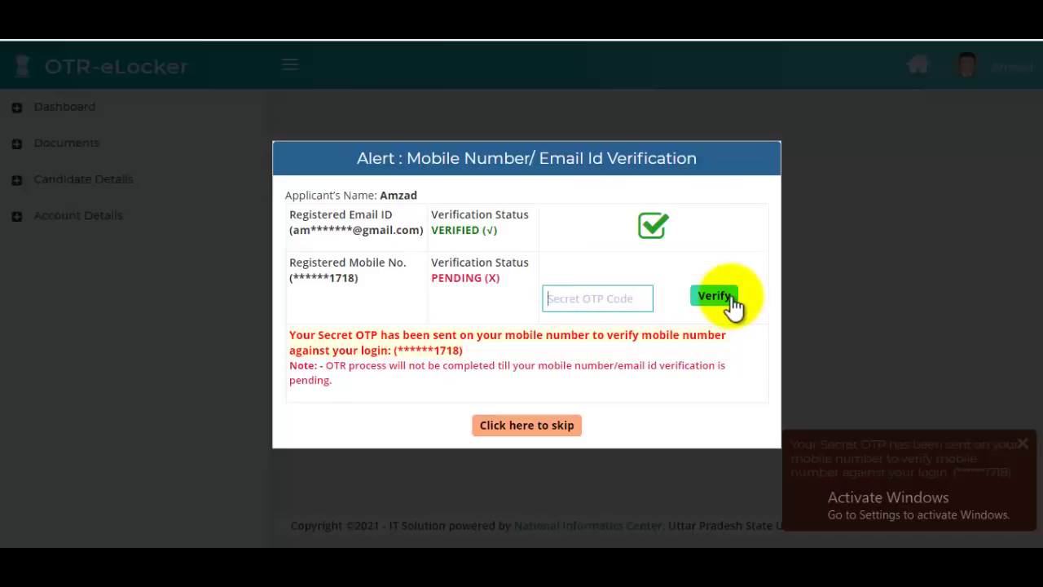
pyautogui.click(732, 302)
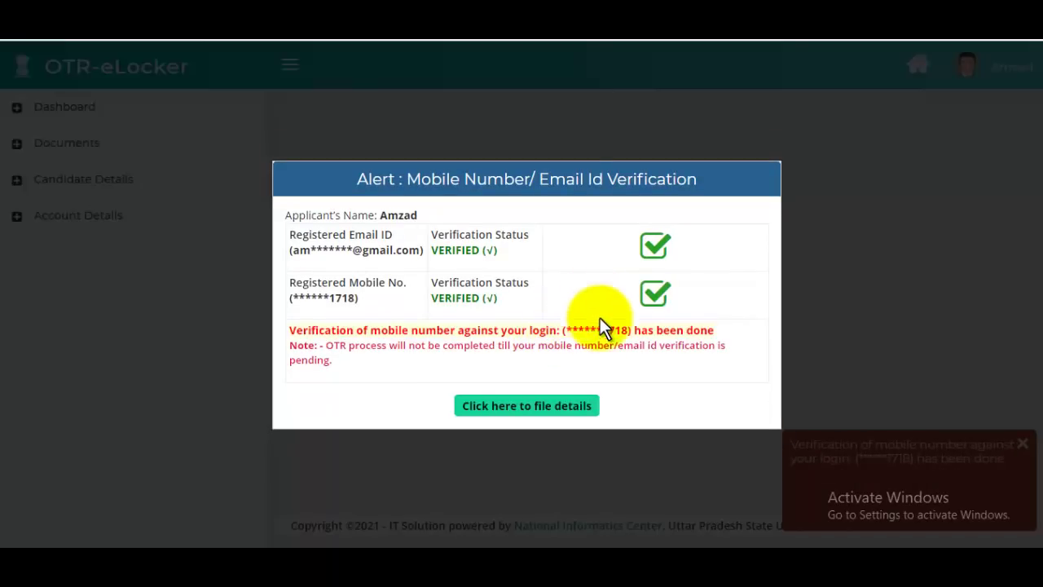
pyautogui.click(547, 405)
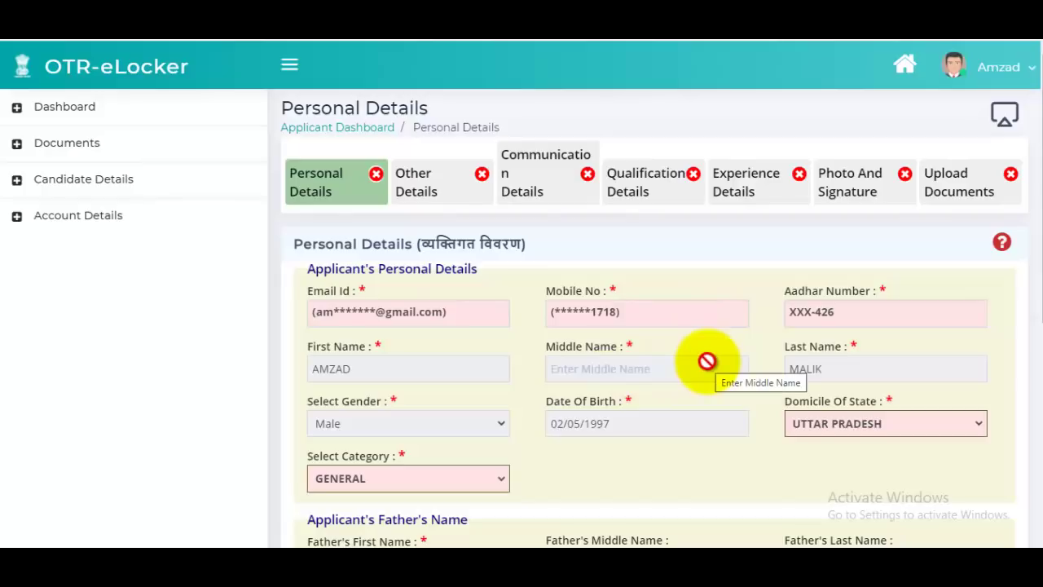
# - Tick High School and close the Board list without choosing a board
pyautogui.scroll(-3, 707, 361)
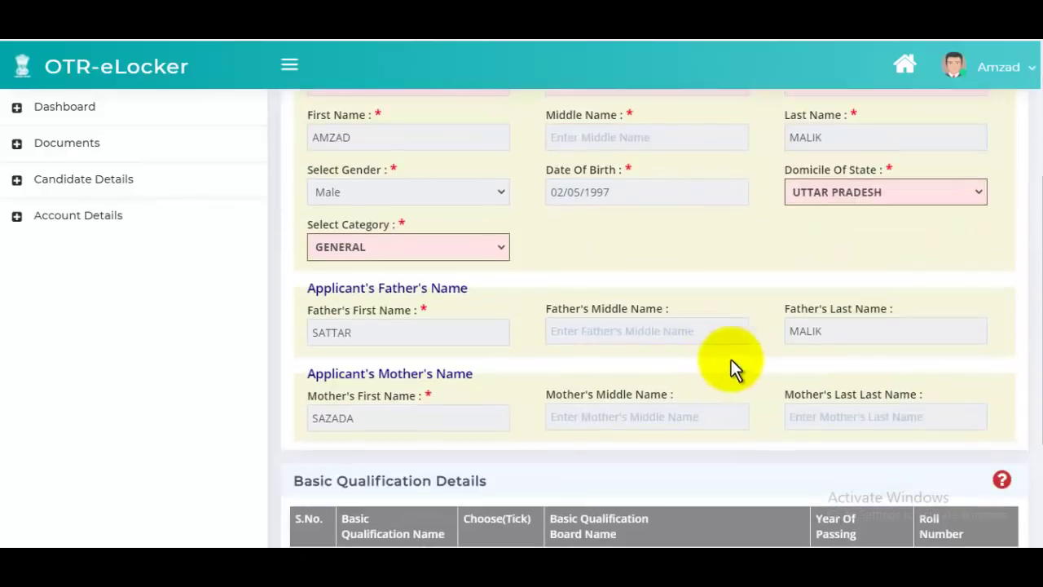
pyautogui.scroll(-2, 520, 269)
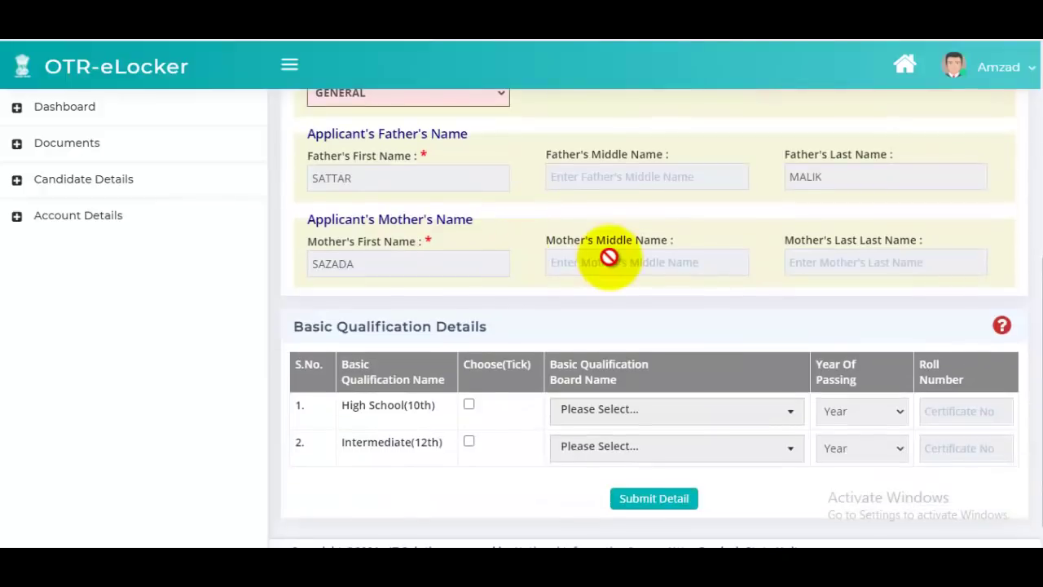
pyautogui.scroll(-1, 648, 340)
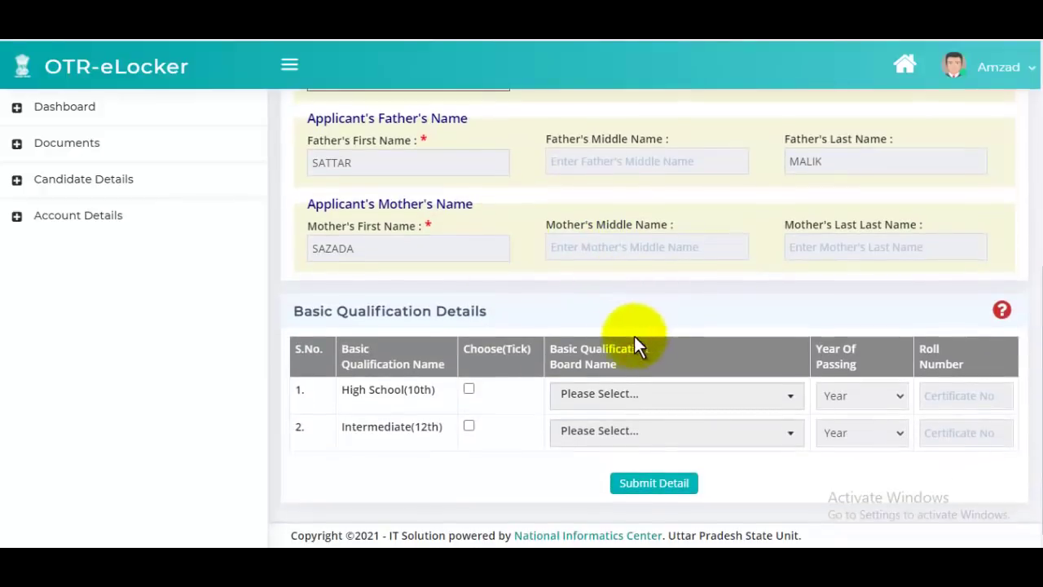
pyautogui.click(468, 390)
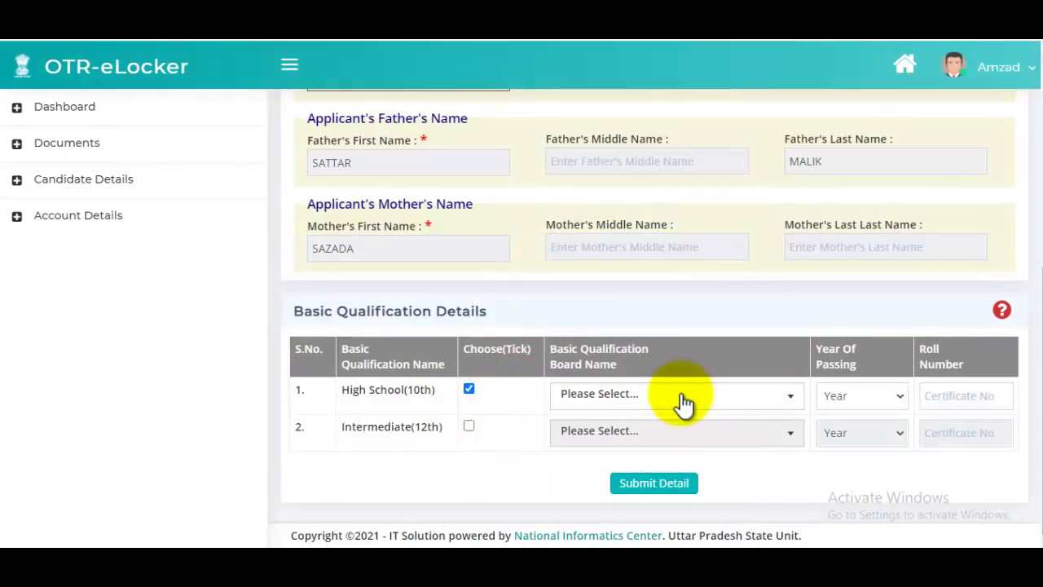
pyautogui.click(683, 399)
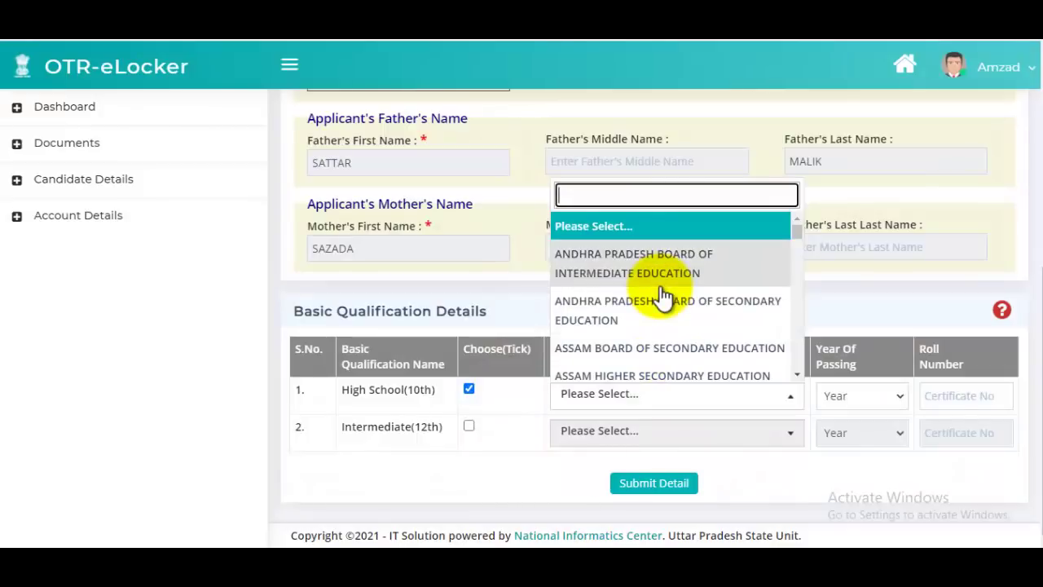
pyautogui.write('board')
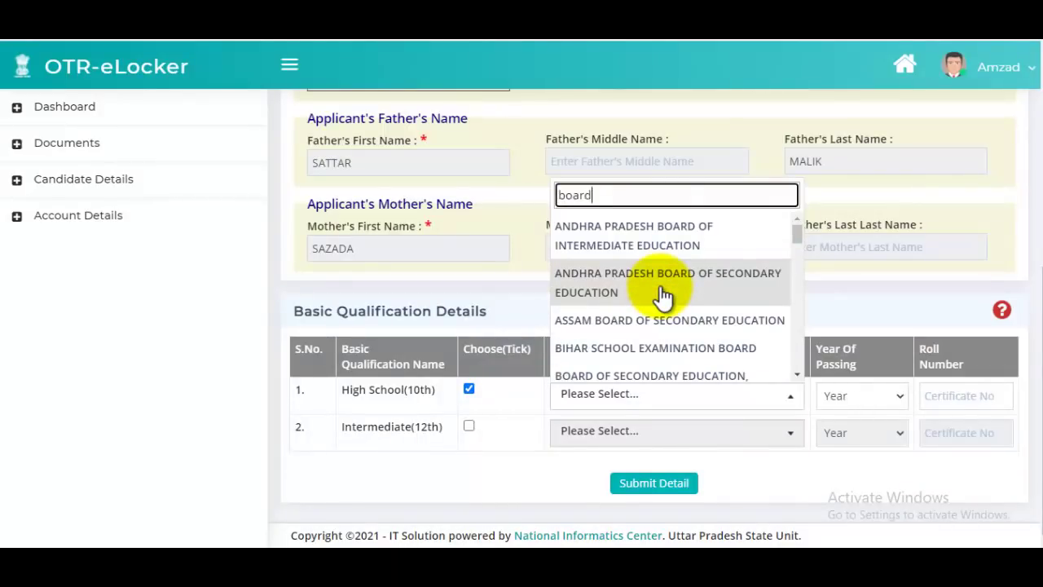
pyautogui.scroll(-8, 665, 300)
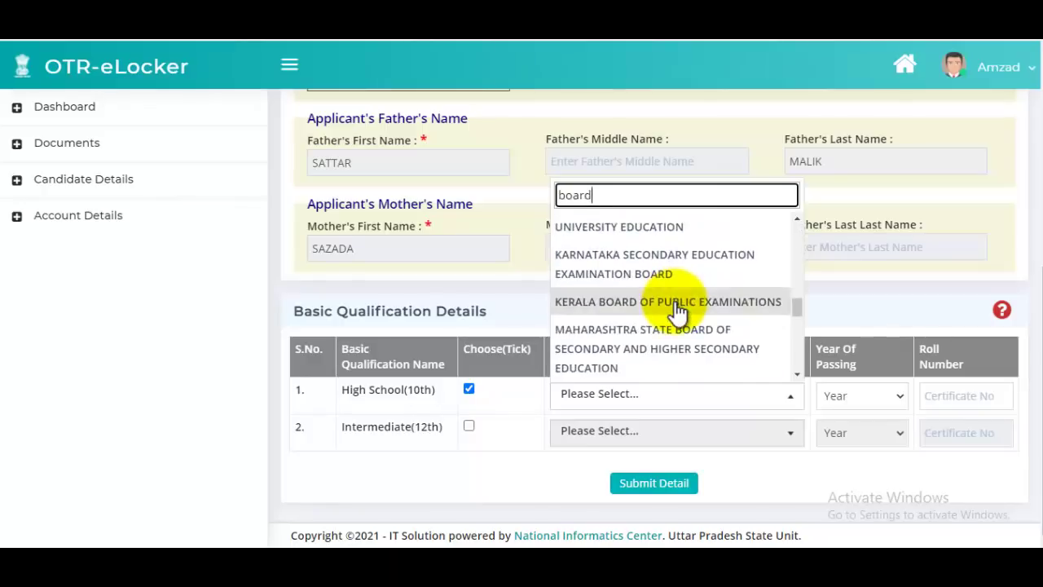
pyautogui.scroll(4, 677, 312)
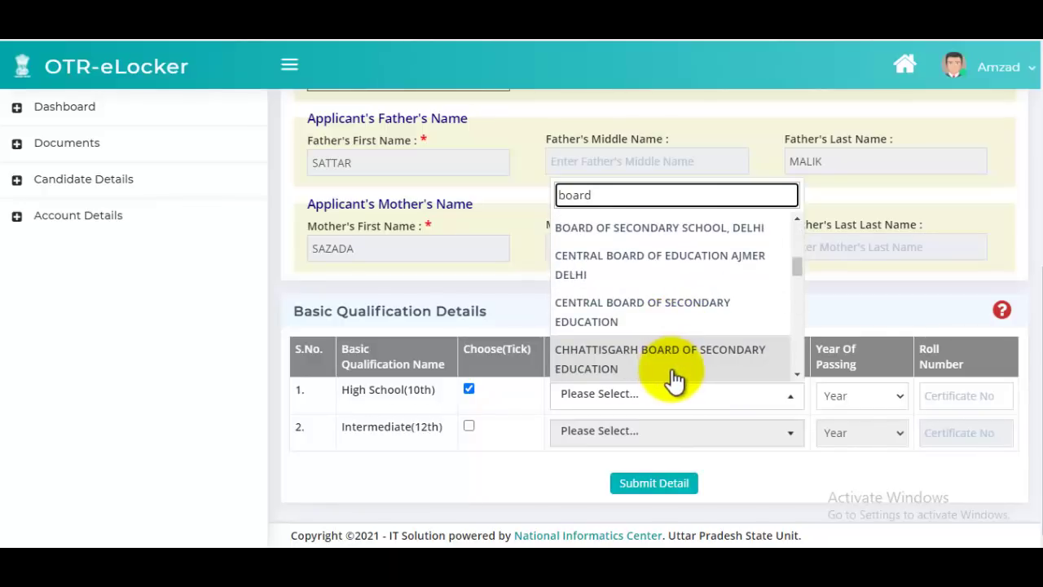
pyautogui.press('BackSpace')
pyautogui.press('BackSpace')
pyautogui.press('BackSpace')
pyautogui.press('BackSpace')
pyautogui.press('BackSpace')
pyautogui.click(851, 461)
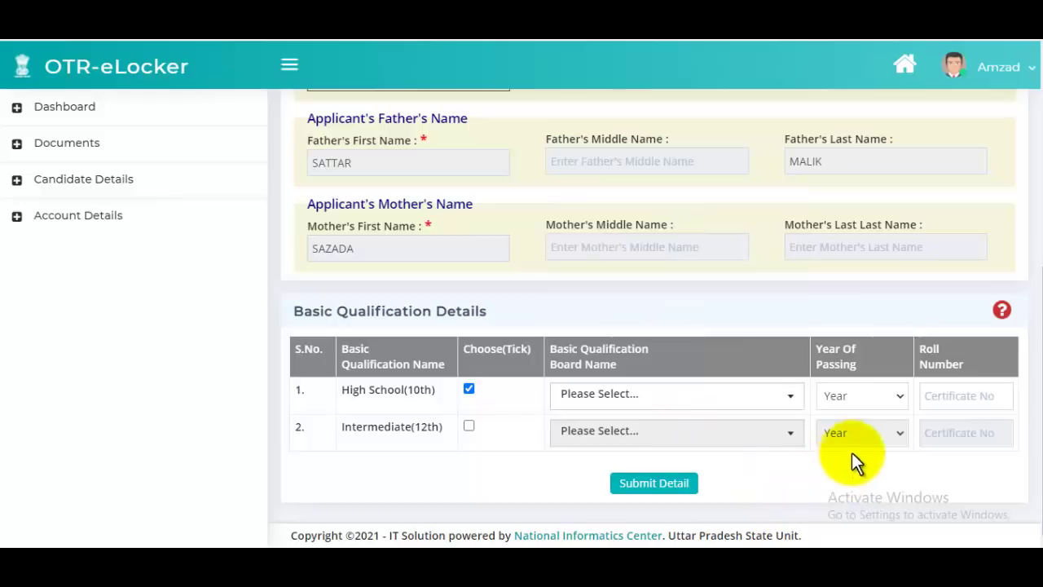
# - Set the High School passing year to 2010 and submit the personal details
pyautogui.click(879, 412)
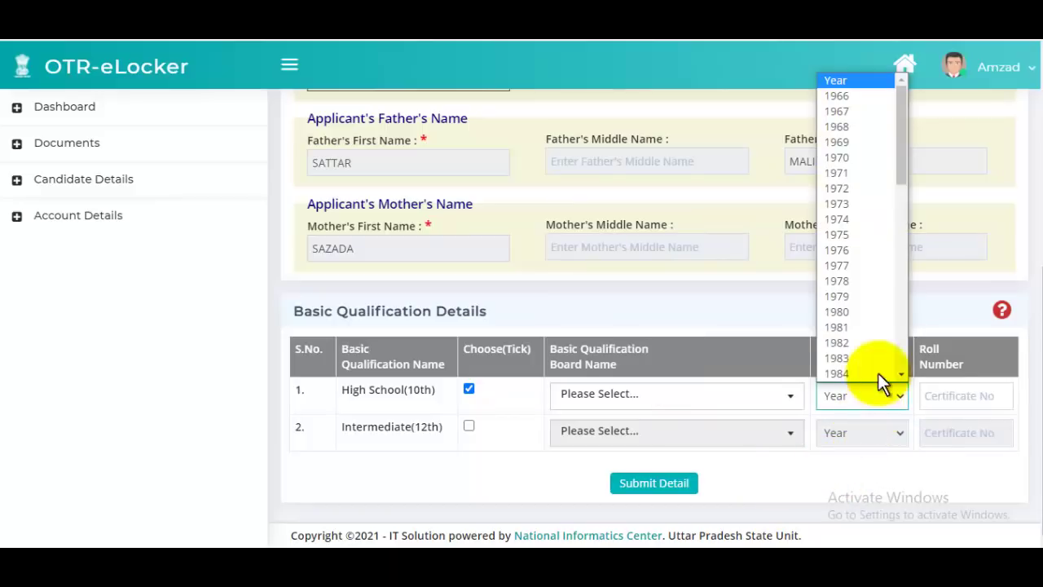
pyautogui.scroll(-8, 880, 248)
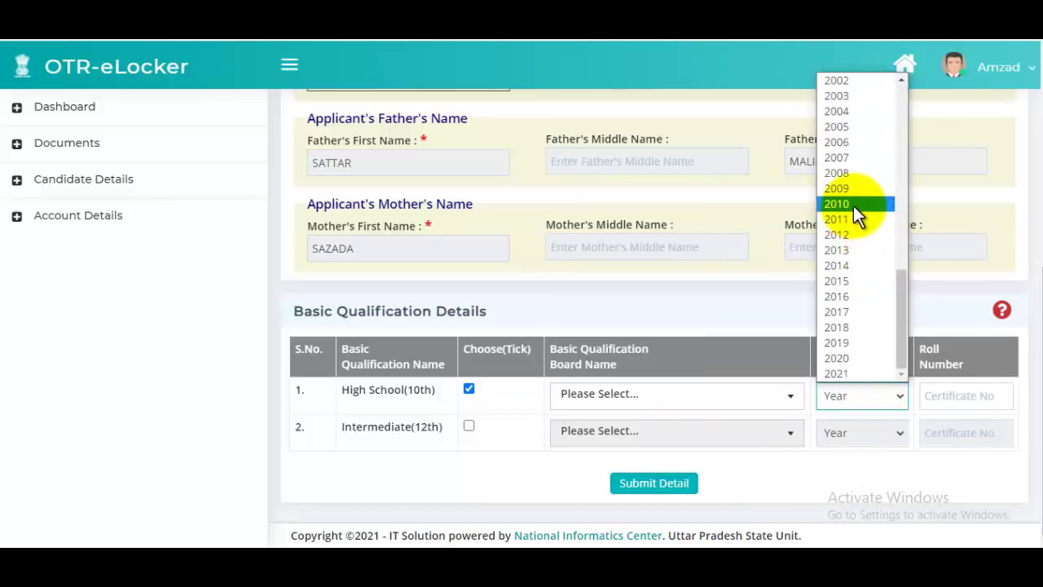
pyautogui.click(854, 206)
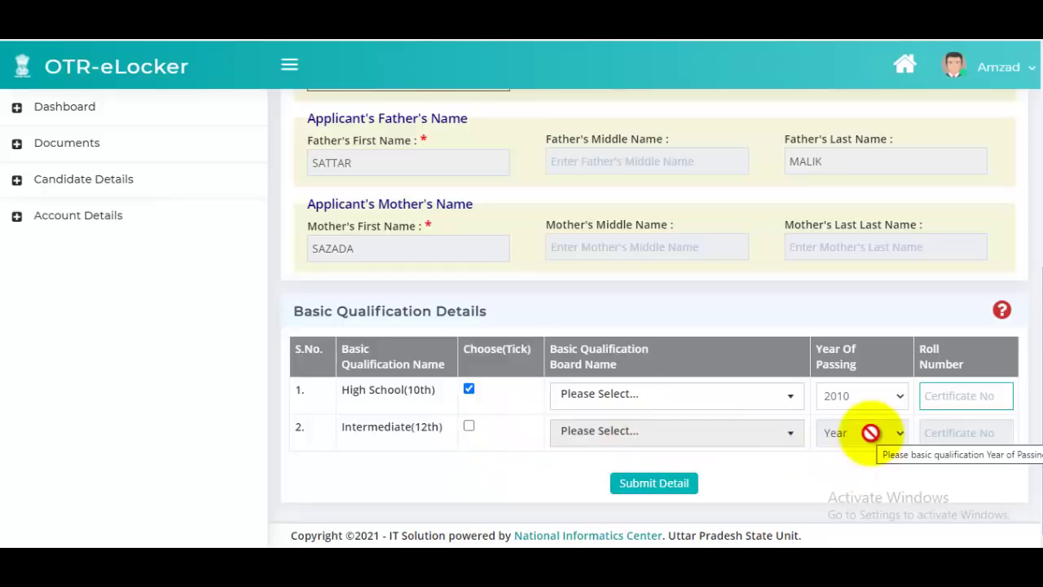
pyautogui.click(690, 485)
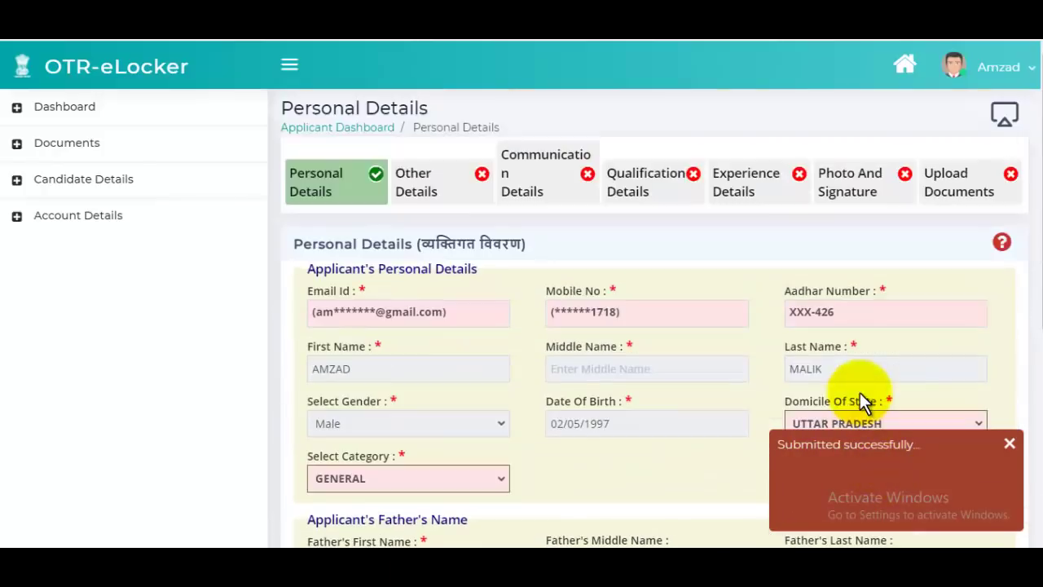
# - In Other Details, choose Citizen of India and home district SAHARANPUR
pyautogui.click(424, 194)
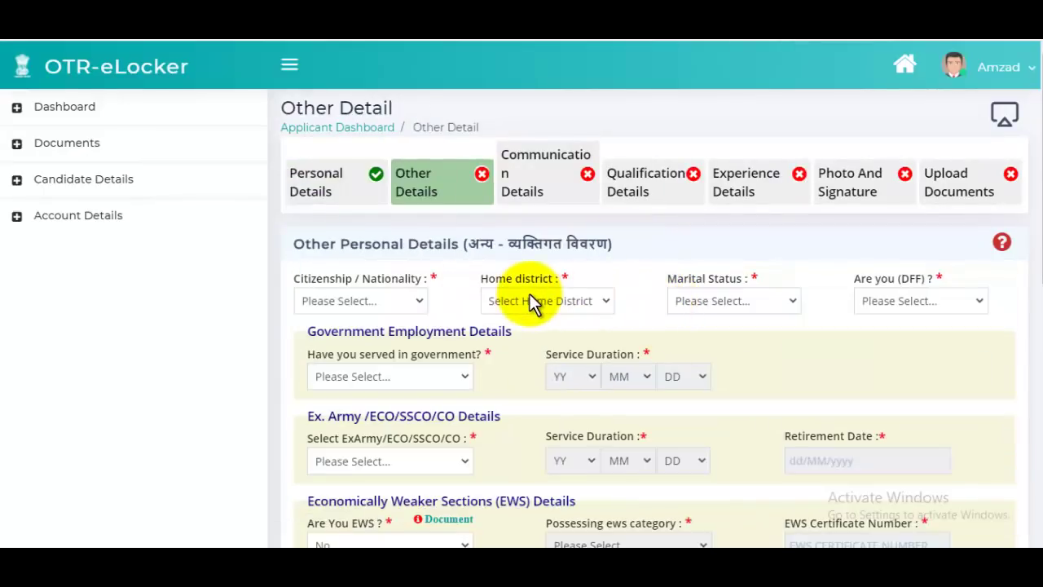
pyautogui.click(375, 302)
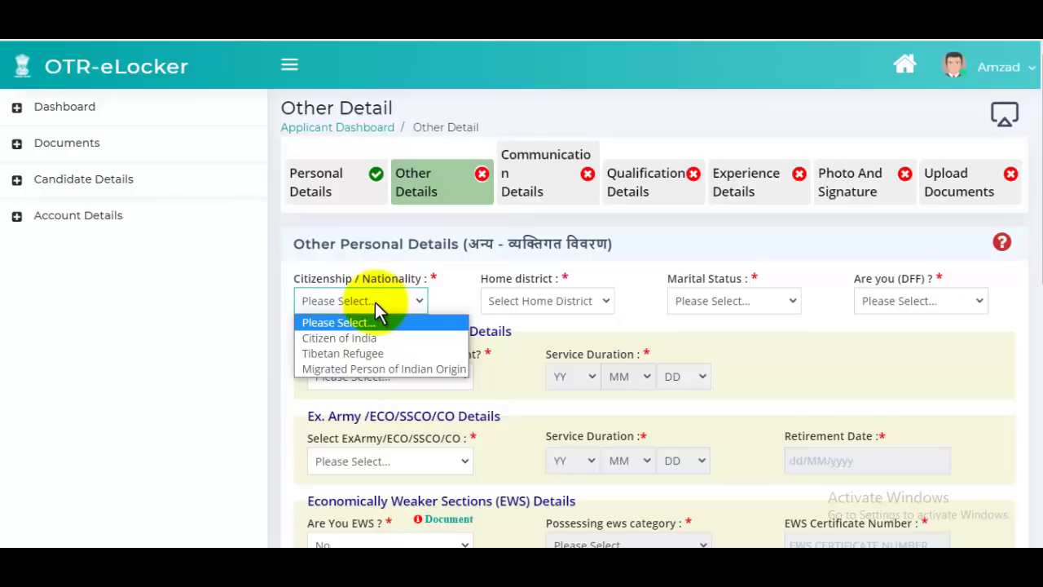
pyautogui.click(346, 338)
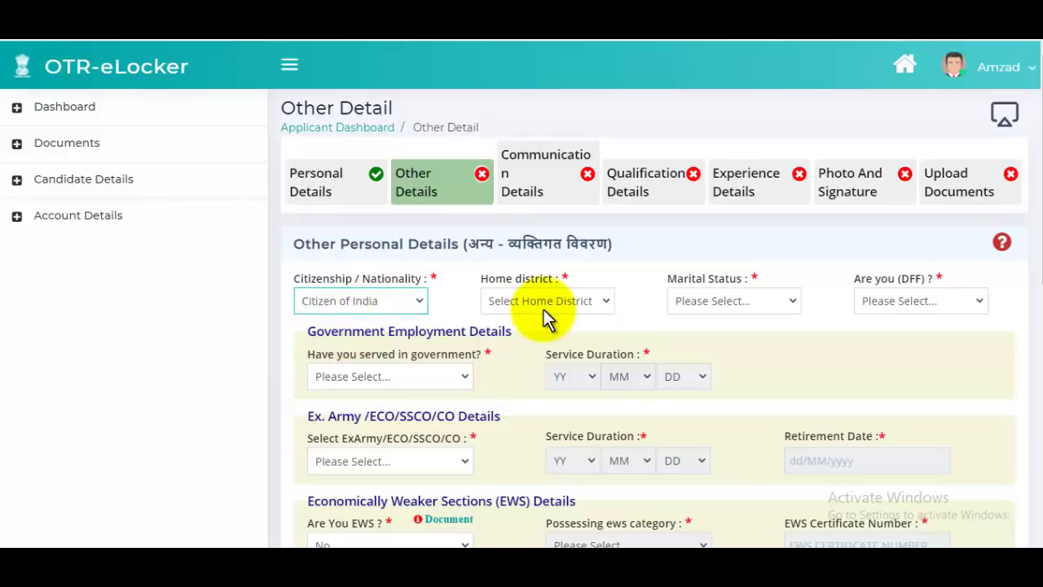
pyautogui.hotkey('ctrl', '+')
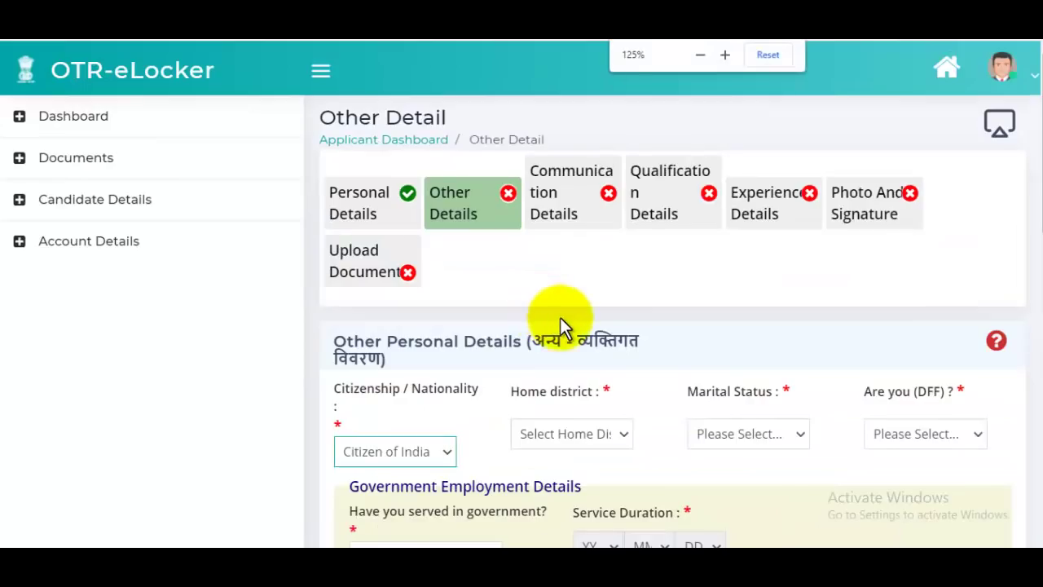
pyautogui.scroll(-2, 560, 326)
pyautogui.click(575, 277)
pyautogui.press('d')
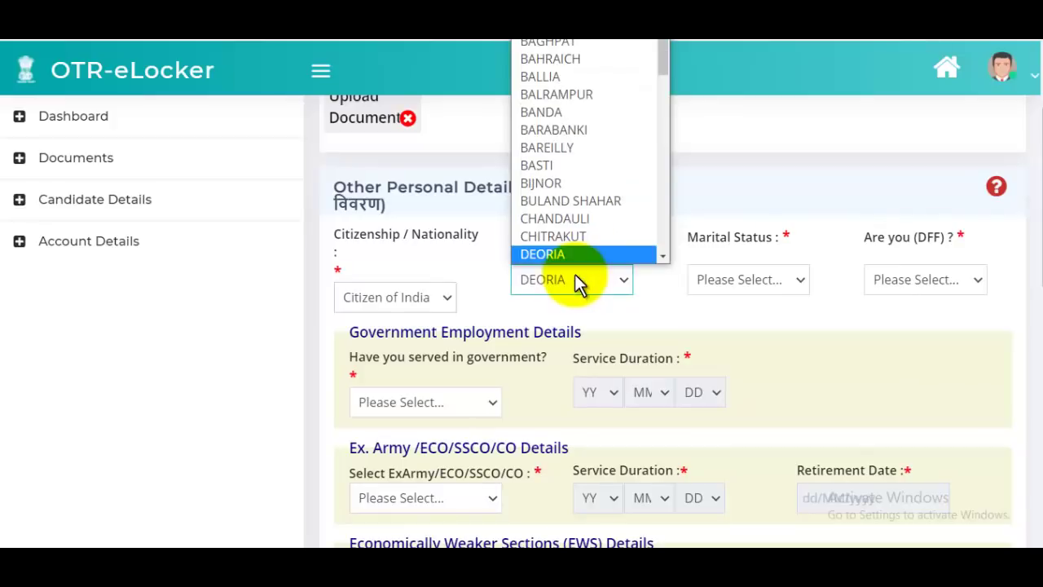
pyautogui.press('s')
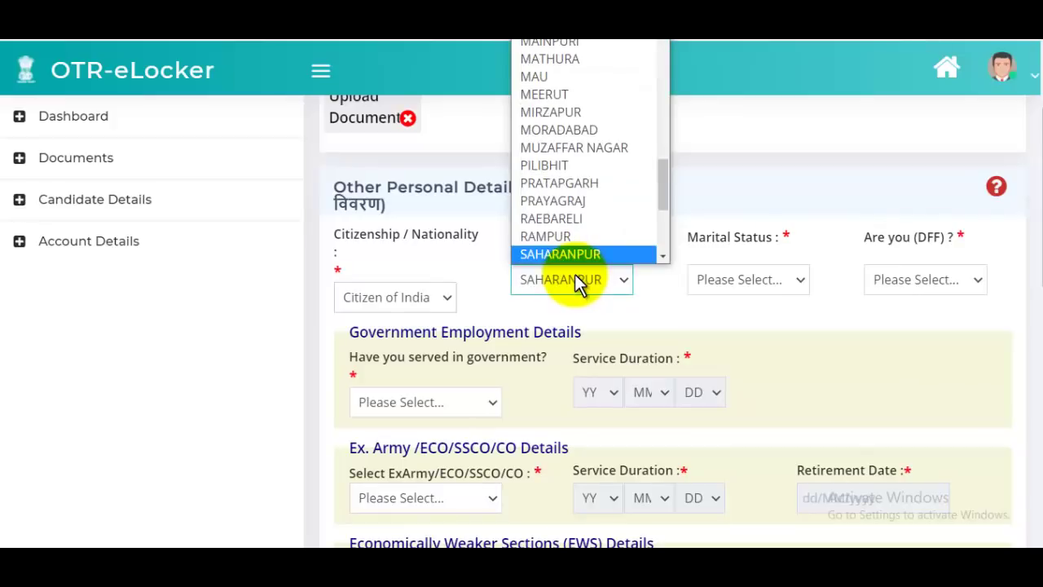
pyautogui.click(570, 255)
# - Set marital status Single, DFF No, and No to having served in government
pyautogui.click(754, 281)
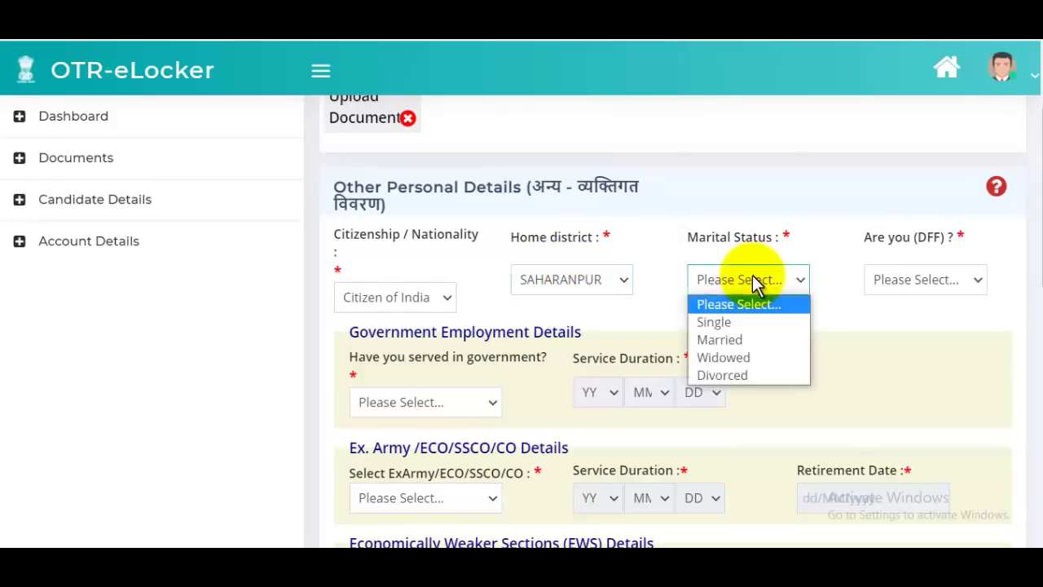
pyautogui.click(723, 322)
pyautogui.click(870, 234)
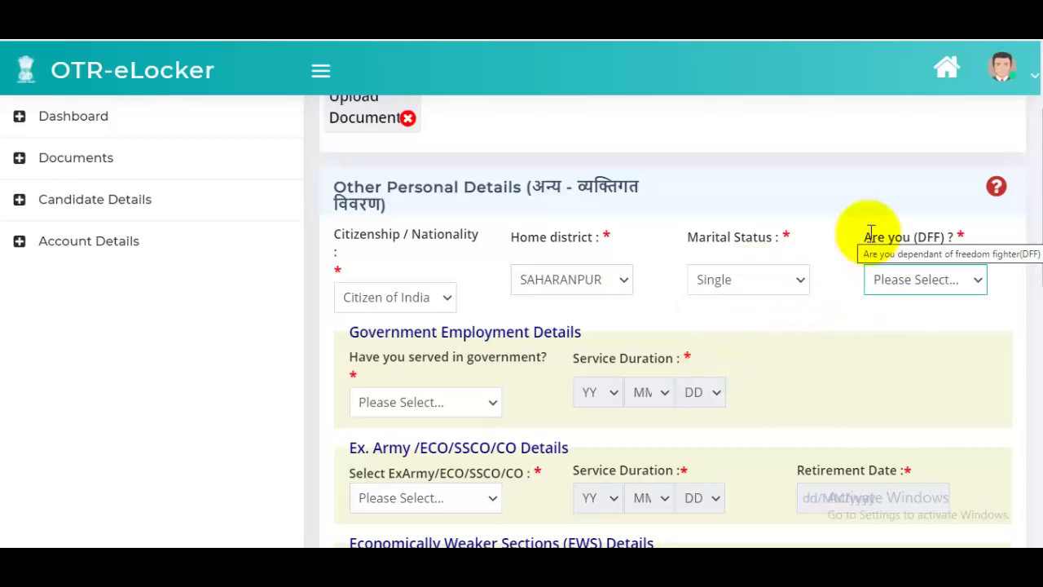
pyautogui.moveTo(871, 234); pyautogui.dragTo(929, 235)
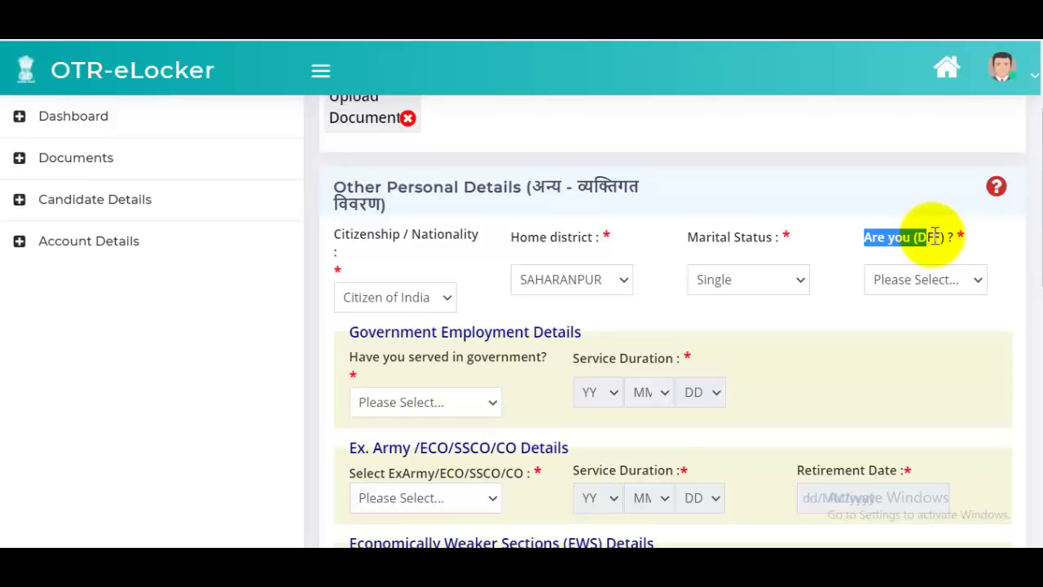
pyautogui.click(920, 280)
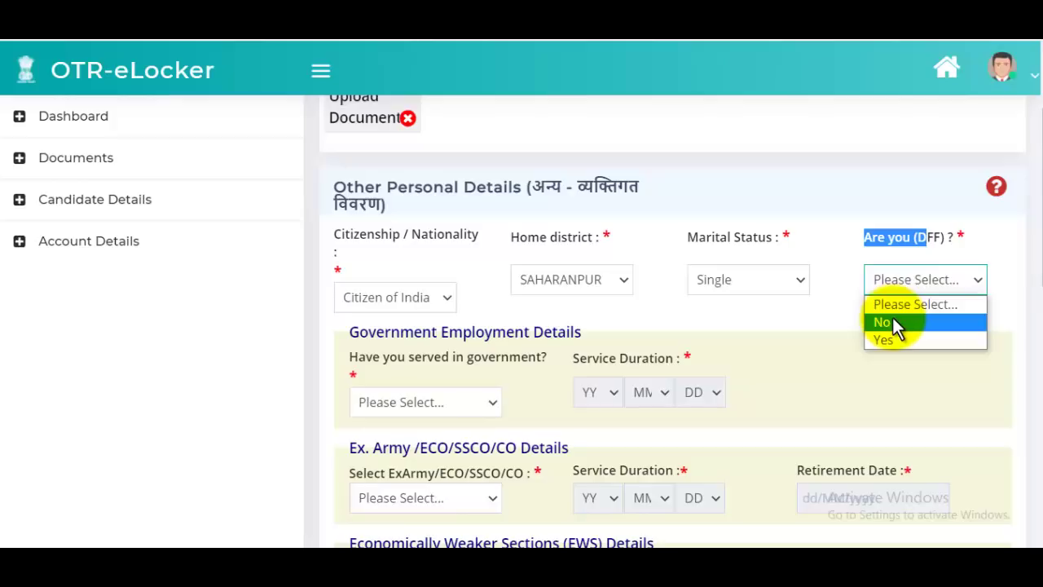
pyautogui.click(894, 326)
pyautogui.scroll(-3, 690, 315)
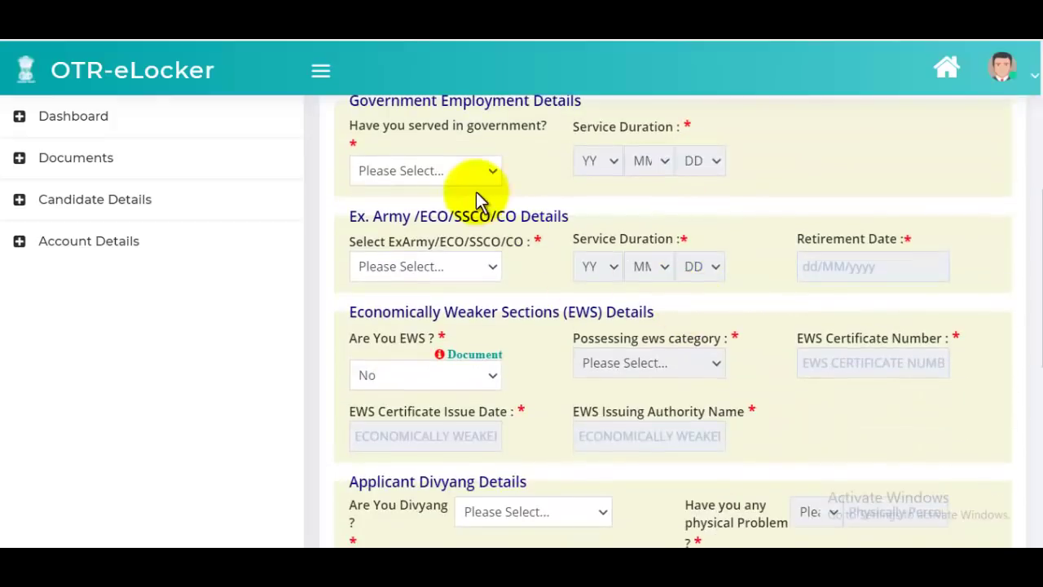
pyautogui.scroll(1, 479, 200)
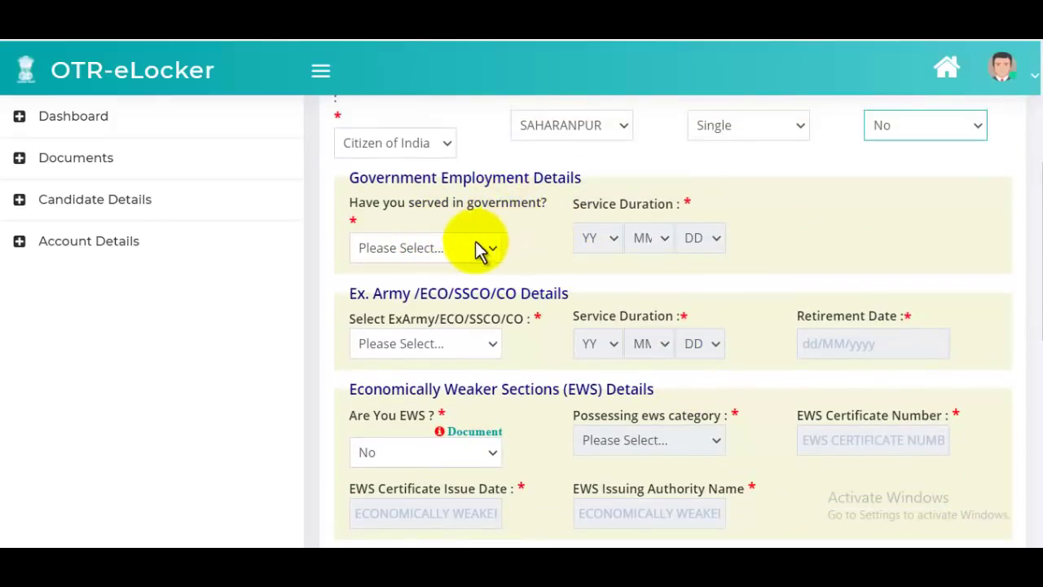
pyautogui.click(481, 249)
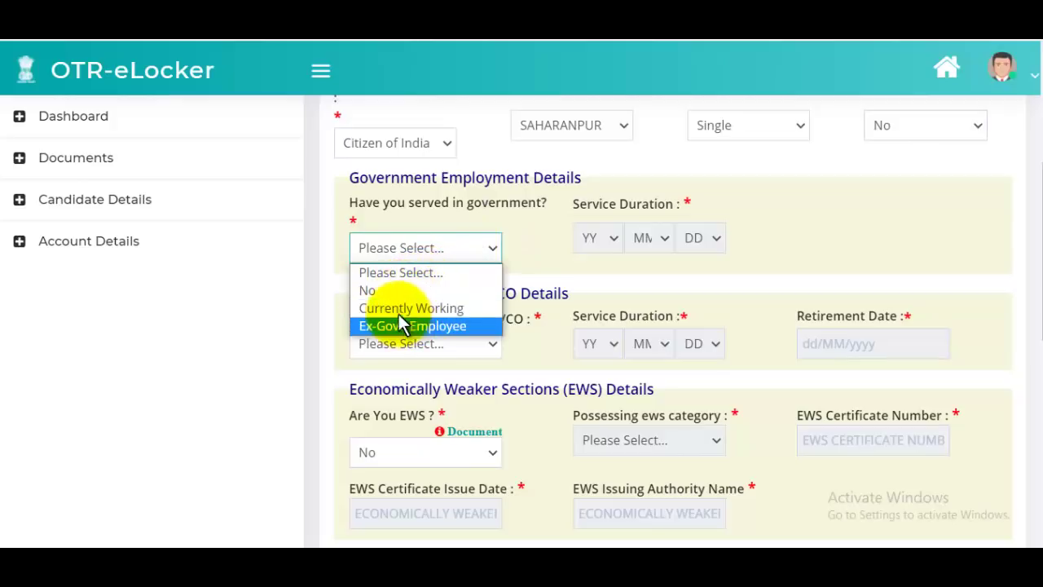
pyautogui.click(371, 291)
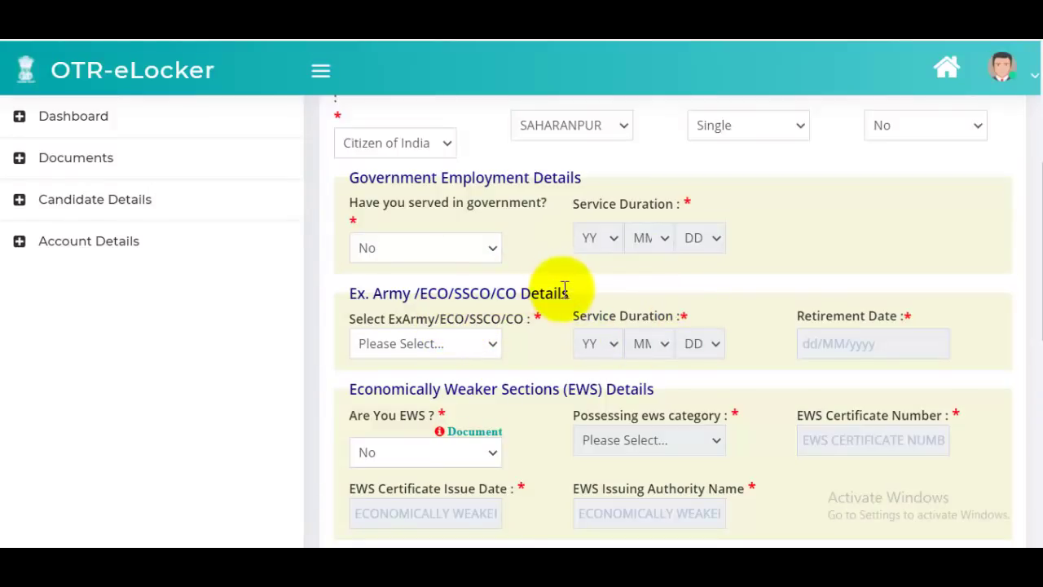
pyautogui.click(451, 347)
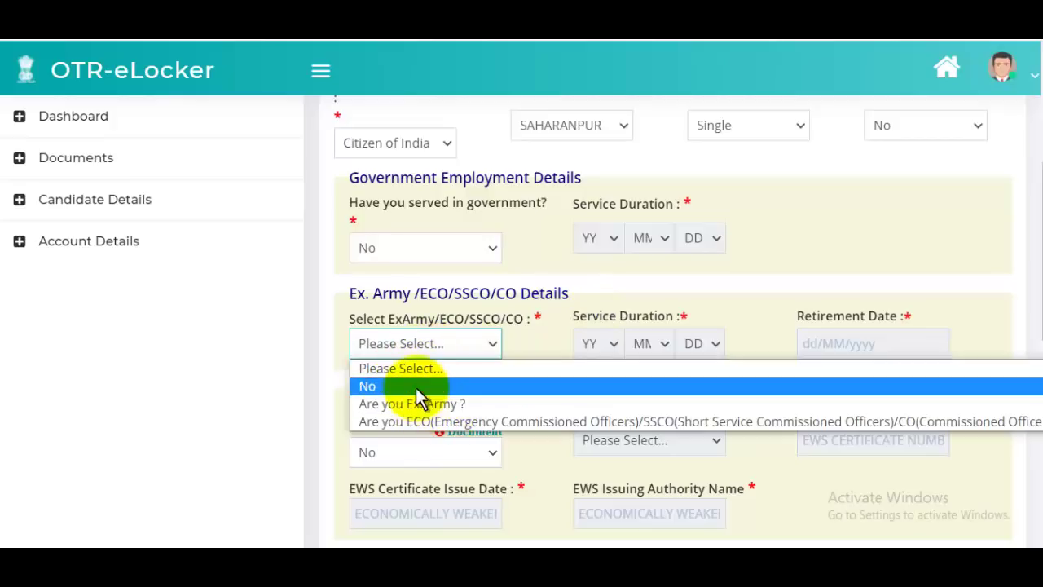
# - Answer No to the ex-army/ECO/SSCO/CO, EWS and Divyang questions in Other Details
pyautogui.click(408, 386)
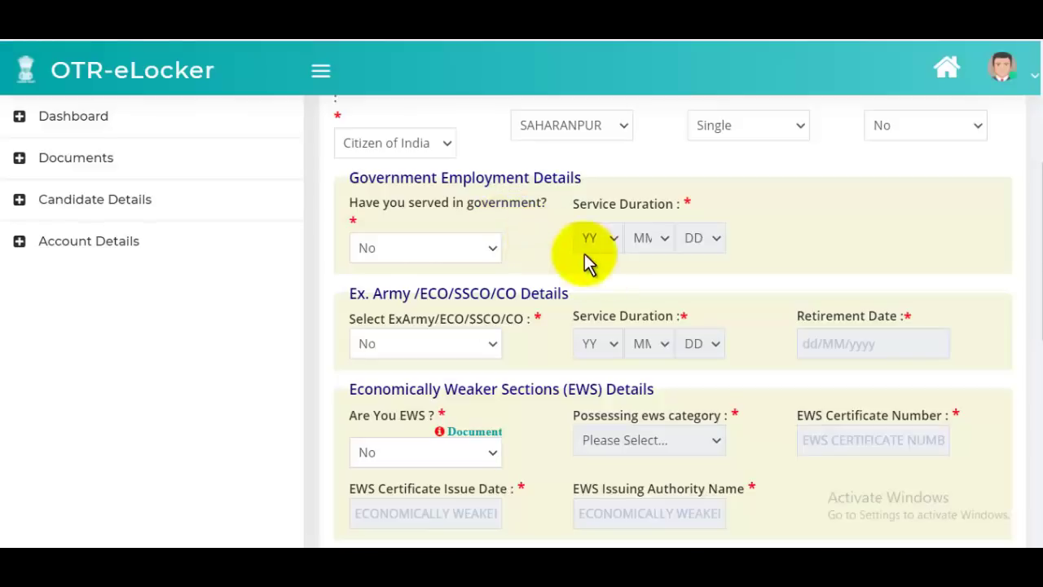
pyautogui.scroll(-1, 575, 330)
pyautogui.scroll(-1, 575, 331)
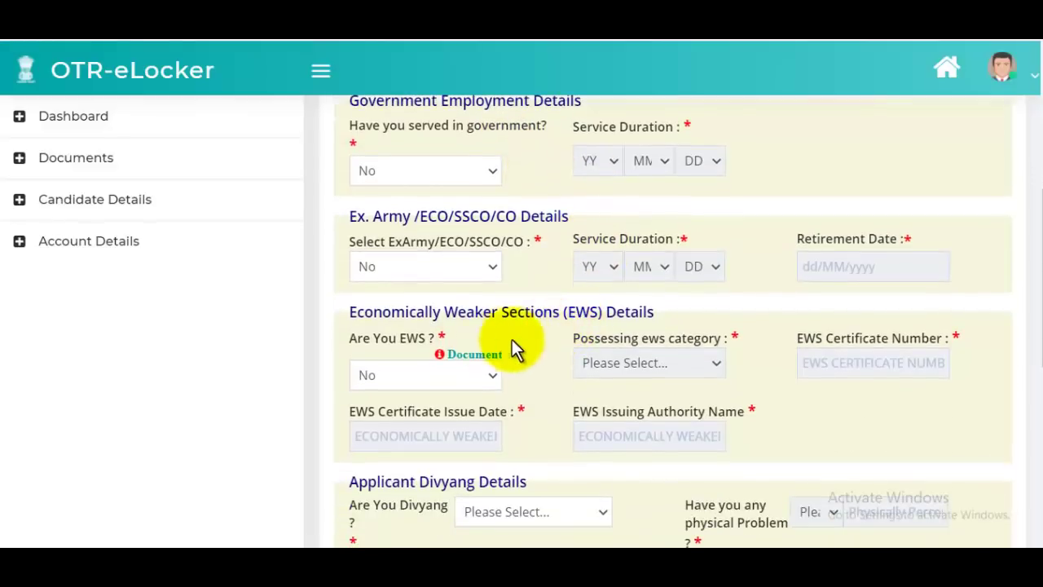
pyautogui.click(412, 377)
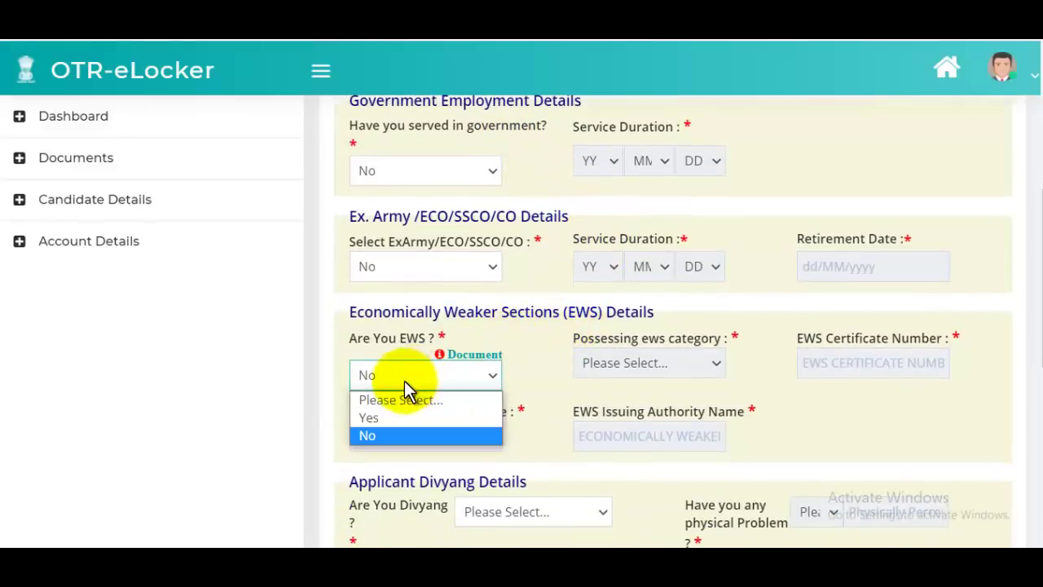
pyautogui.click(384, 437)
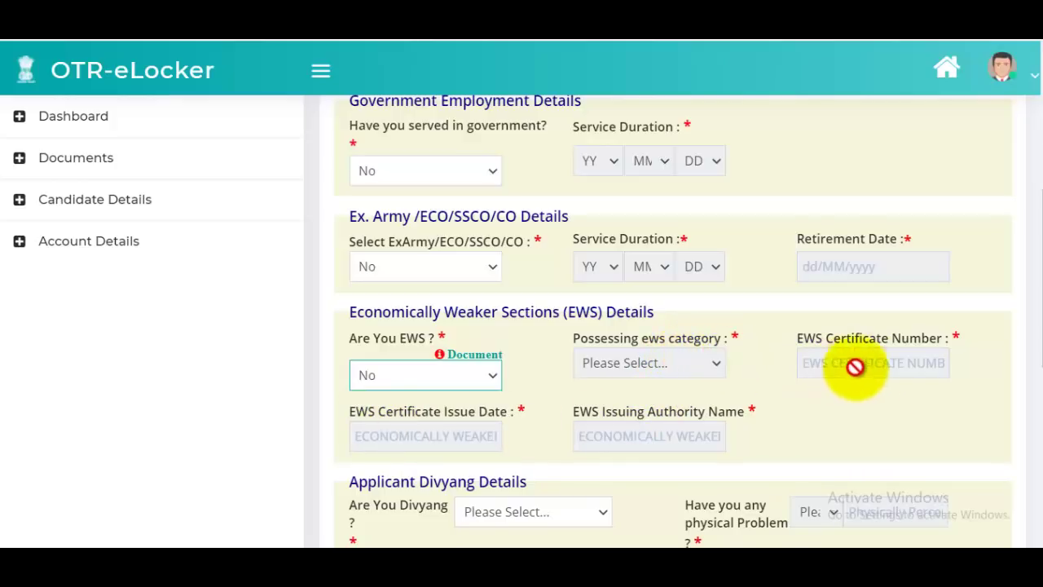
pyautogui.scroll(-1, 907, 356)
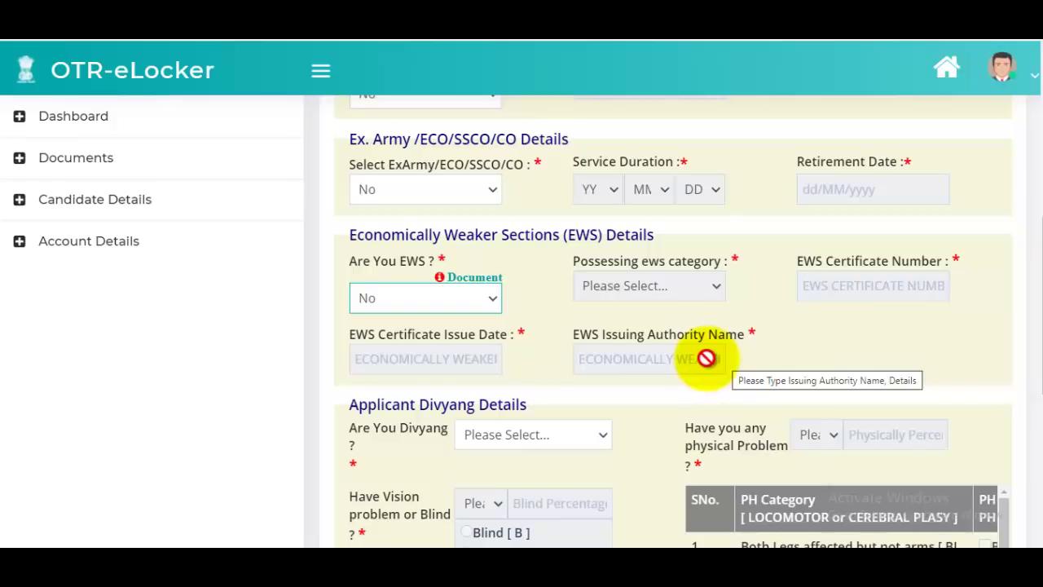
pyautogui.scroll(-3, 707, 346)
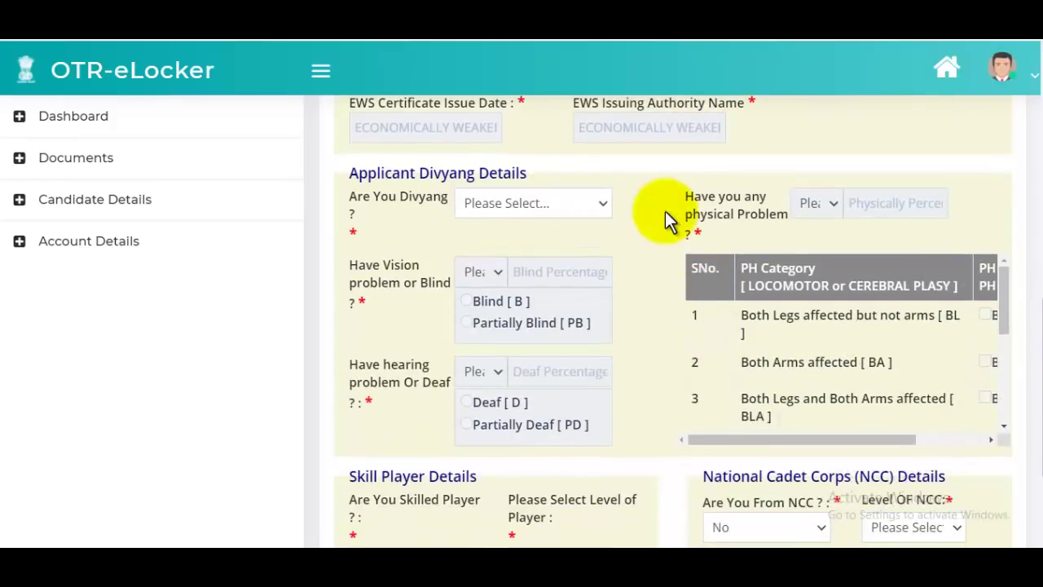
pyautogui.click(566, 216)
pyautogui.click(488, 243)
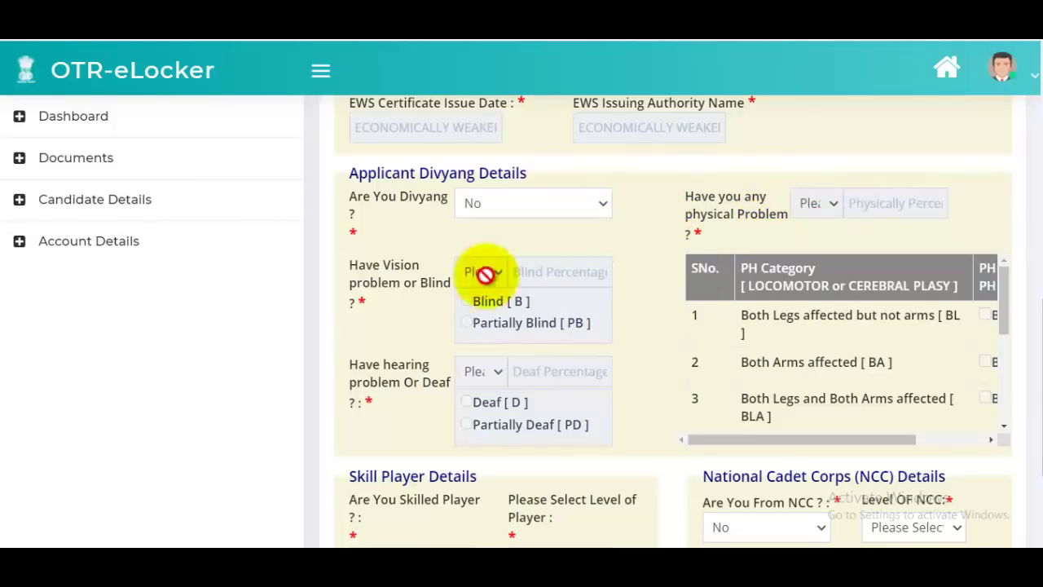
pyautogui.scroll(-2, 713, 239)
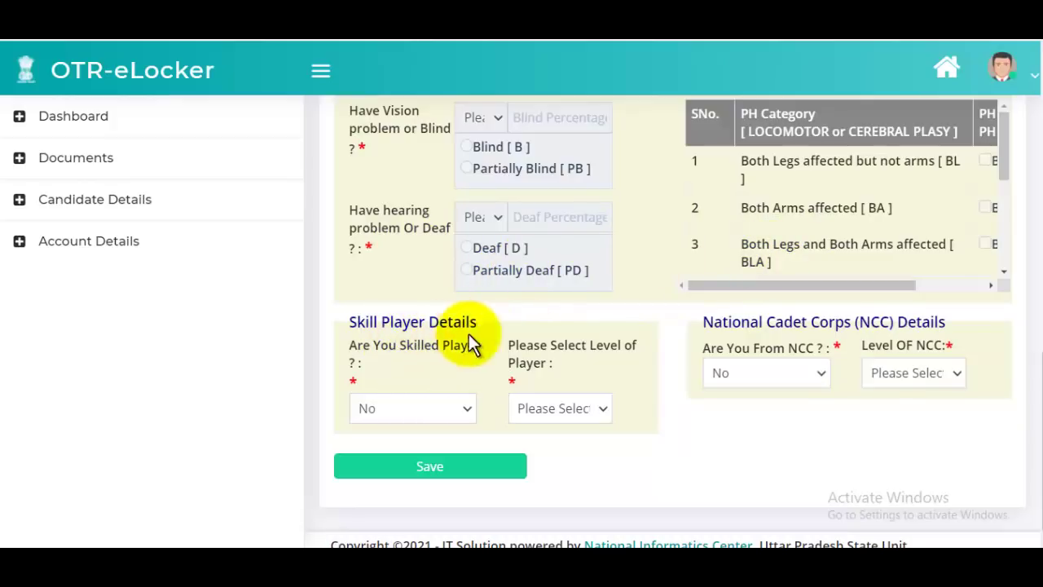
# - Answer No for both the Skilled Player and NCC questions
pyautogui.click(426, 415)
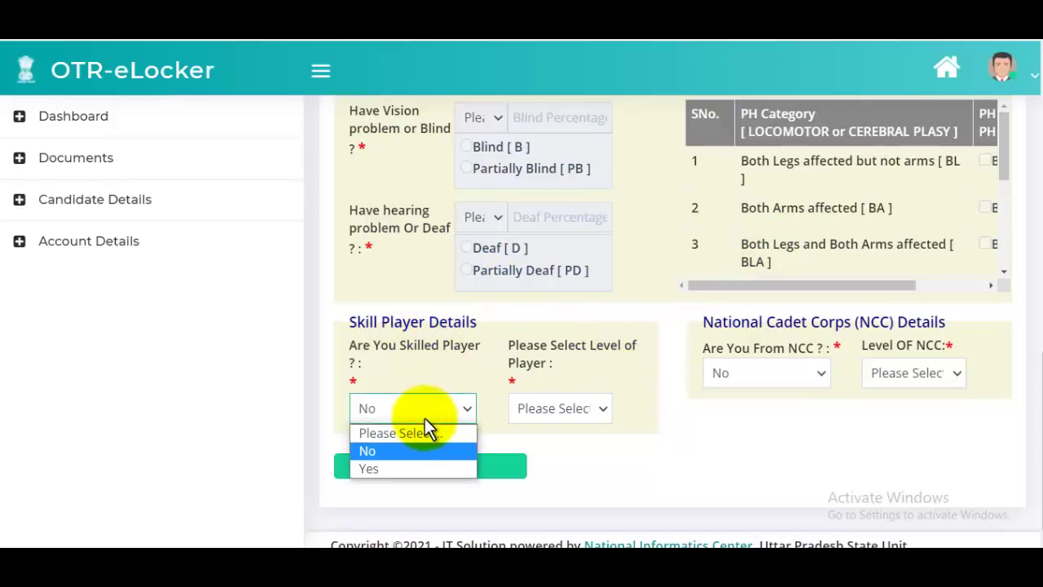
pyautogui.click(383, 451)
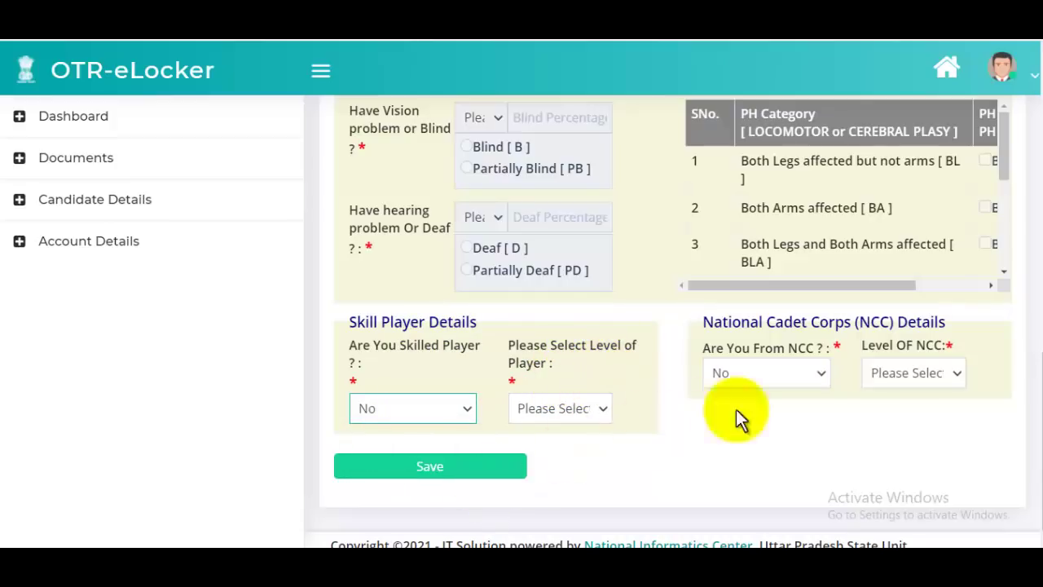
pyautogui.click(768, 377)
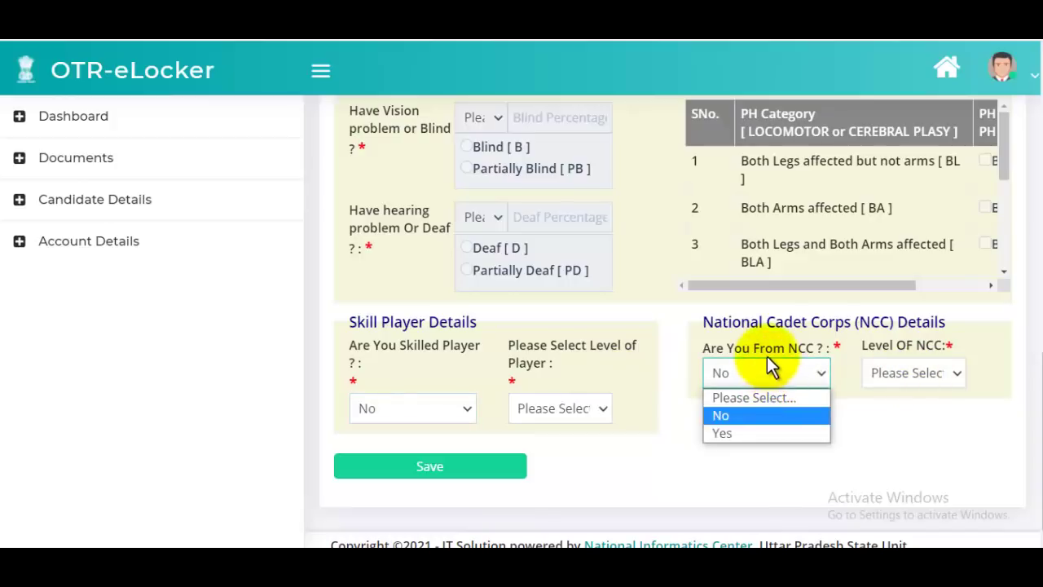
pyautogui.click(736, 415)
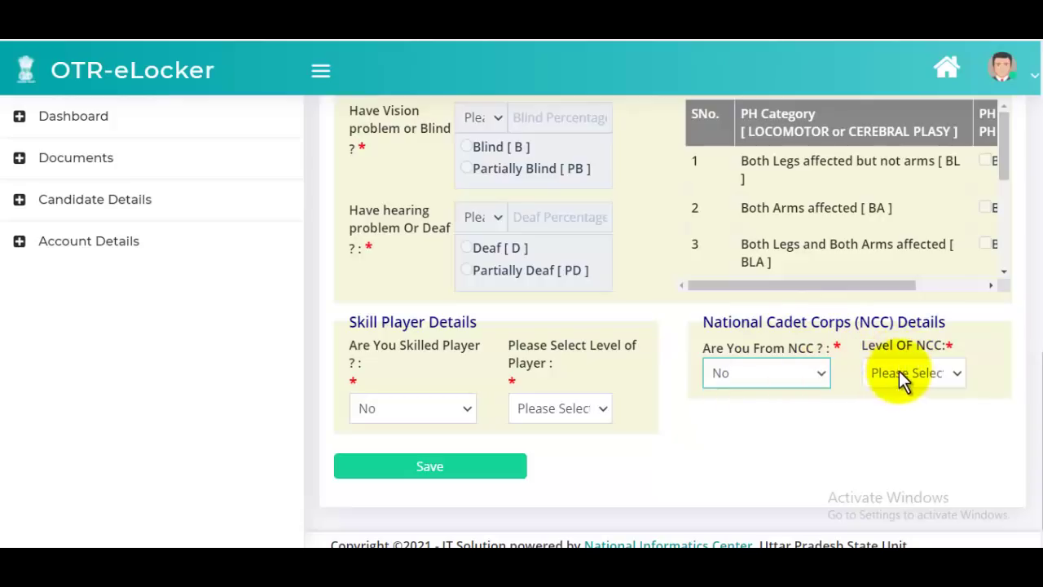
# - Save and confirm the Other Details, then go to the Communication Details page
pyautogui.moveTo(892, 286); pyautogui.dragTo(992, 286)
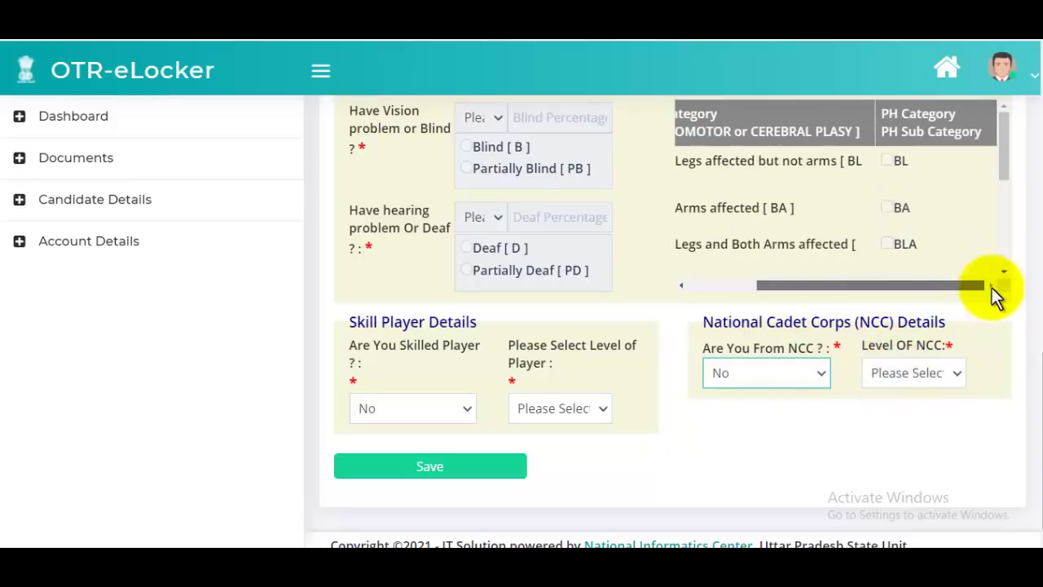
pyautogui.scroll(5, 965, 255)
pyautogui.scroll(4, 923, 306)
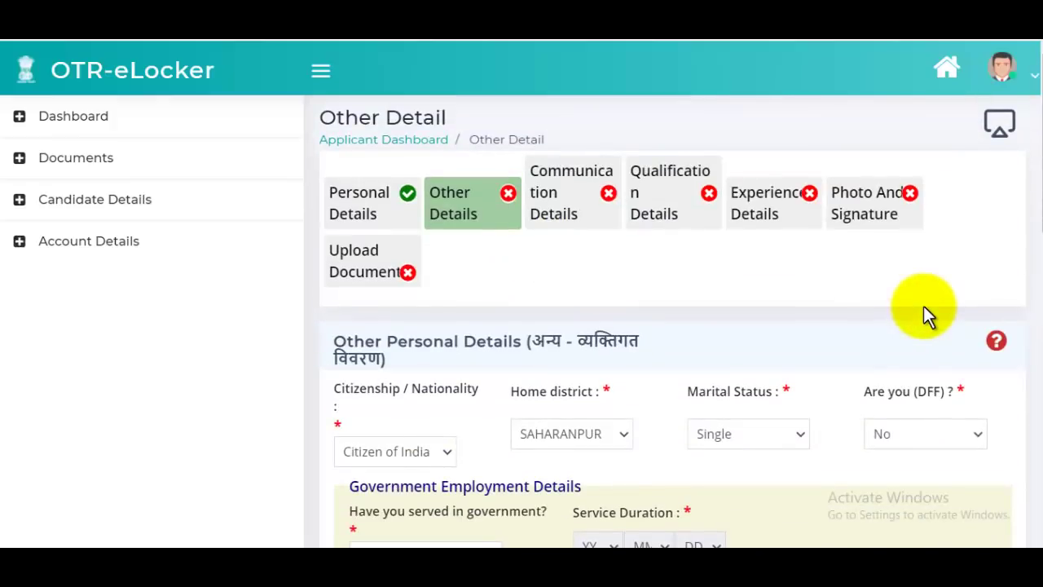
pyautogui.scroll(-10, 923, 306)
pyautogui.scroll(-2, 924, 306)
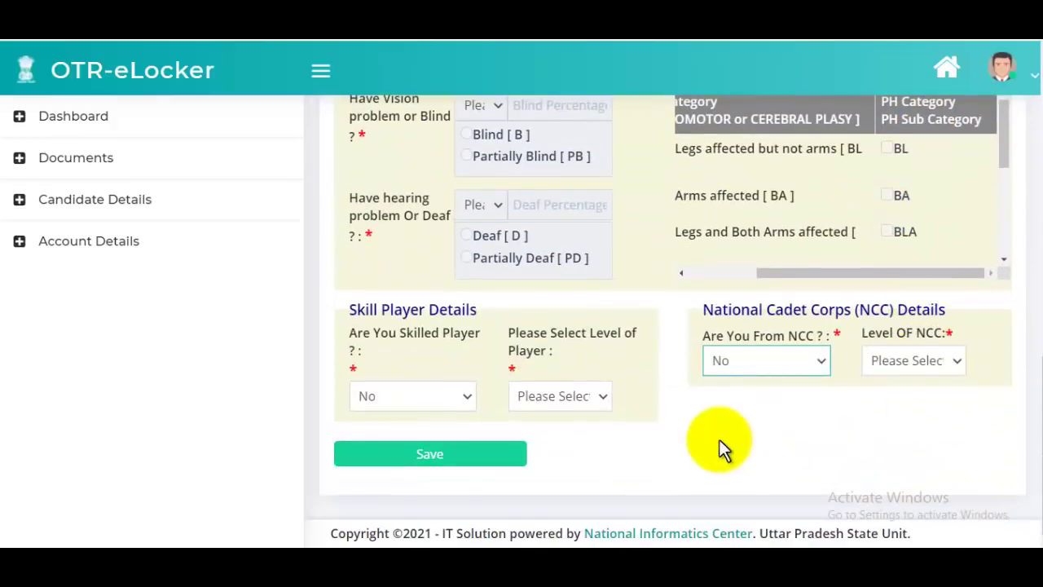
pyautogui.click(495, 458)
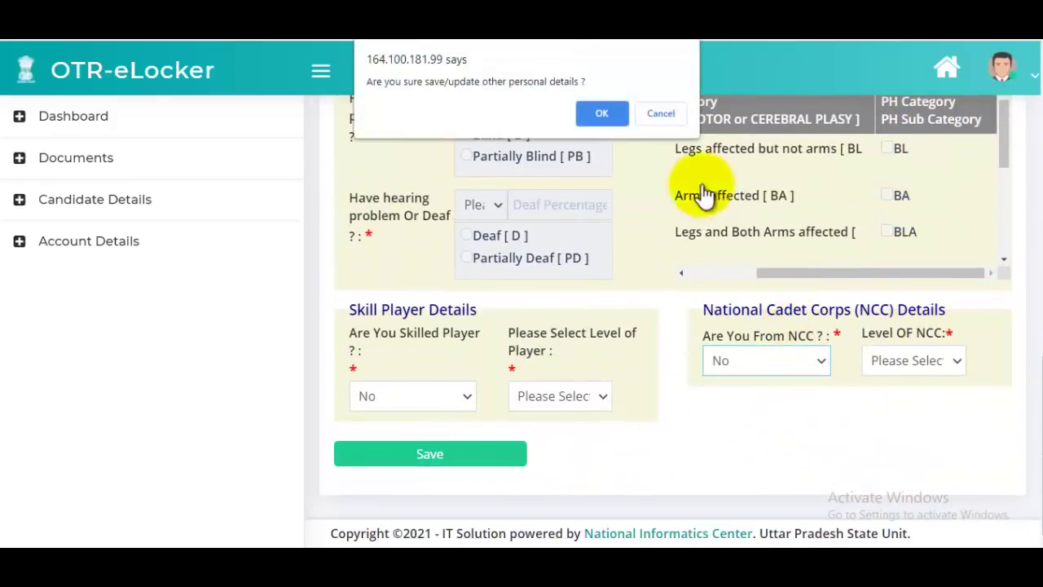
pyautogui.click(603, 112)
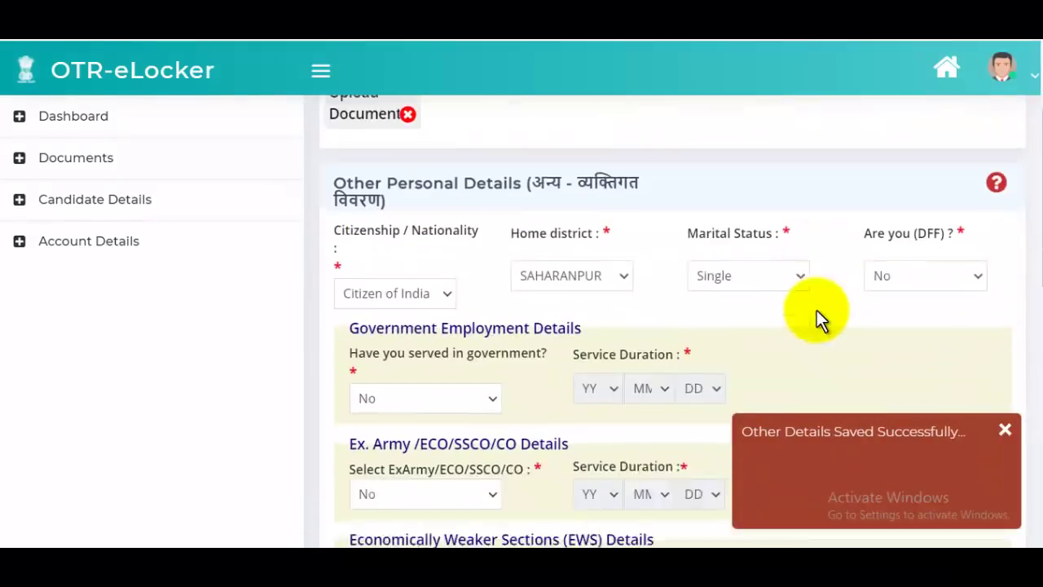
pyautogui.click(570, 206)
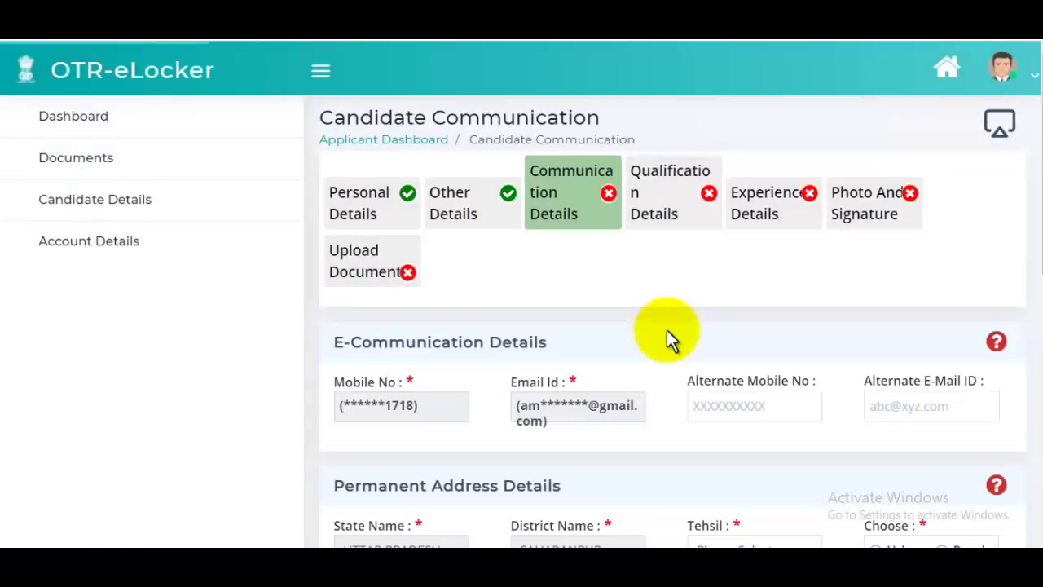
# - Choose RAMPUR MANIHARAN as the permanent address tehsil
pyautogui.scroll(-3, 667, 334)
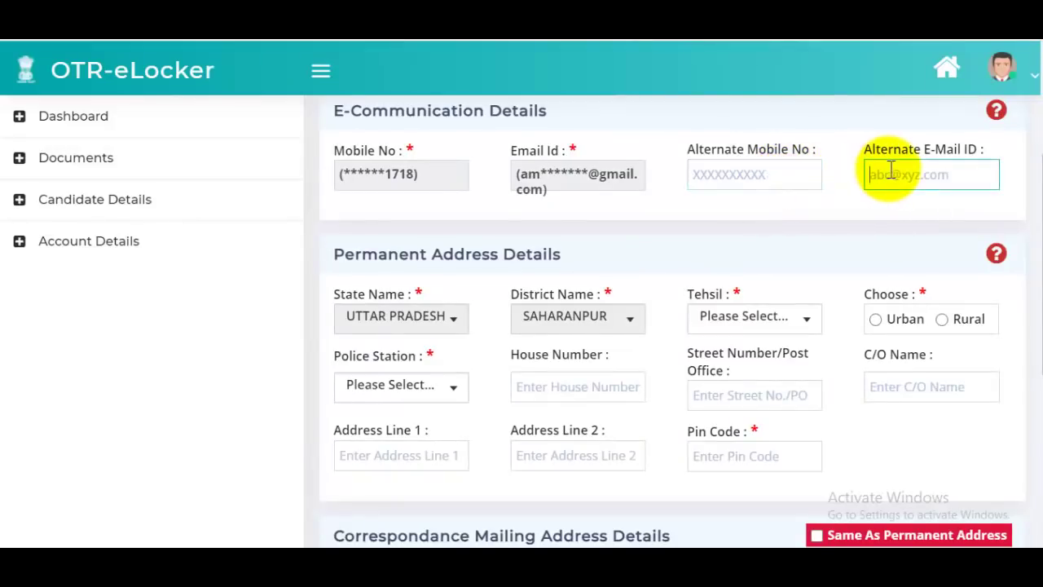
pyautogui.scroll(-1, 827, 229)
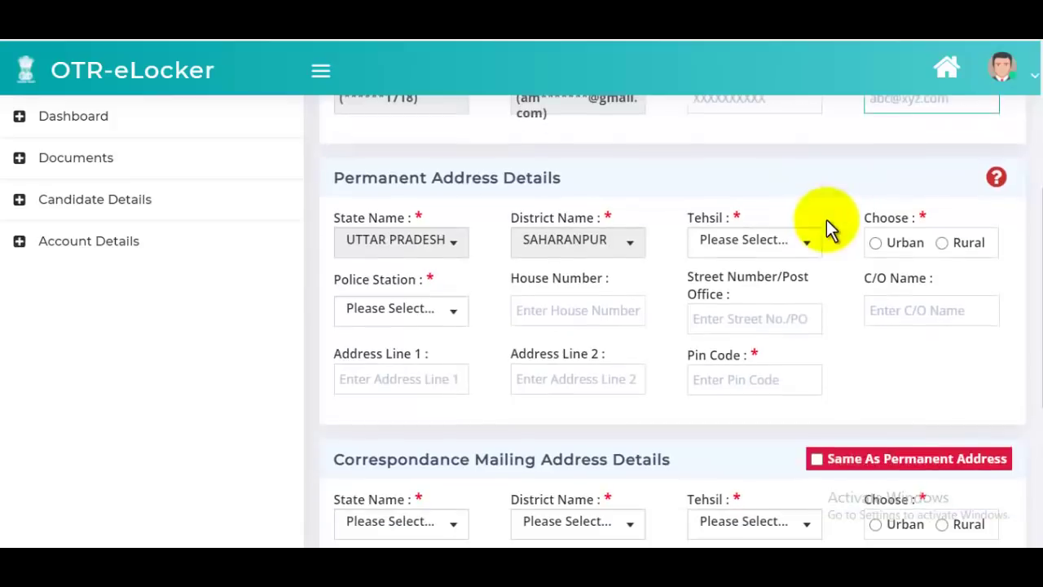
pyautogui.click(766, 243)
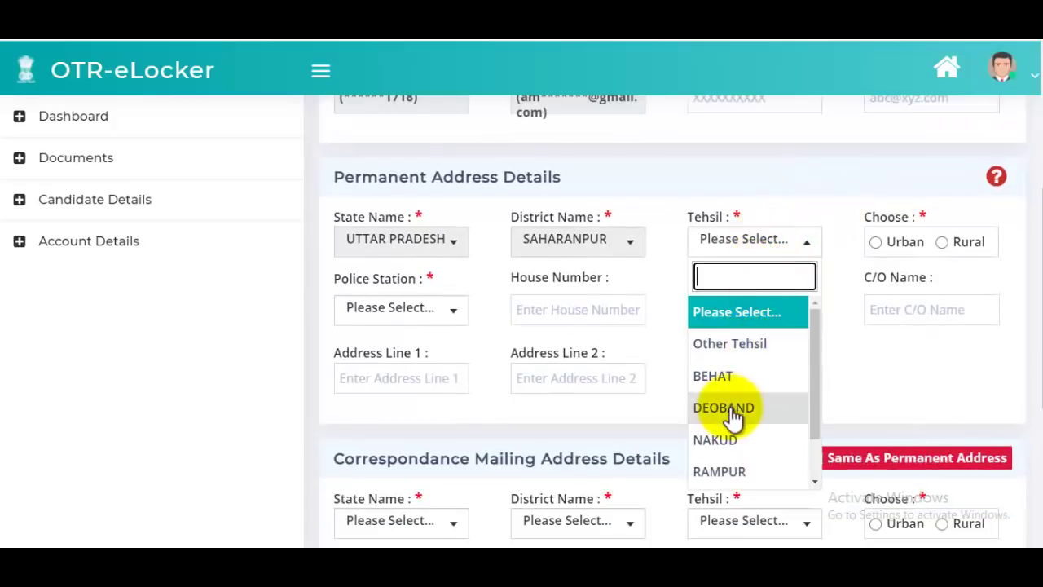
pyautogui.scroll(-1, 747, 452)
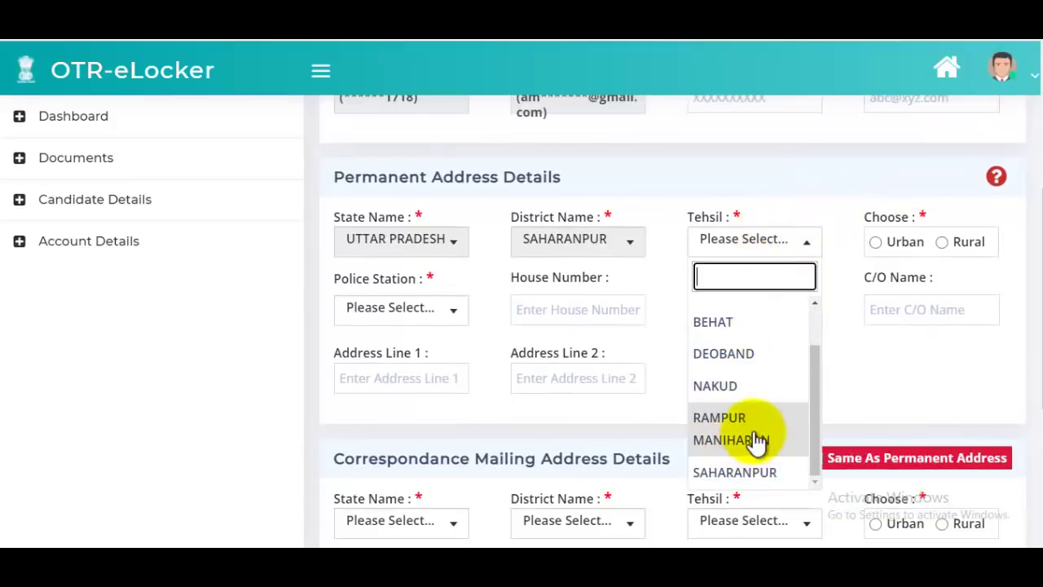
pyautogui.click(756, 433)
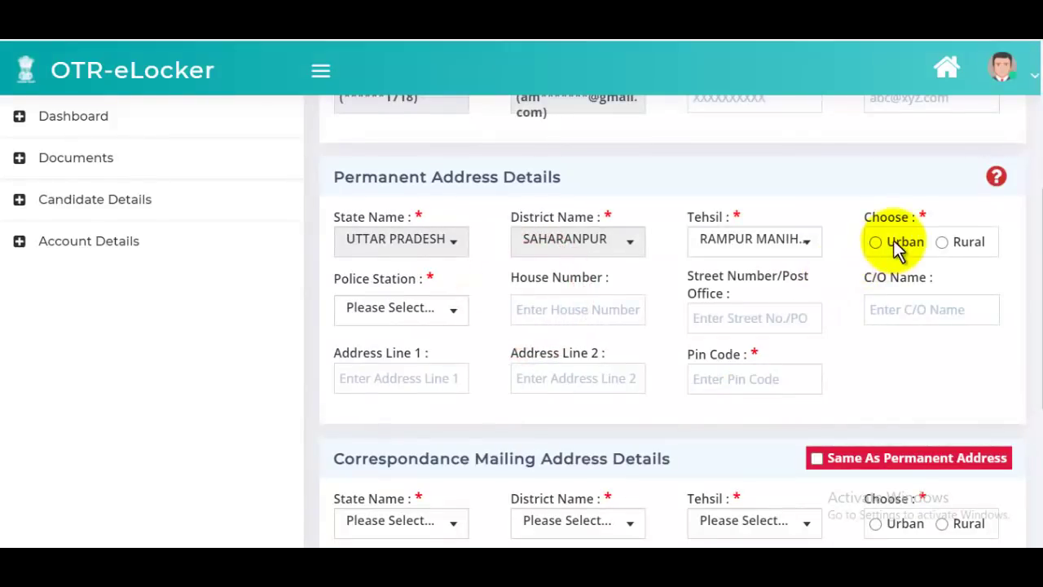
# - Mark the permanent address Rural, with block name set to Other Block Name
pyautogui.click(943, 243)
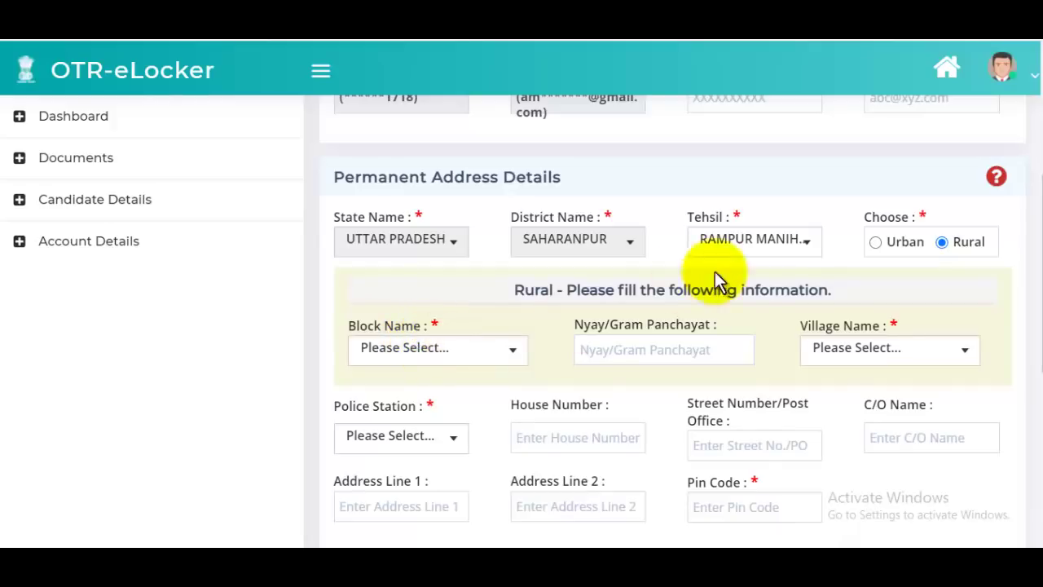
pyautogui.click(410, 352)
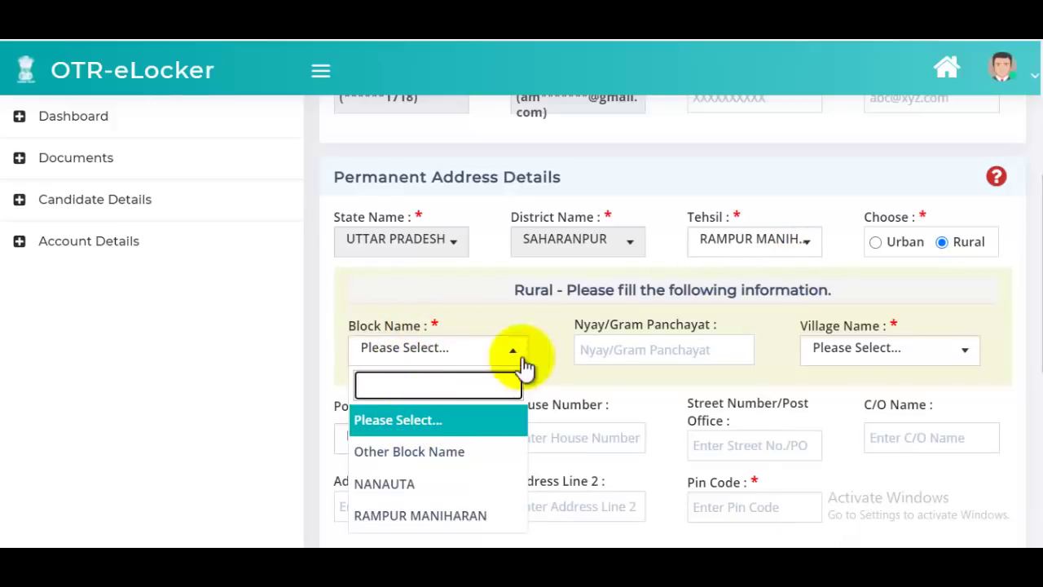
pyautogui.click(451, 453)
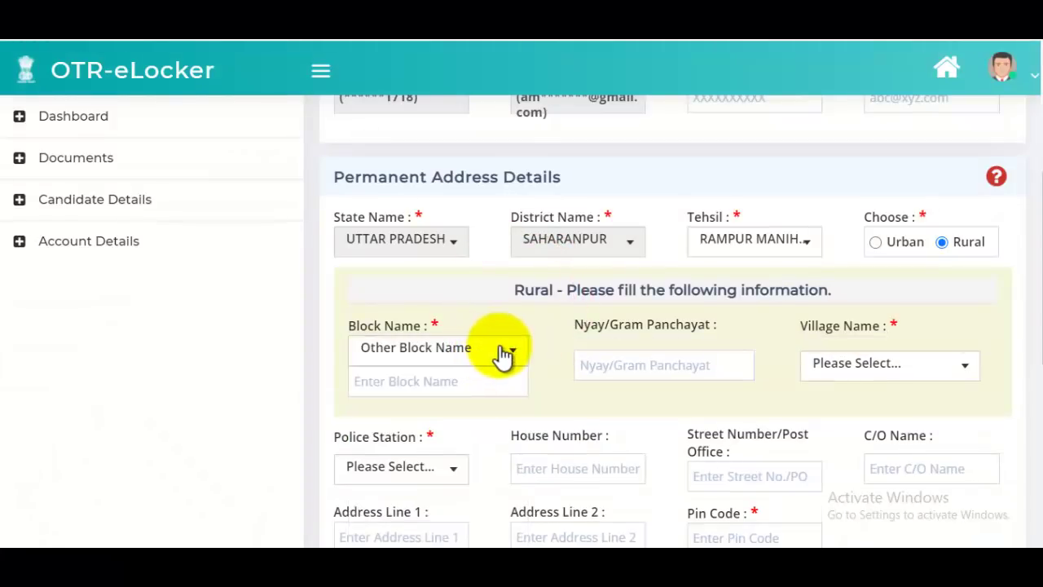
pyautogui.click(473, 383)
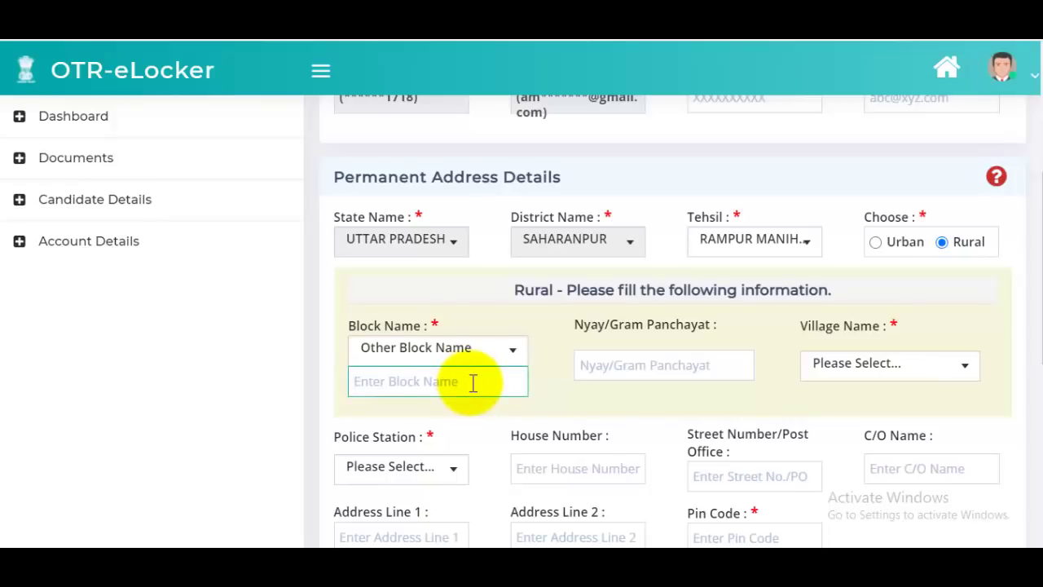
pyautogui.click(644, 366)
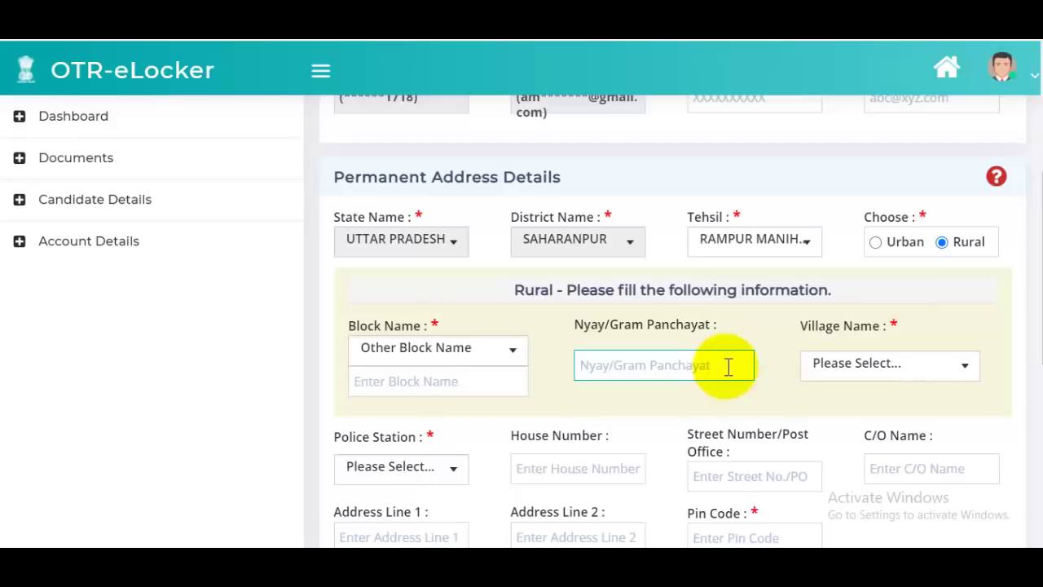
# - Search the village name list using 'saw' to find the village
pyautogui.click(856, 373)
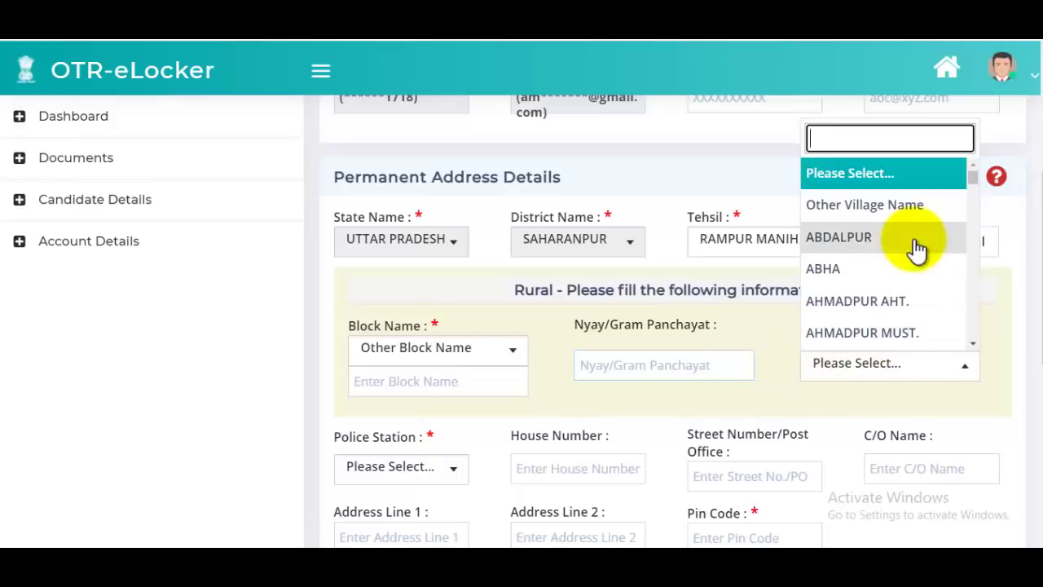
pyautogui.write('saw')
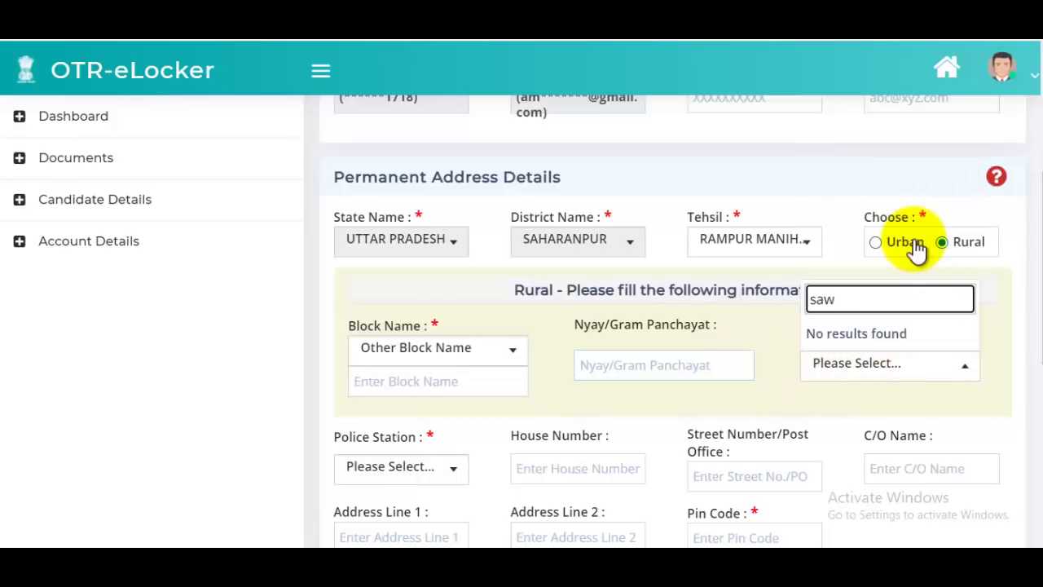
pyautogui.press('BackSpace')
pyautogui.press('BackSpace')
pyautogui.scroll(-15, 917, 253)
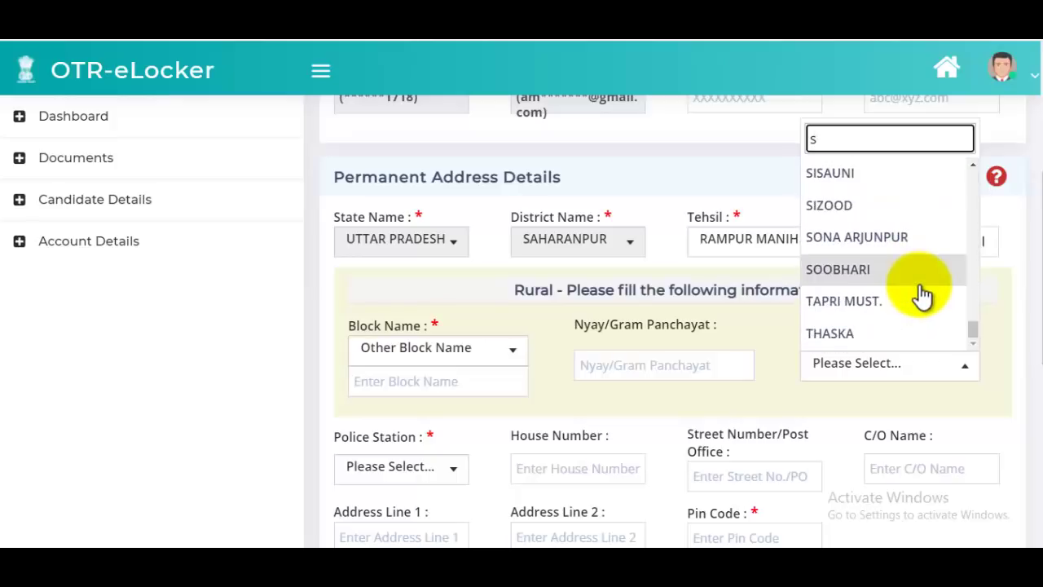
pyautogui.scroll(10, 919, 296)
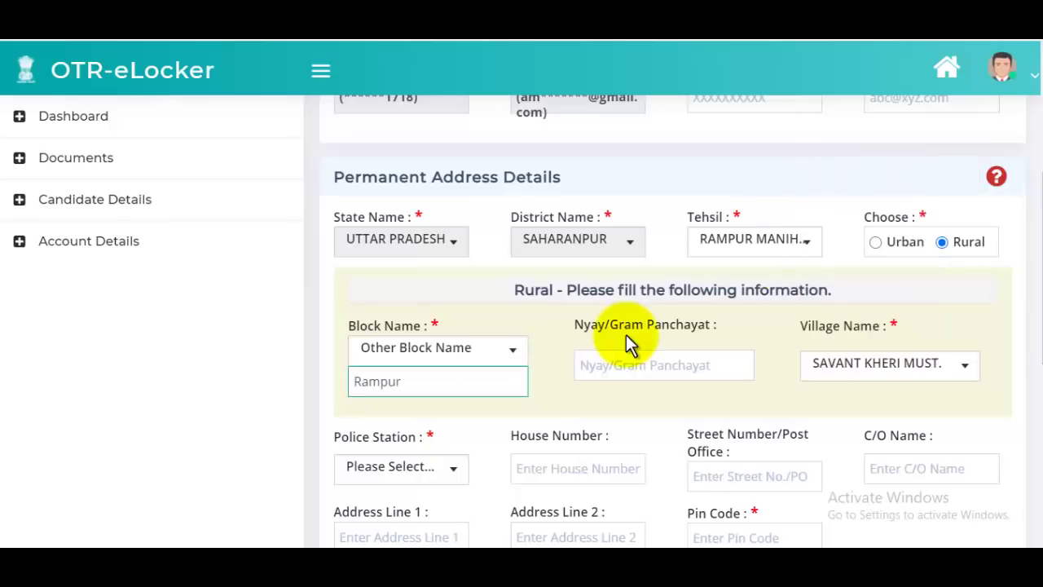
pyautogui.scroll(-2, 624, 345)
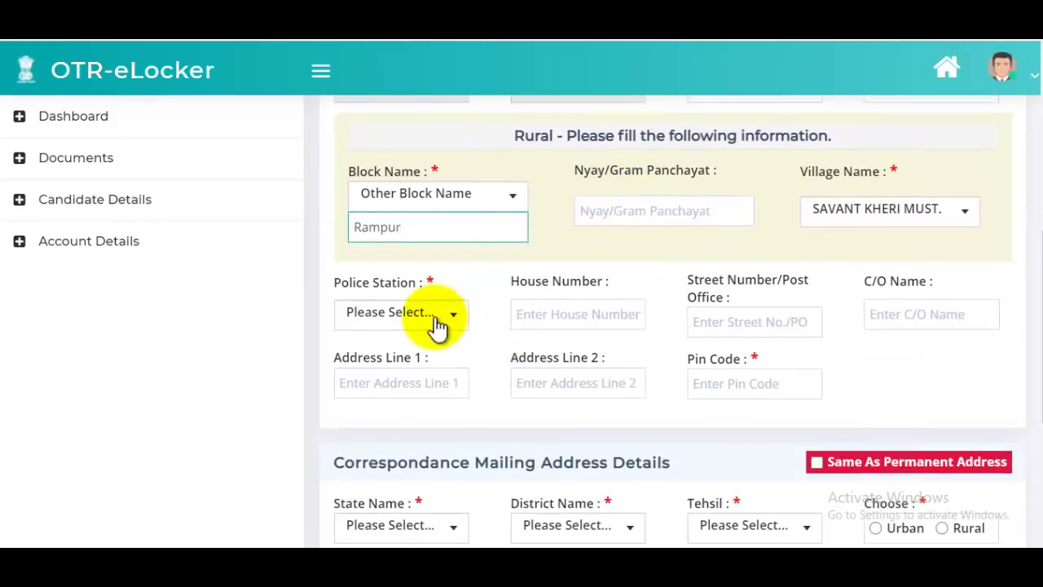
# - Set police station BADG0AN and fill in house number, address line 1 and pin code
pyautogui.click(432, 316)
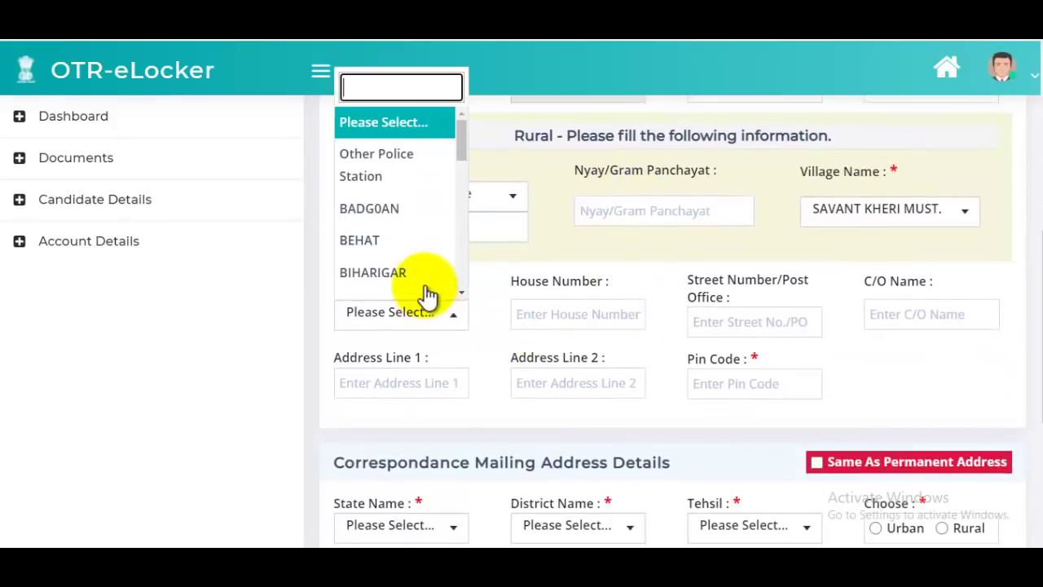
pyautogui.click(385, 214)
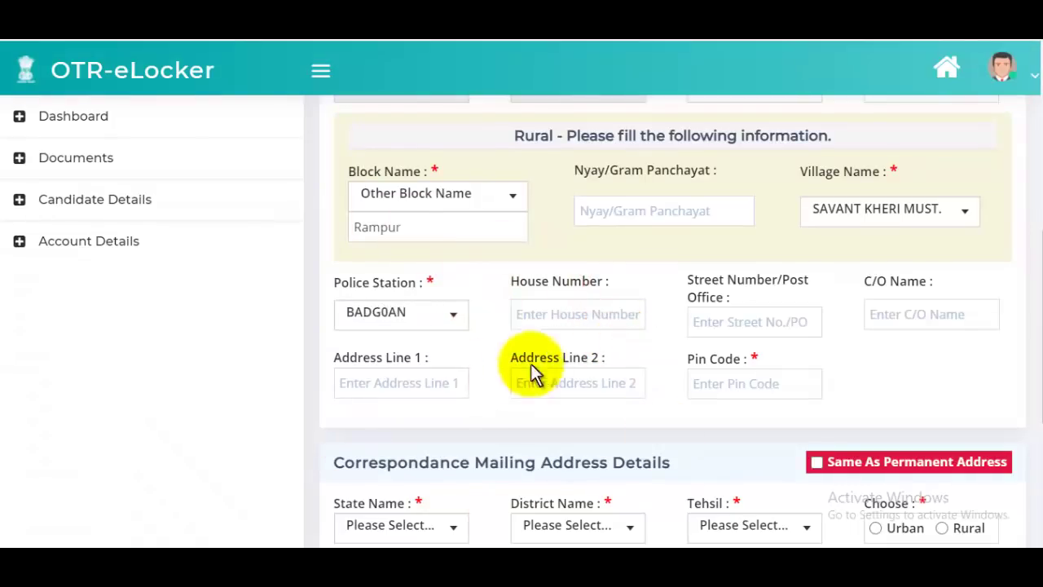
pyautogui.click(593, 321)
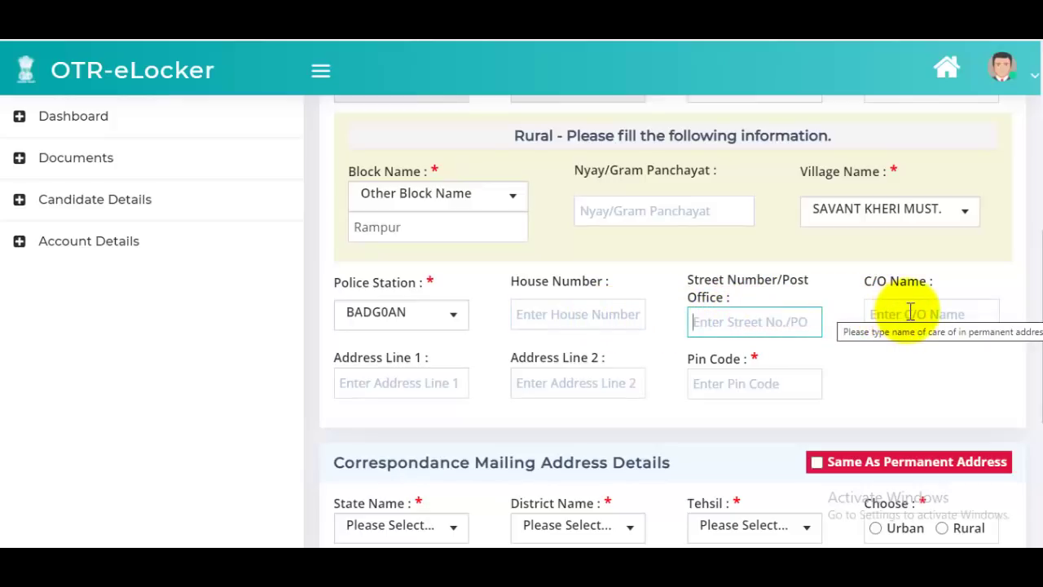
pyautogui.click(387, 383)
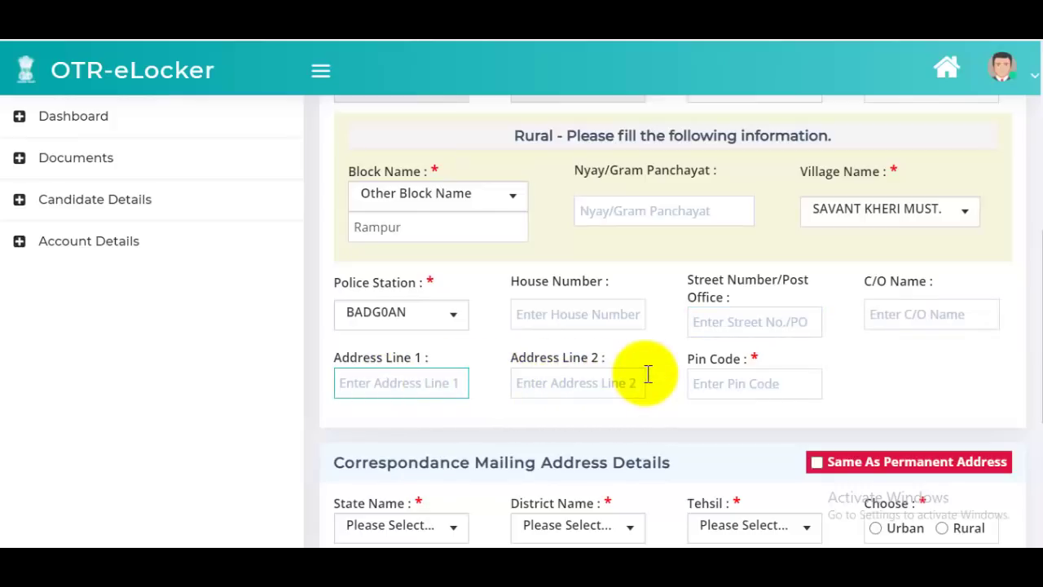
pyautogui.click(752, 387)
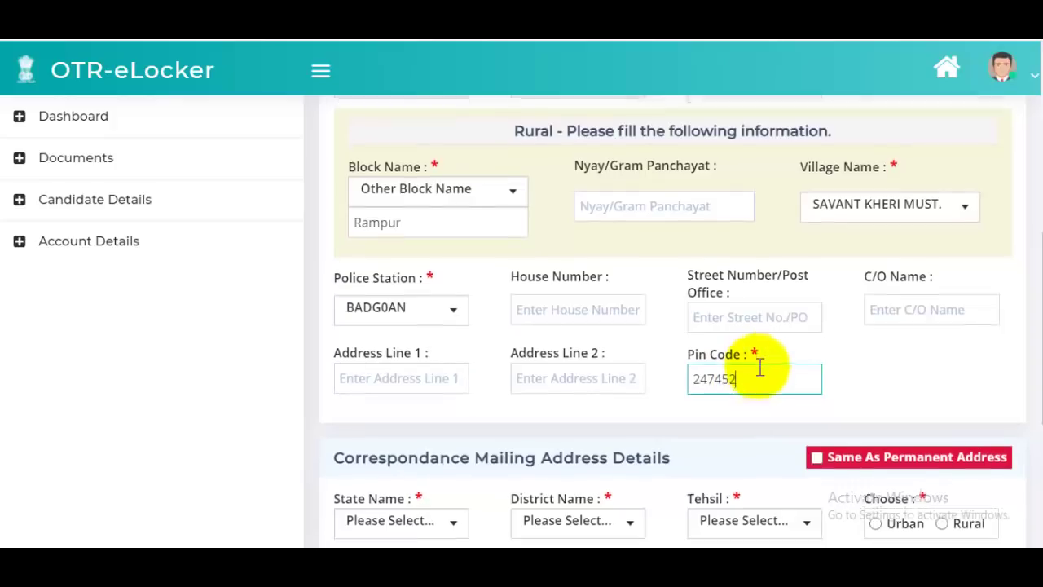
pyautogui.scroll(-3, 733, 364)
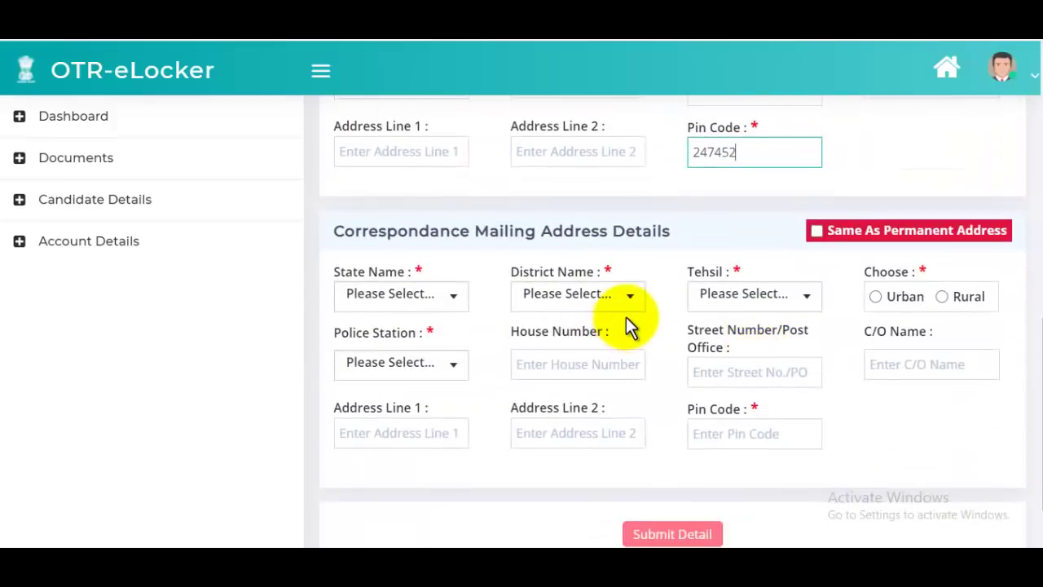
pyautogui.scroll(4, 627, 326)
pyautogui.scroll(-2, 640, 326)
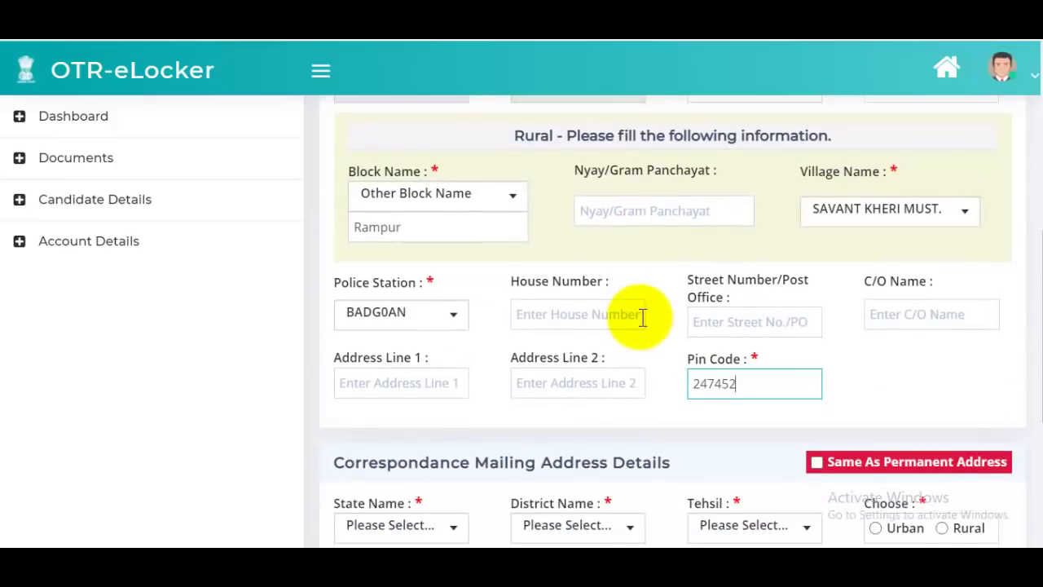
# - Copy the permanent address to the correspondence address and submit the communication details
pyautogui.click(815, 385)
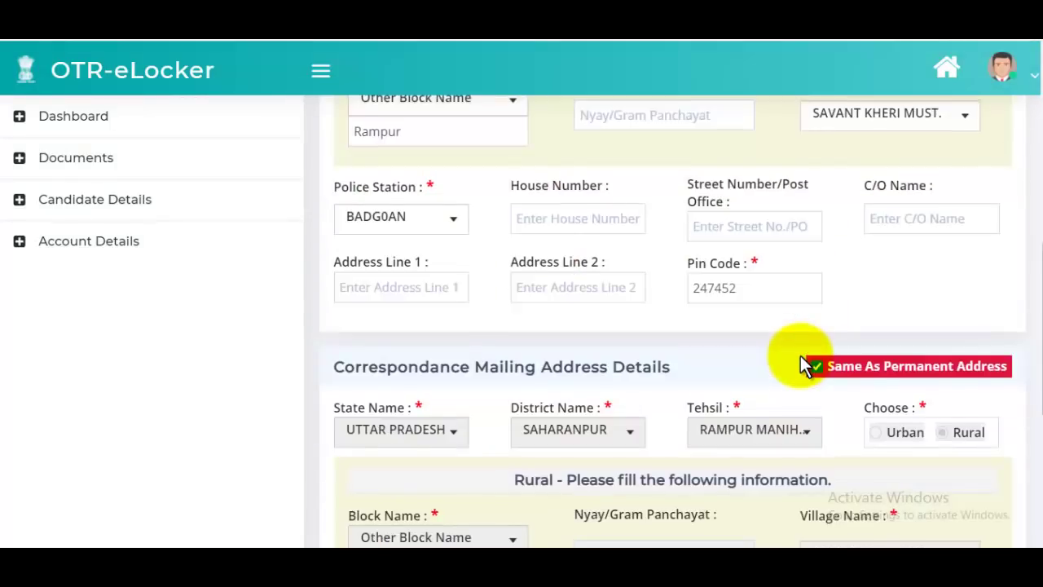
pyautogui.scroll(-10, 803, 365)
pyautogui.scroll(-1, 789, 391)
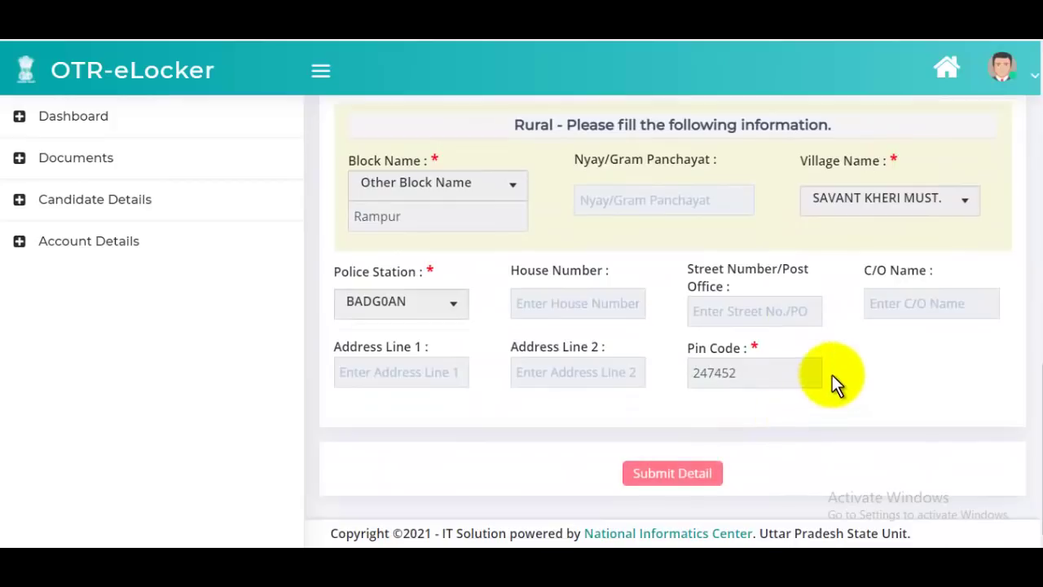
pyautogui.click(672, 473)
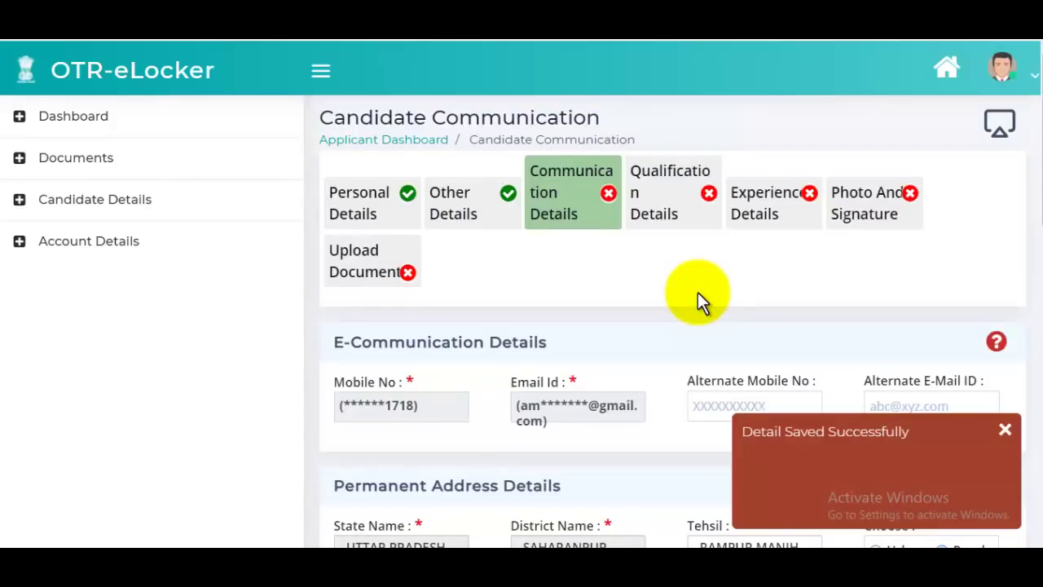
# - Open Qualification Details and set the qualification level to Graduation
pyautogui.click(667, 187)
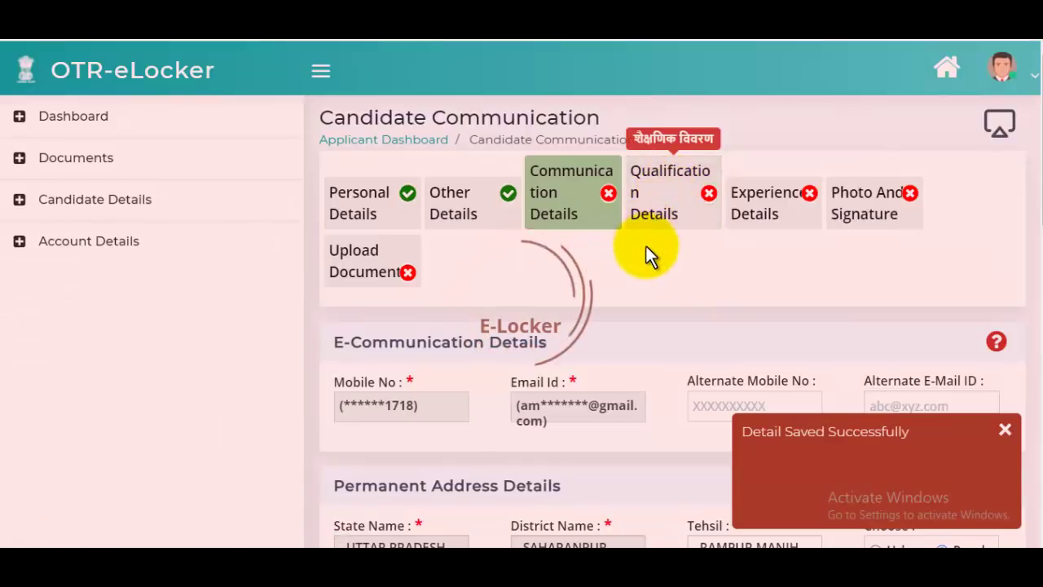
pyautogui.scroll(-4, 692, 315)
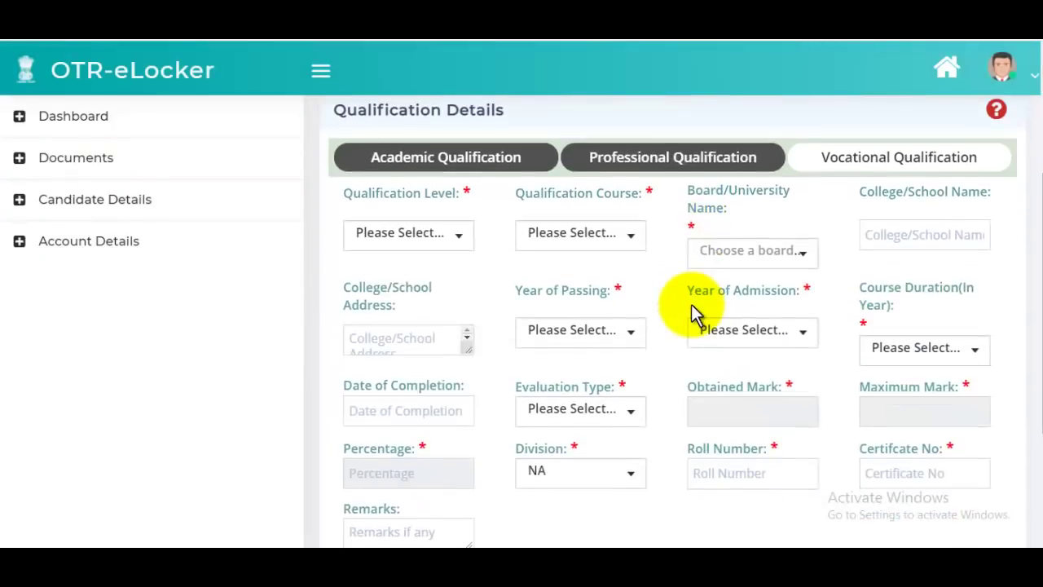
pyautogui.scroll(4, 692, 315)
pyautogui.scroll(-2, 652, 368)
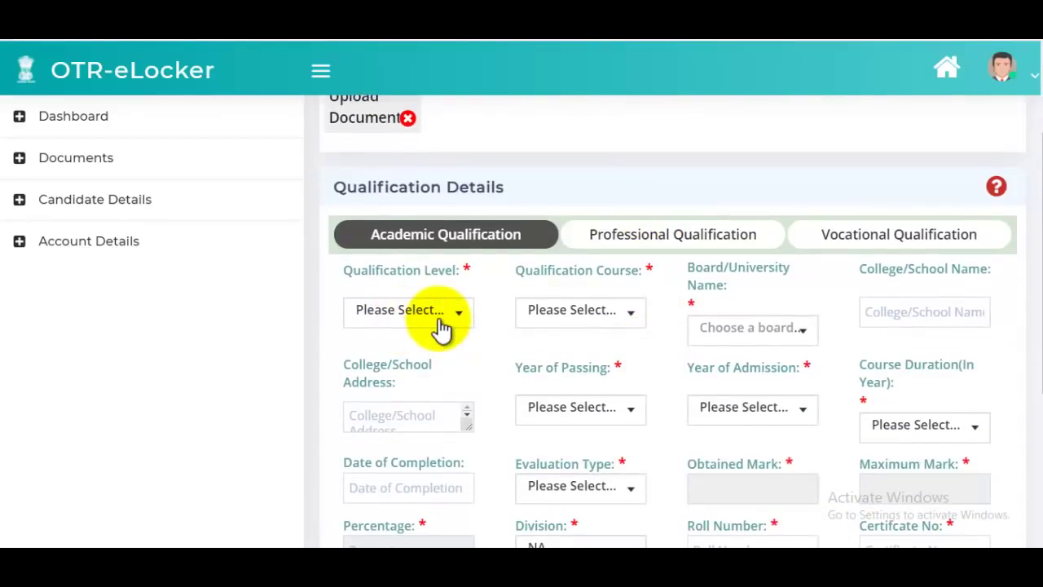
pyautogui.click(441, 328)
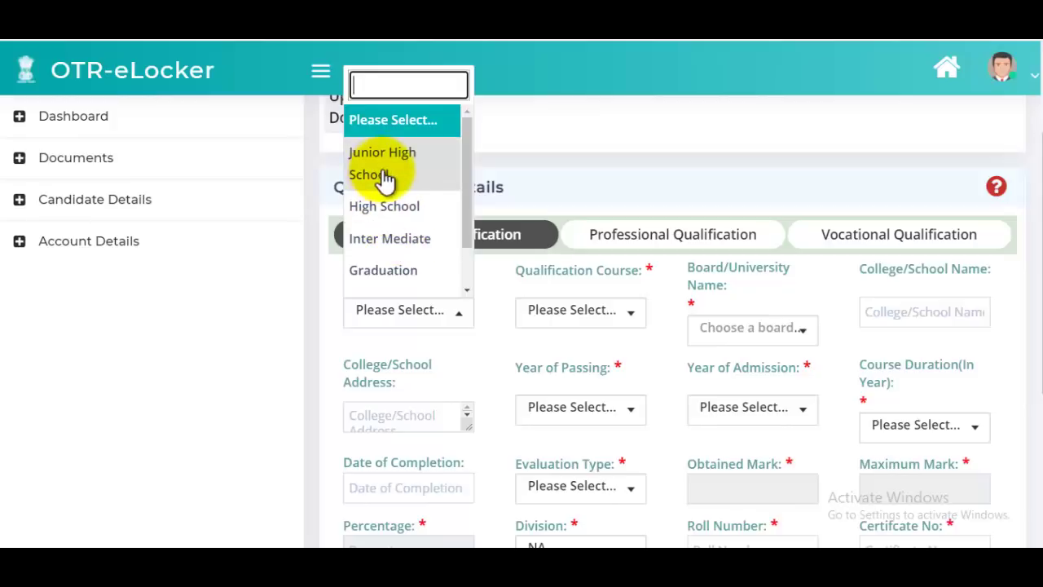
pyautogui.scroll(-2, 400, 239)
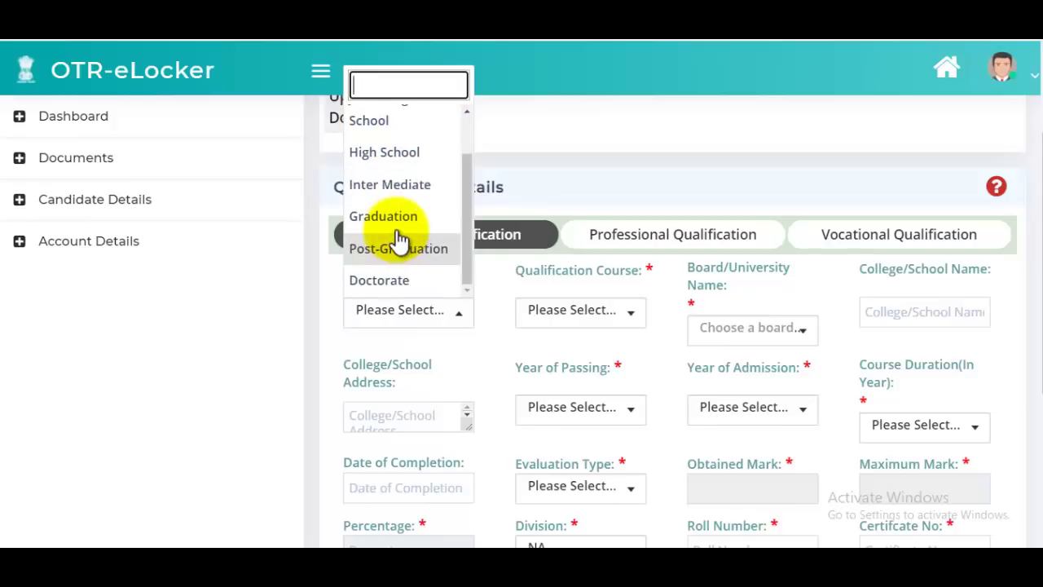
pyautogui.click(397, 221)
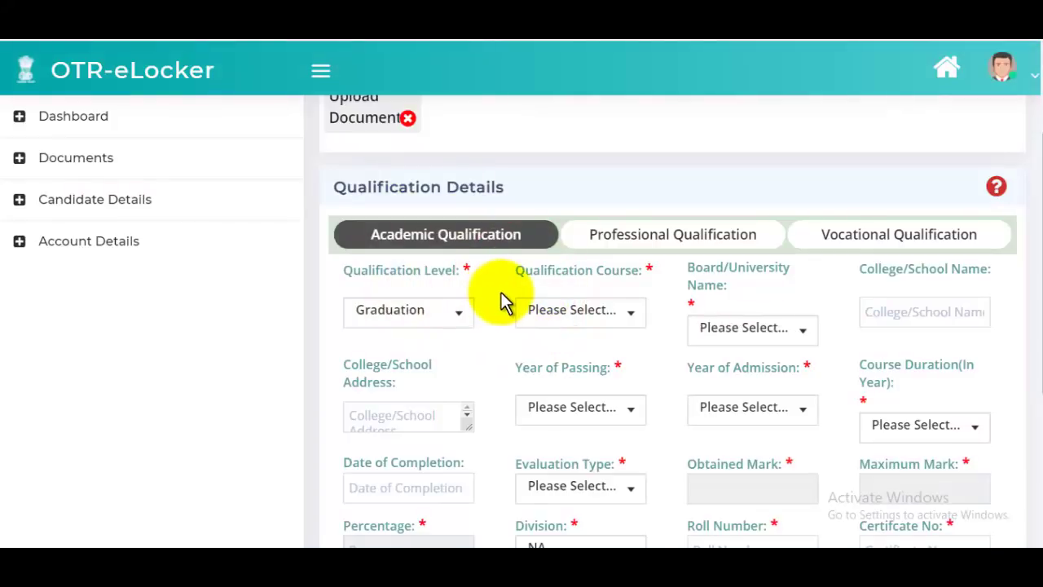
# - Choose Bacholer of Arts as the qualification course
pyautogui.click(568, 326)
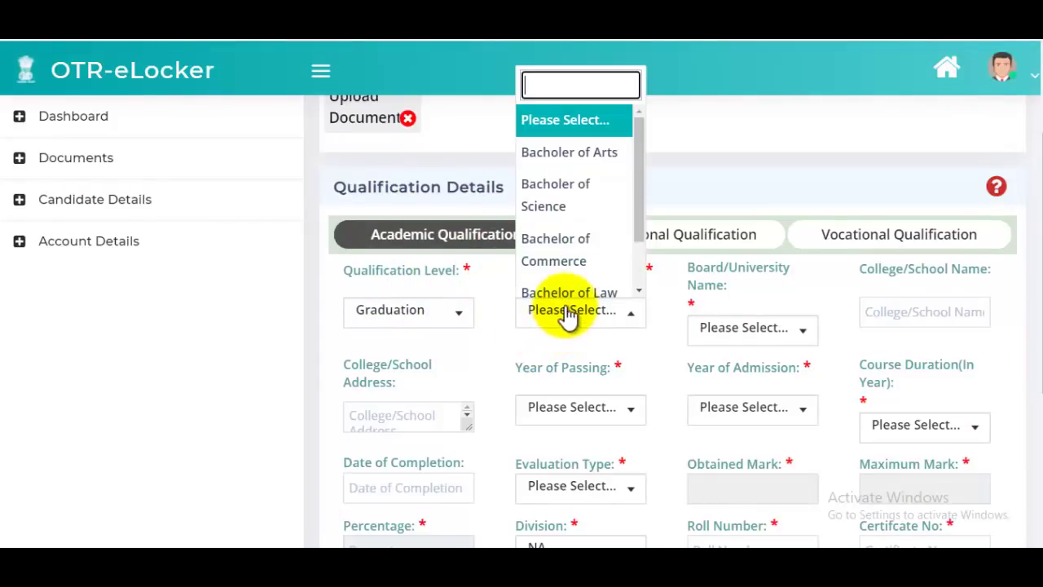
pyautogui.scroll(-2, 604, 228)
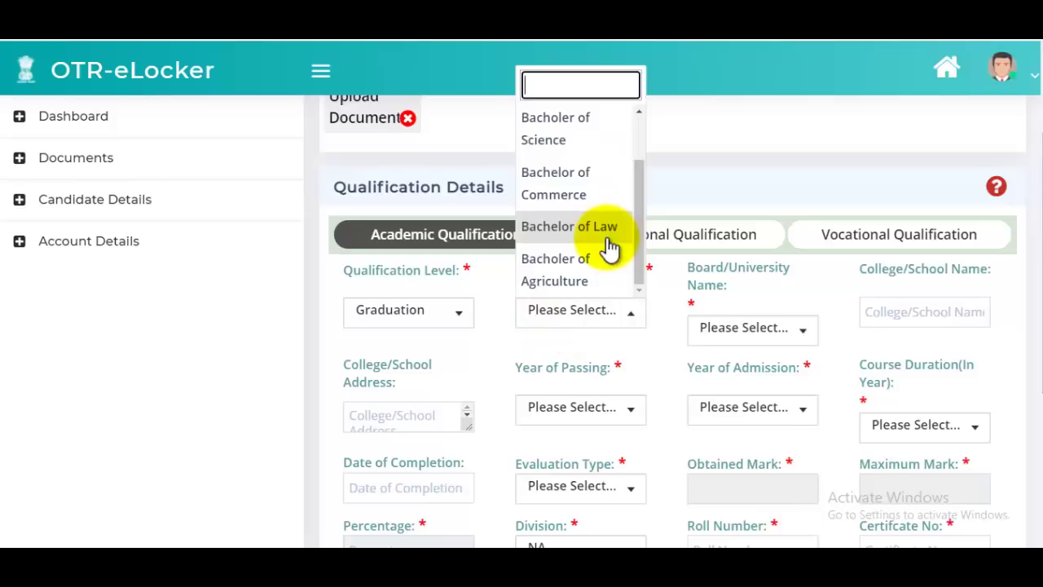
pyautogui.scroll(2, 609, 251)
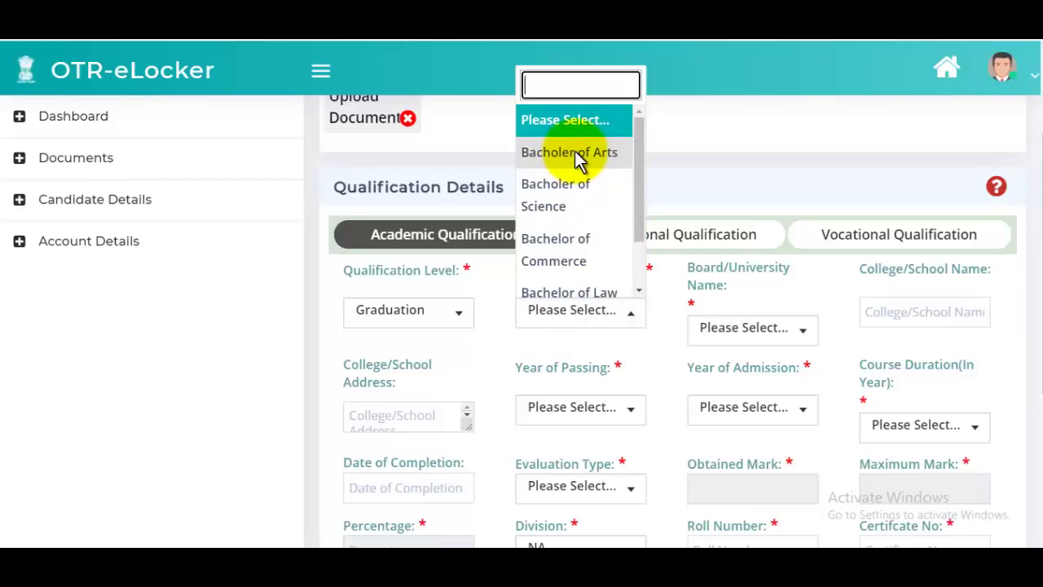
pyautogui.click(574, 153)
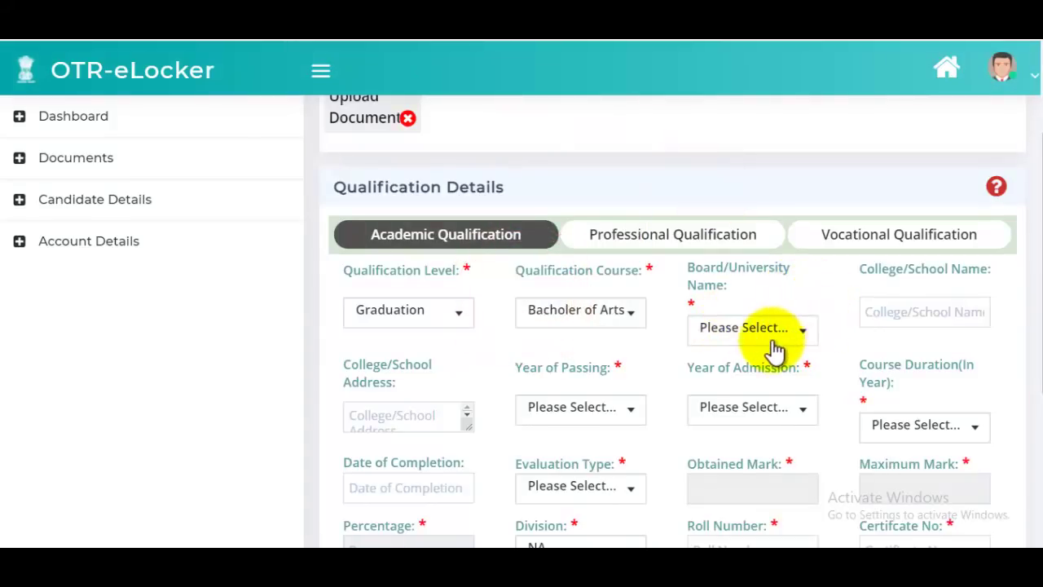
# - Search the board/university list with 'chau', then move to the college/school name entry
pyautogui.click(767, 334)
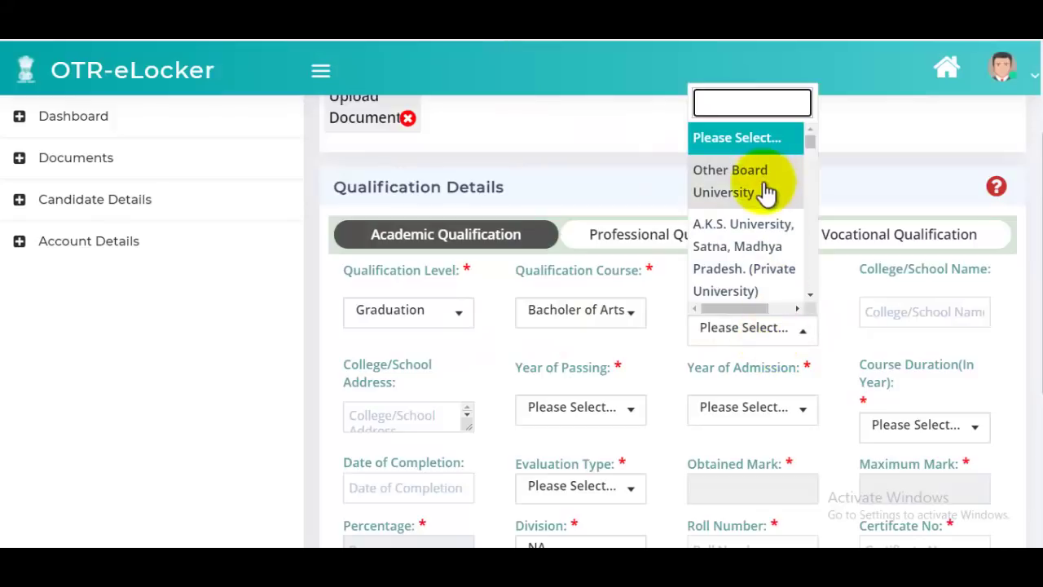
pyautogui.scroll(-2, 757, 226)
pyautogui.scroll(2, 758, 221)
pyautogui.write('c')
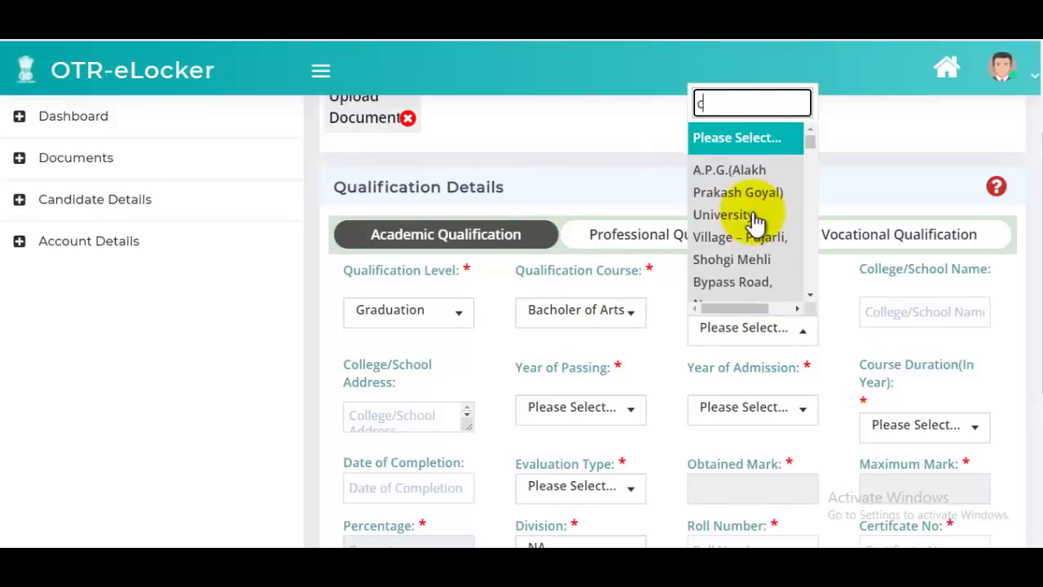
pyautogui.write('hau')
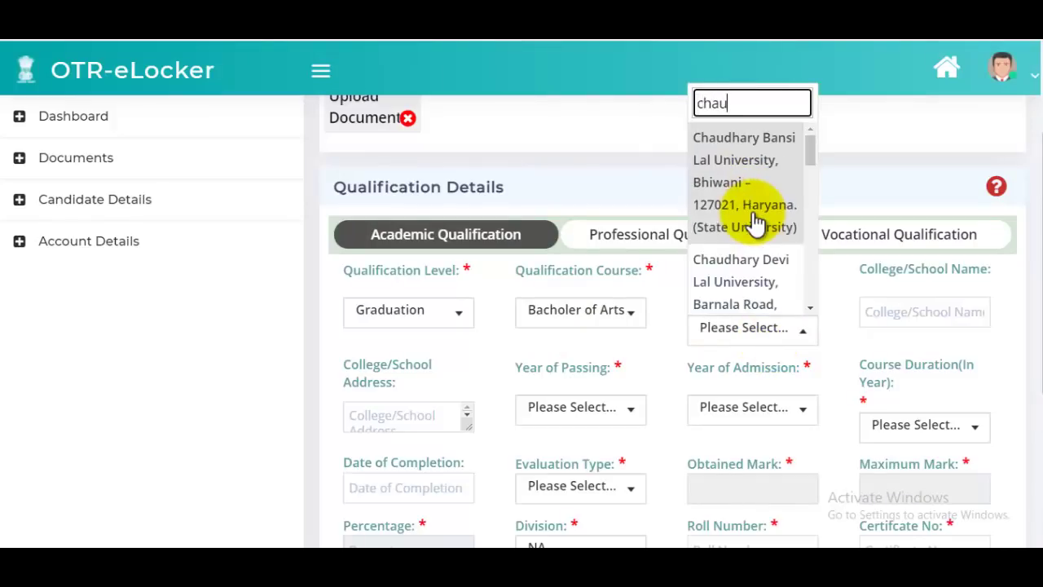
pyautogui.press('BackSpace')
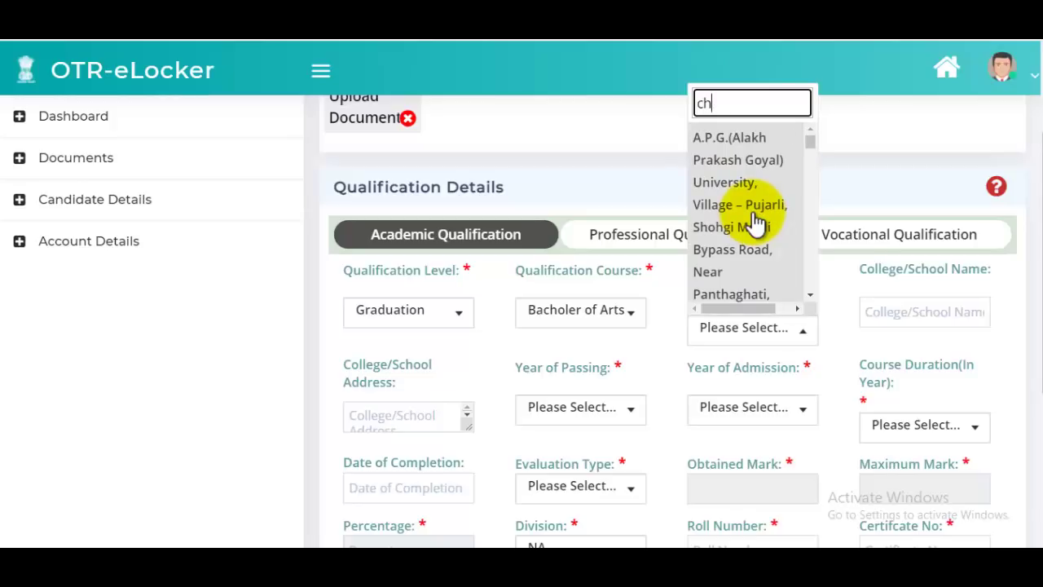
pyautogui.scroll(-5, 756, 222)
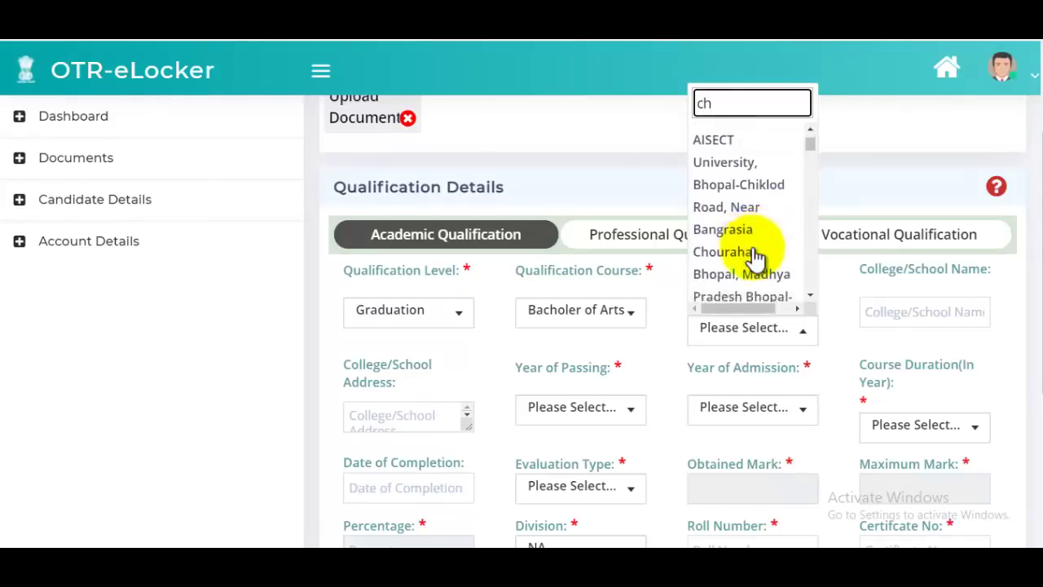
pyautogui.scroll(-3, 757, 254)
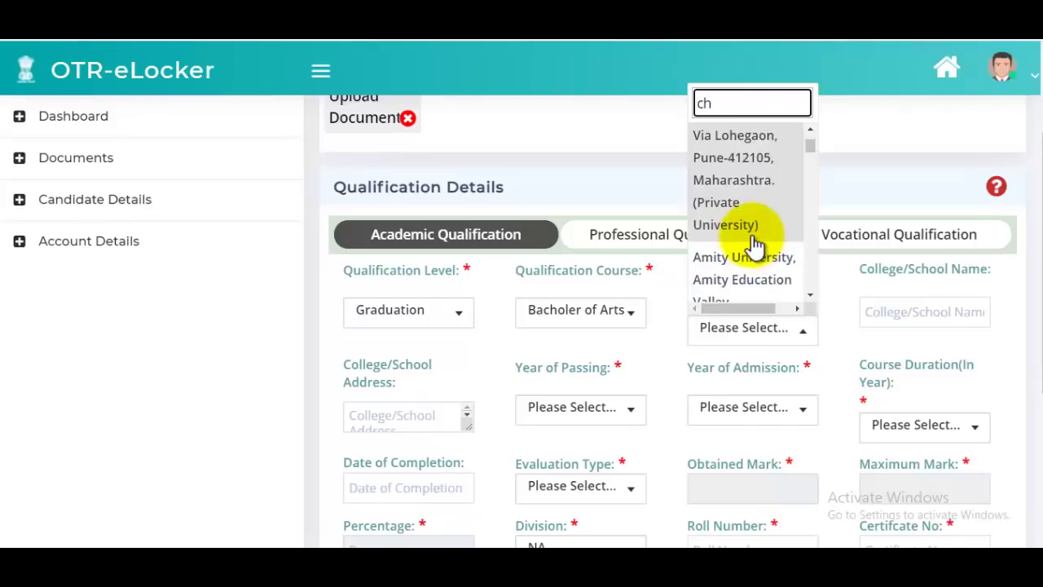
pyautogui.scroll(4, 754, 241)
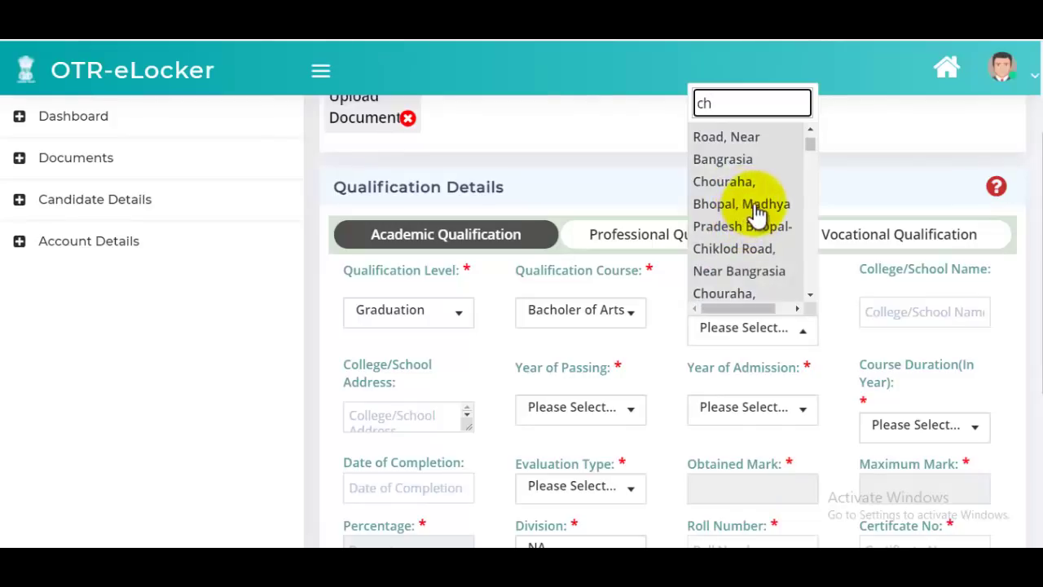
pyautogui.click(906, 307)
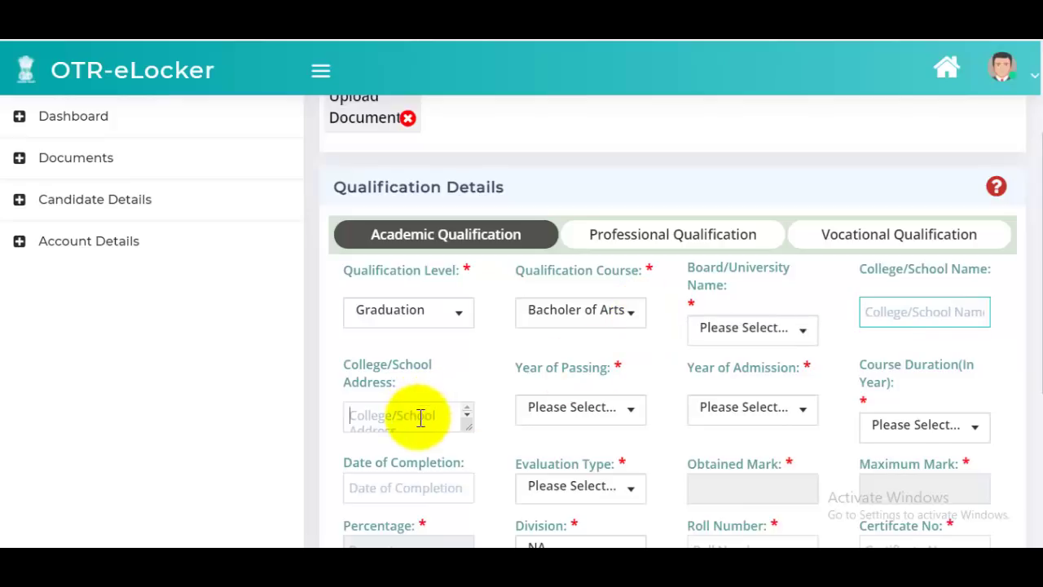
pyautogui.scroll(-2, 438, 391)
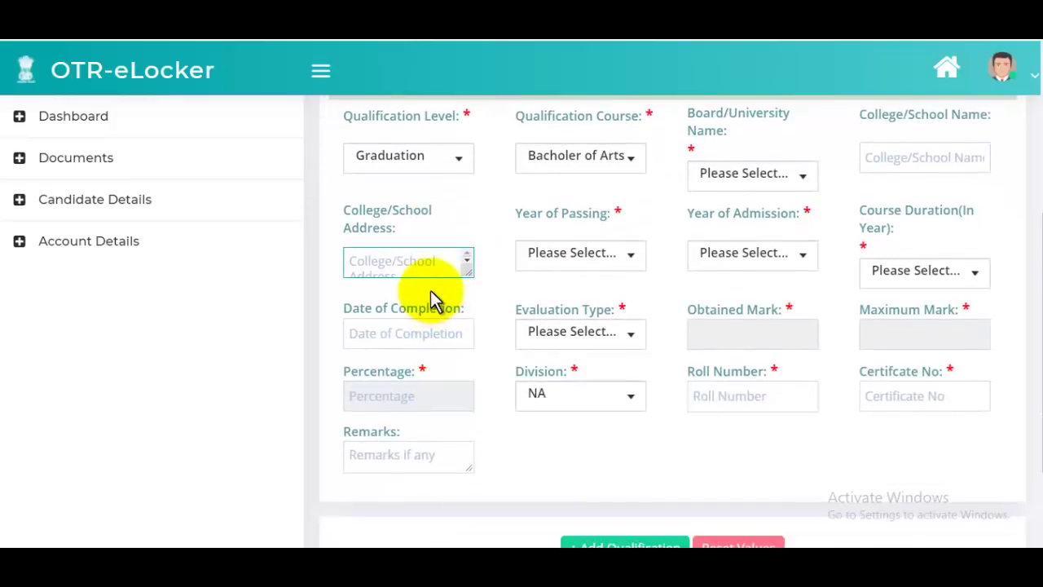
pyautogui.scroll(1, 432, 298)
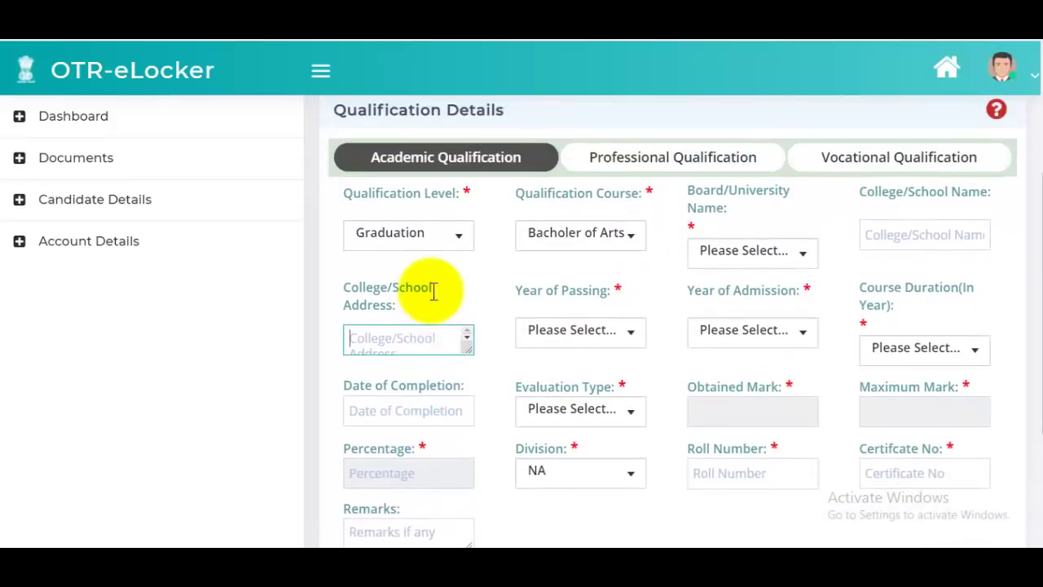
# - Check the year of passing, course duration and completion date pickers, then bring up Evaluation Type choices
pyautogui.click(591, 336)
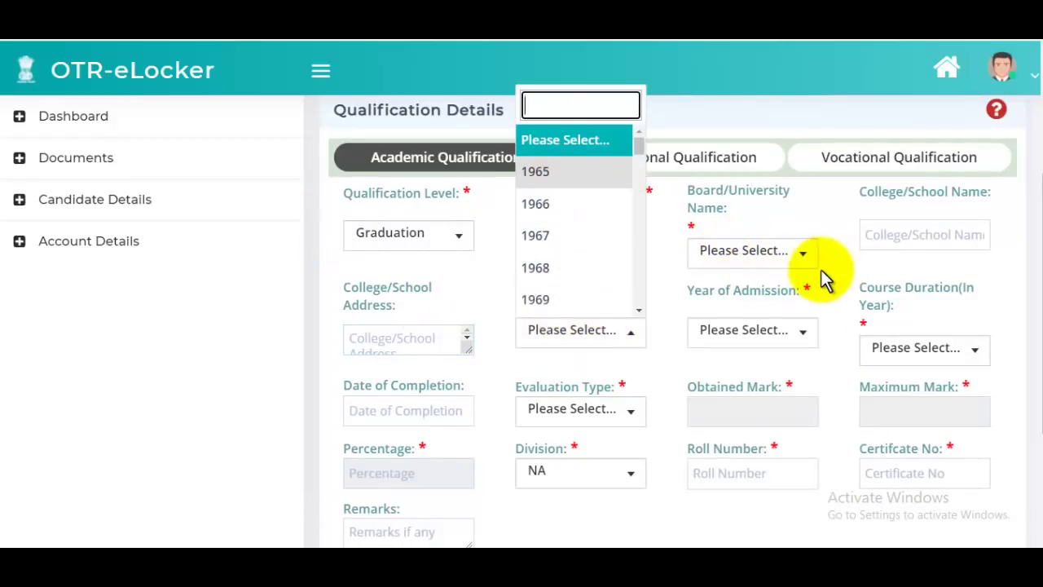
pyautogui.click(782, 308)
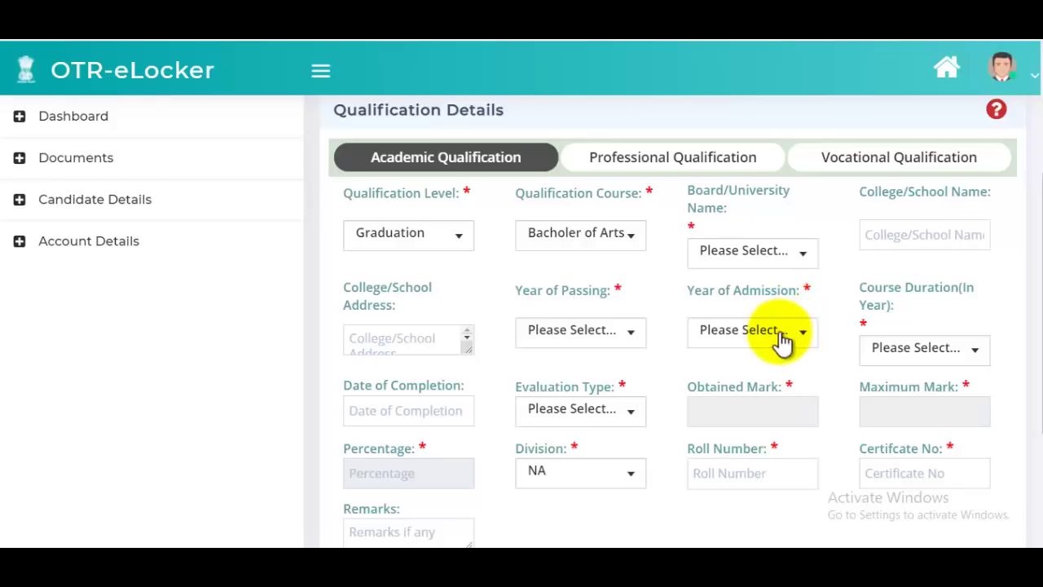
pyautogui.scroll(1, 775, 290)
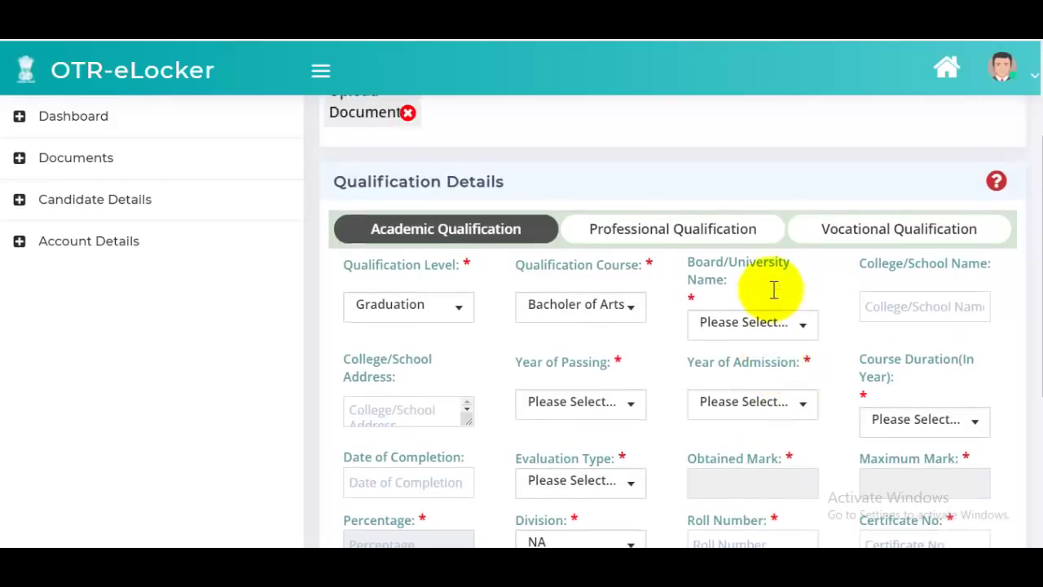
pyautogui.scroll(-1, 913, 399)
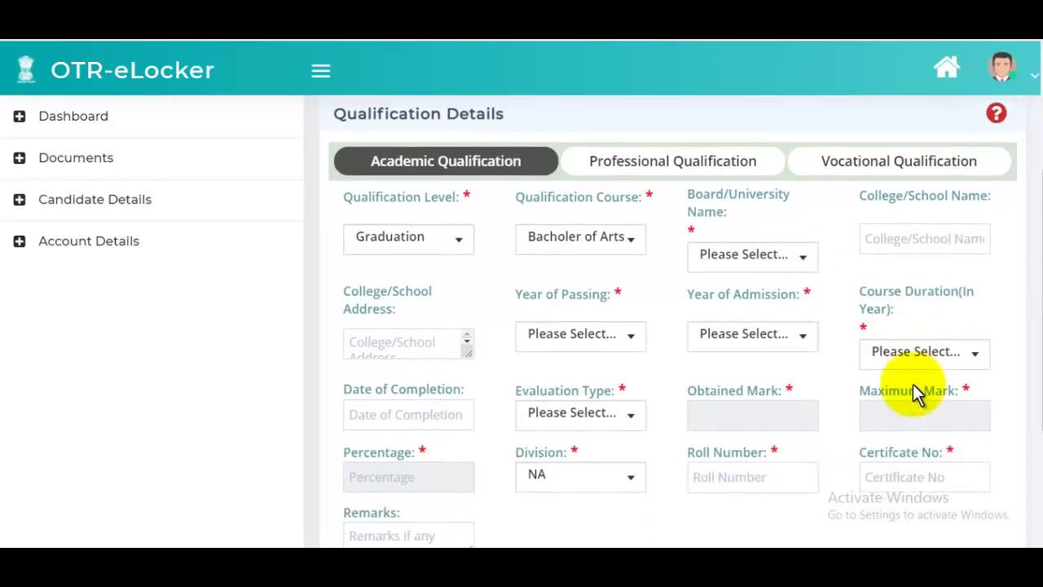
pyautogui.click(919, 359)
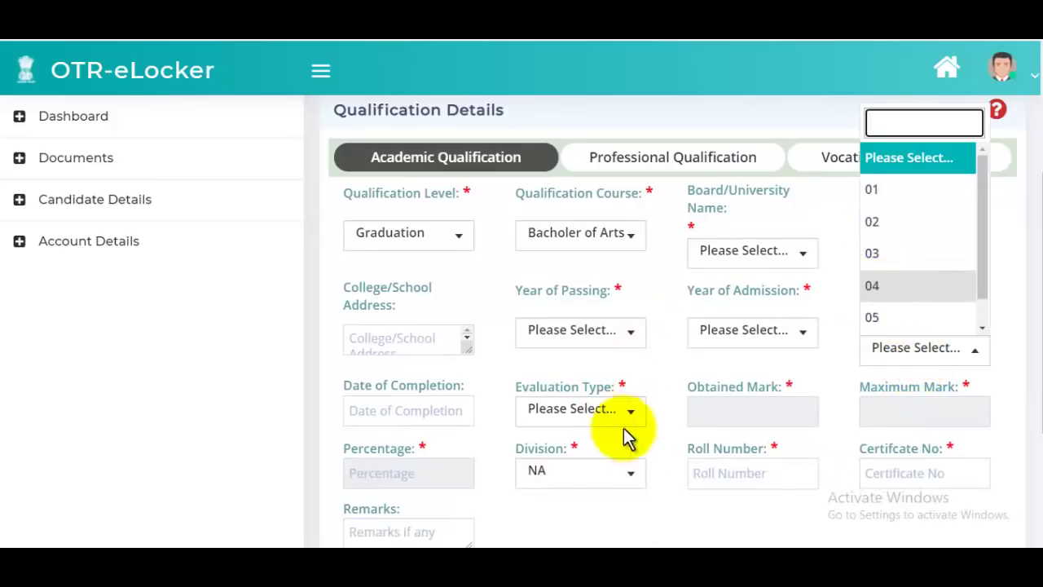
pyautogui.click(403, 412)
pyautogui.scroll(-2, 491, 415)
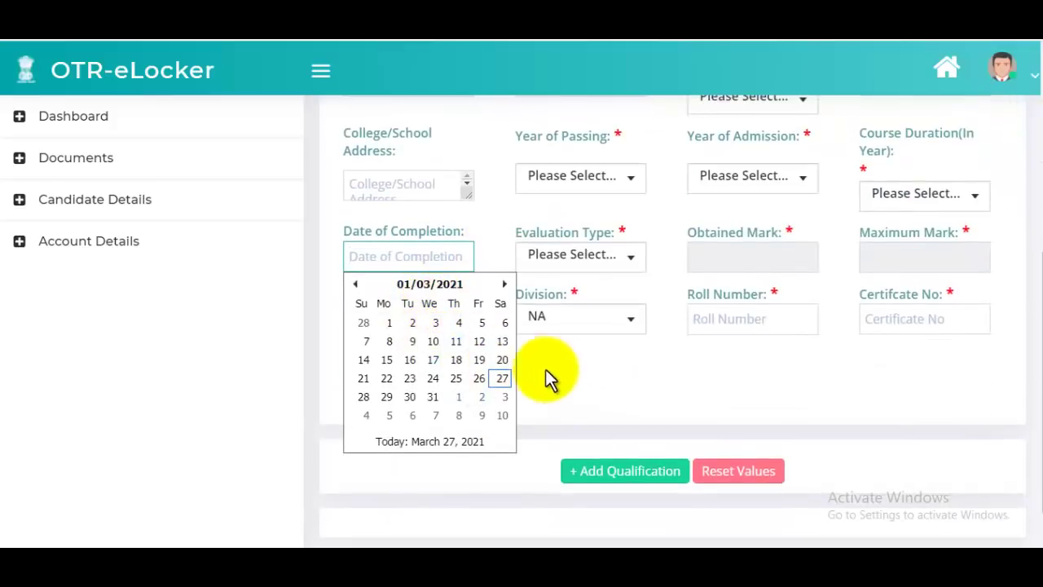
pyautogui.click(598, 389)
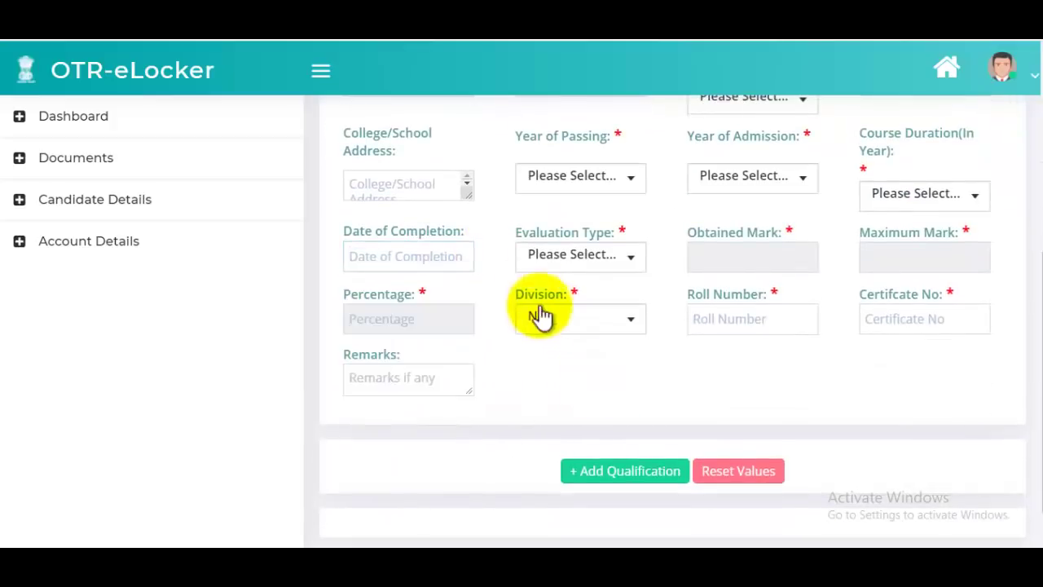
pyautogui.click(576, 266)
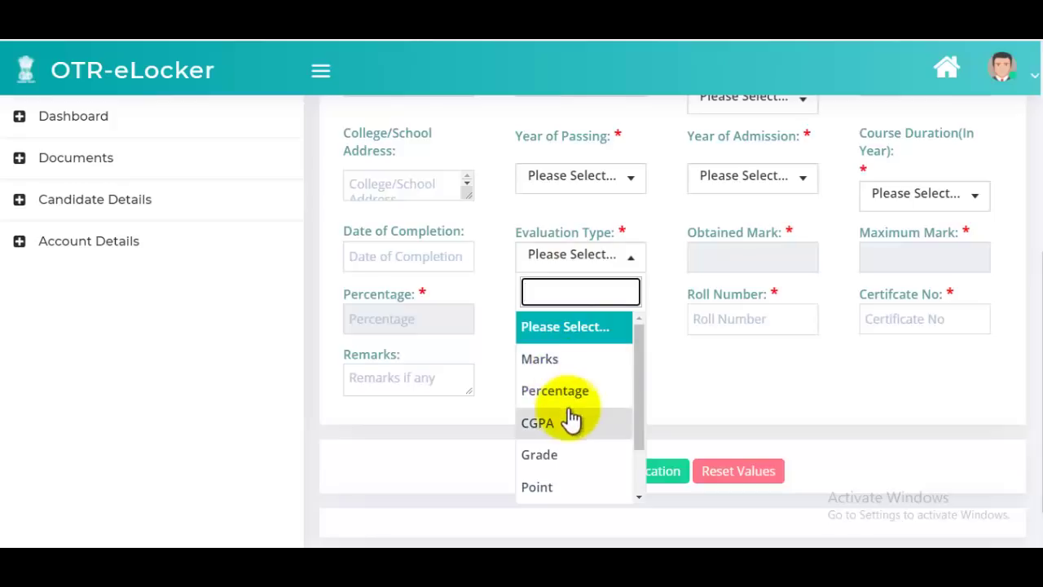
# - Choose Marks evaluation, enter 474 obtained out of 500 maximum (94.8%), and set Division to First
pyautogui.click(564, 365)
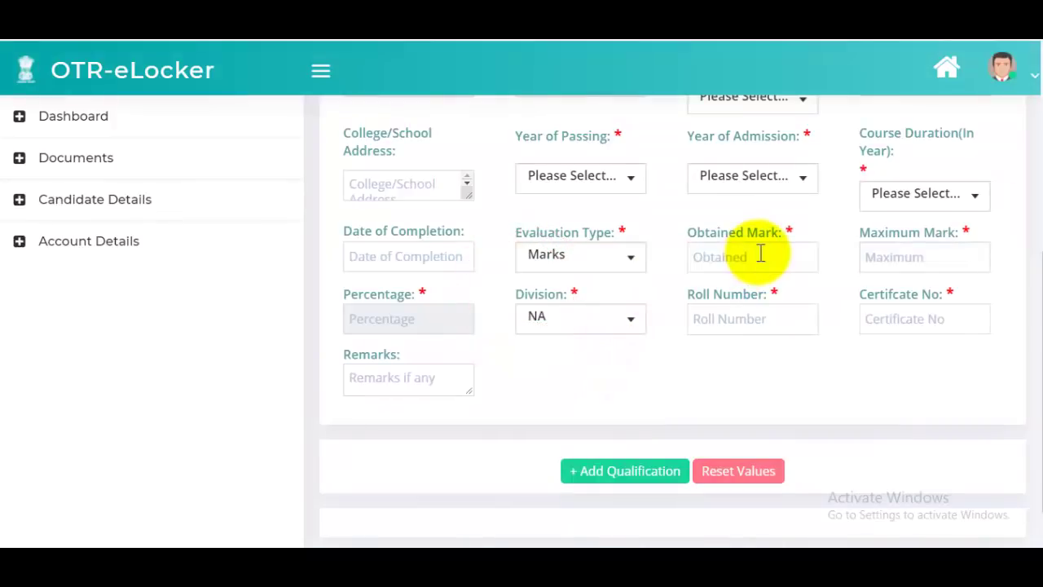
pyautogui.click(761, 253)
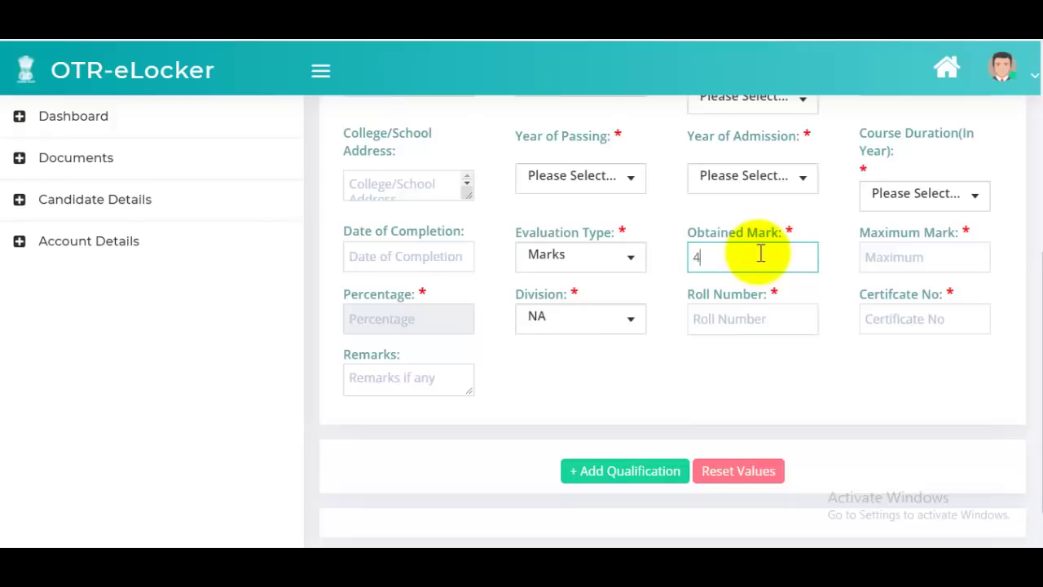
pyautogui.write('474')
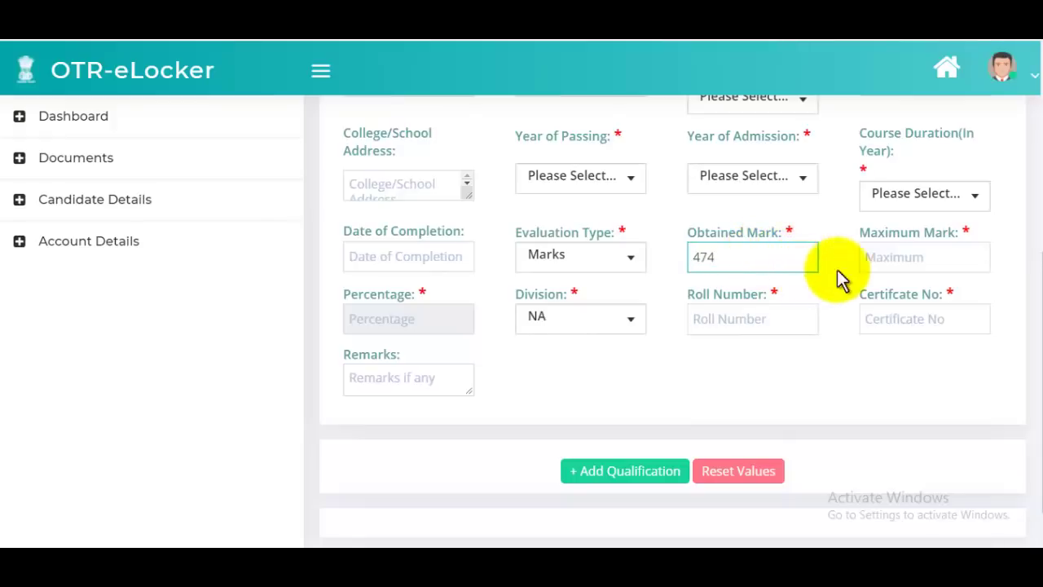
pyautogui.click(910, 259)
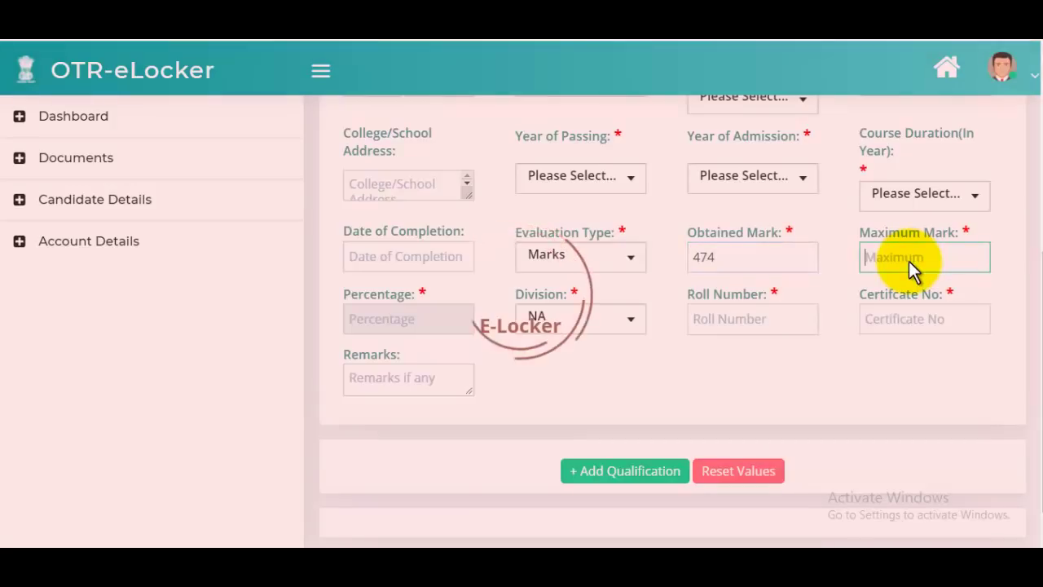
pyautogui.write('5')
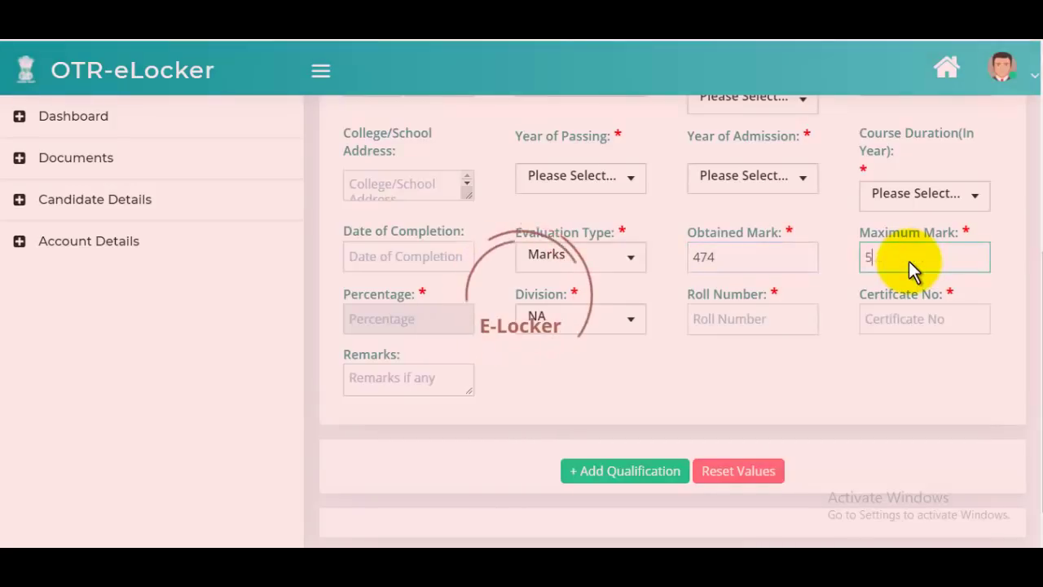
pyautogui.click(899, 265)
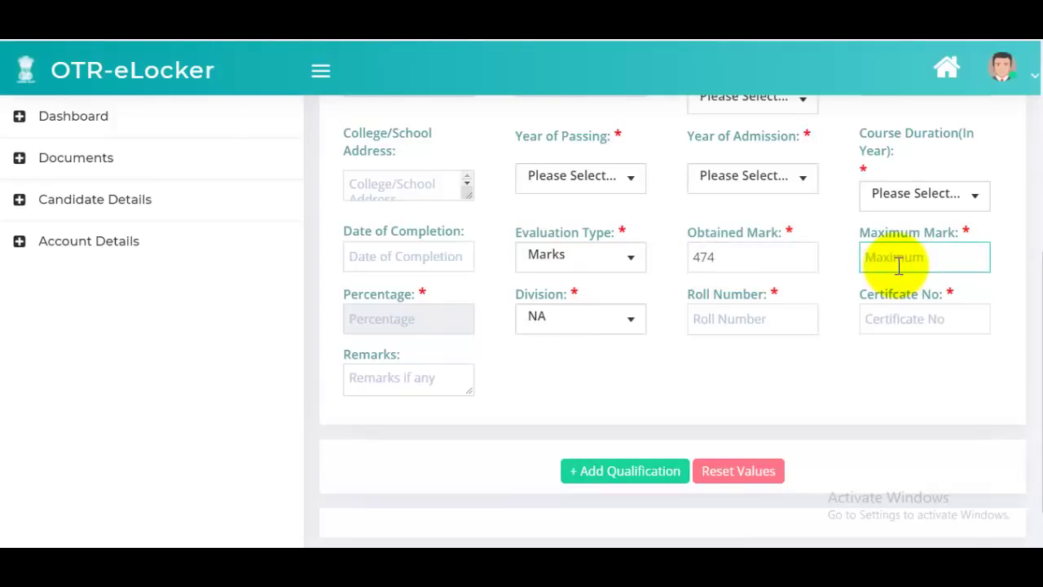
pyautogui.click(907, 377)
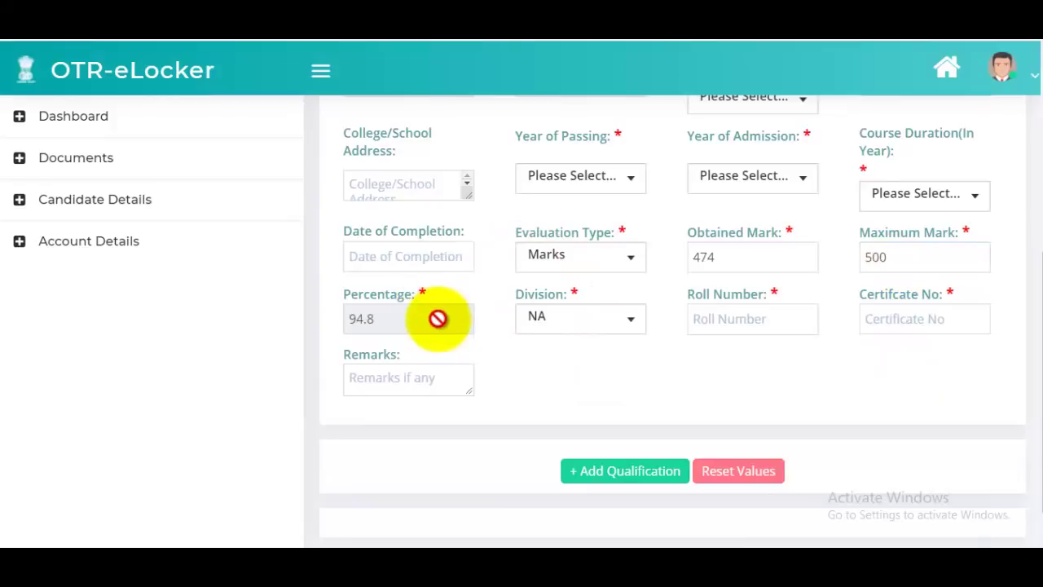
pyautogui.click(581, 320)
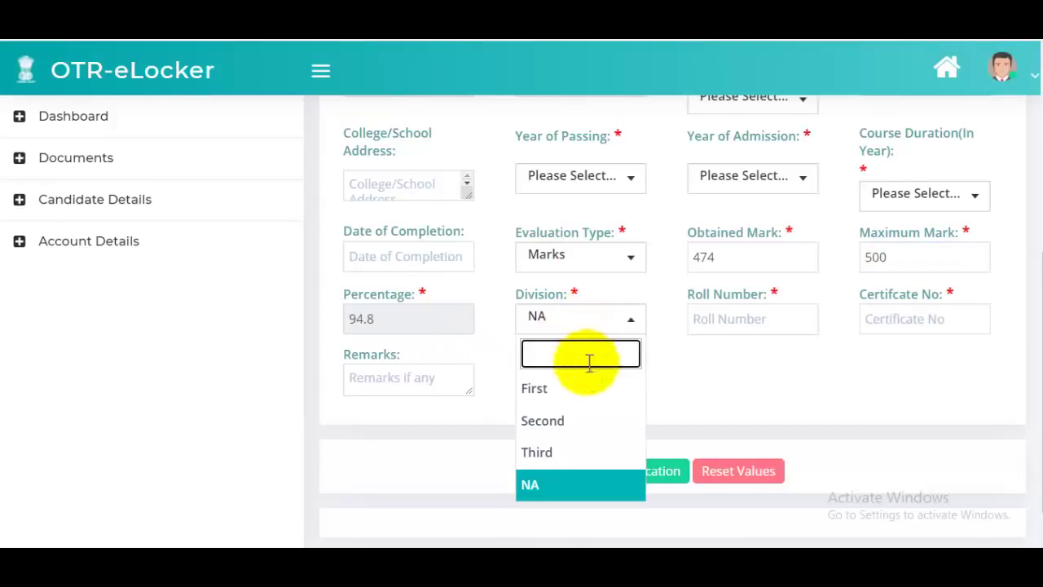
pyautogui.click(563, 389)
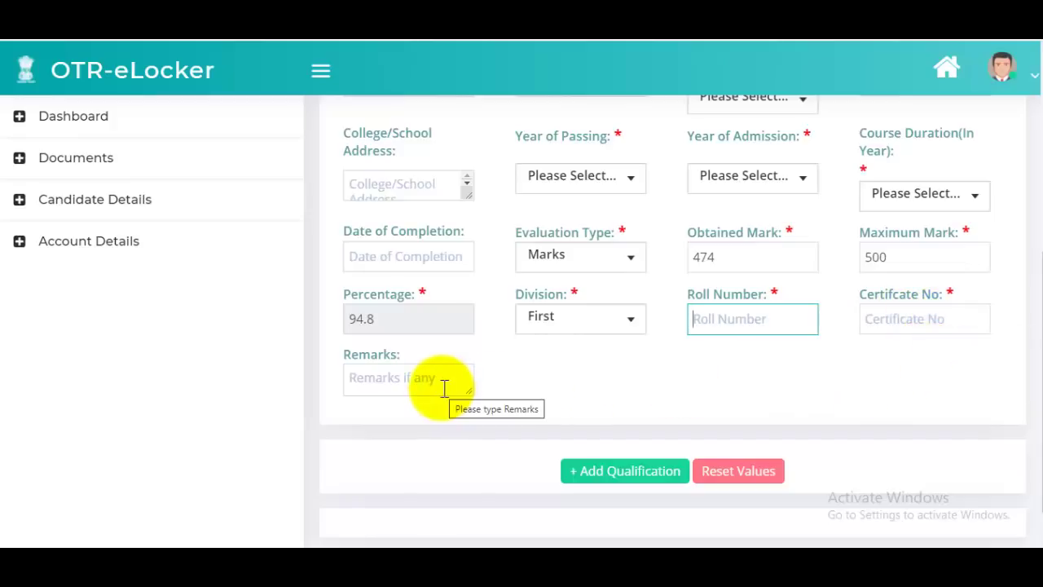
# - Scroll the Academic Details page to reach the + Add Qualification button
pyautogui.scroll(5, 701, 352)
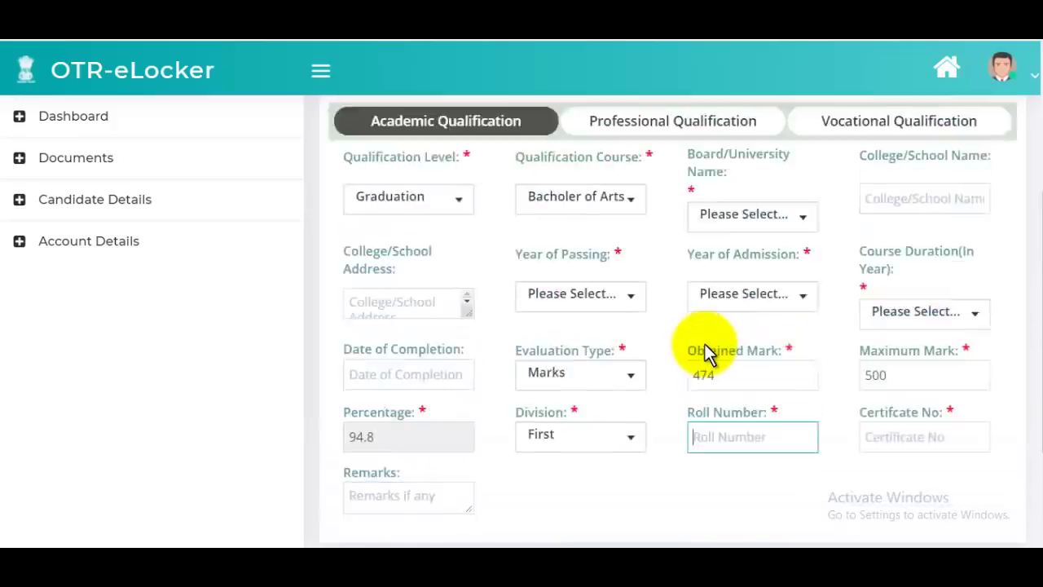
pyautogui.scroll(-6, 708, 352)
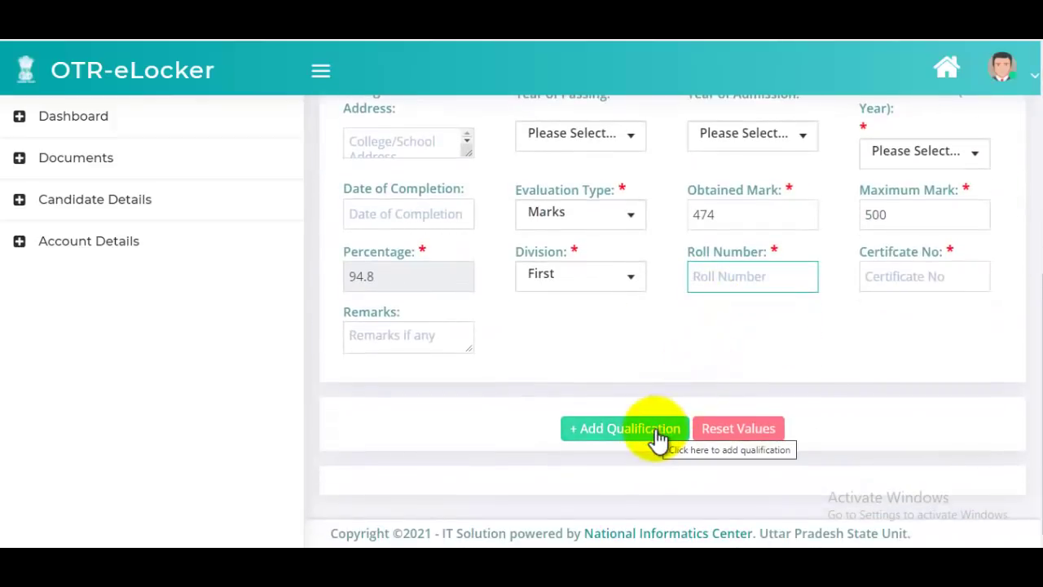
pyautogui.scroll(6, 596, 264)
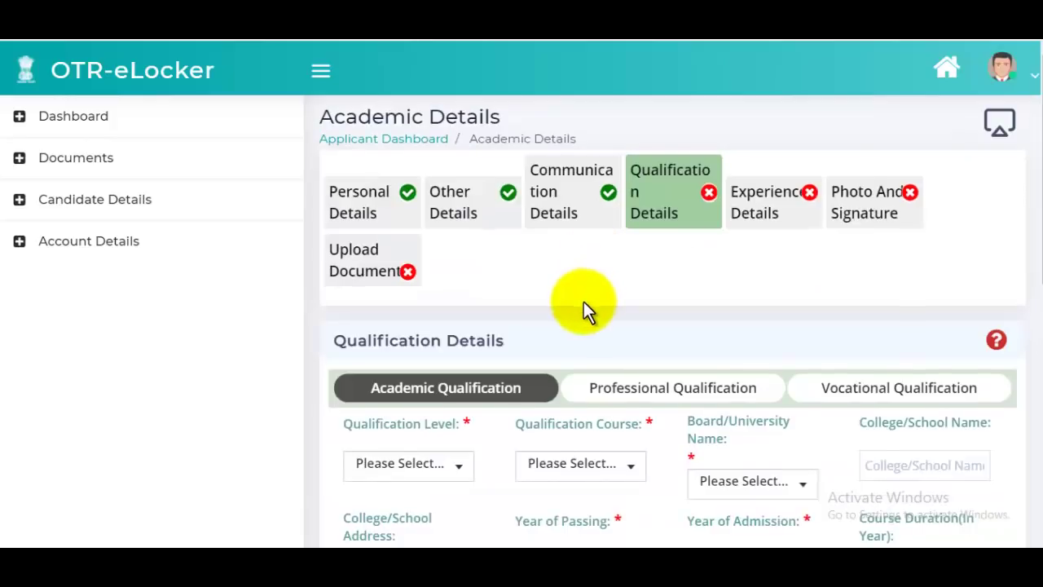
pyautogui.scroll(-1, 582, 303)
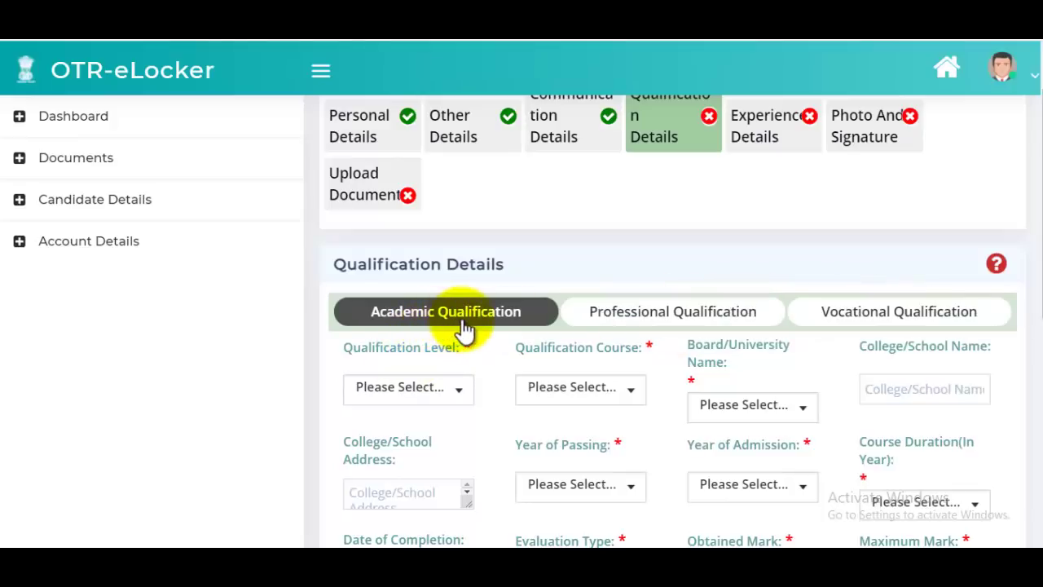
# - Set both Qualification Level and Qualification Course to High School
pyautogui.click(423, 397)
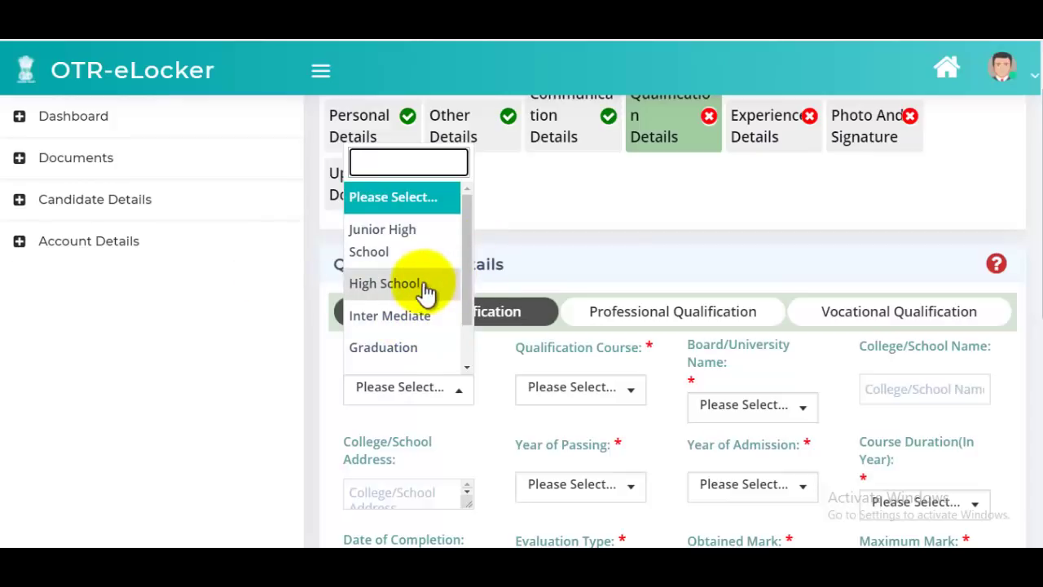
pyautogui.click(423, 284)
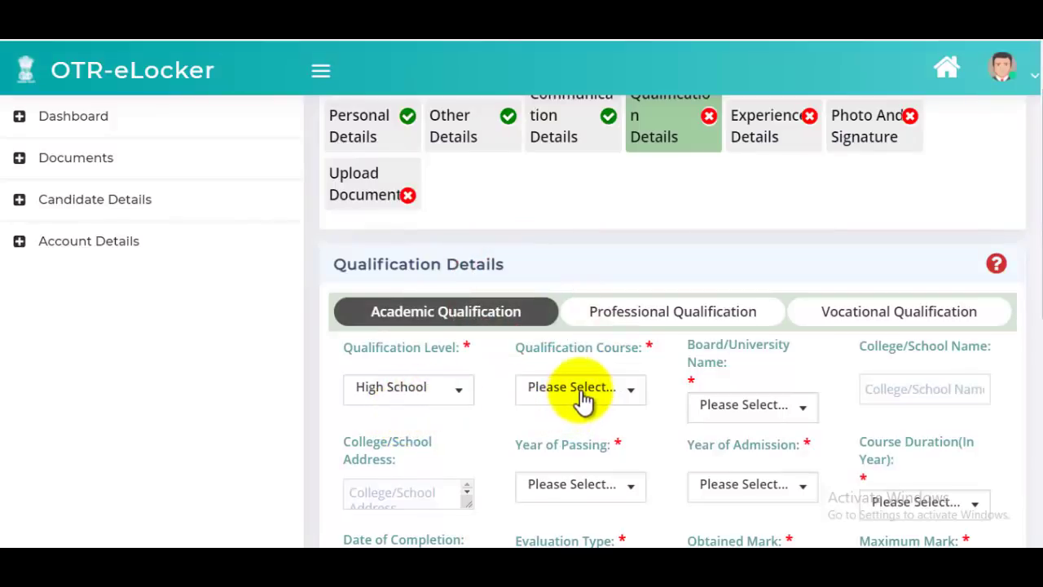
pyautogui.click(582, 397)
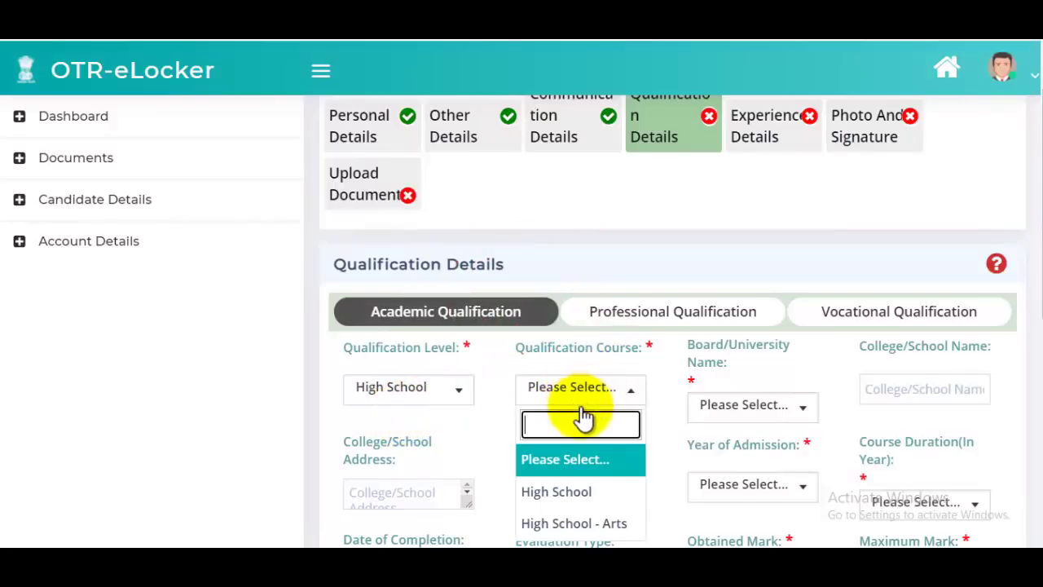
pyautogui.click(577, 492)
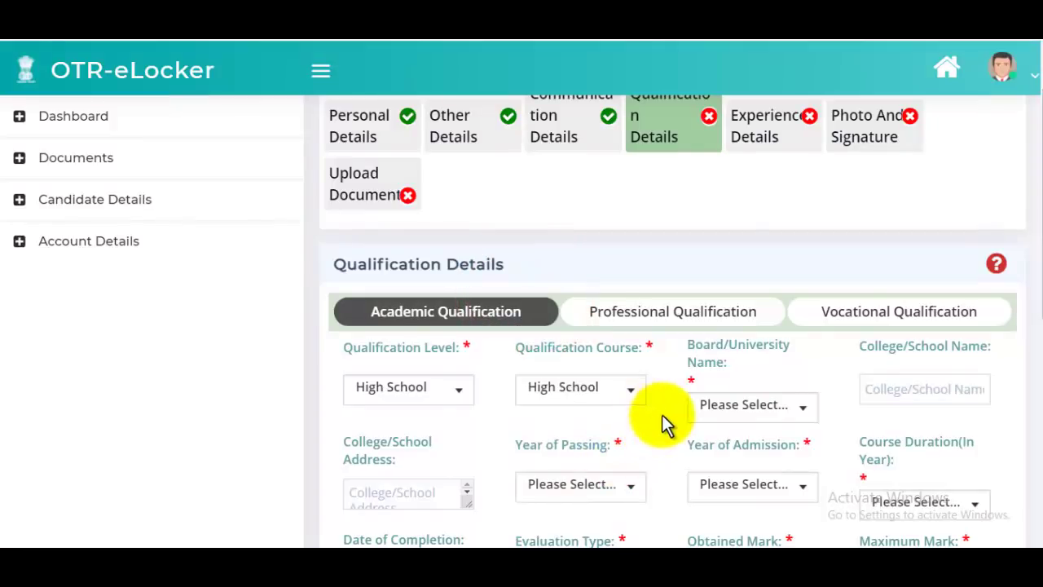
# - Search 'utt' and choose UTTAR PRADESH BOARD OF HIGH SCHOOL AND INTERMEDIATE EDUCATION as the board
pyautogui.click(746, 406)
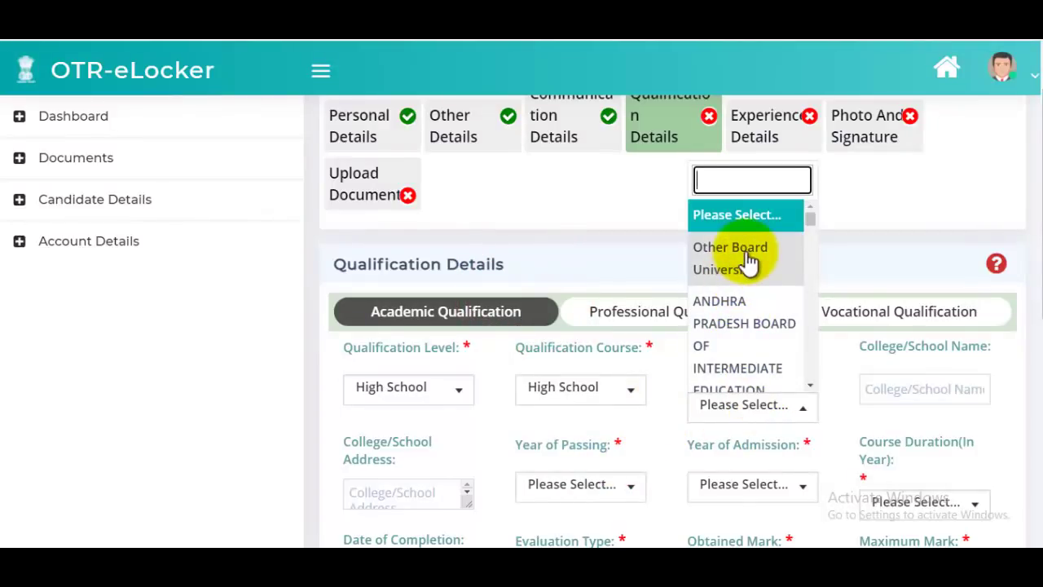
pyautogui.write('utt')
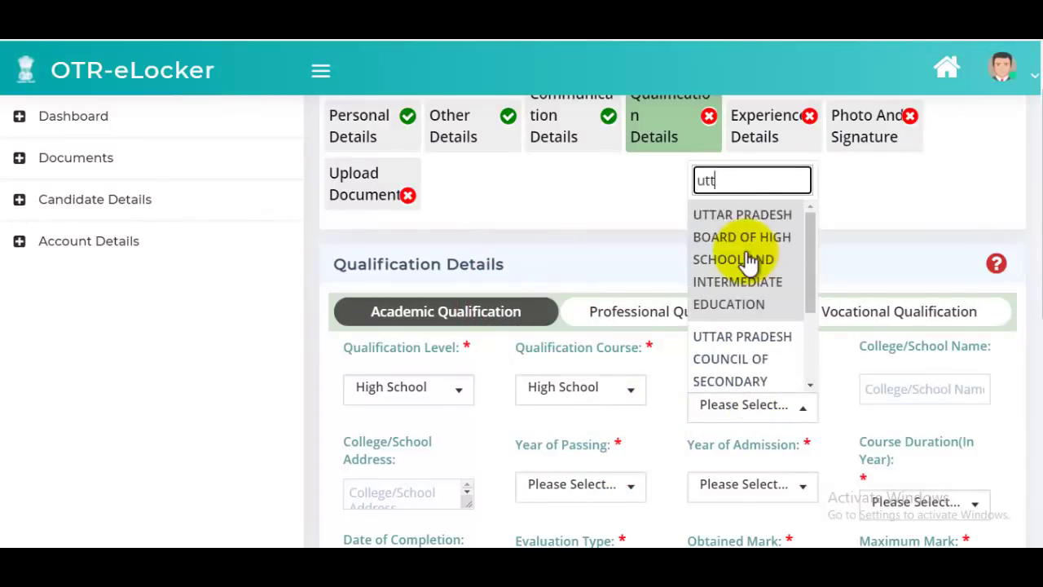
pyautogui.click(750, 260)
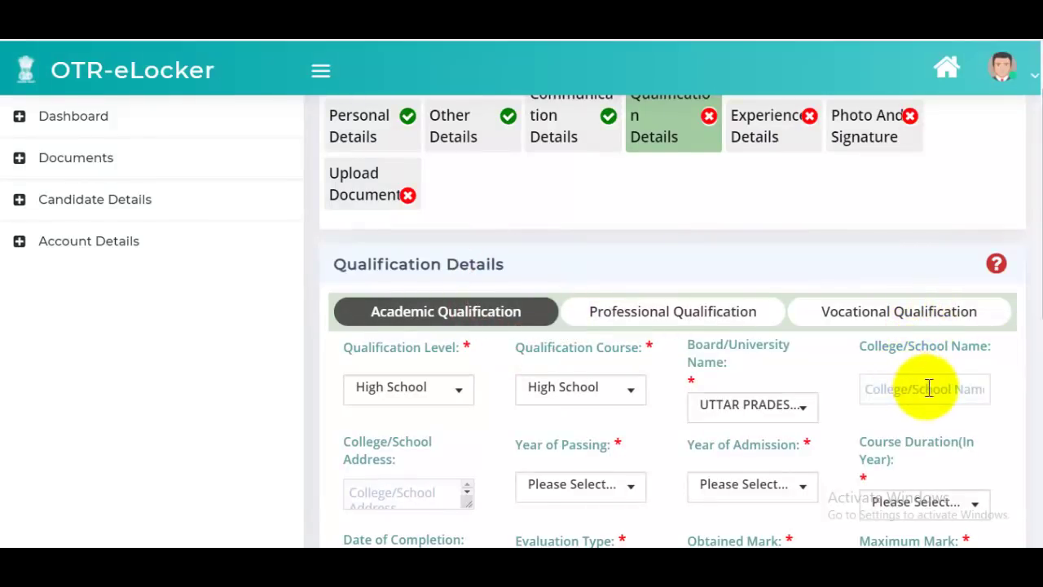
pyautogui.click(913, 387)
pyautogui.scroll(-1, 884, 354)
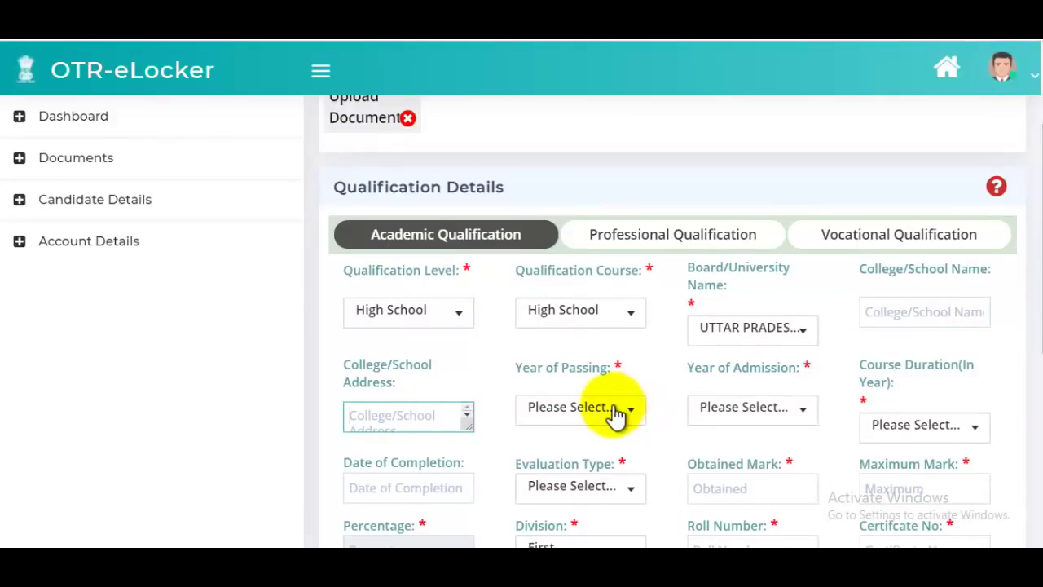
# - Leave the year of admission blank and set Course Duration to 01
pyautogui.click(764, 427)
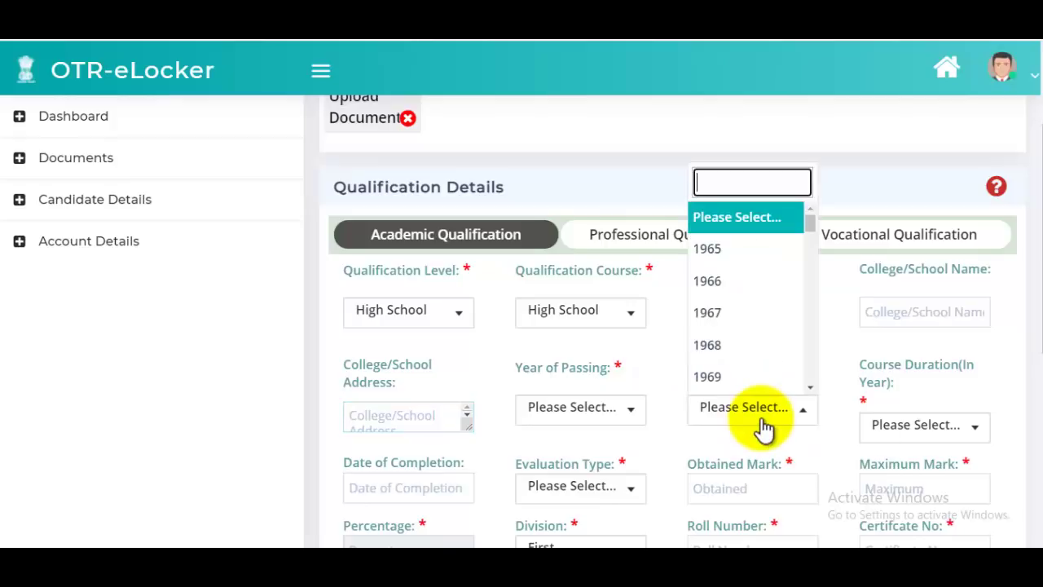
pyautogui.click(861, 205)
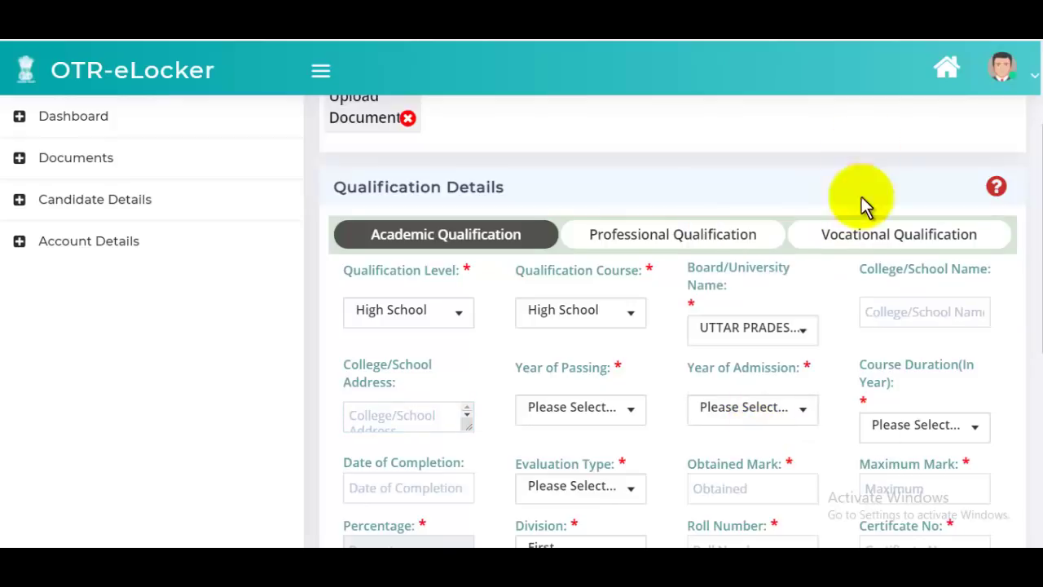
pyautogui.click(921, 426)
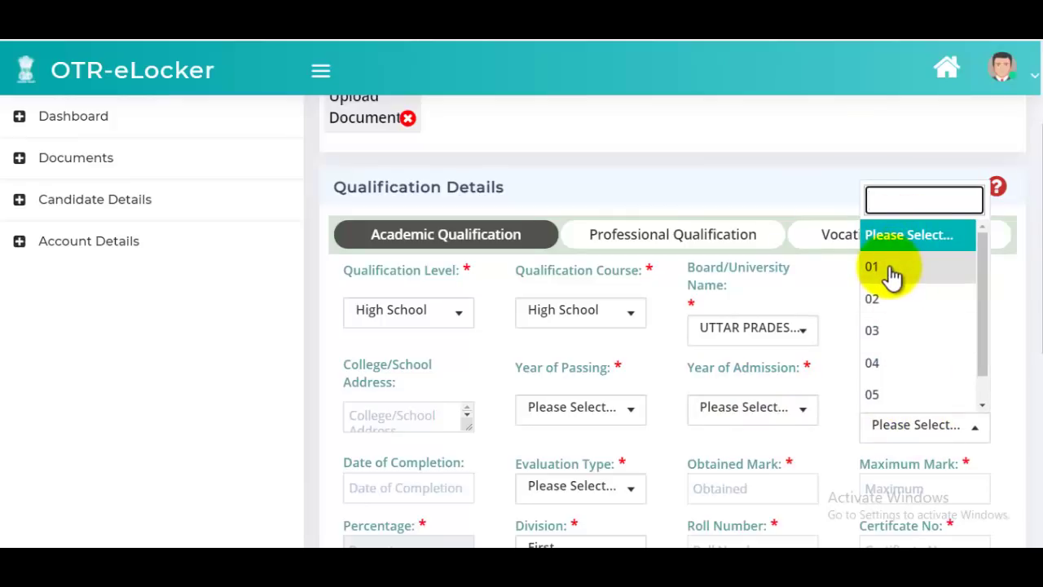
pyautogui.click(892, 266)
pyautogui.scroll(-2, 815, 383)
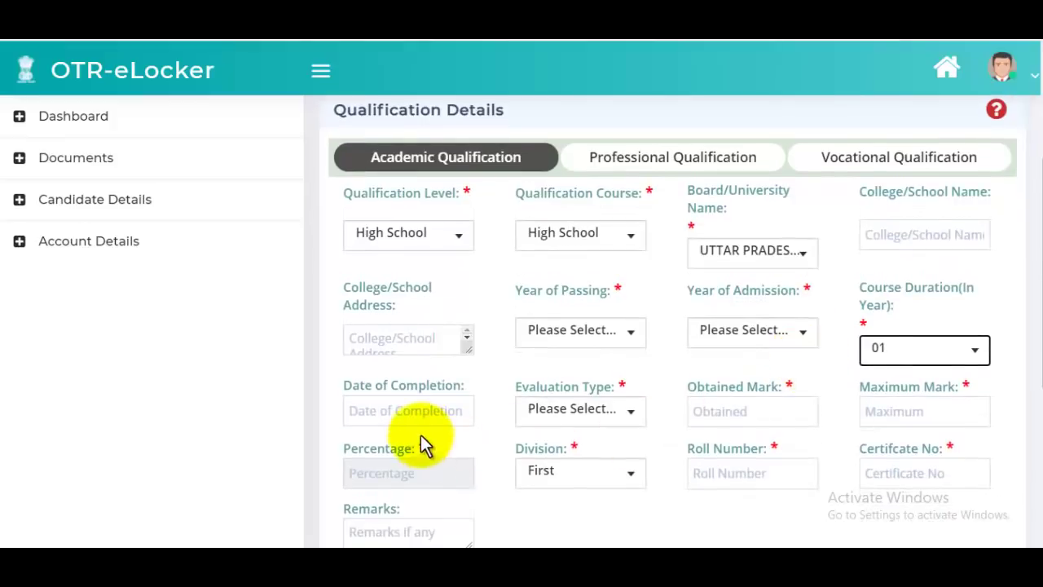
# - Choose Marks as the evaluation type and move to the Maximum Mark field
pyautogui.click(407, 418)
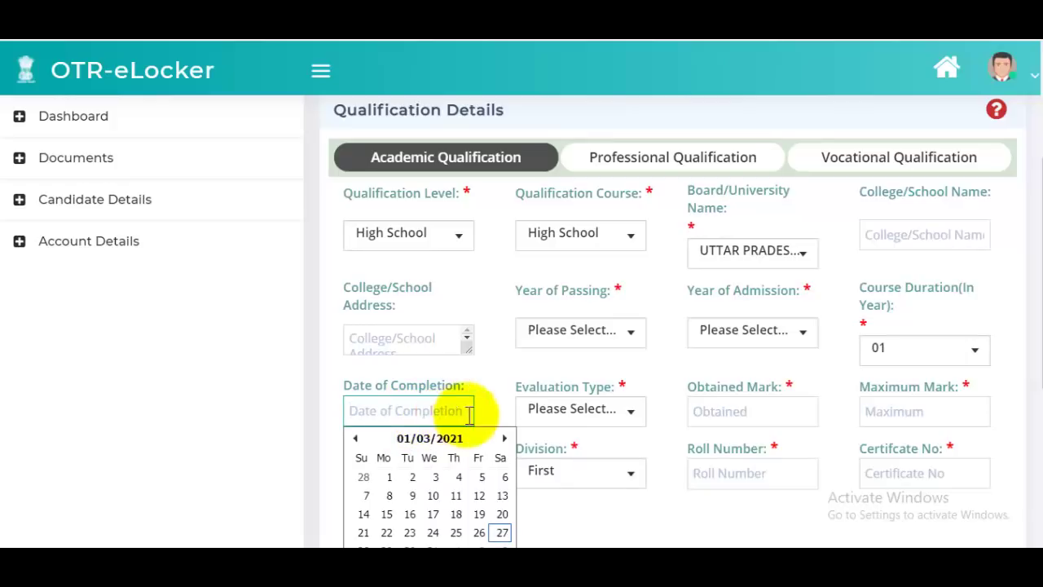
pyautogui.click(568, 412)
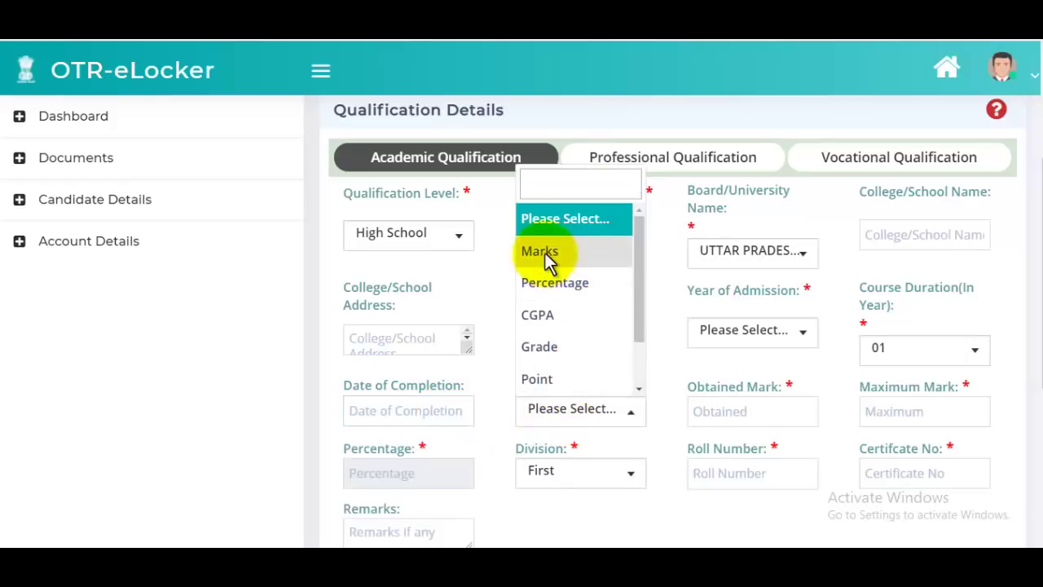
pyautogui.click(540, 252)
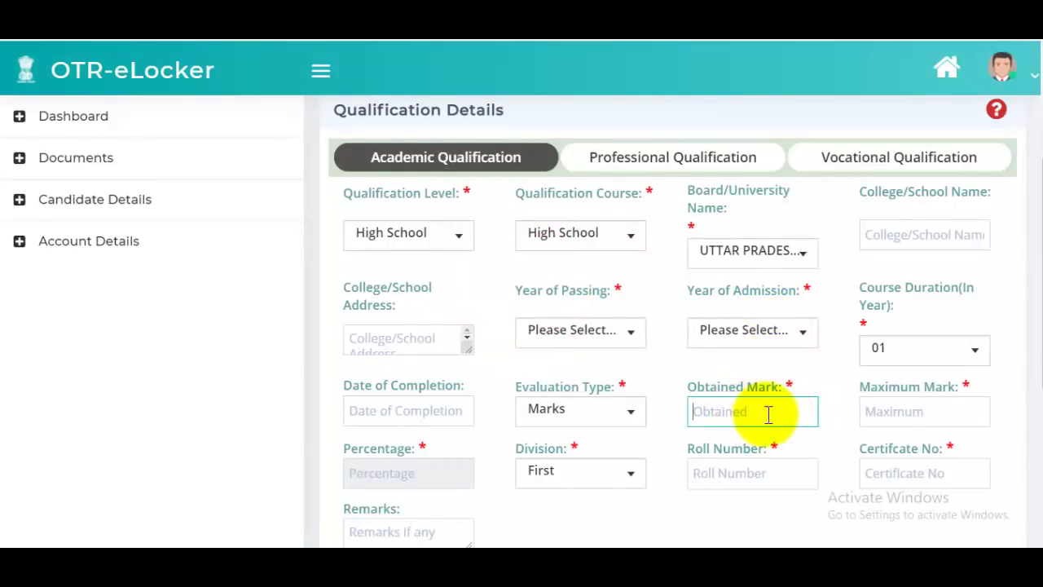
pyautogui.moveTo(870, 387); pyautogui.dragTo(972, 391)
pyautogui.click(928, 409)
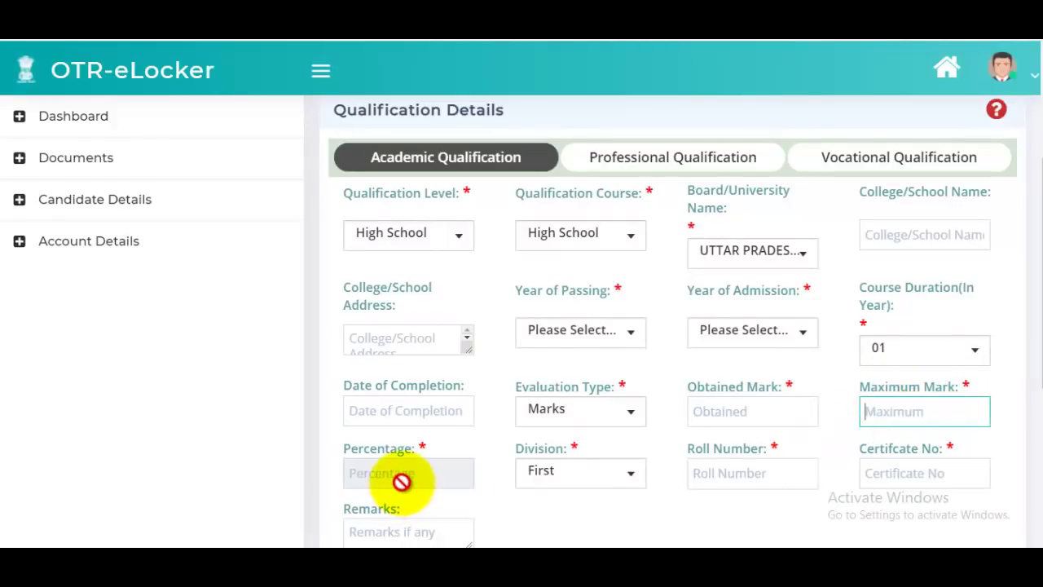
# - Keep First as the Division and review the completed High School form
pyautogui.click(597, 481)
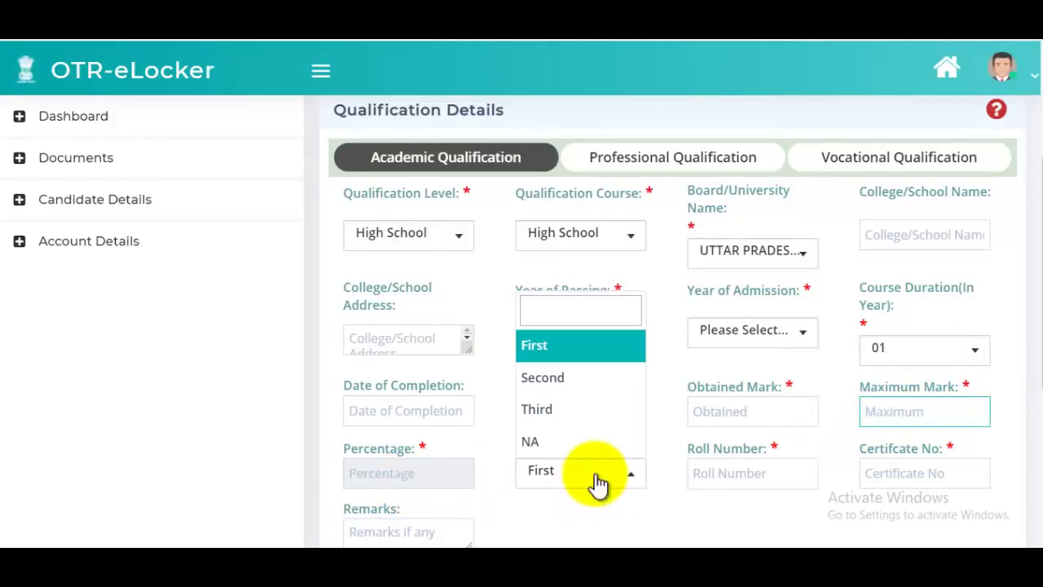
pyautogui.click(710, 473)
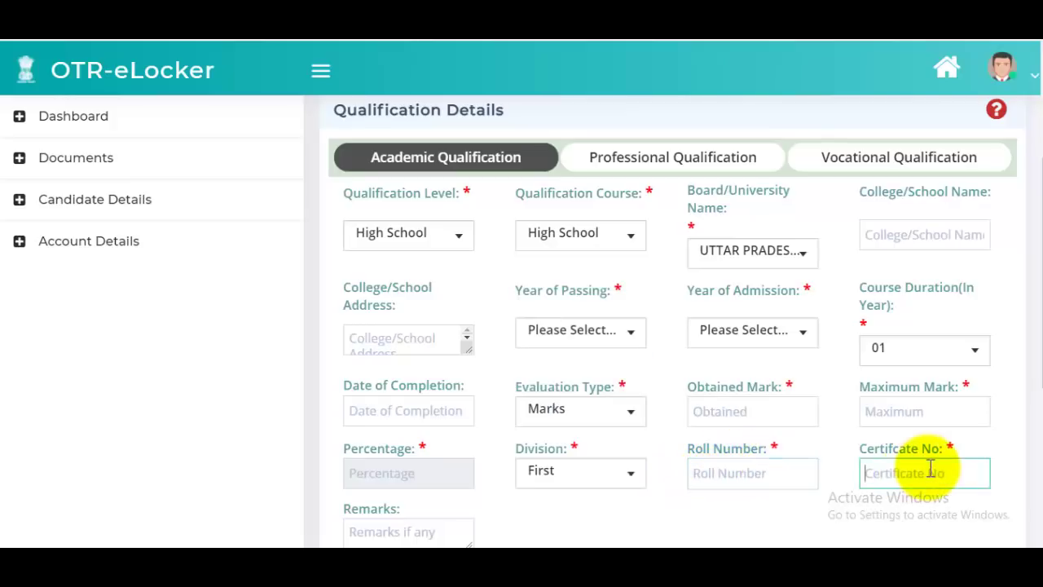
pyautogui.scroll(-1, 797, 415)
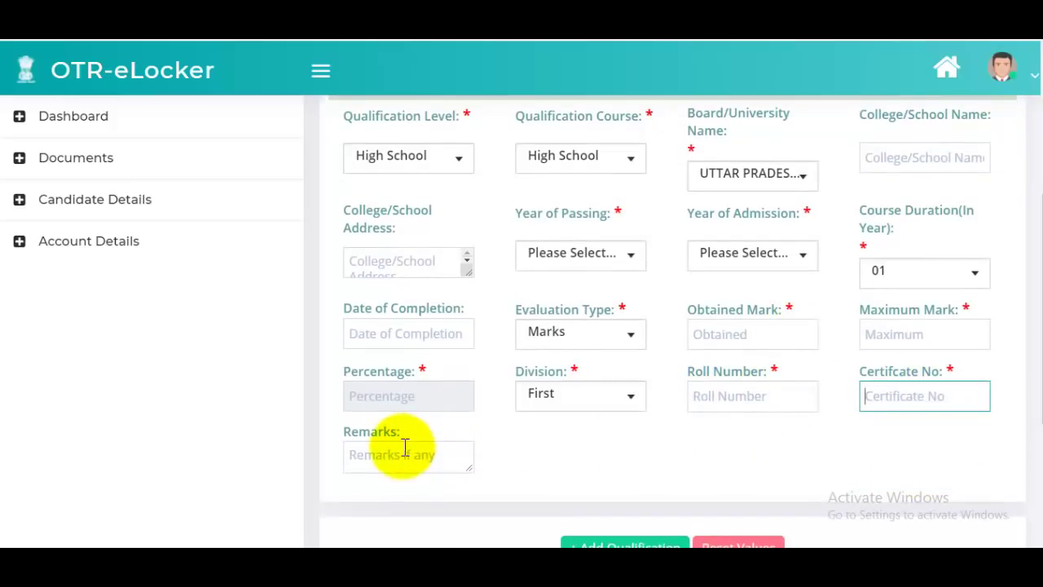
pyautogui.scroll(1, 587, 419)
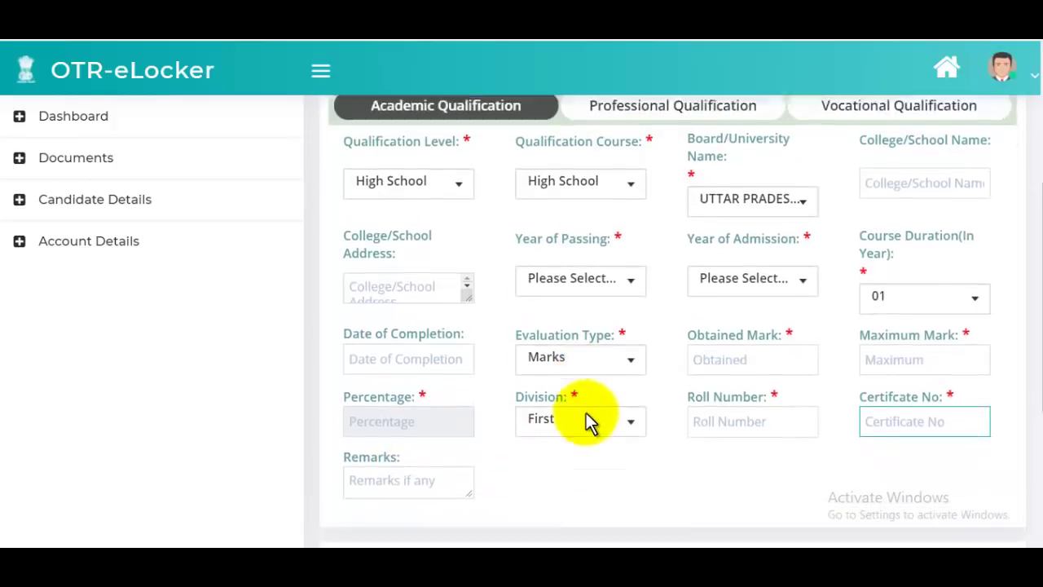
pyautogui.scroll(-2, 587, 418)
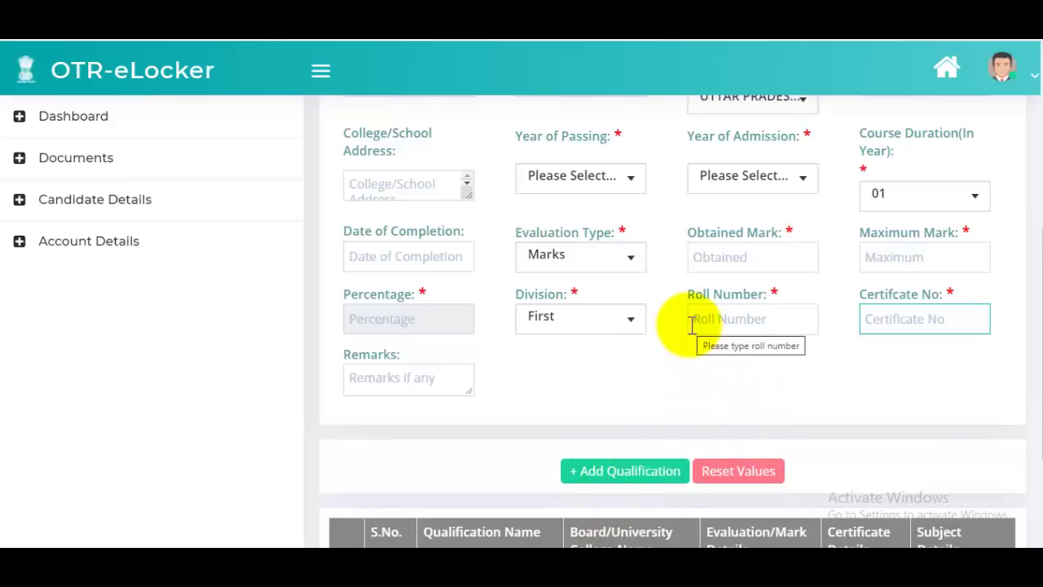
pyautogui.scroll(5, 691, 324)
pyautogui.scroll(-2, 557, 351)
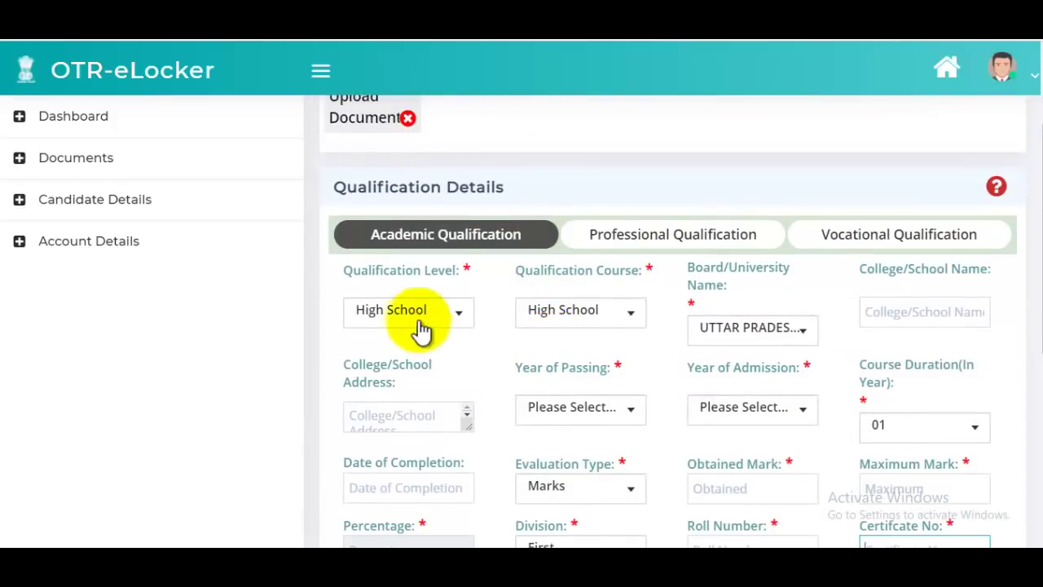
pyautogui.click(422, 330)
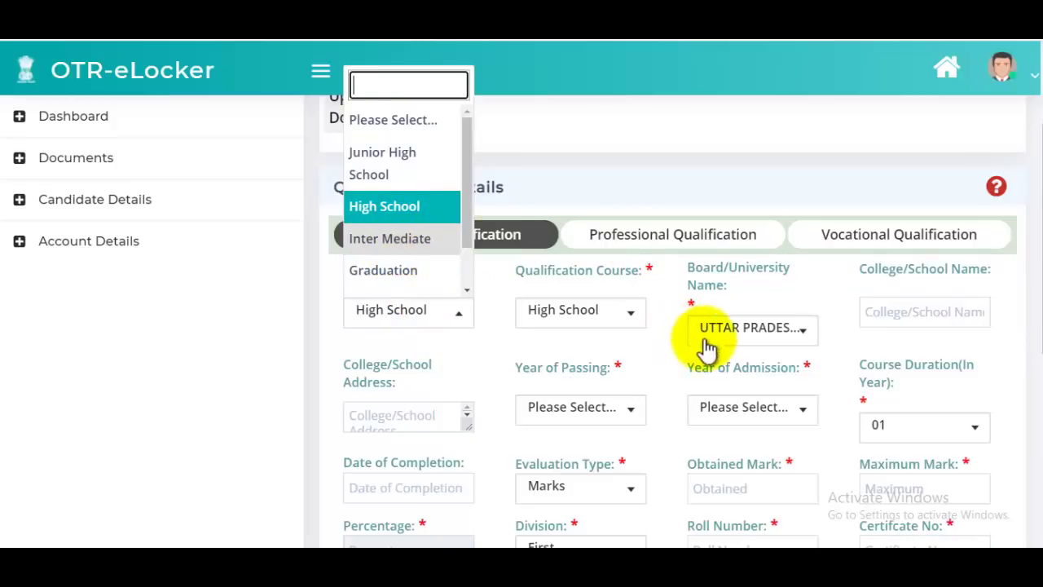
pyautogui.click(729, 153)
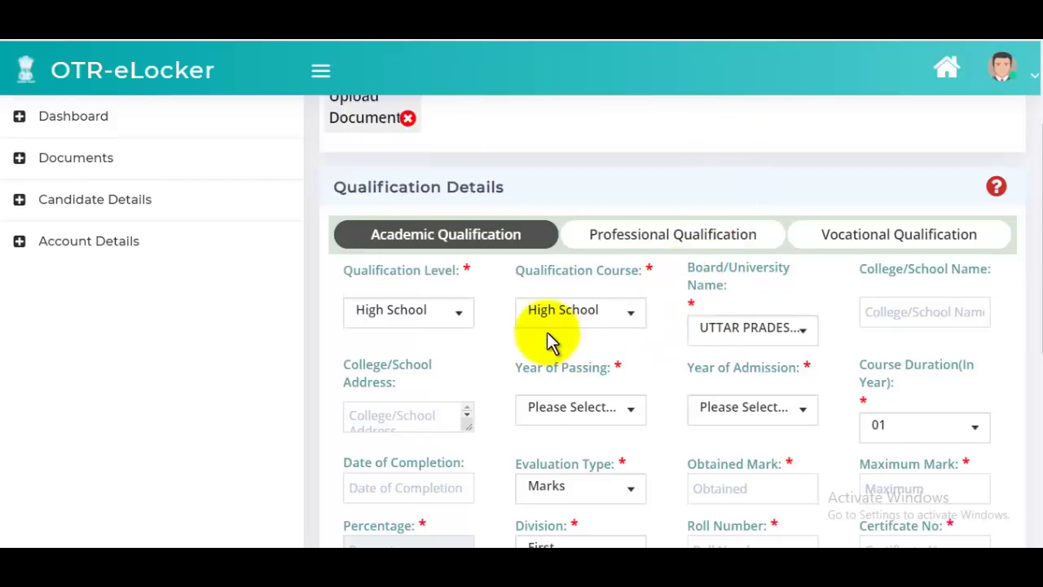
# - On the Professional Qualification tab, choose Graduation as level and open the Qualification Stream list
pyautogui.click(693, 238)
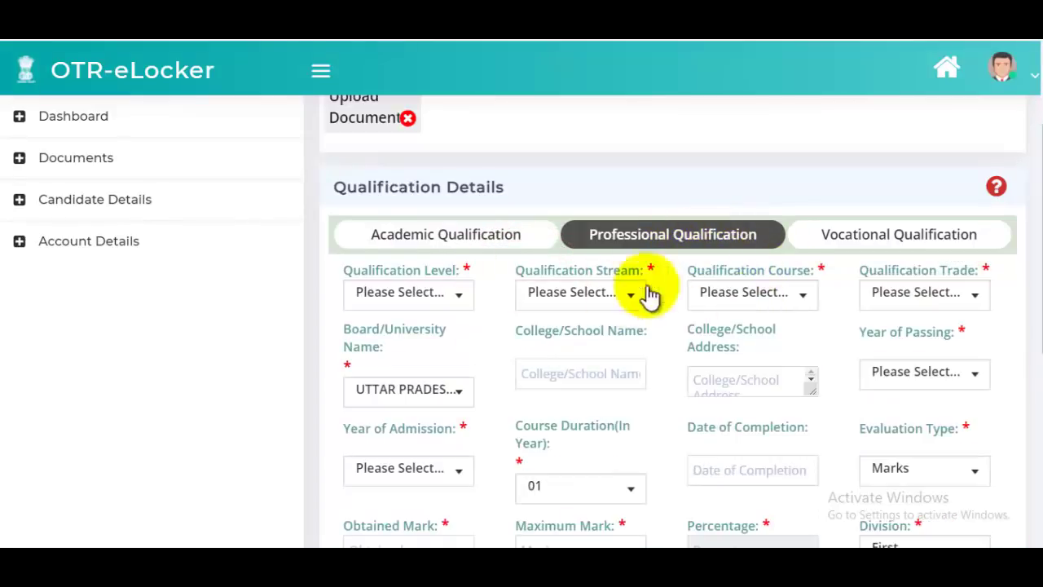
pyautogui.click(457, 303)
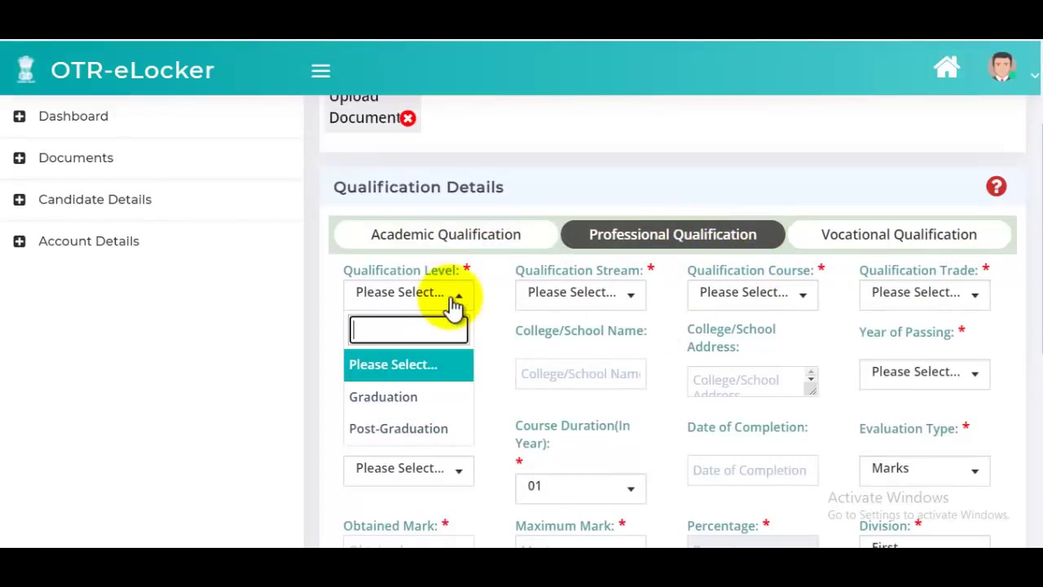
pyautogui.click(412, 399)
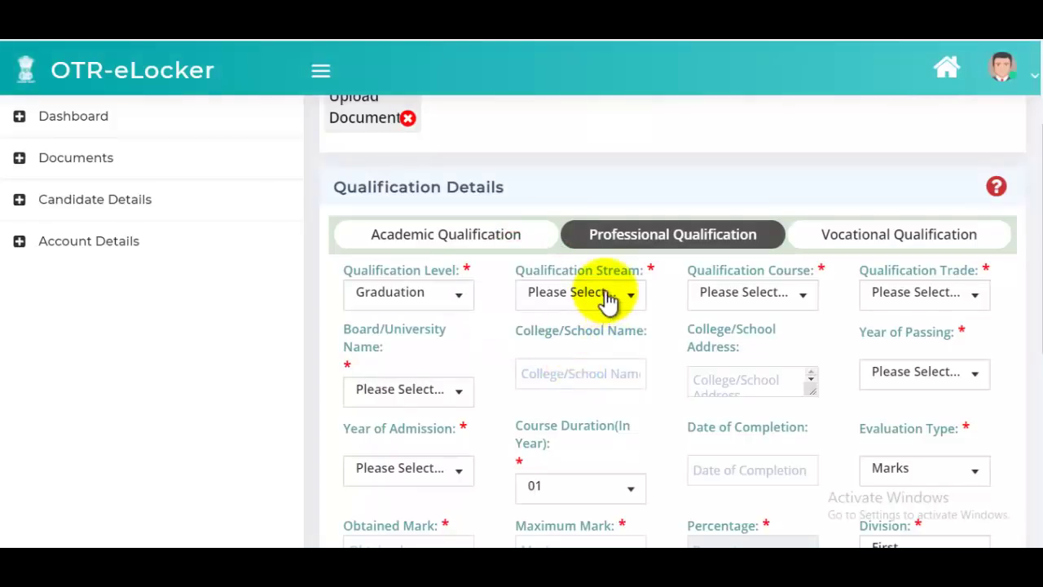
pyautogui.click(606, 297)
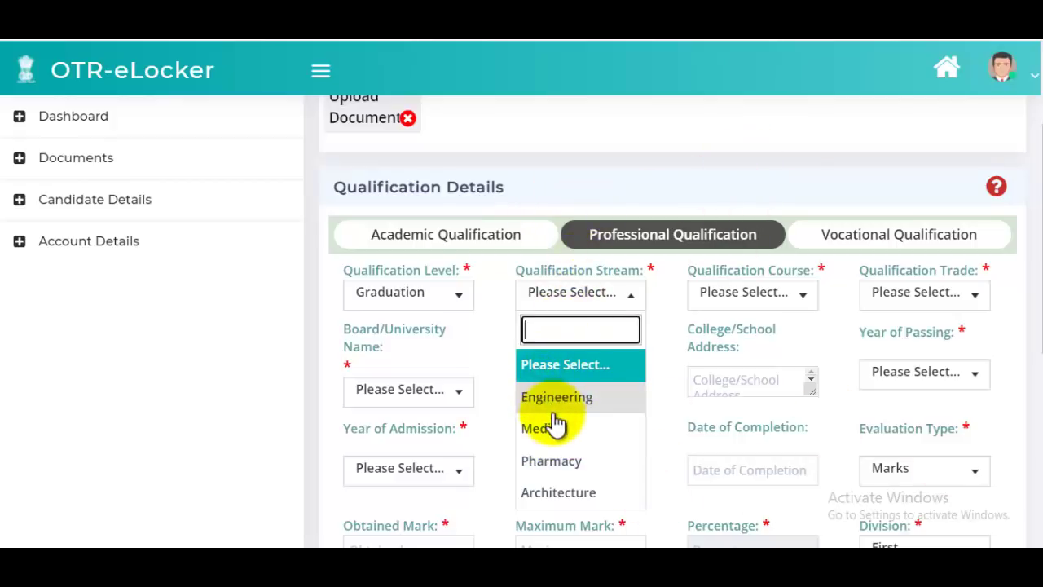
# - Go back to the Academic Qualification tab and choose Graduation as the qualification level
pyautogui.click(664, 175)
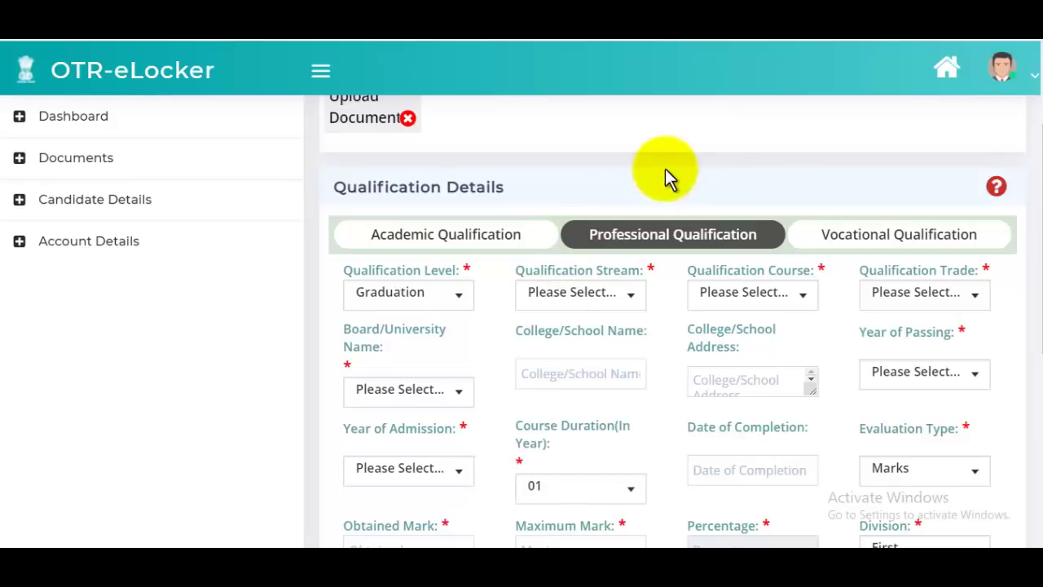
pyautogui.click(444, 232)
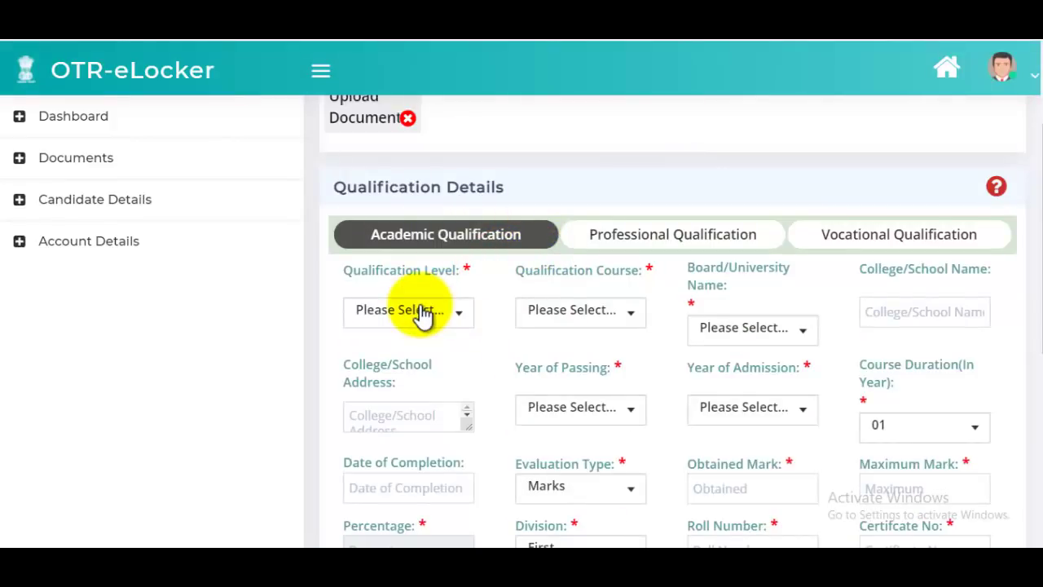
pyautogui.click(422, 313)
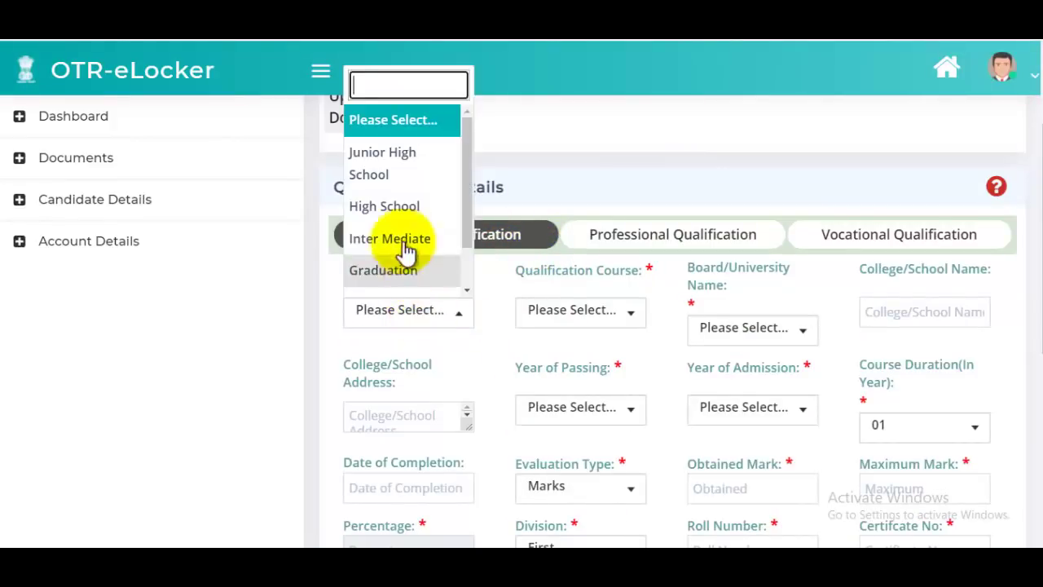
pyautogui.scroll(-2, 421, 249)
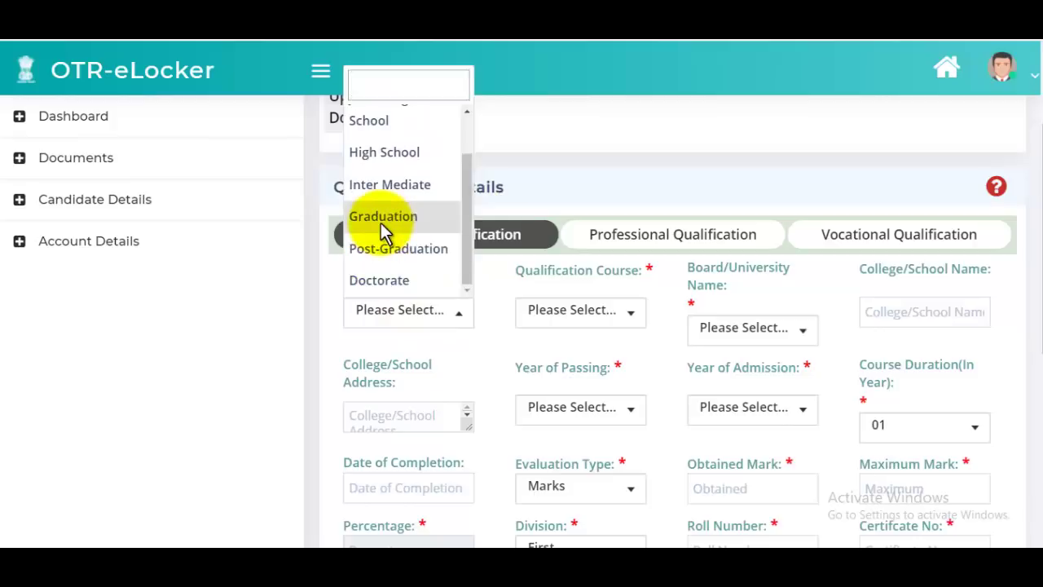
pyautogui.click(384, 231)
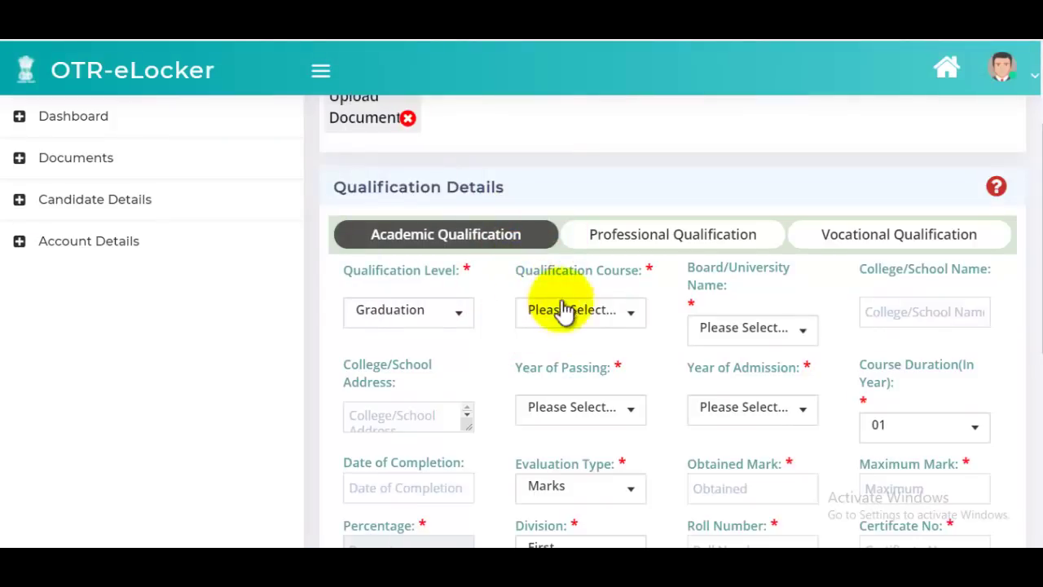
# - Browse the Qualification Course and Board/University lists without selecting anything
pyautogui.click(600, 314)
pyautogui.scroll(-2, 607, 160)
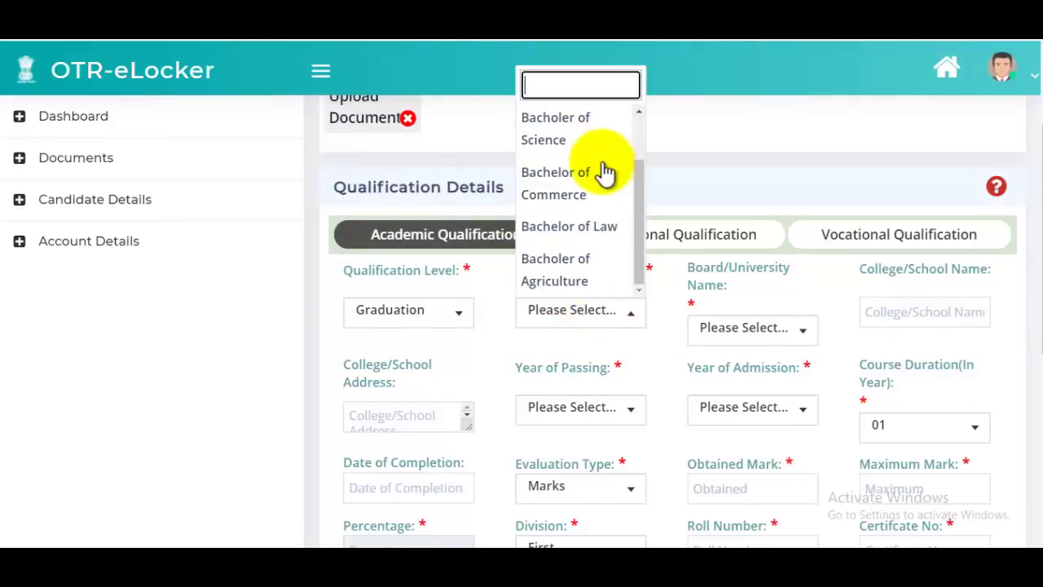
pyautogui.scroll(2, 587, 203)
pyautogui.scroll(-2, 587, 203)
pyautogui.scroll(-1, 587, 200)
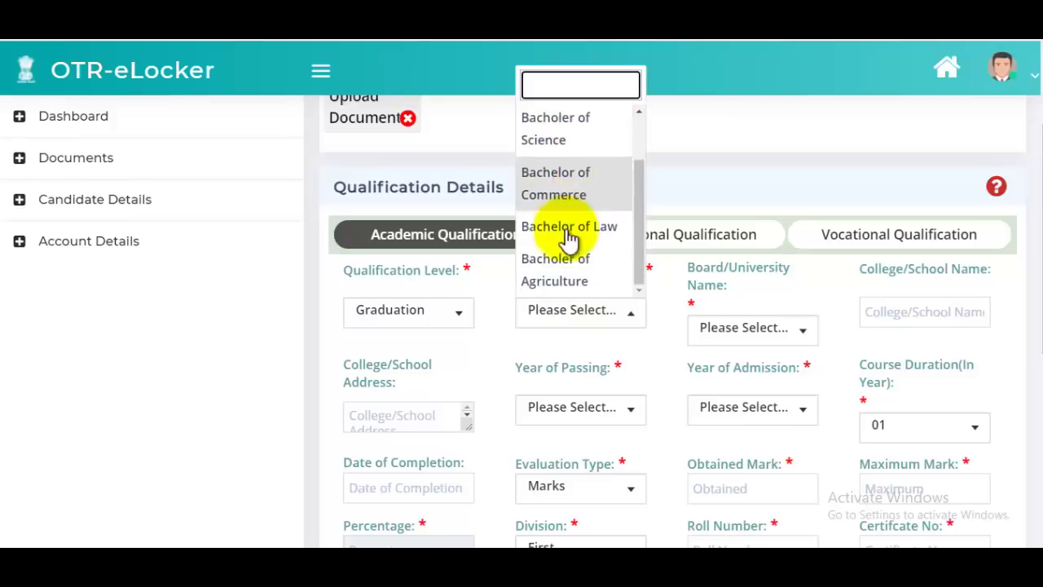
pyautogui.click(716, 236)
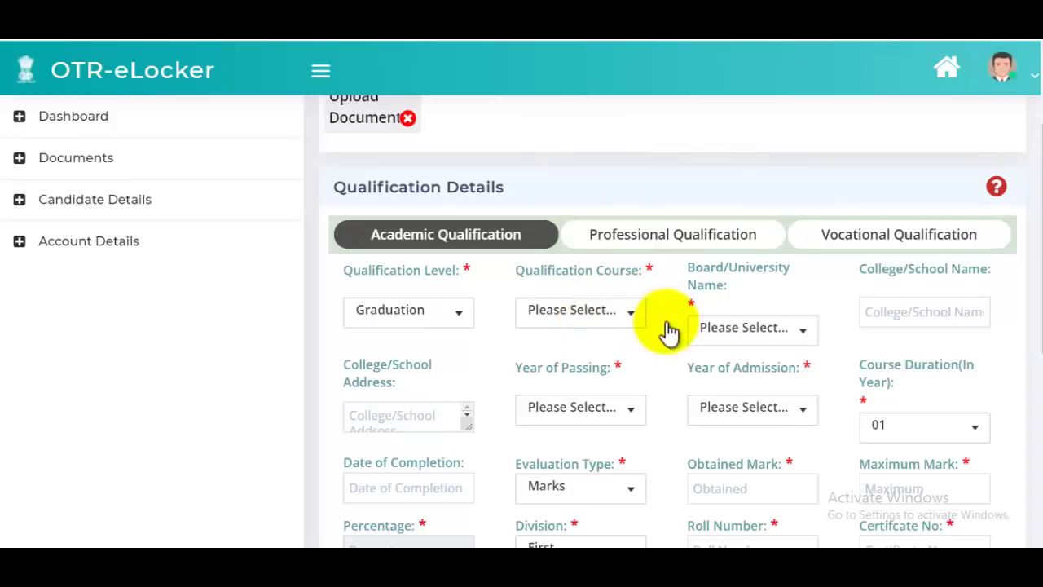
pyautogui.click(745, 346)
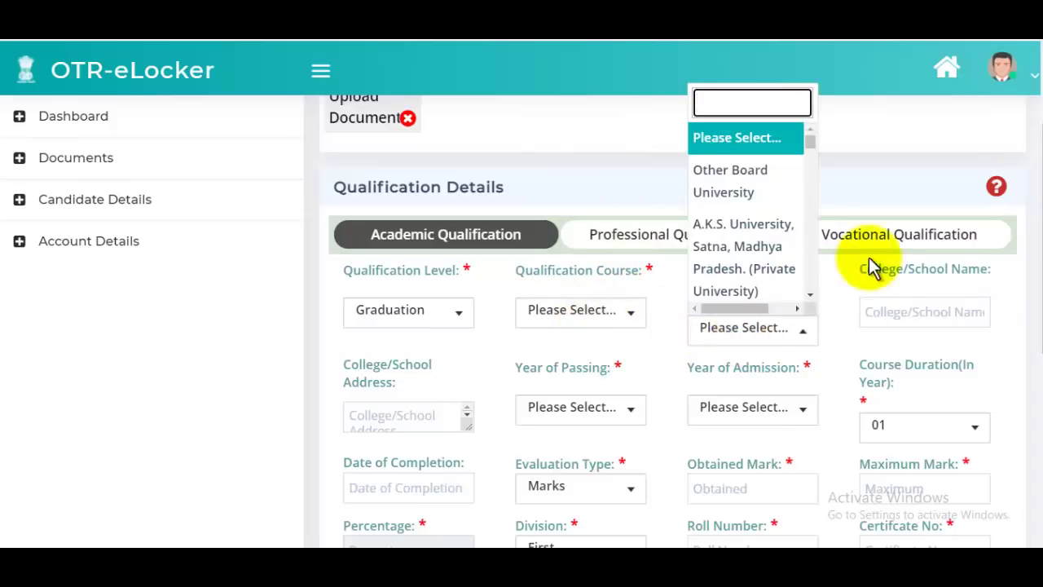
pyautogui.click(903, 159)
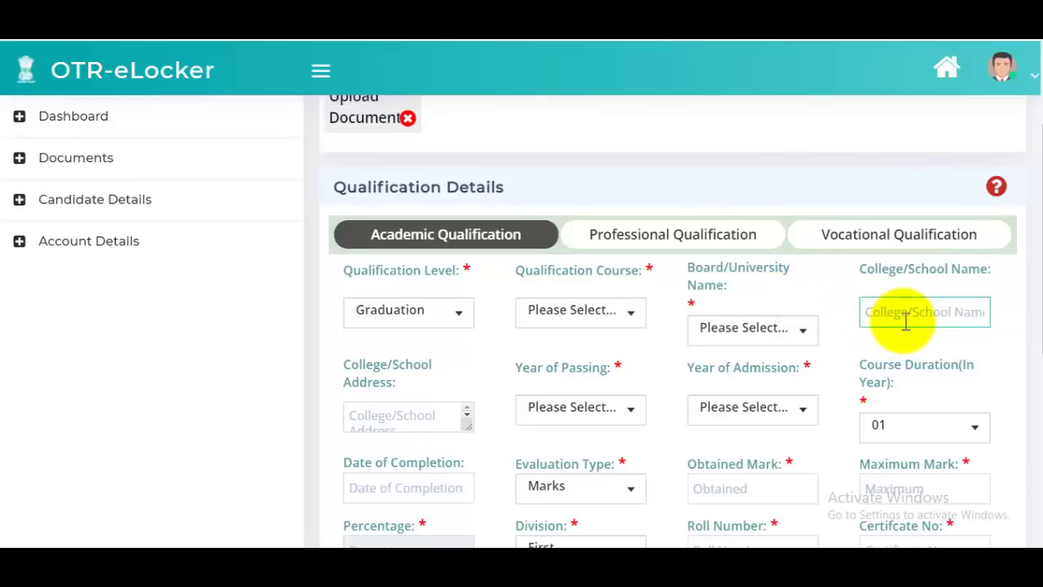
# - Leave the year of passing unset and choose 03 as the Course Duration
pyautogui.click(389, 418)
pyautogui.click(625, 411)
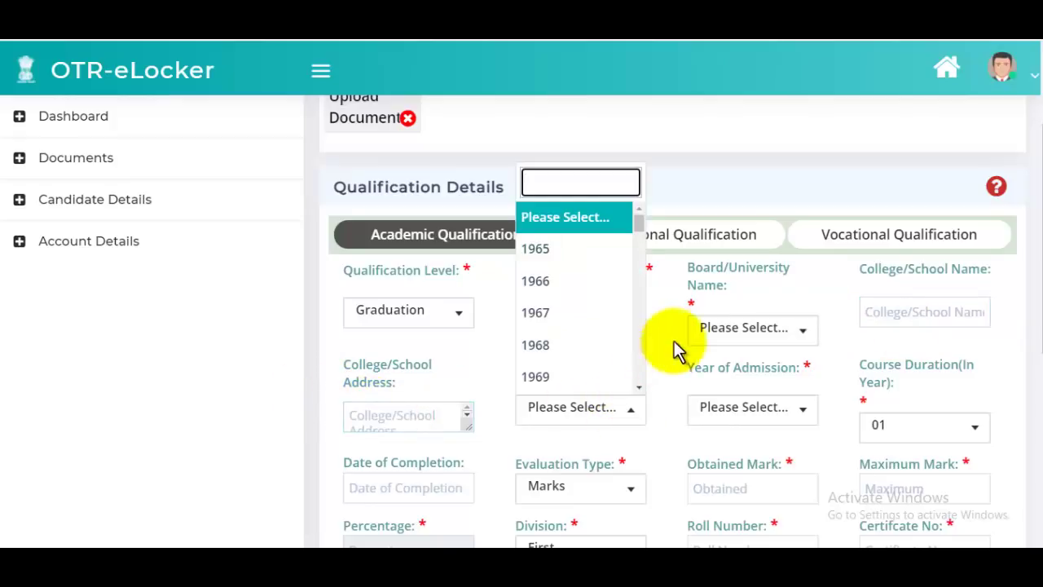
pyautogui.click(740, 204)
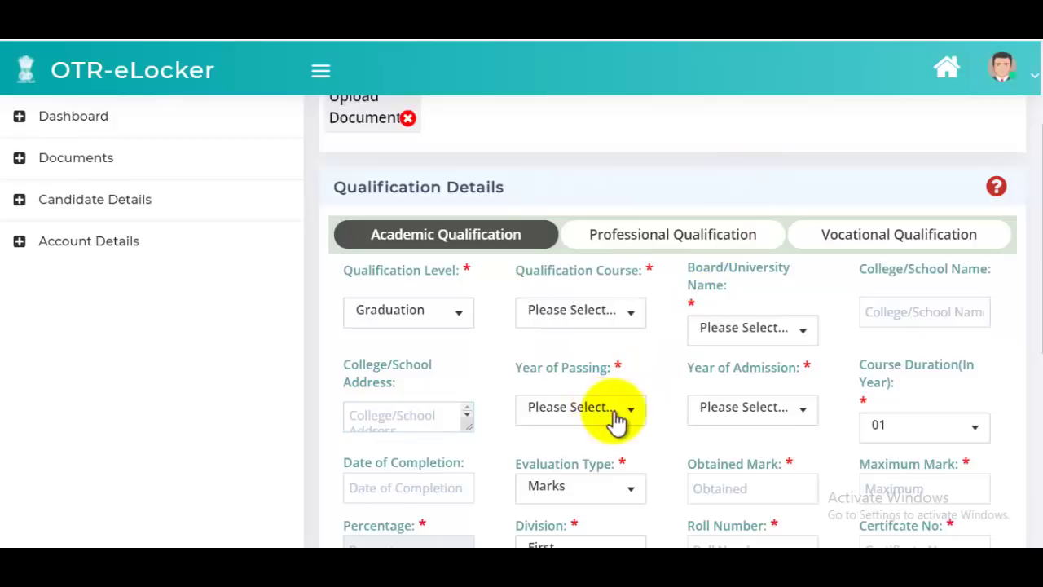
pyautogui.scroll(-1, 783, 387)
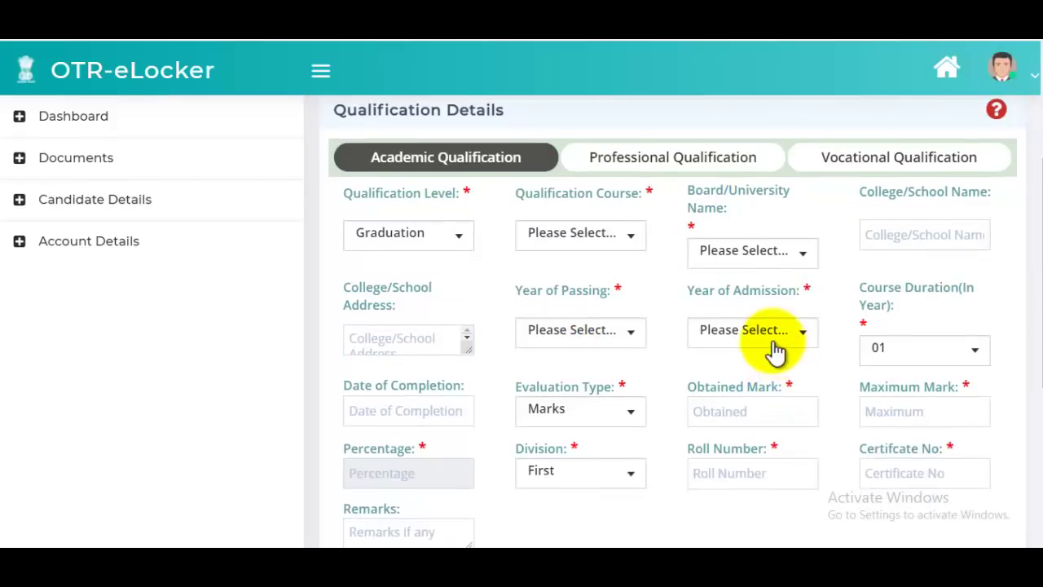
pyautogui.click(929, 355)
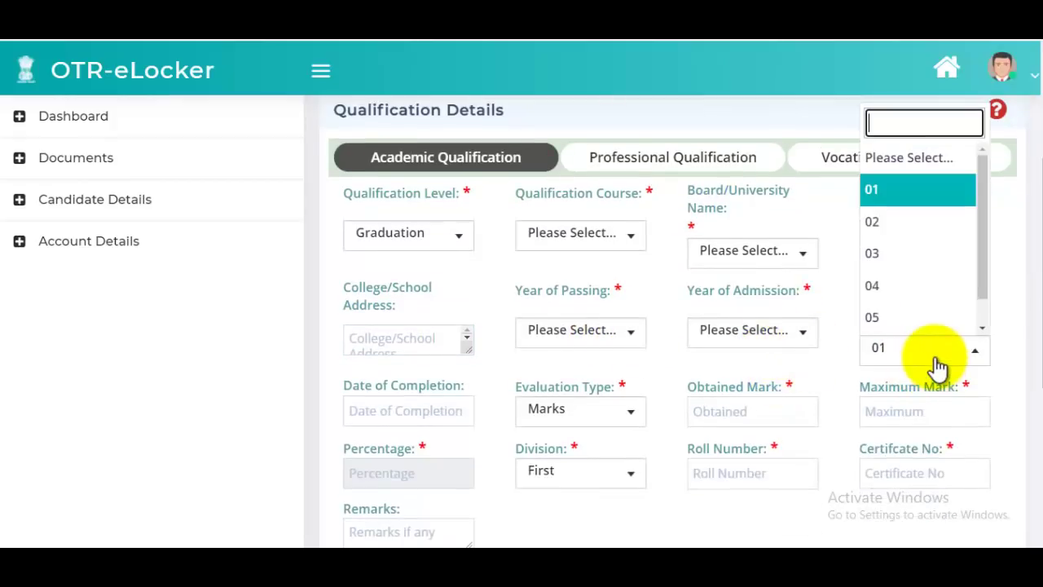
pyautogui.click(897, 255)
# - Open the Date of Completion calendar without picking a date, then move to Certificate No
pyautogui.scroll(-1, 919, 358)
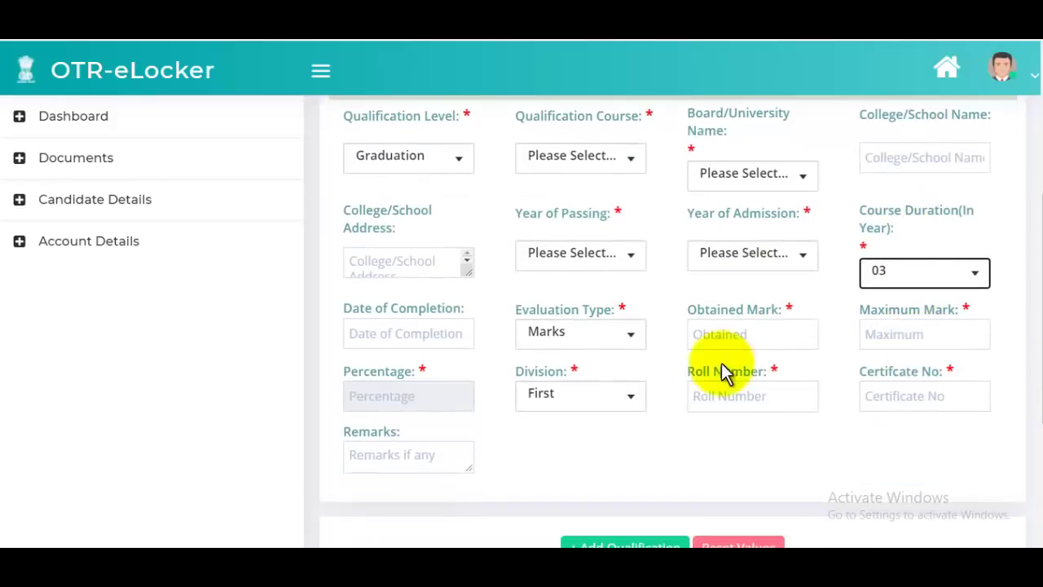
pyautogui.click(398, 335)
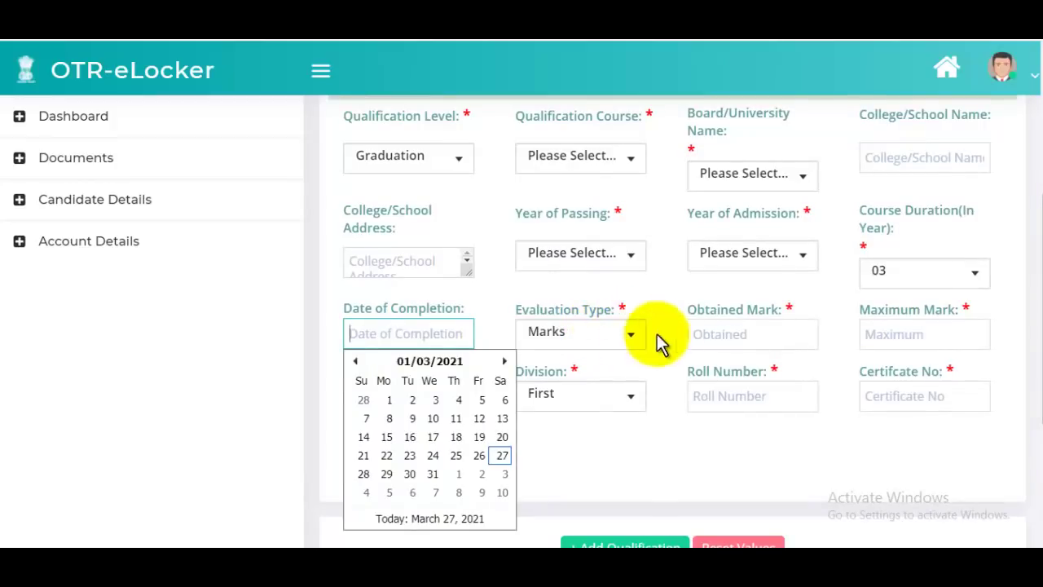
pyautogui.click(744, 334)
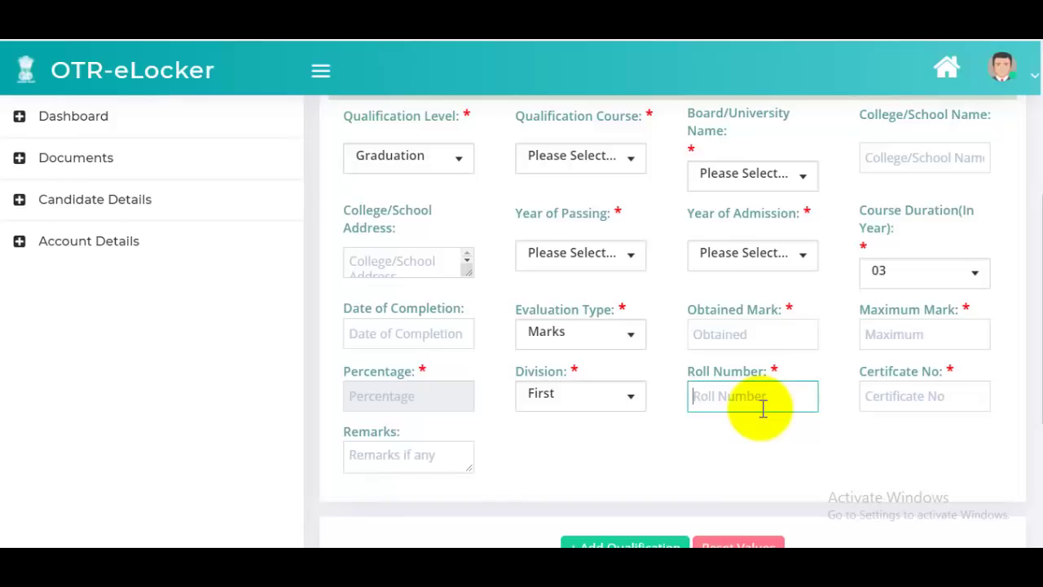
pyautogui.click(898, 407)
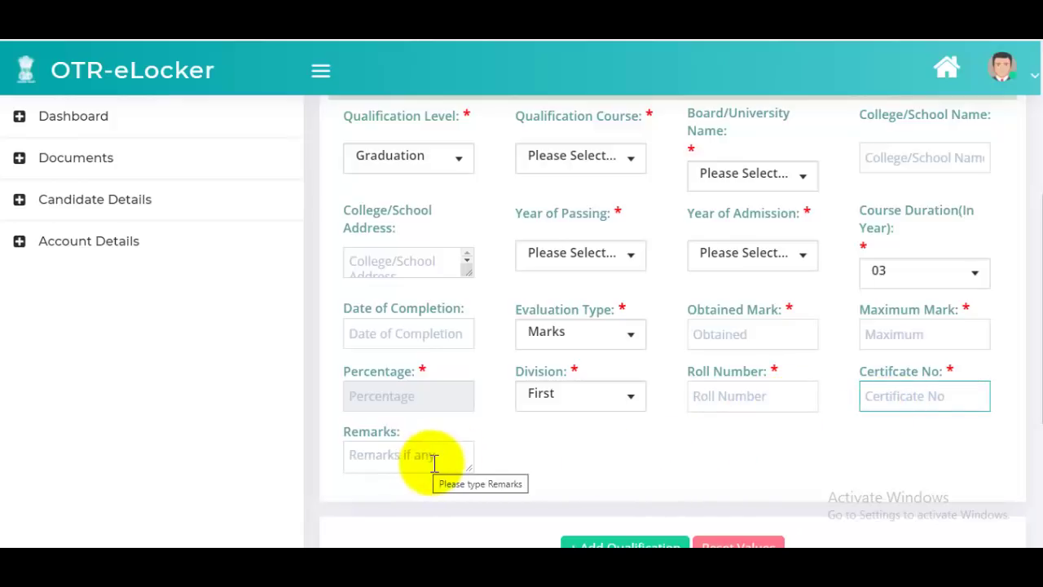
pyautogui.scroll(-1, 638, 481)
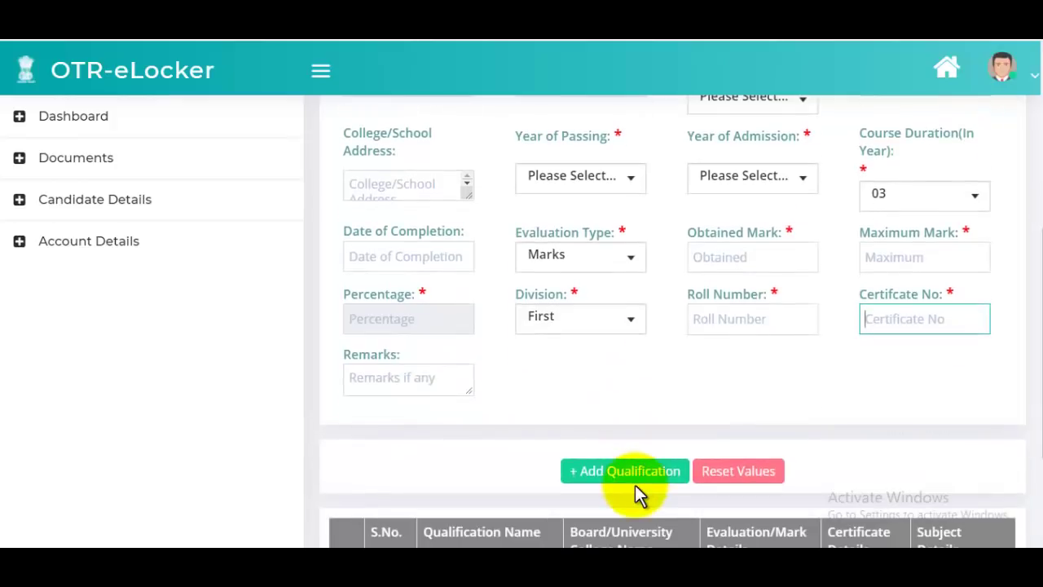
# - Add the Graduation entry to the qualifications table as a Bacholer of Arts row
pyautogui.click(635, 485)
pyautogui.scroll(-2, 672, 371)
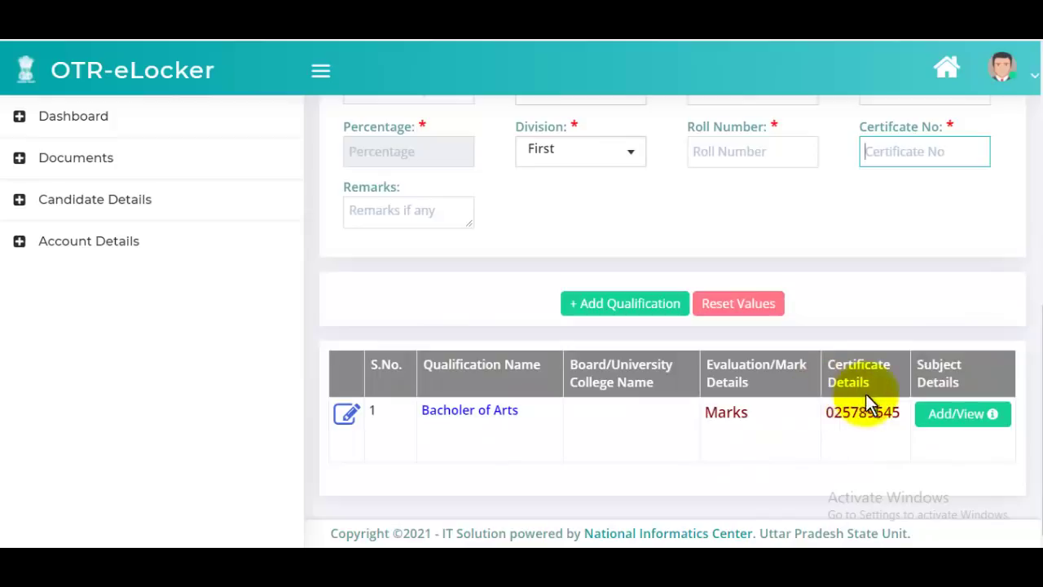
pyautogui.scroll(4, 802, 420)
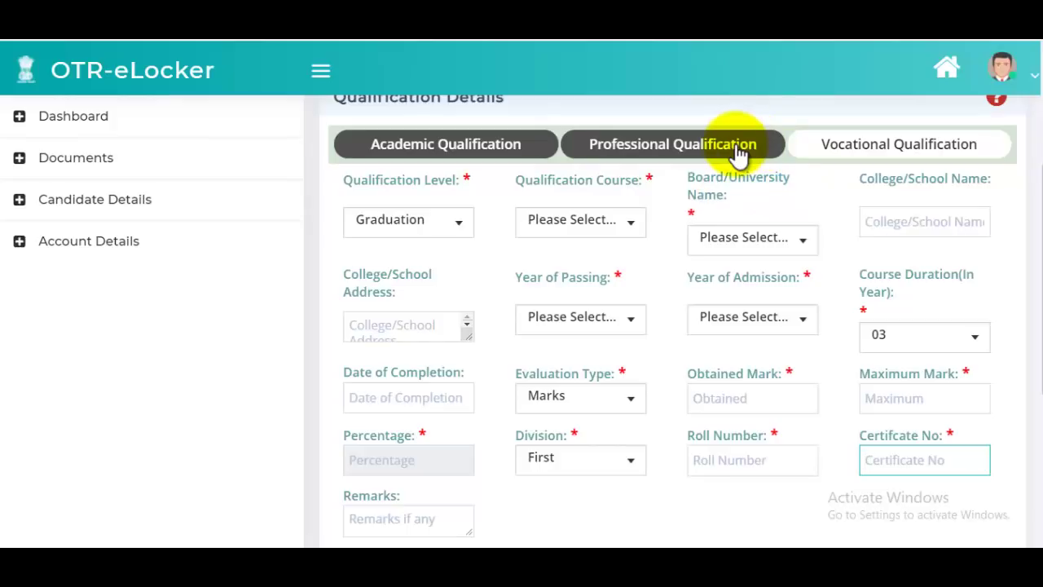
# - On the Vocational Qualification tab, set level to Vocational and stream to Teaching
pyautogui.click(900, 155)
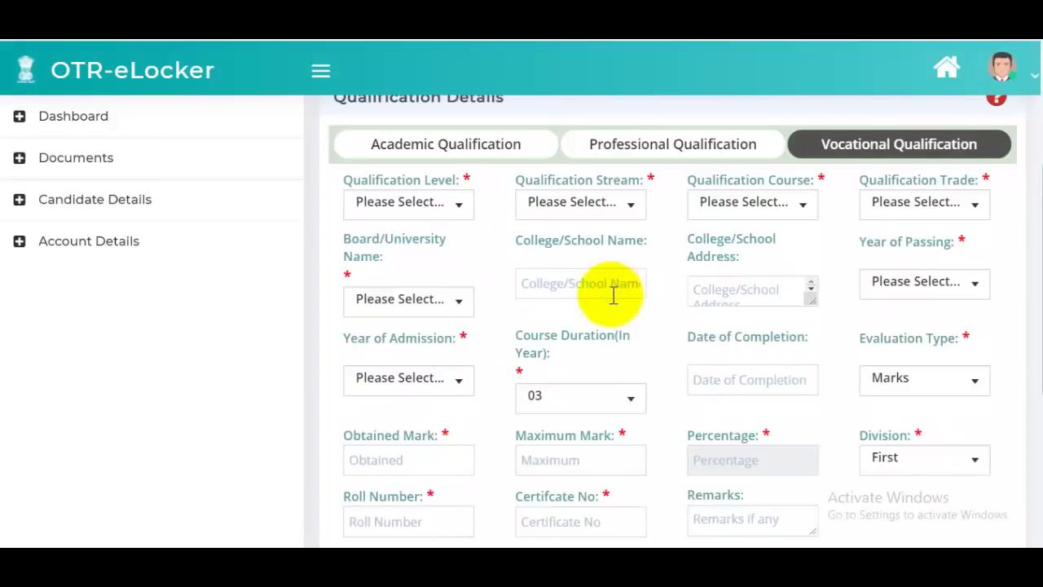
pyautogui.click(410, 208)
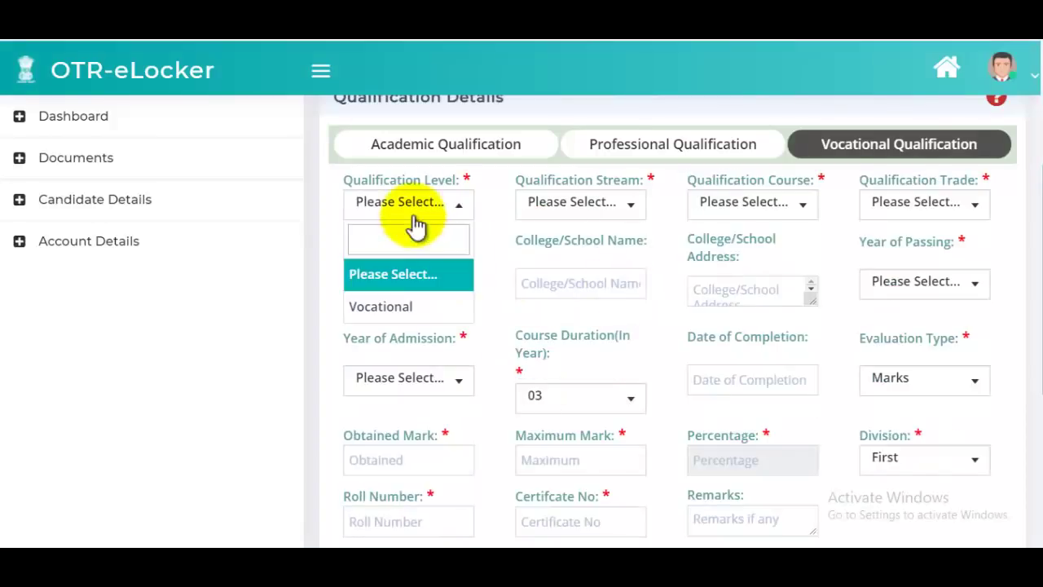
pyautogui.click(380, 307)
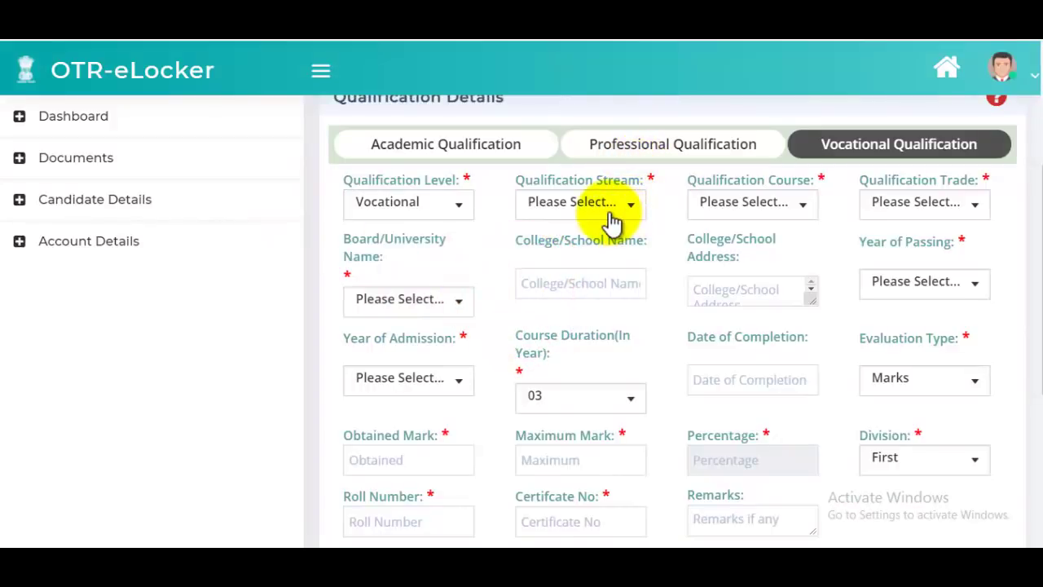
pyautogui.click(611, 212)
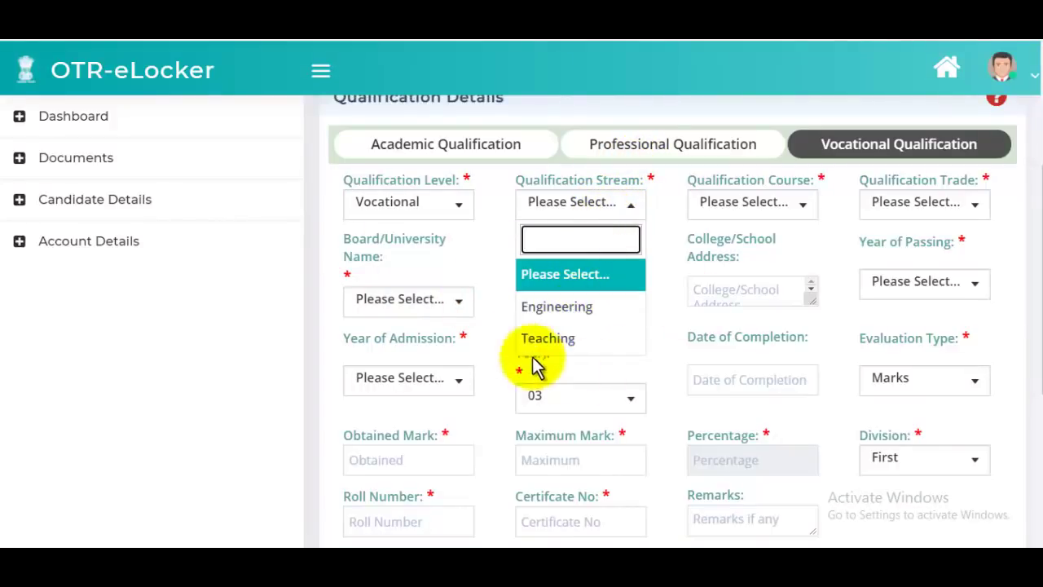
pyautogui.click(795, 112)
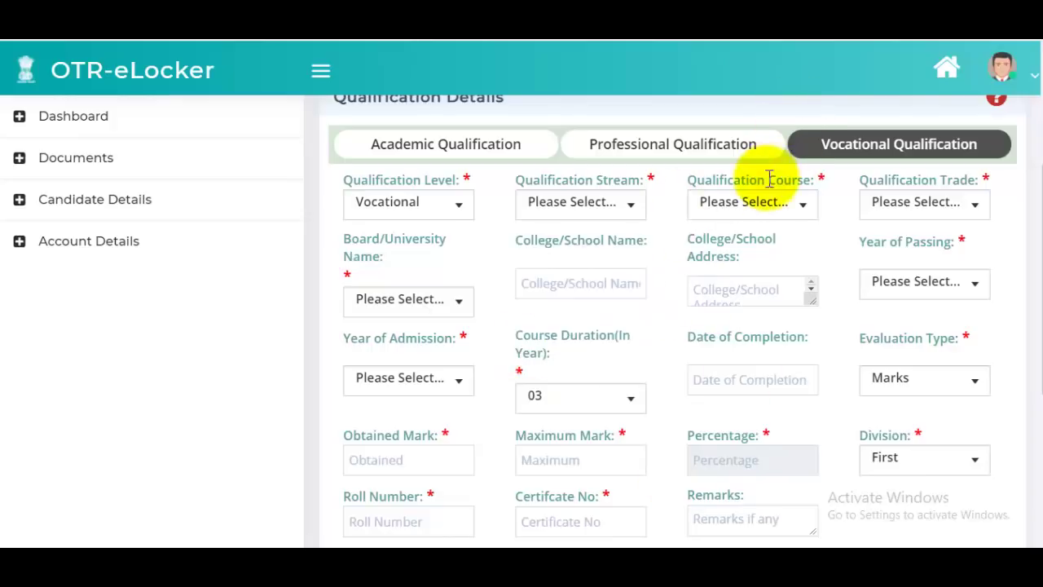
pyautogui.click(772, 209)
pyautogui.click(563, 210)
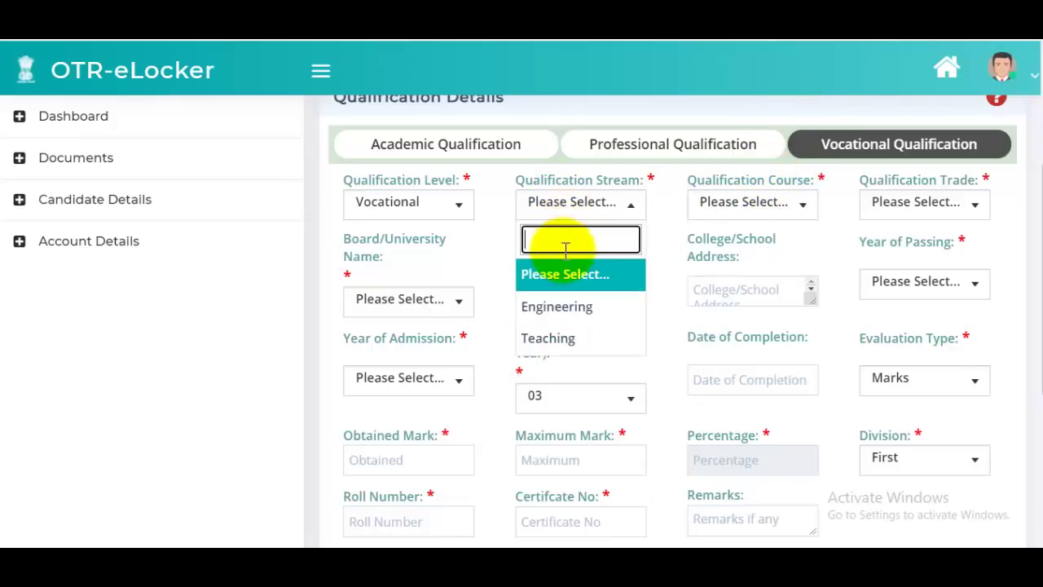
pyautogui.click(549, 338)
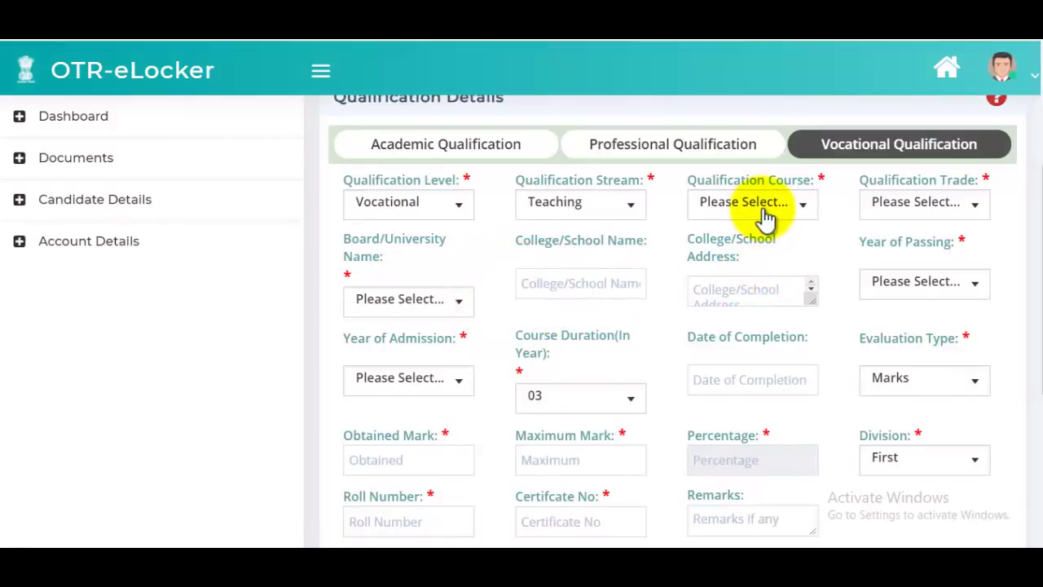
# - Check the empty Course and Trade lists, then move to the Experience Details tab
pyautogui.click(765, 214)
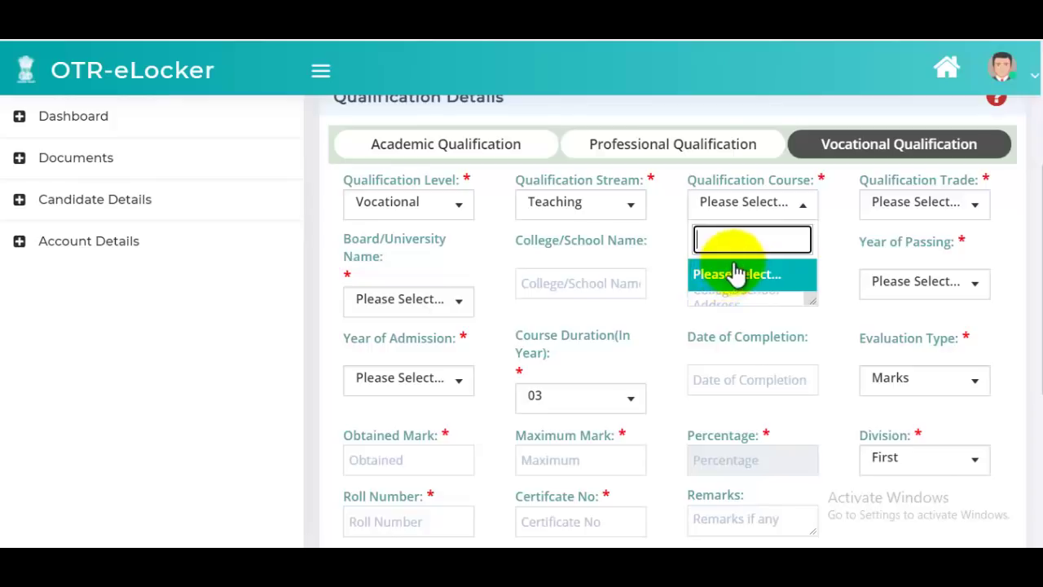
pyautogui.click(745, 277)
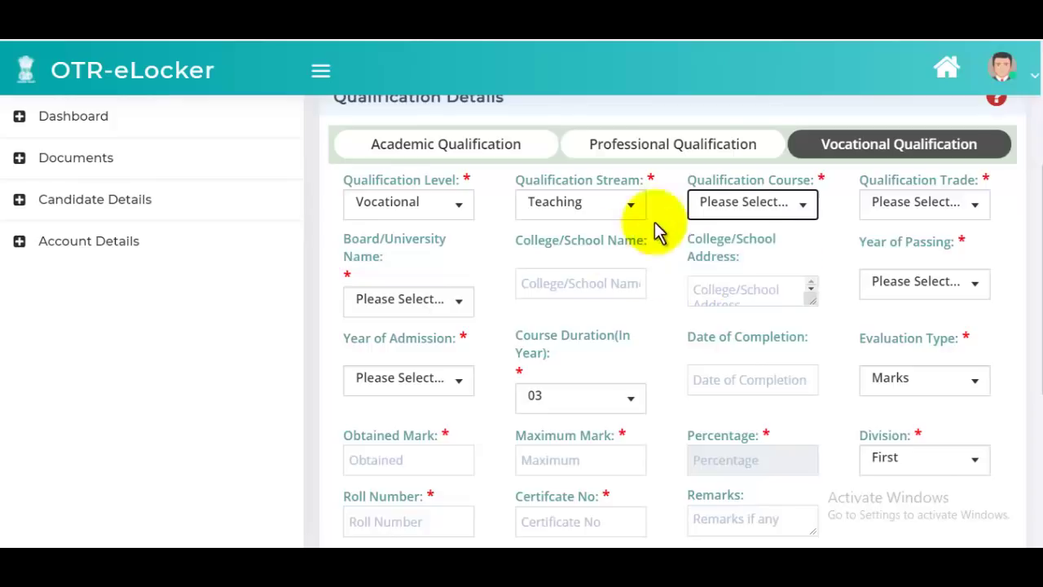
pyautogui.click(929, 207)
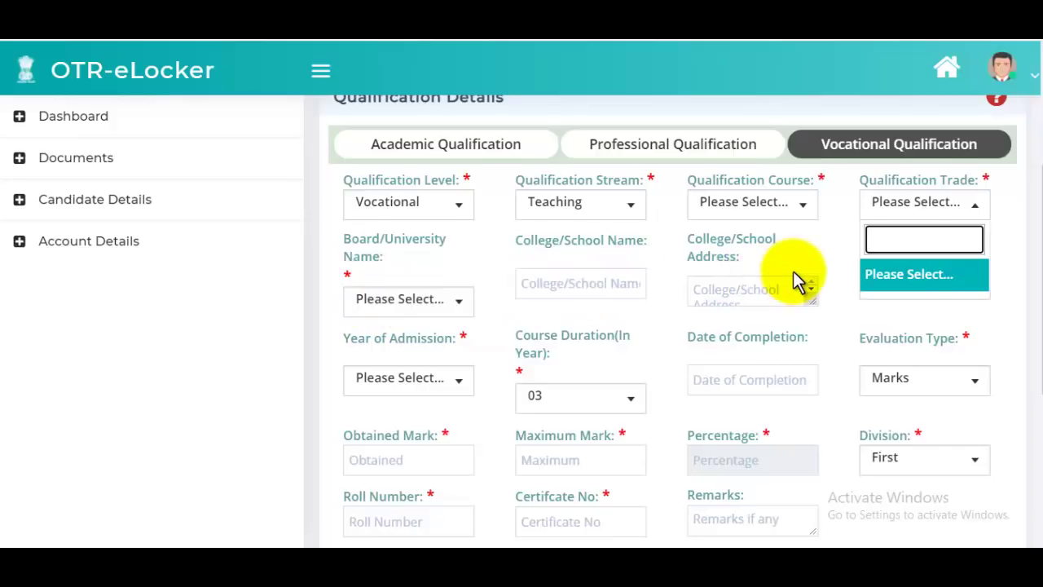
pyautogui.scroll(-2, 750, 355)
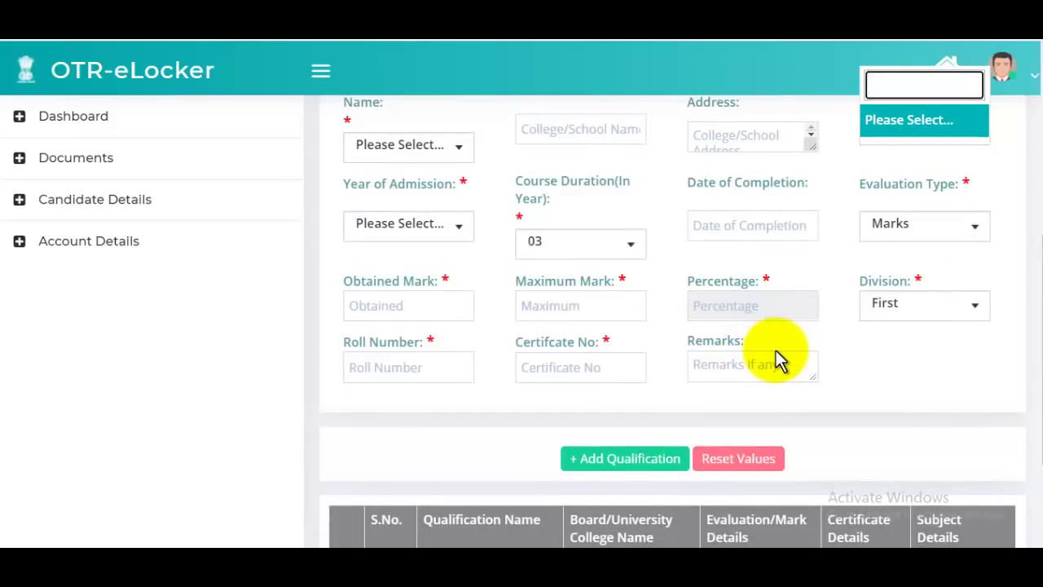
pyautogui.scroll(2, 776, 355)
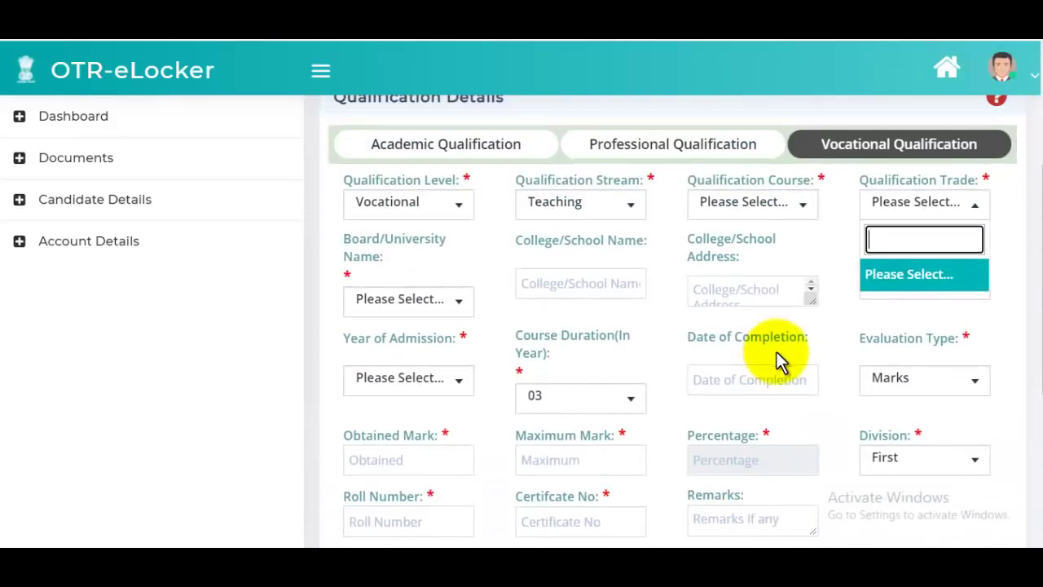
pyautogui.scroll(-2, 776, 363)
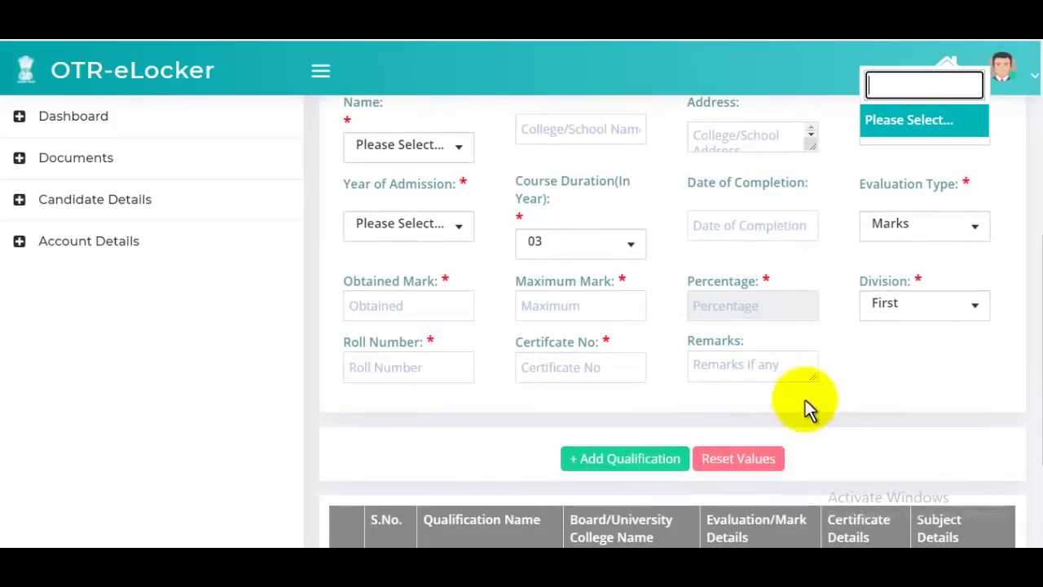
pyautogui.click(859, 444)
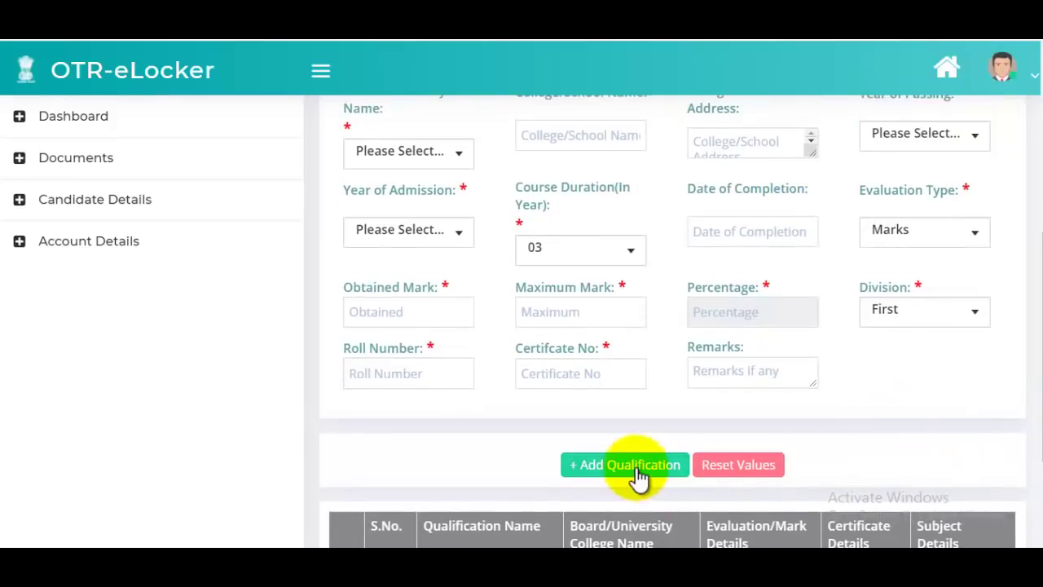
pyautogui.scroll(4, 729, 393)
pyautogui.scroll(1, 735, 390)
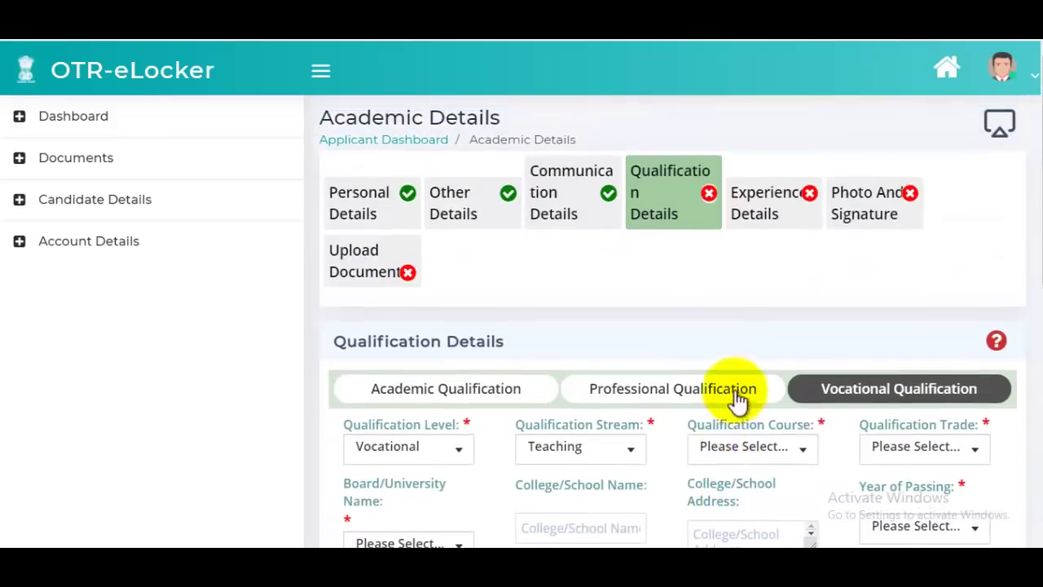
pyautogui.click(758, 231)
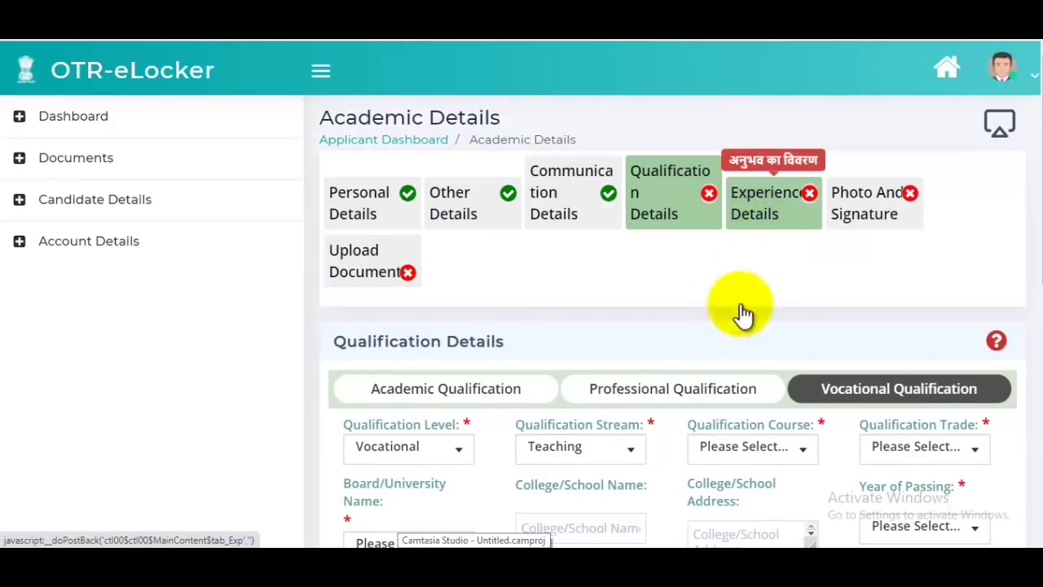
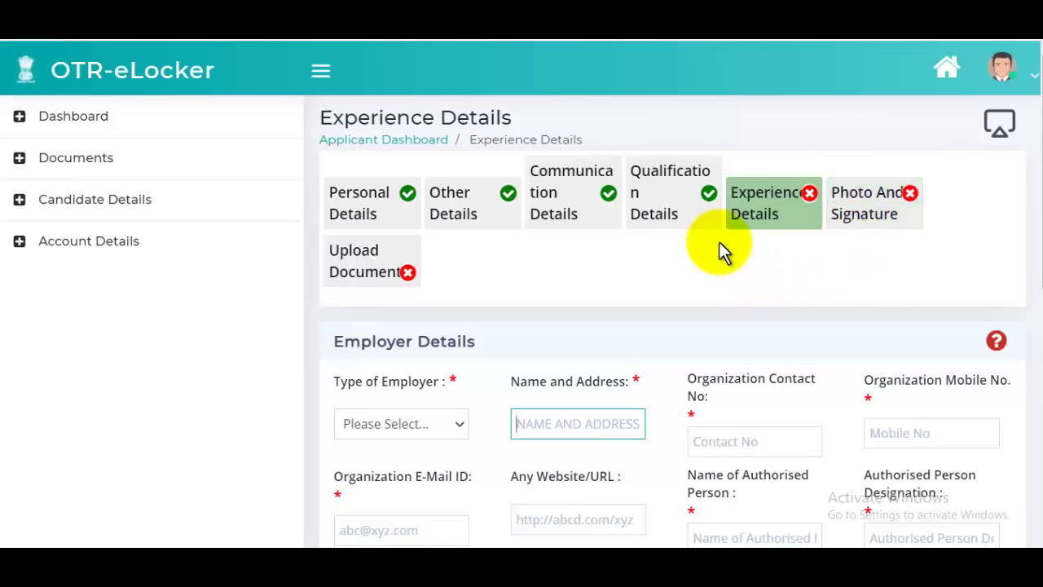
# - Leave employer type, organization contact, website and authorised person fields blank in Employee Details
pyautogui.scroll(-2, 722, 250)
pyautogui.click(440, 274)
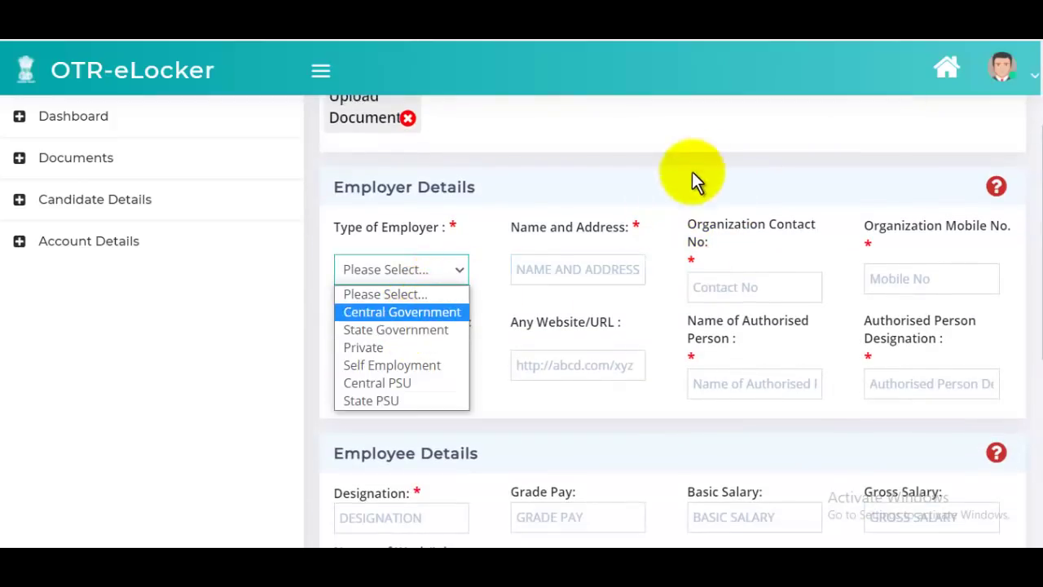
pyautogui.click(577, 266)
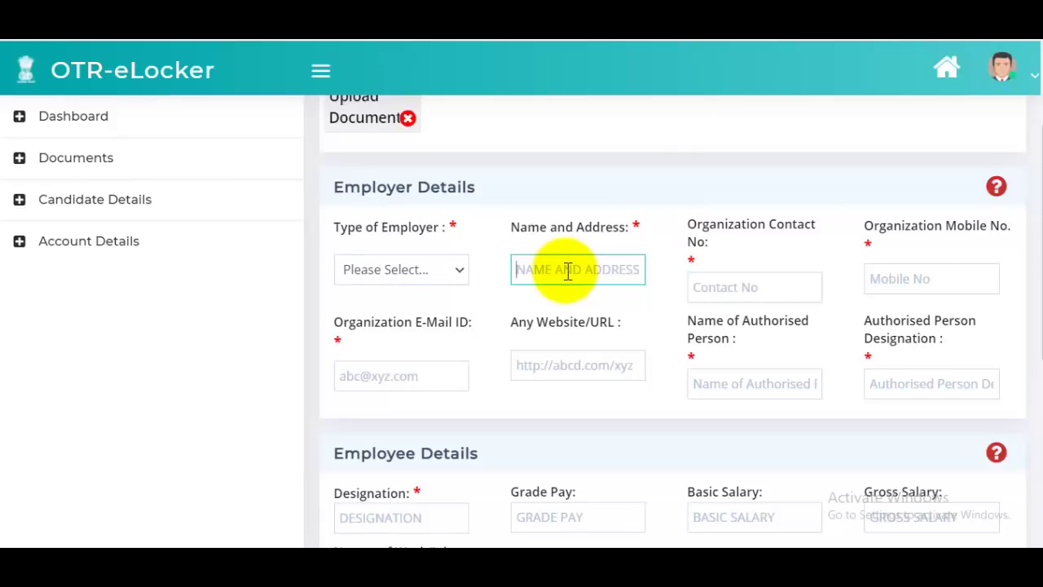
pyautogui.click(756, 294)
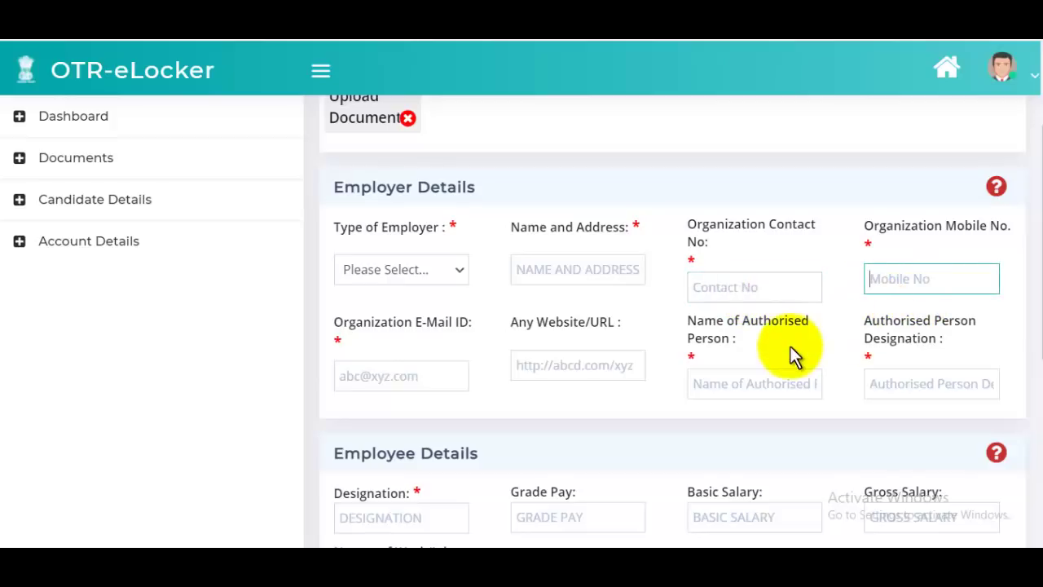
pyautogui.click(577, 368)
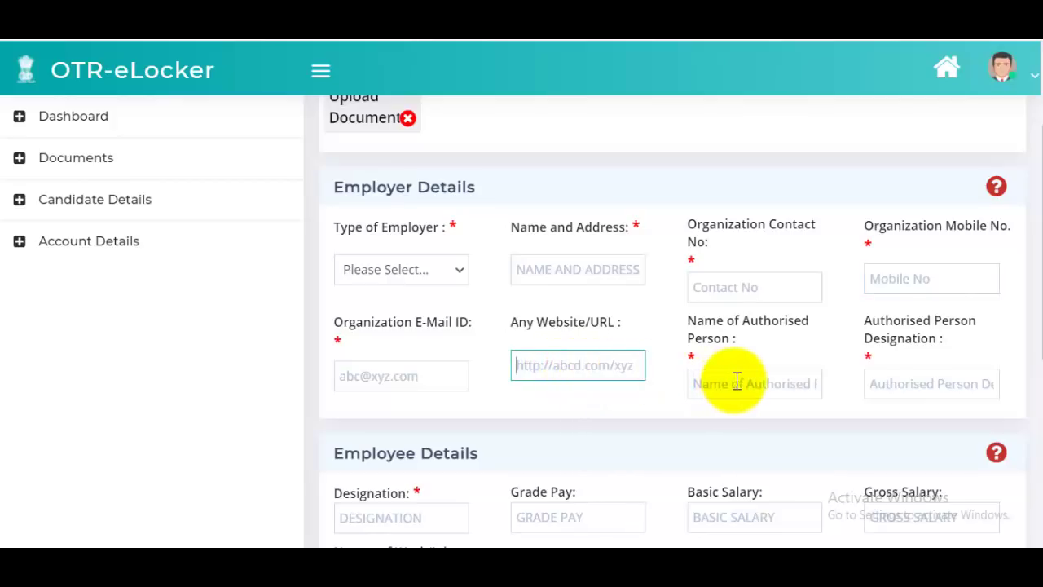
pyautogui.click(764, 387)
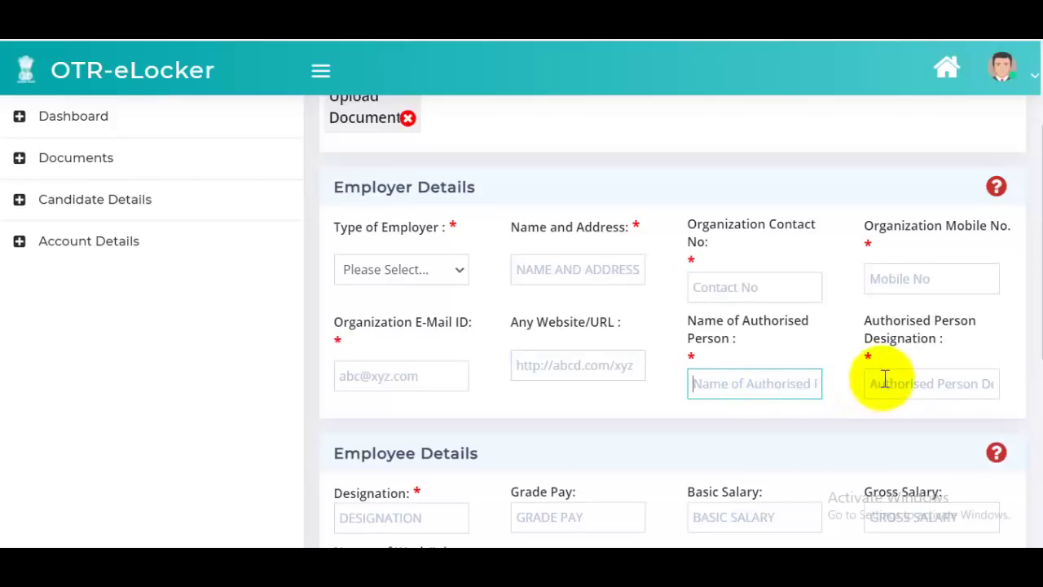
pyautogui.click(946, 383)
pyautogui.scroll(-3, 880, 346)
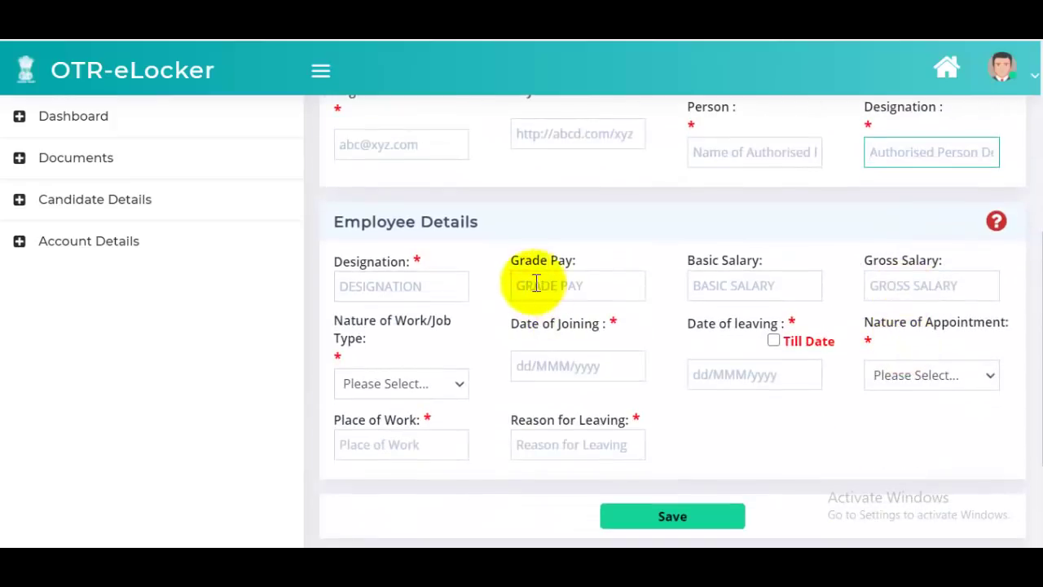
pyautogui.scroll(4, 659, 296)
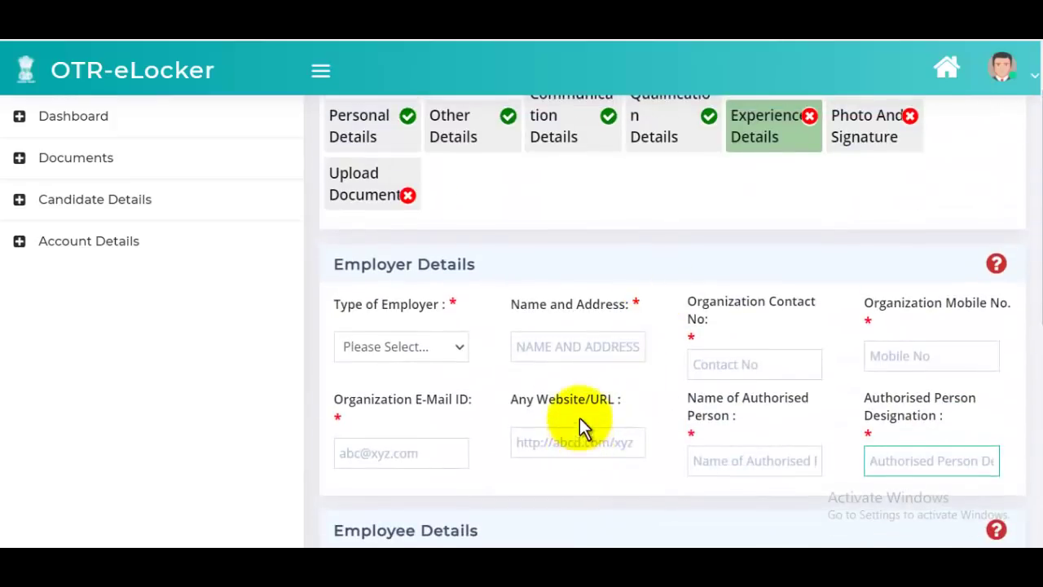
pyautogui.moveTo(363, 275); pyautogui.dragTo(447, 258)
pyautogui.scroll(-4, 636, 364)
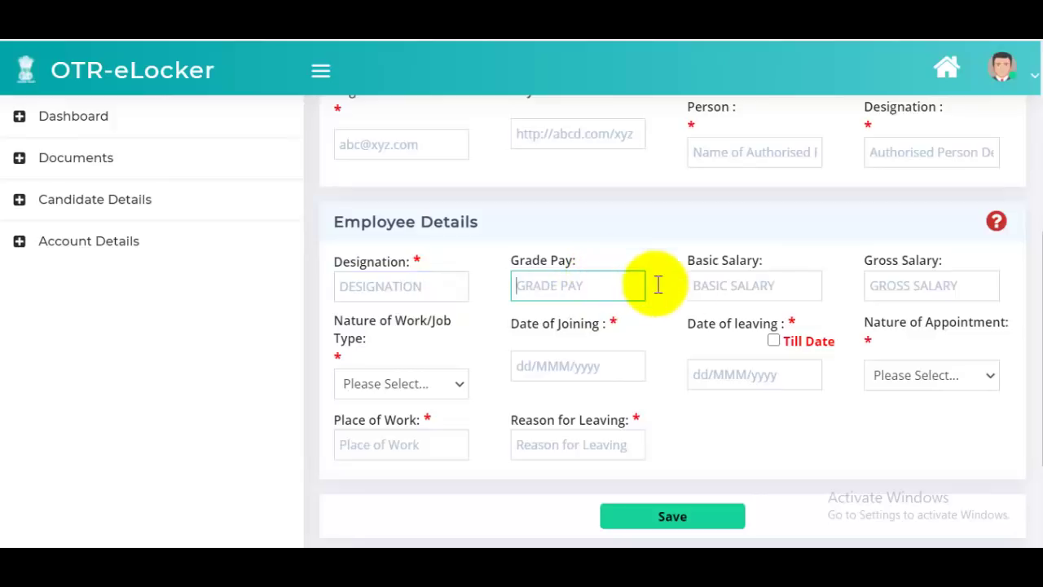
# - Leave salary, nature of work, joining/leaving dates and appointment empty, and save with no experience
pyautogui.click(781, 290)
pyautogui.click(879, 286)
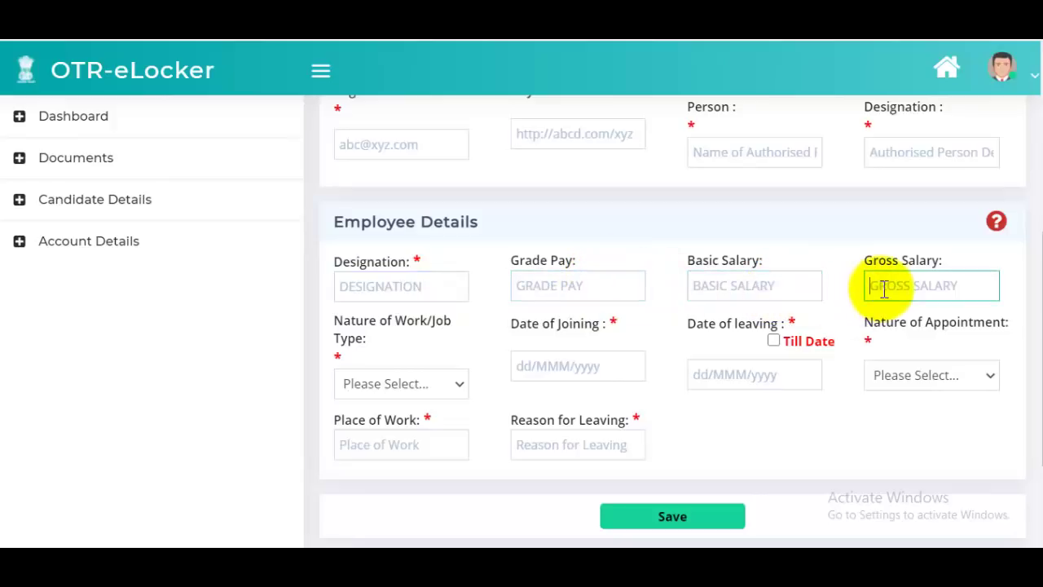
pyautogui.click(379, 385)
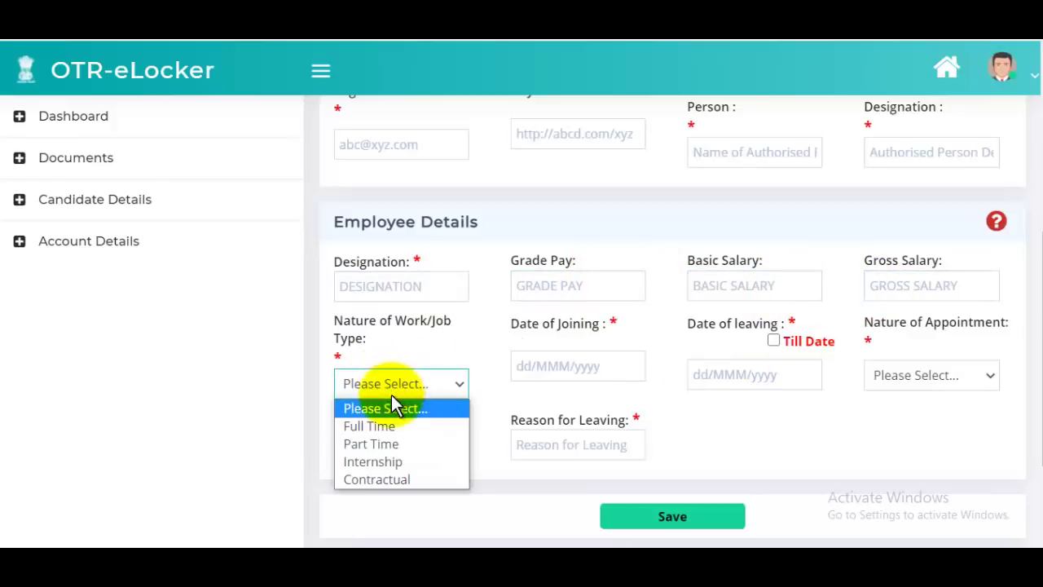
pyautogui.click(432, 426)
pyautogui.click(565, 371)
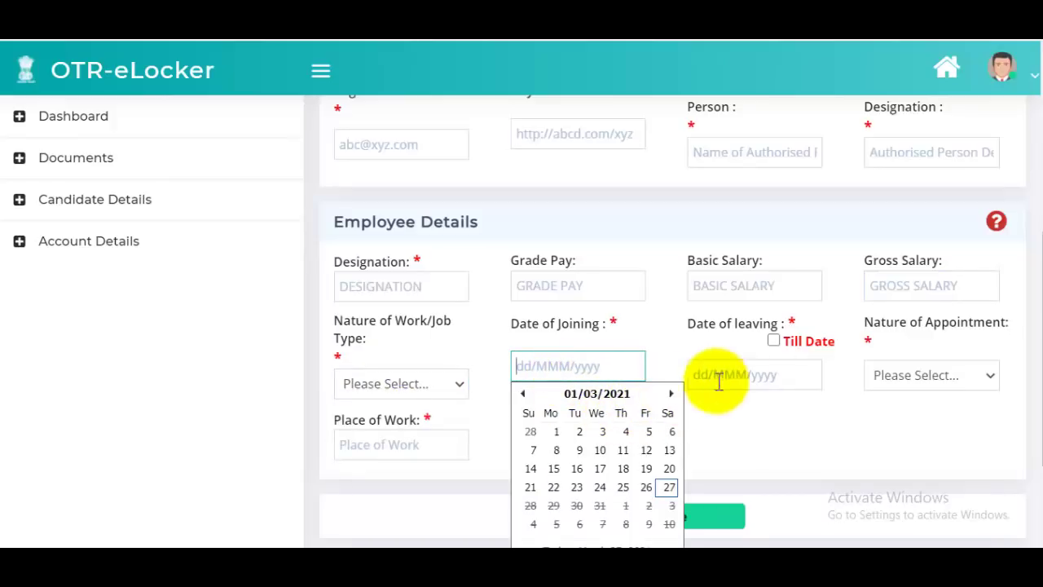
pyautogui.click(766, 371)
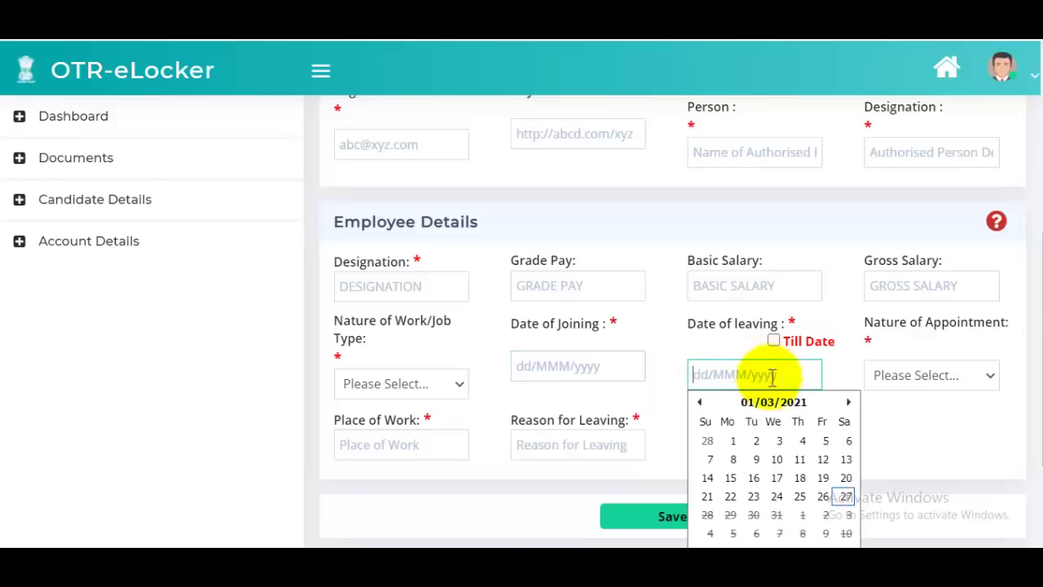
pyautogui.click(934, 377)
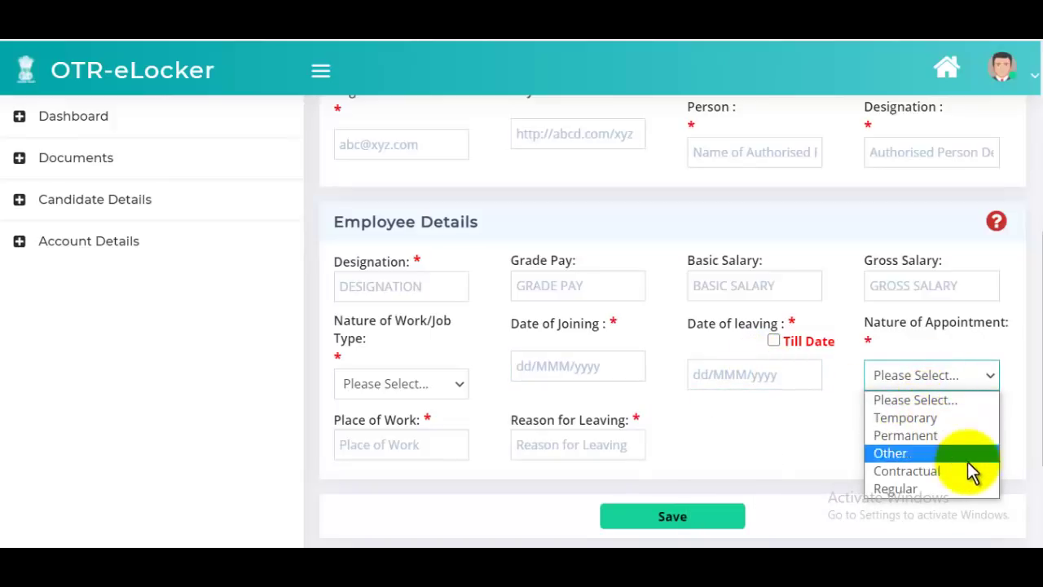
pyautogui.click(482, 508)
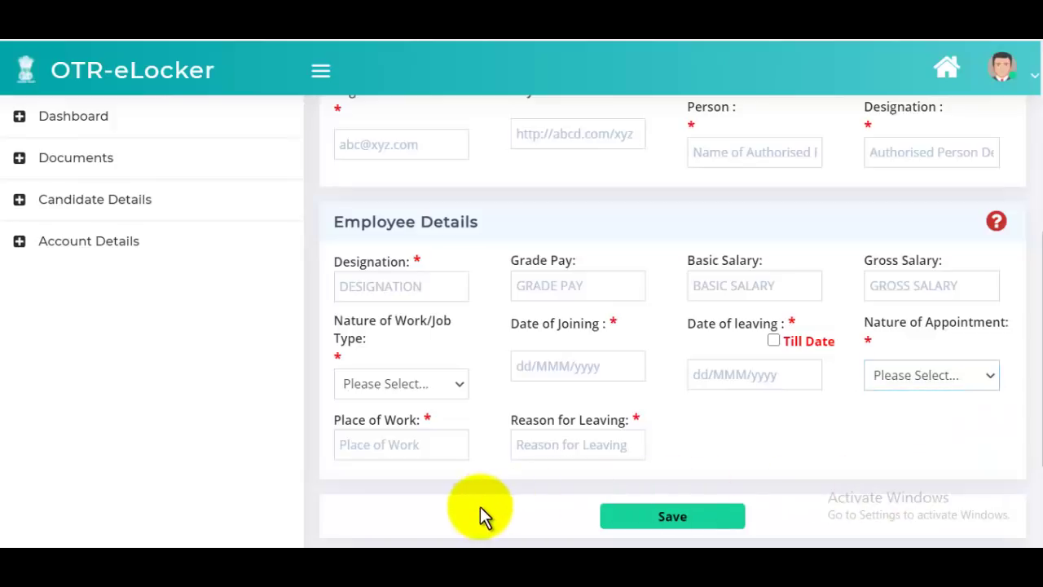
pyautogui.click(602, 461)
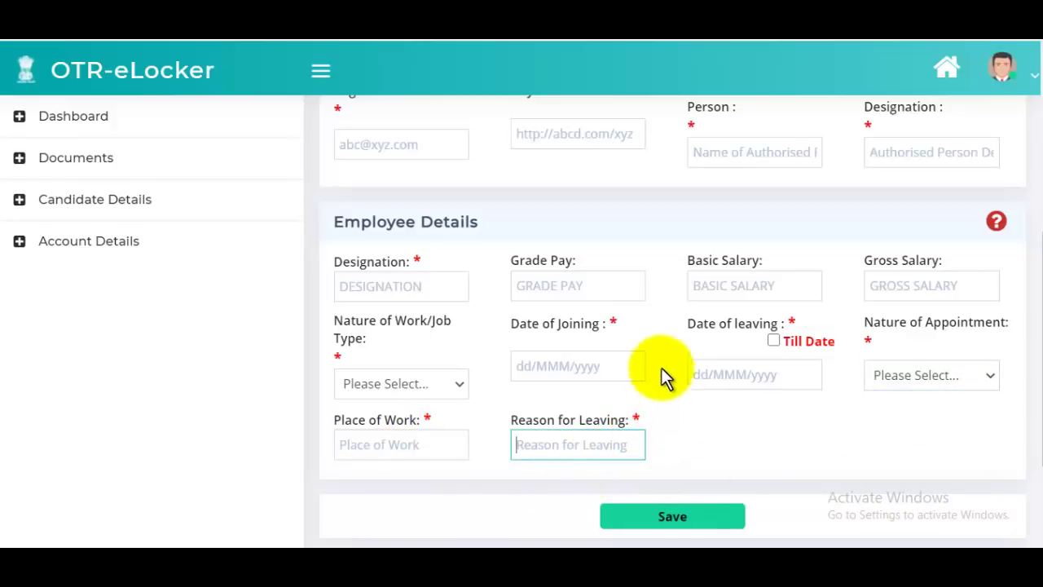
pyautogui.scroll(1, 677, 350)
pyautogui.scroll(-3, 676, 349)
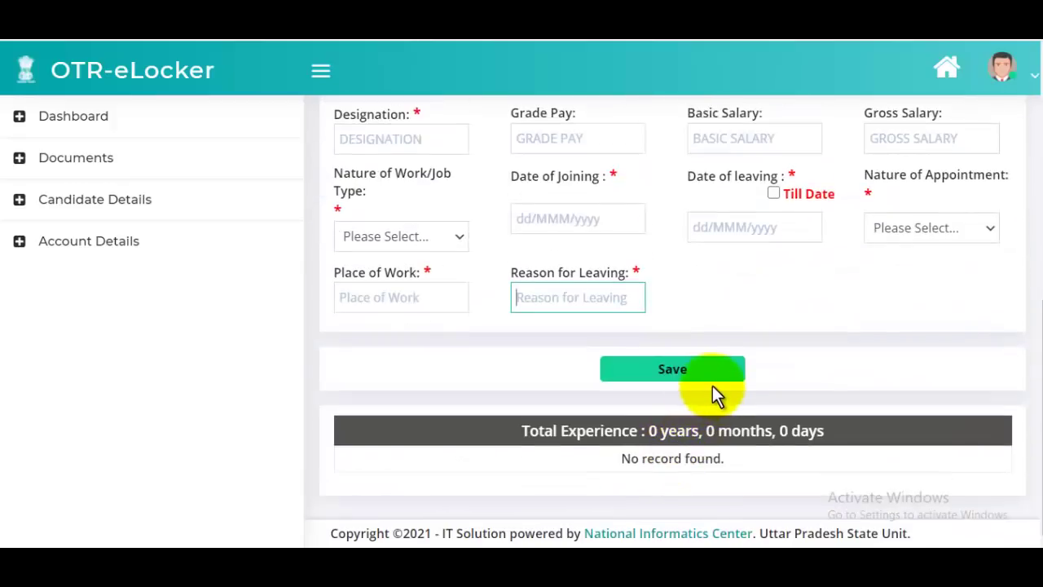
pyautogui.click(712, 386)
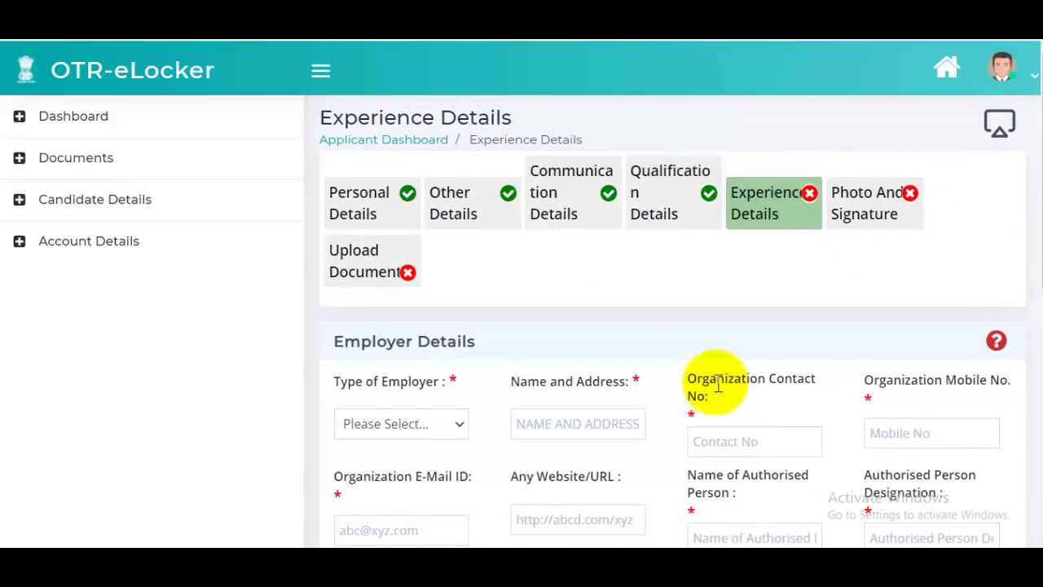
# - Go to Photo And Signature, dismiss the photo upload message, and start selecting a colour photo
pyautogui.click(849, 217)
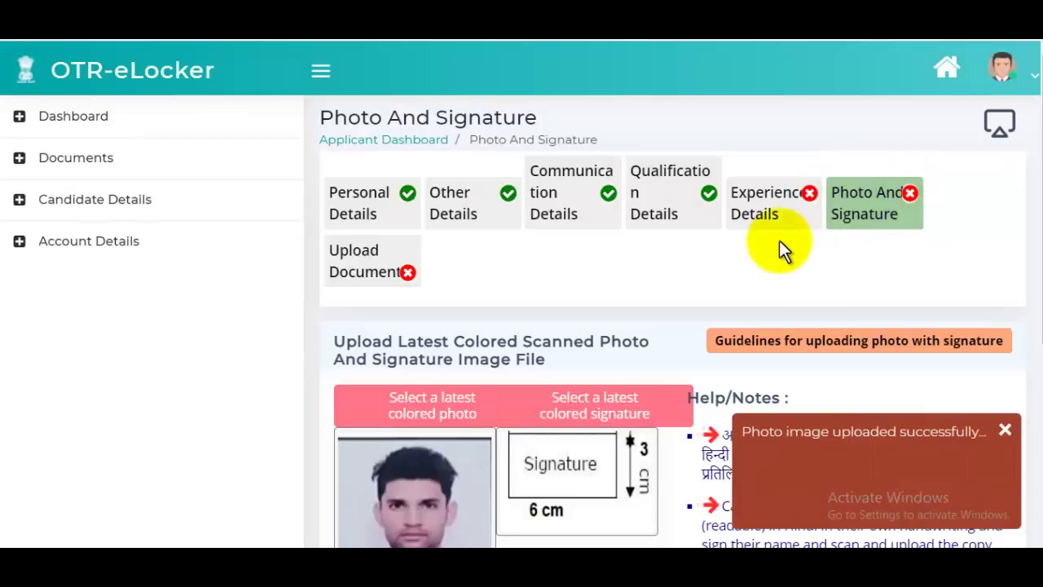
pyautogui.scroll(-2, 734, 269)
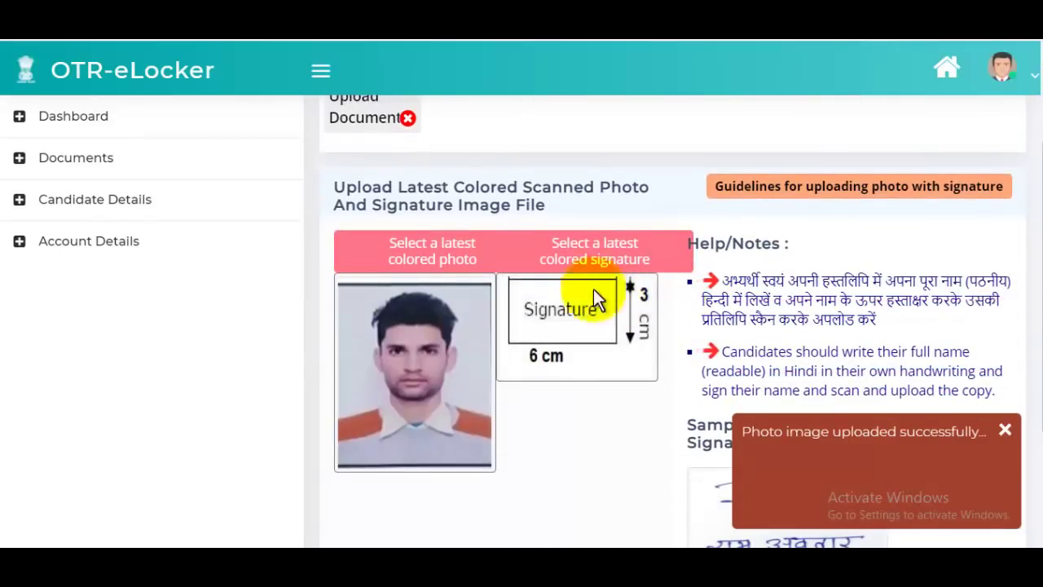
pyautogui.click(1005, 430)
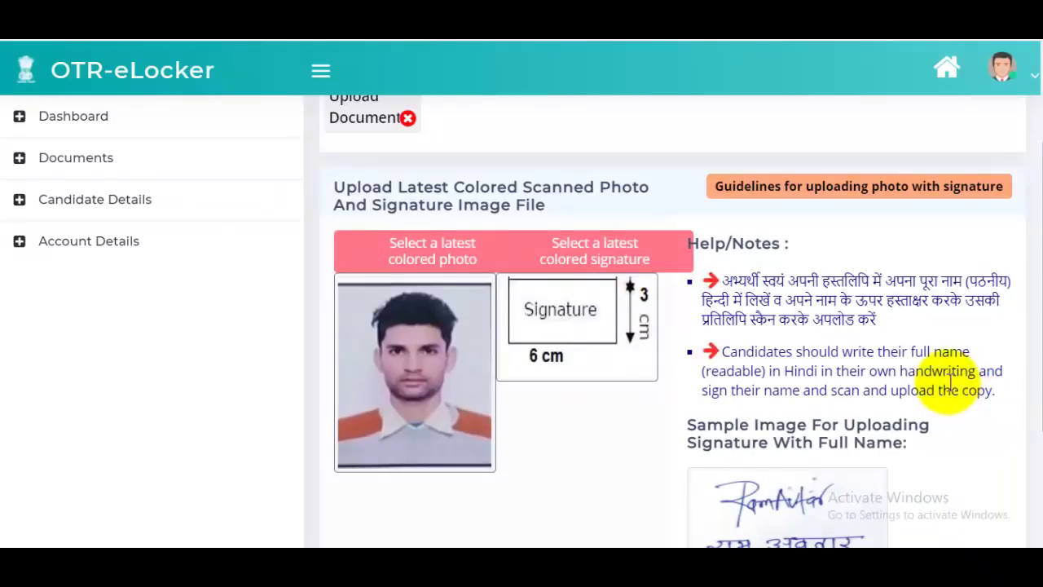
pyautogui.scroll(-3, 945, 383)
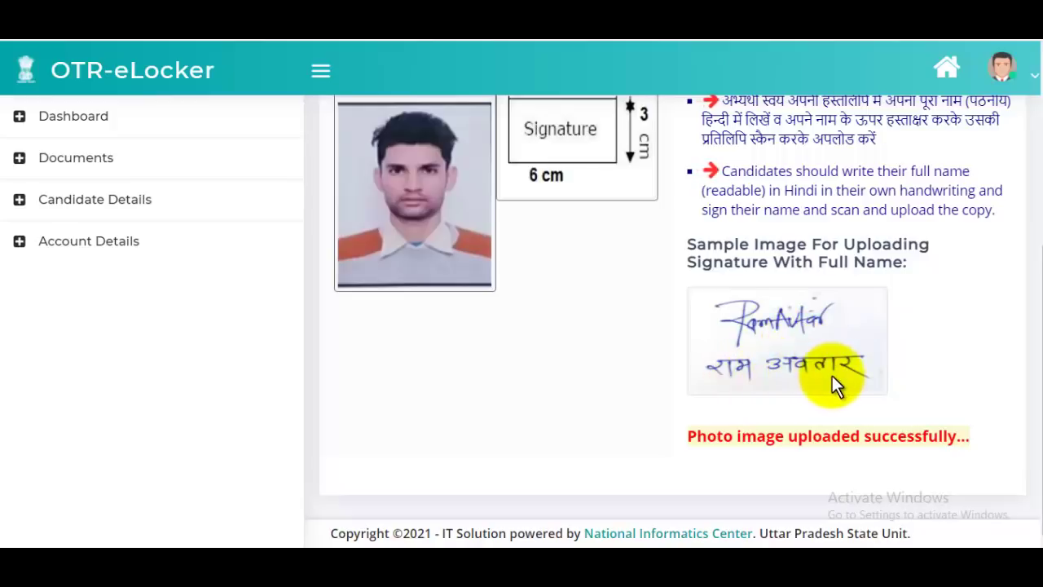
pyautogui.scroll(2, 832, 376)
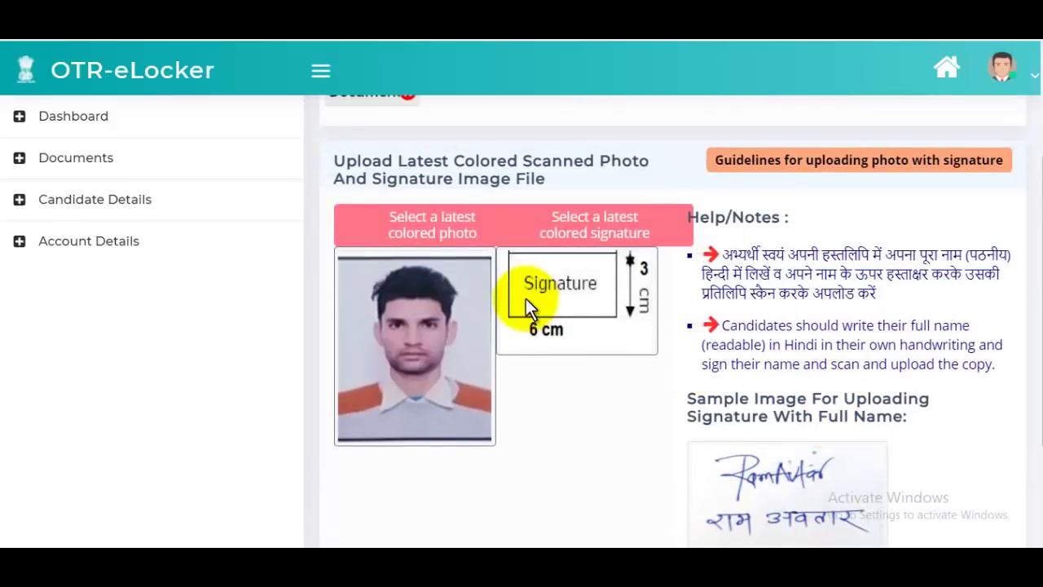
pyautogui.click(421, 239)
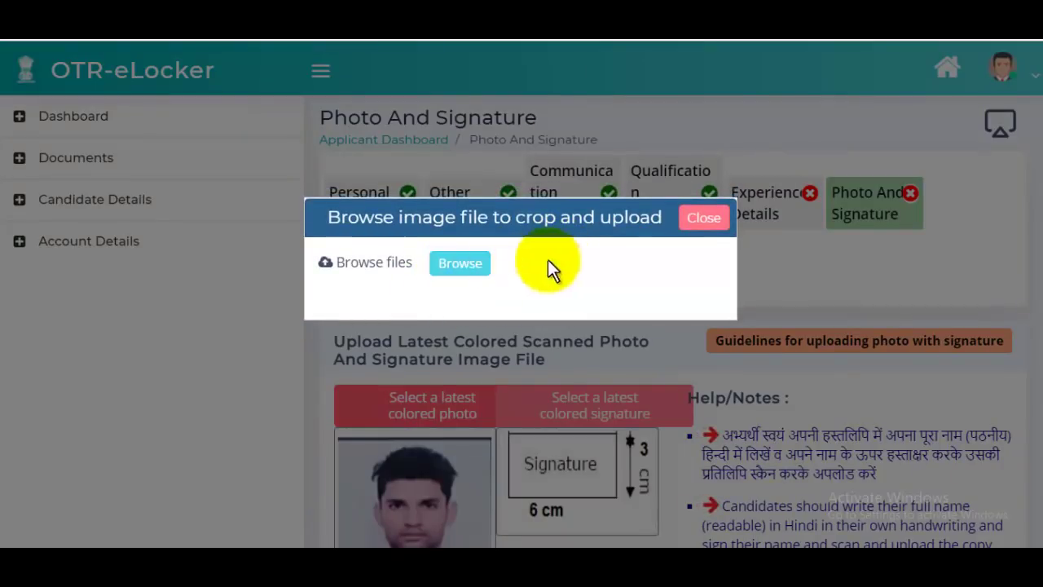
# - Close the photo window and pick the 'upss' signature image from the Downloads folder
pyautogui.click(706, 231)
pyautogui.scroll(-2, 614, 292)
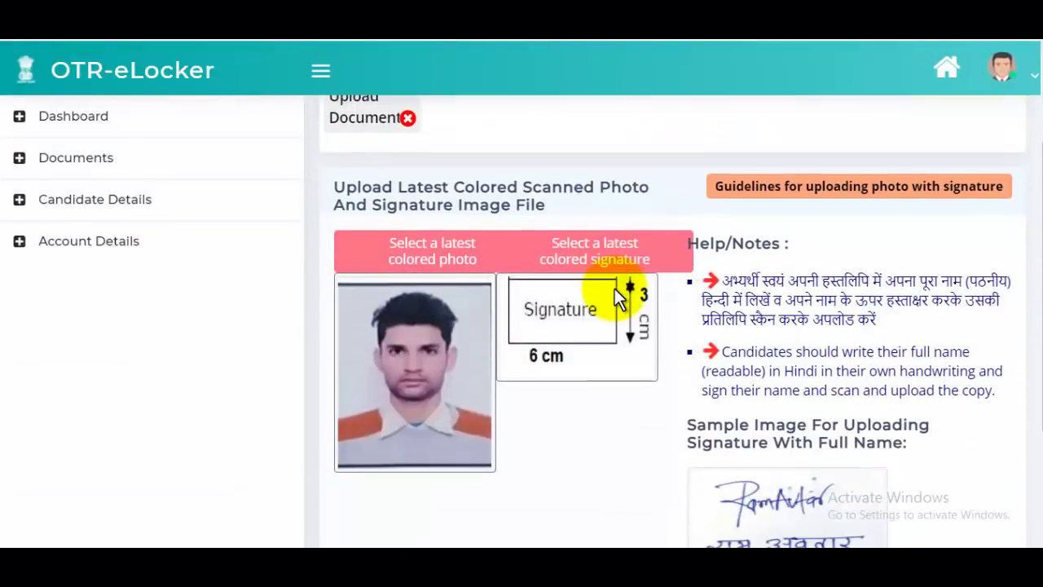
pyautogui.click(595, 261)
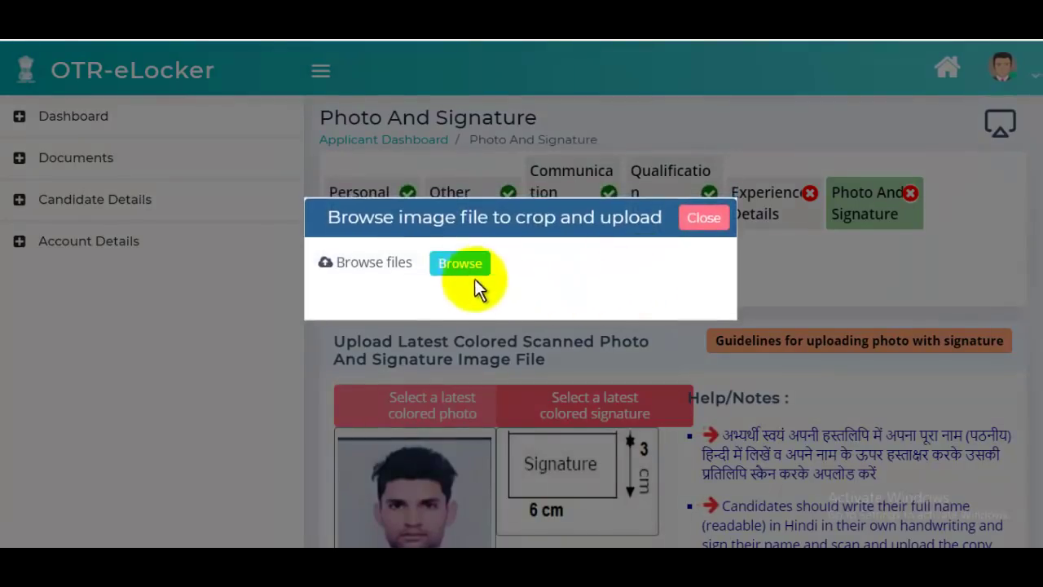
pyautogui.click(459, 262)
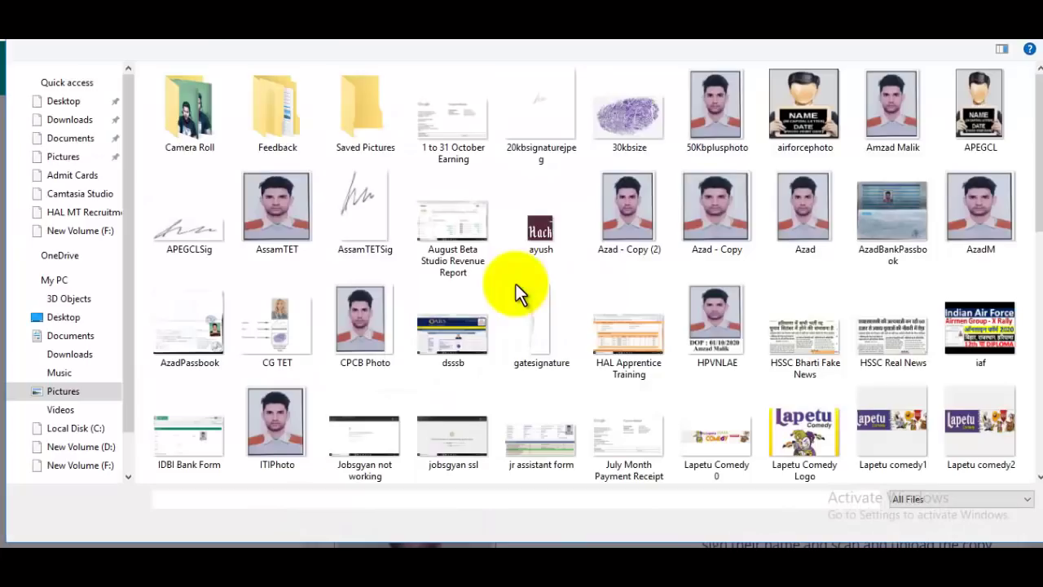
pyautogui.click(70, 120)
pyautogui.click(331, 499)
pyautogui.write('upss')
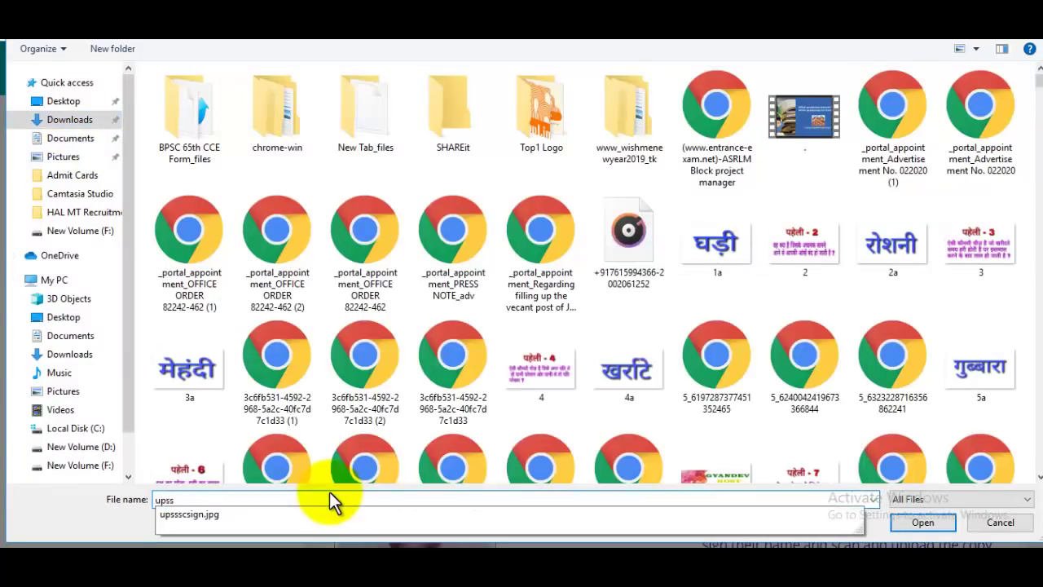
pyautogui.press('Down')
pyautogui.press('Return')
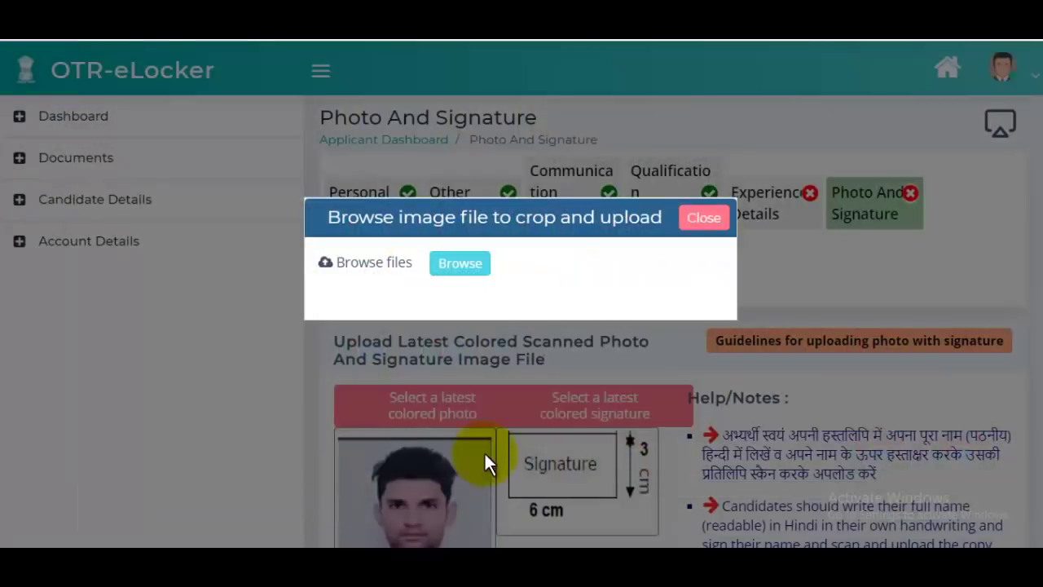
# - Position the signature in the crop frame, crop and save it, then dismiss the success message
pyautogui.scroll(-6, 500, 400)
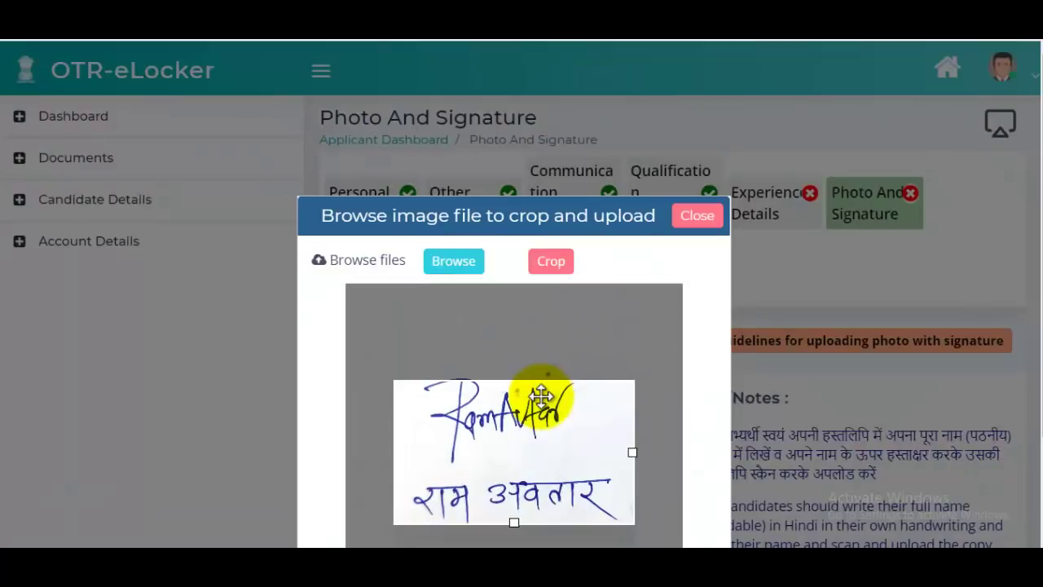
pyautogui.moveTo(563, 458); pyautogui.dragTo(566, 473)
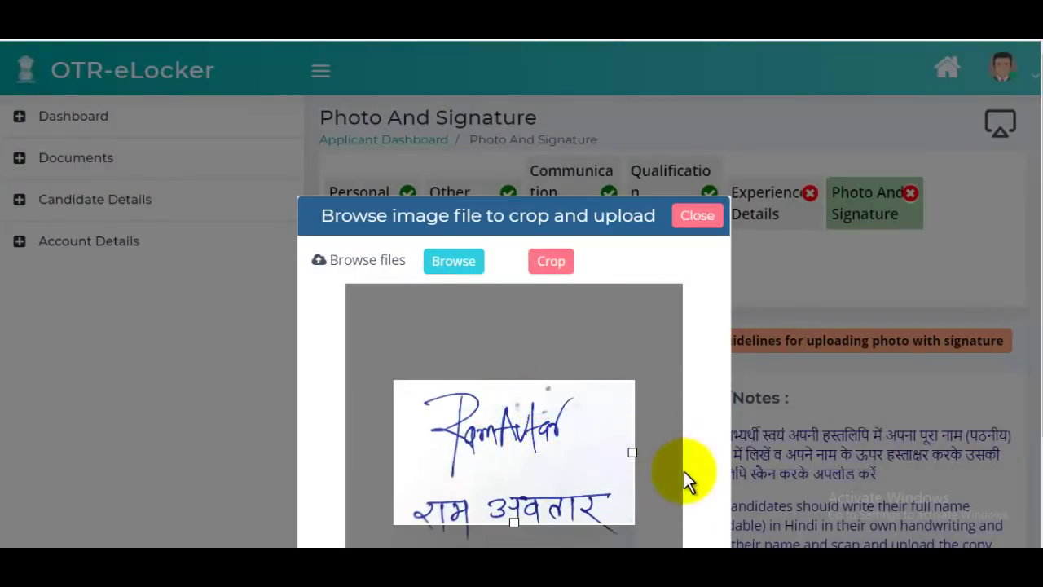
pyautogui.moveTo(590, 389); pyautogui.dragTo(594, 268)
pyautogui.moveTo(616, 464)
pyautogui.mouseDown()
pyautogui.moveTo(606, 480)
pyautogui.moveTo(611, 473)
pyautogui.mouseUp()
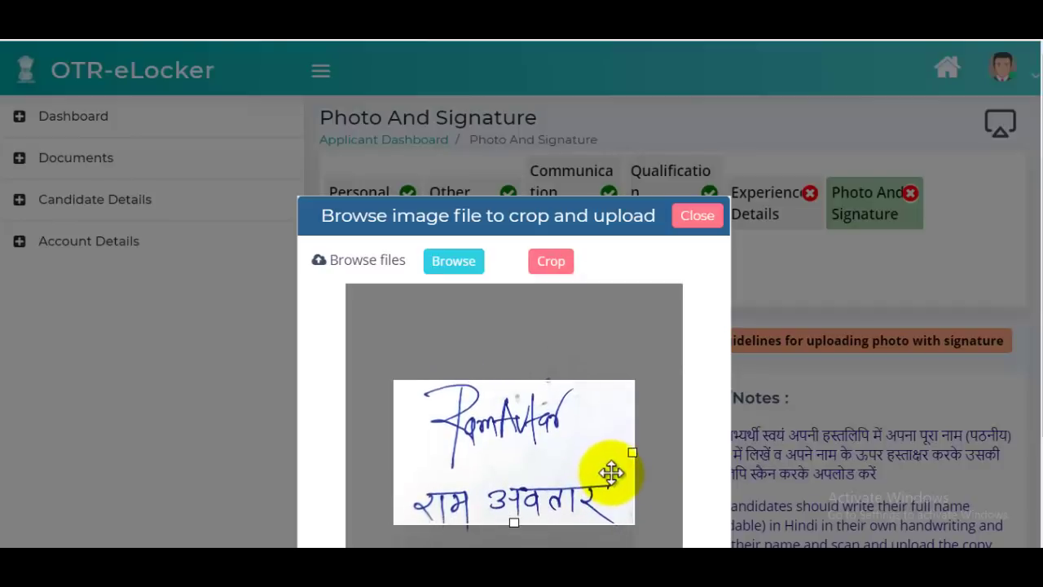
pyautogui.click(564, 265)
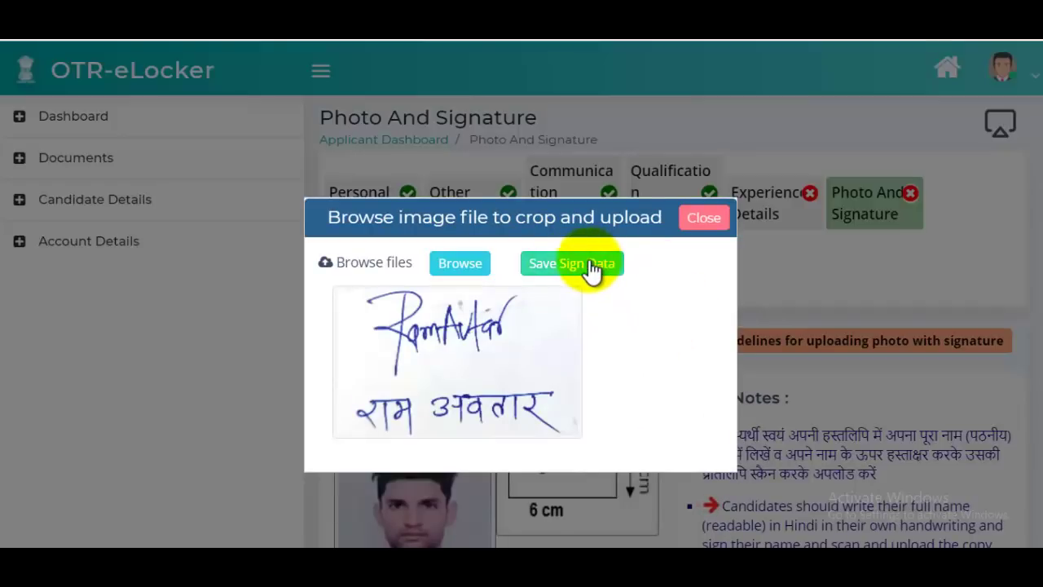
pyautogui.click(591, 269)
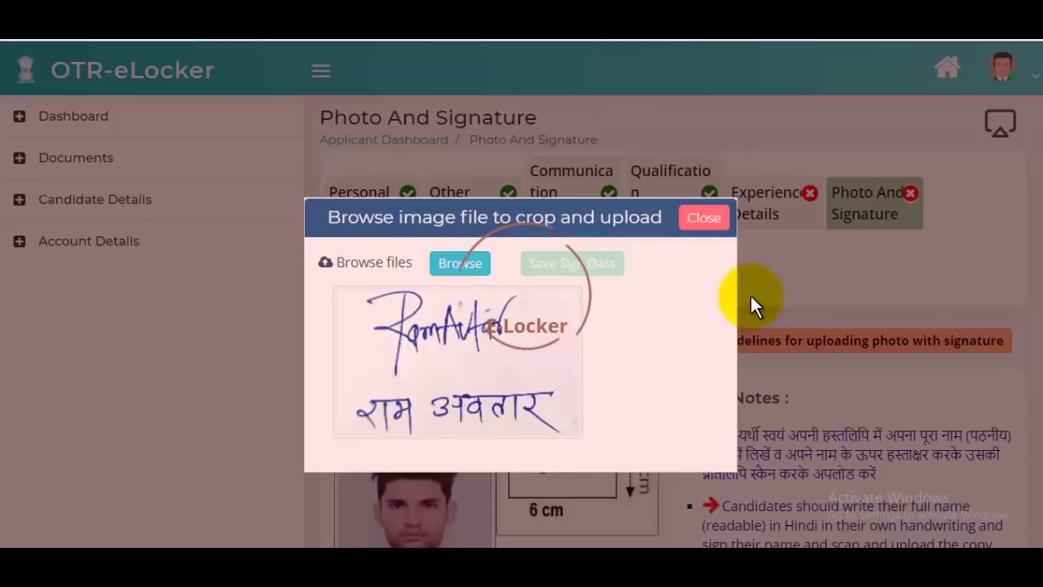
pyautogui.scroll(-4, 774, 296)
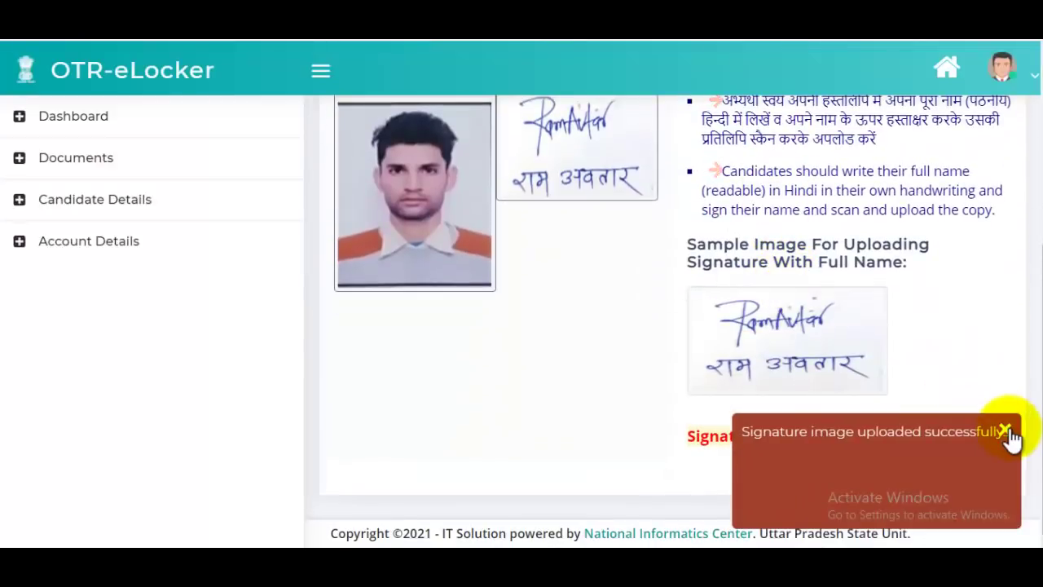
pyautogui.click(1008, 432)
pyautogui.scroll(4, 906, 291)
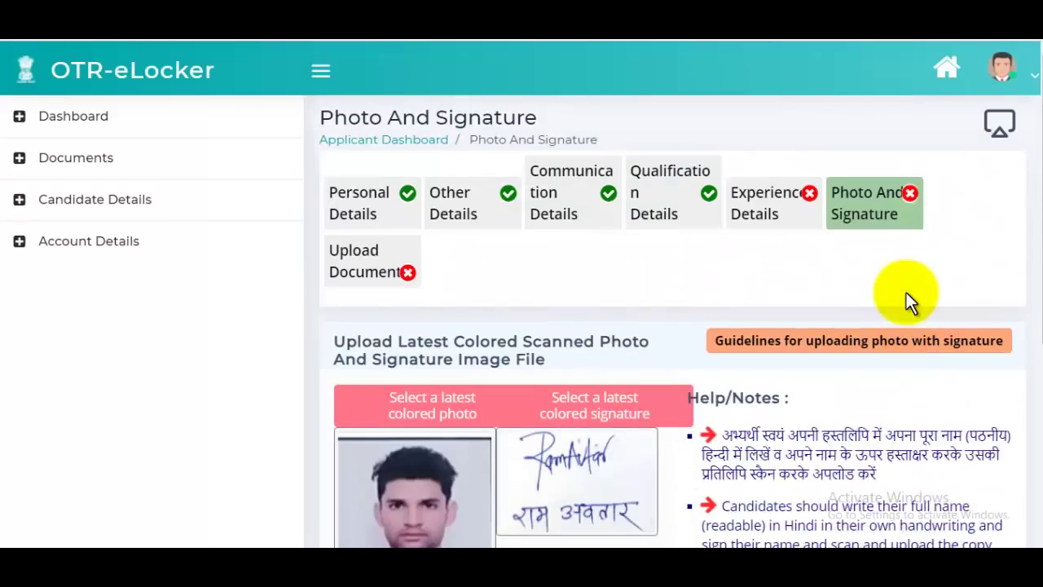
# - Set the upload to Identity Proof Related Documents > Photo ID Card > Photo ID Card > Aadhar Card
pyautogui.click(352, 269)
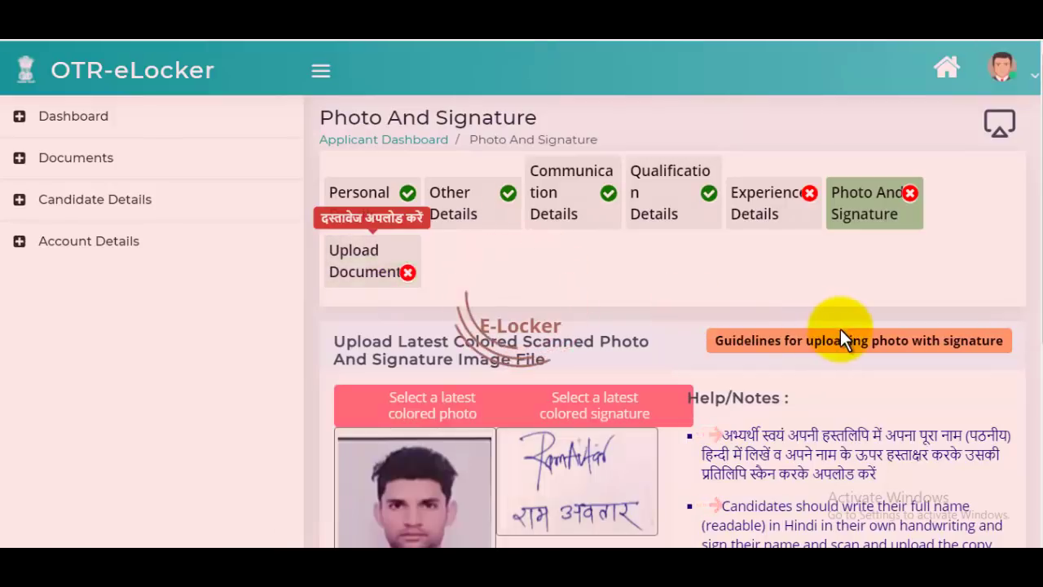
pyautogui.scroll(-4, 710, 321)
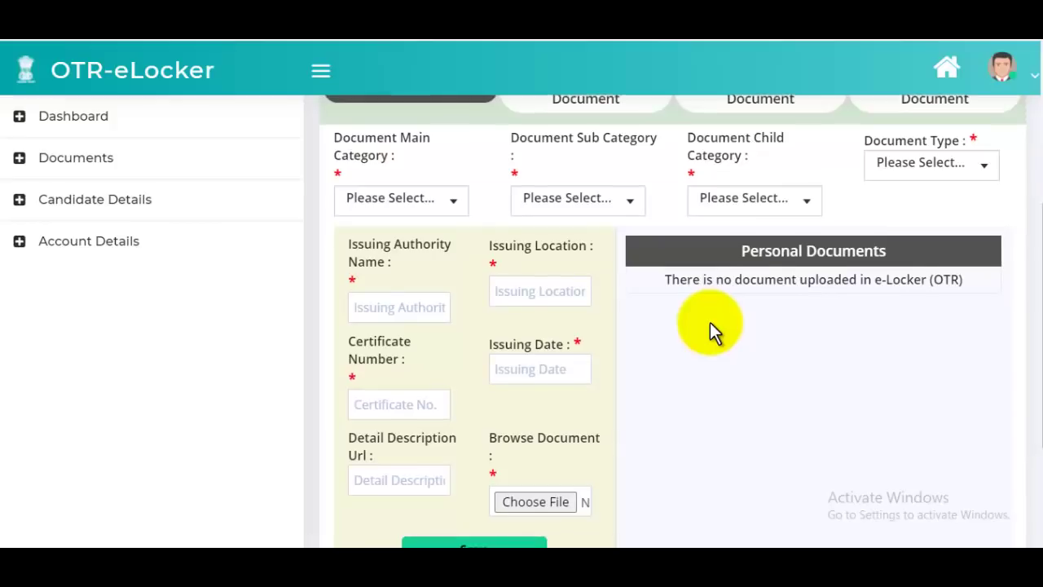
pyautogui.scroll(-2, 710, 322)
pyautogui.scroll(5, 710, 322)
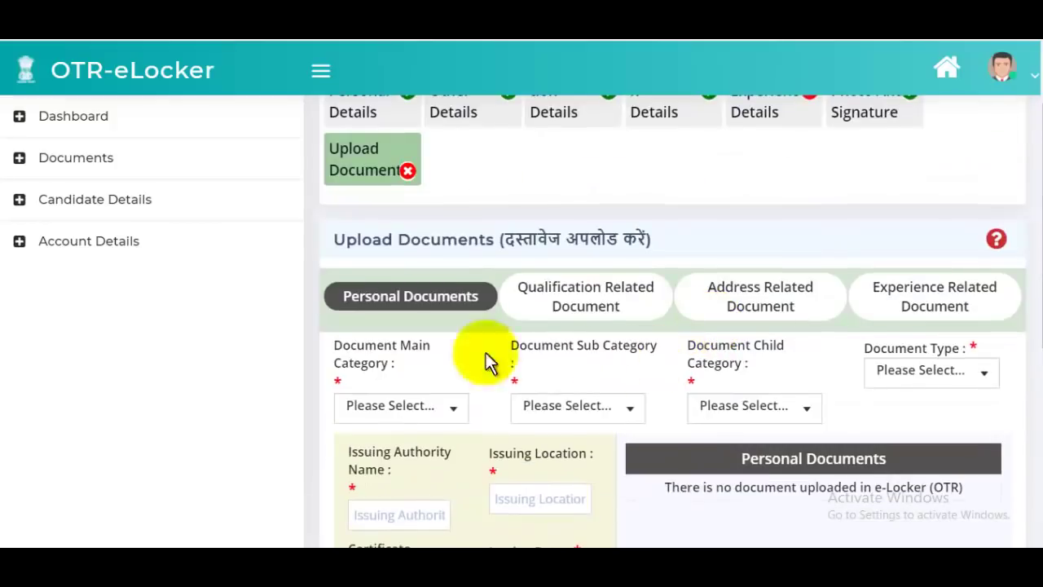
pyautogui.click(442, 412)
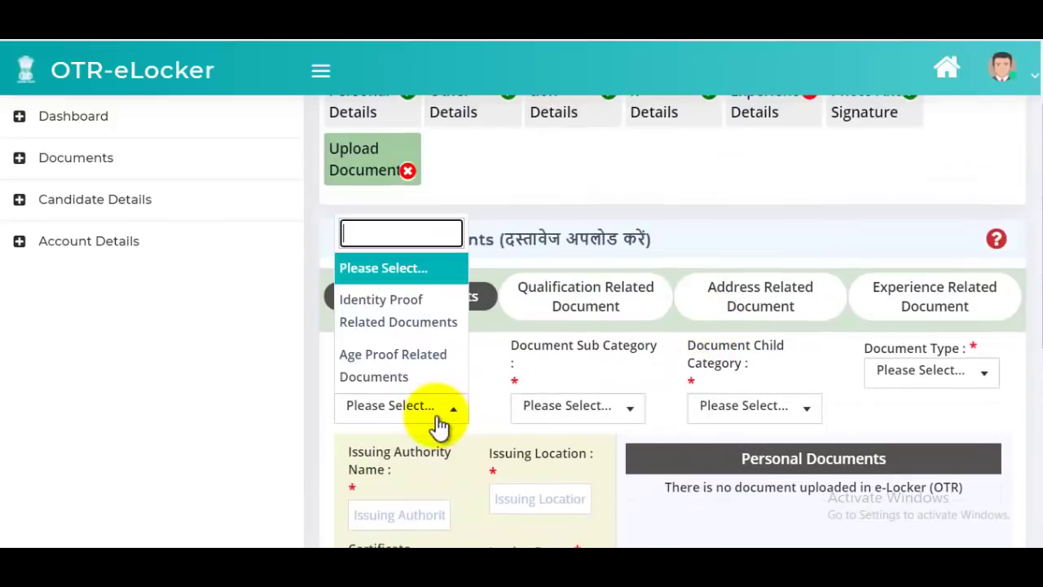
pyautogui.click(425, 318)
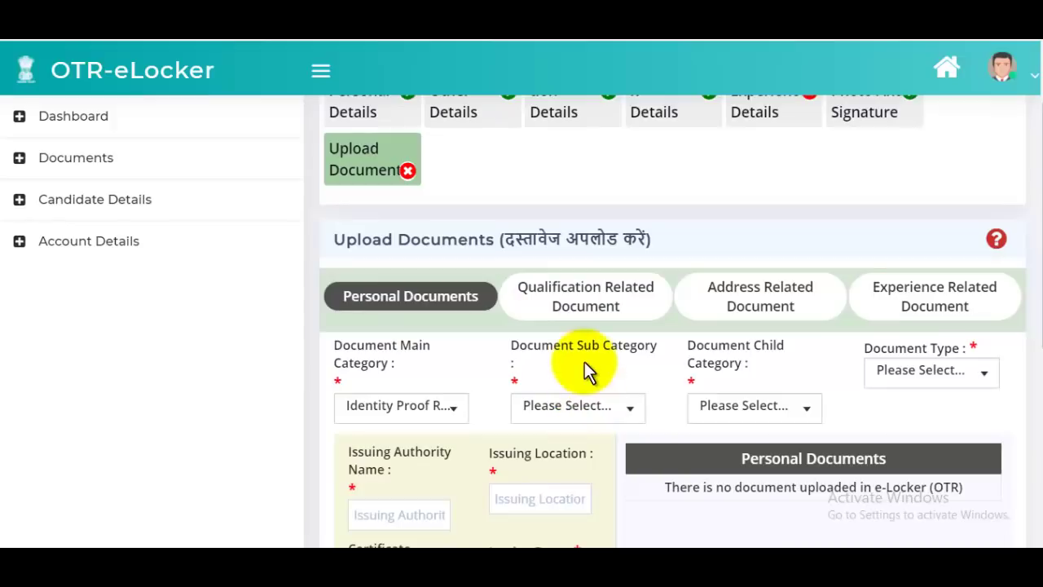
pyautogui.scroll(-1, 631, 366)
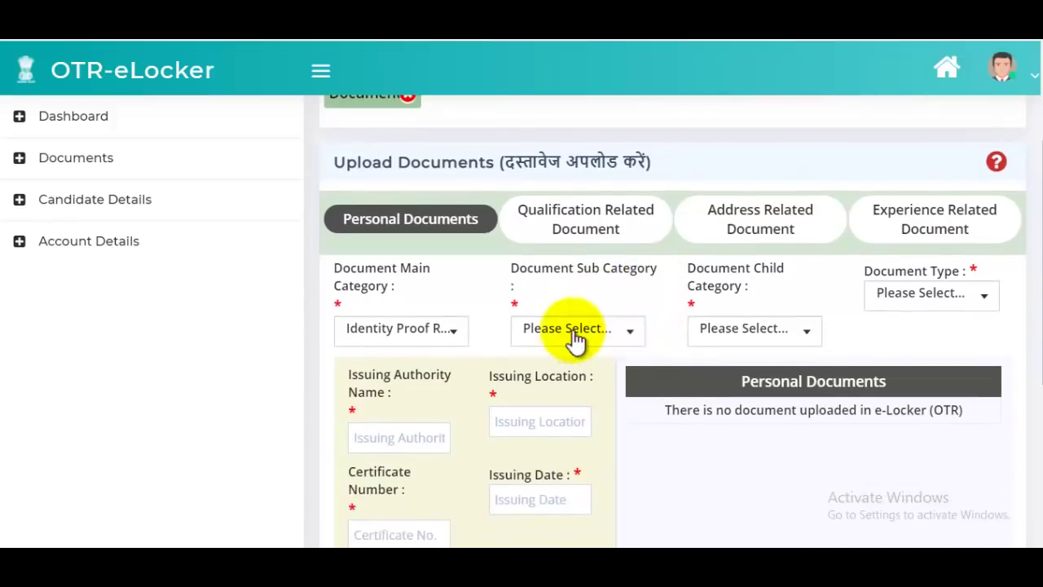
pyautogui.click(576, 334)
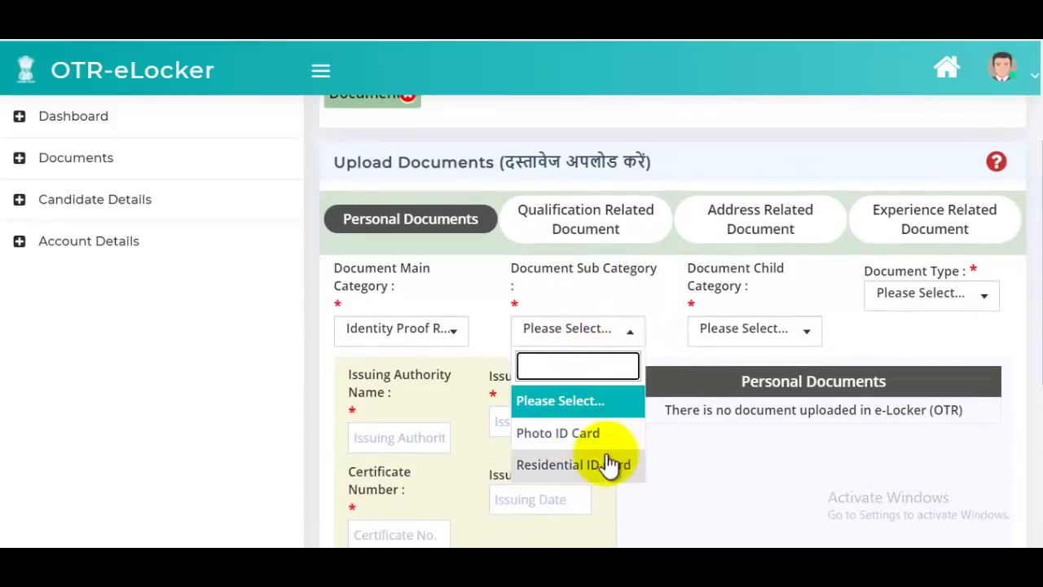
pyautogui.click(573, 432)
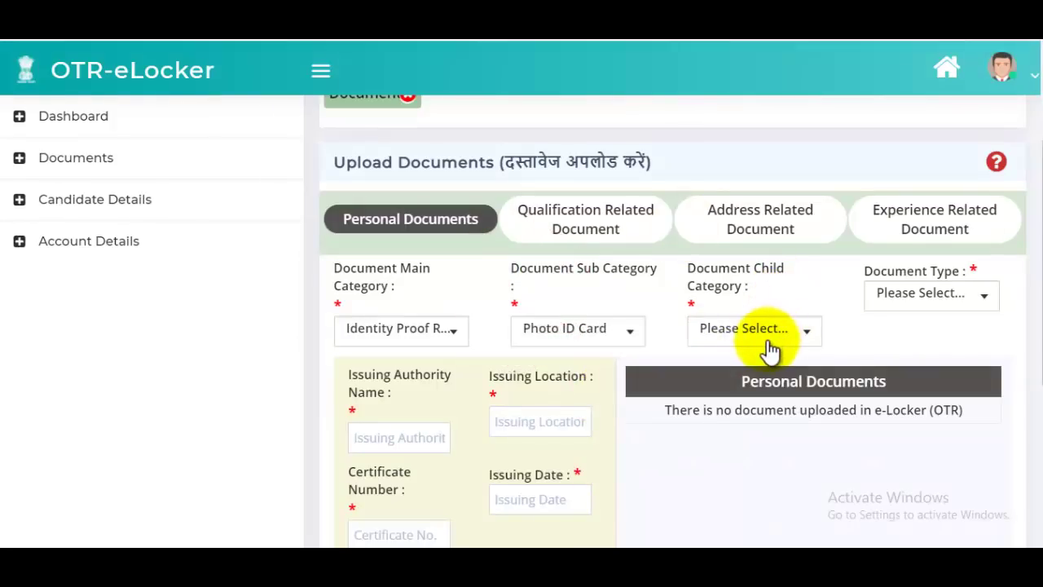
pyautogui.click(766, 340)
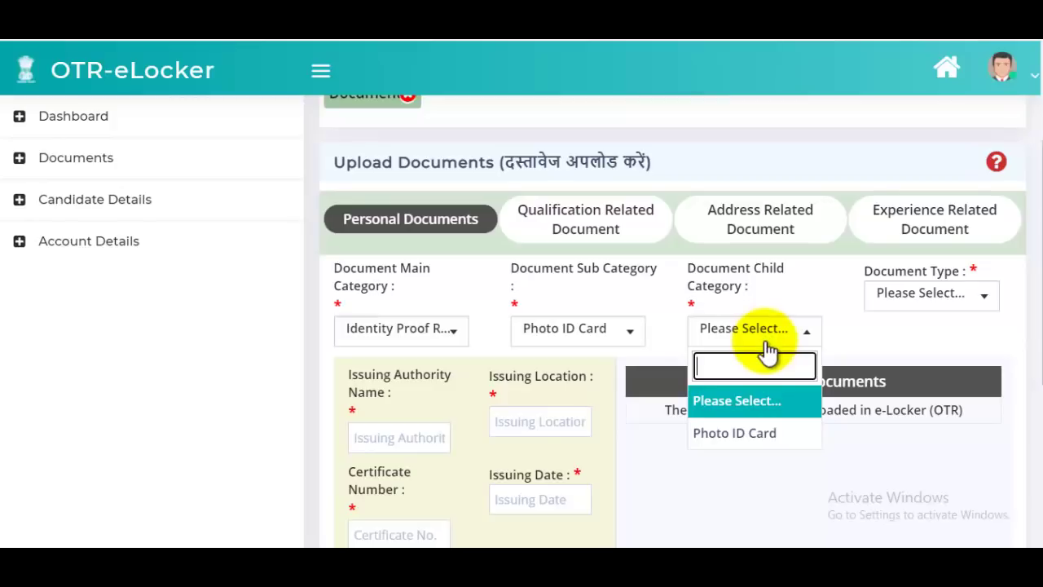
pyautogui.click(738, 436)
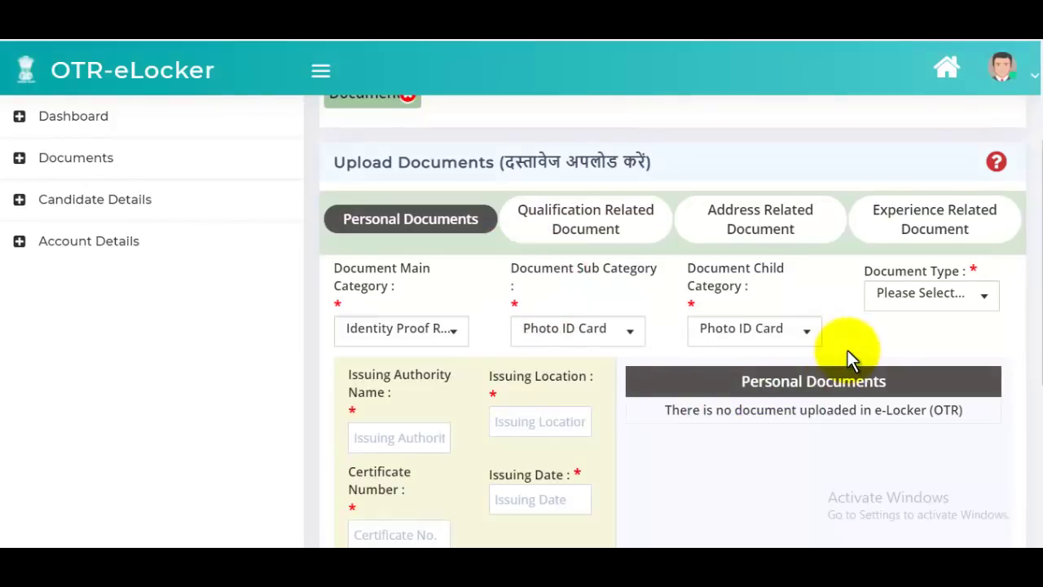
pyautogui.click(923, 296)
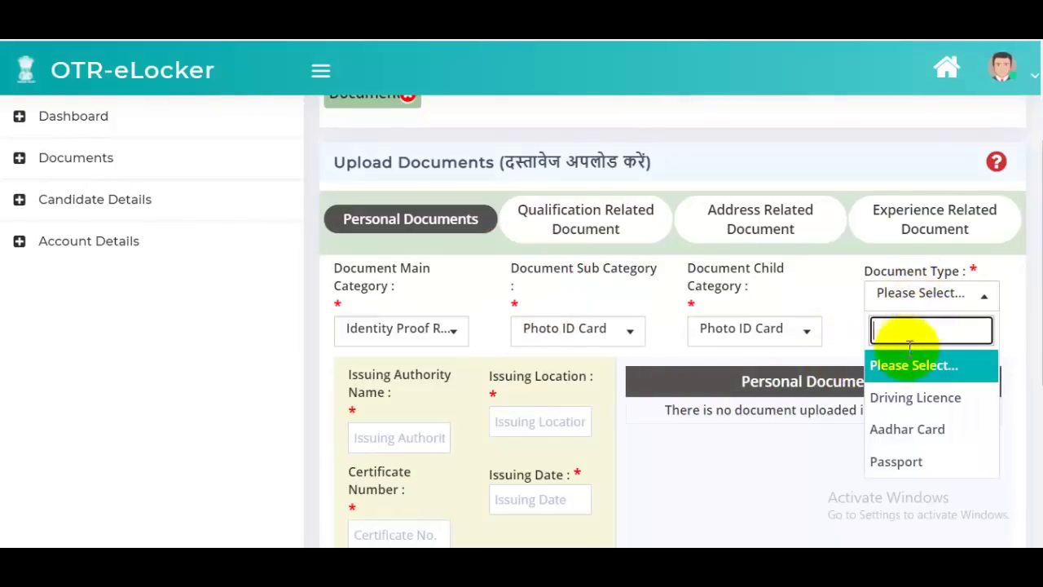
pyautogui.click(923, 435)
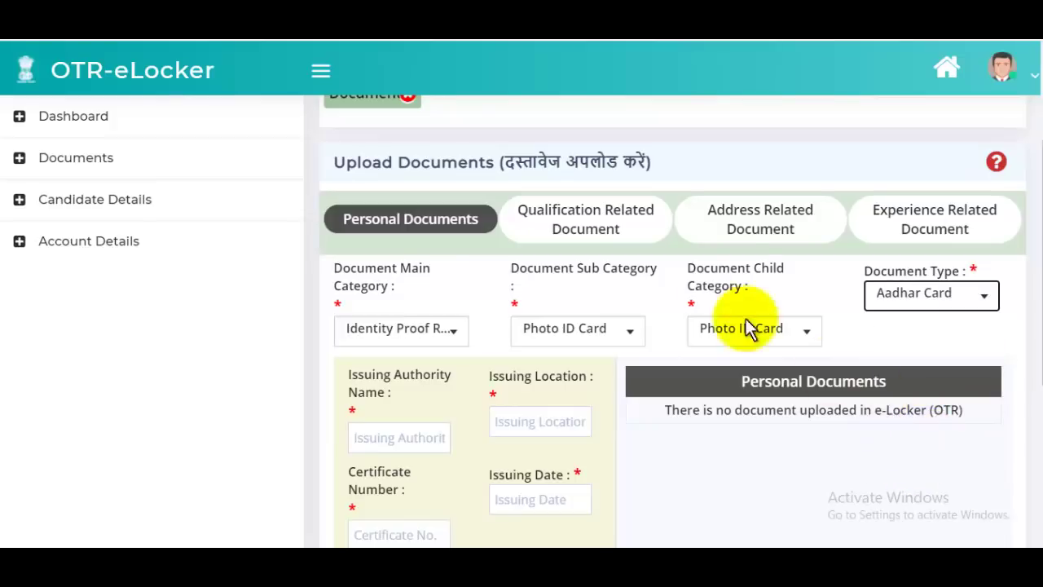
# - Enter 'Mum' as issuing location, pass through certificate, date and URL fields, then save the Aadhar Card
pyautogui.scroll(-3, 737, 282)
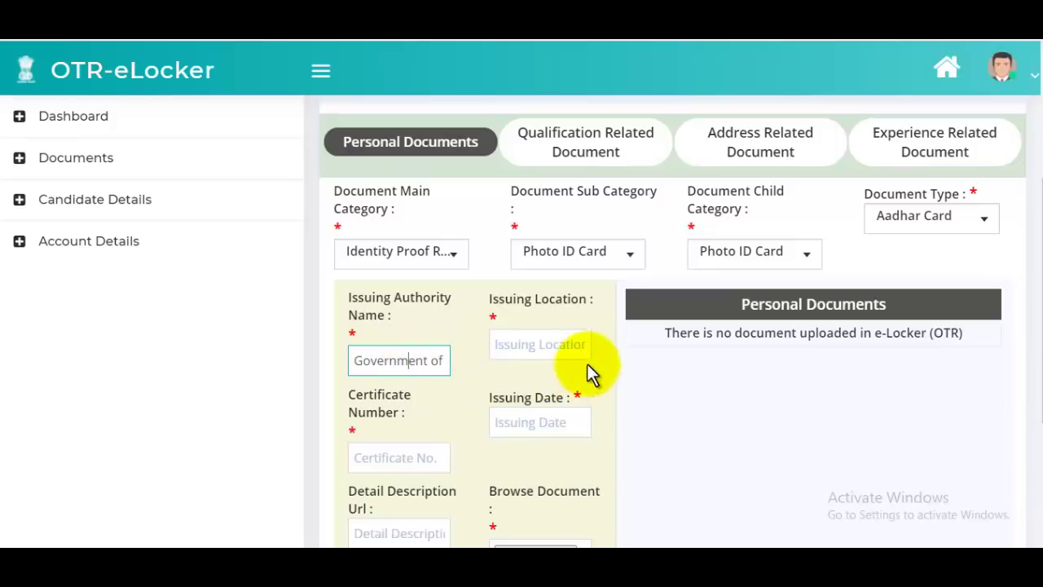
pyautogui.click(538, 346)
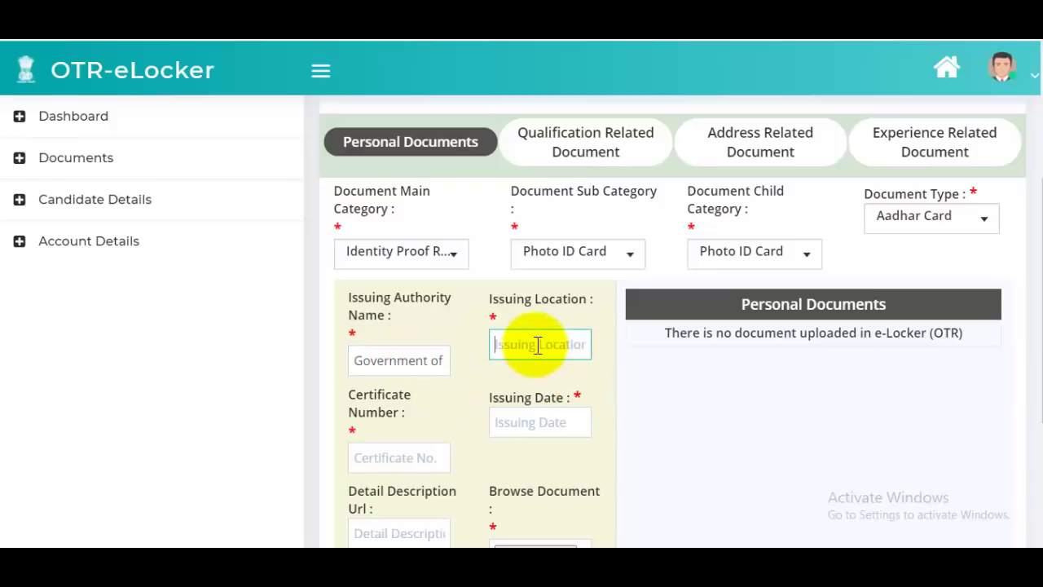
pyautogui.write('Mumbai')
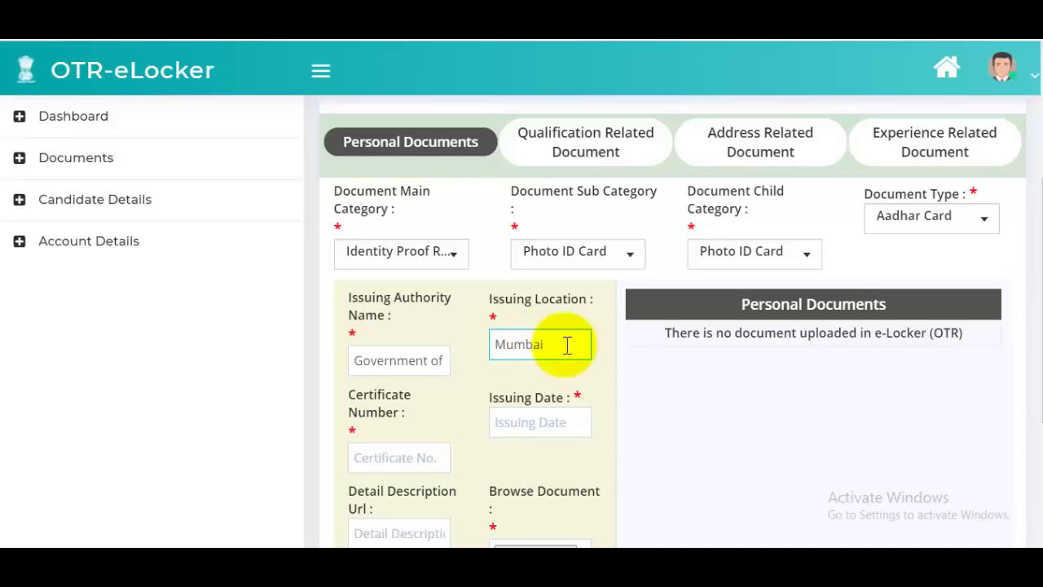
pyautogui.click(400, 458)
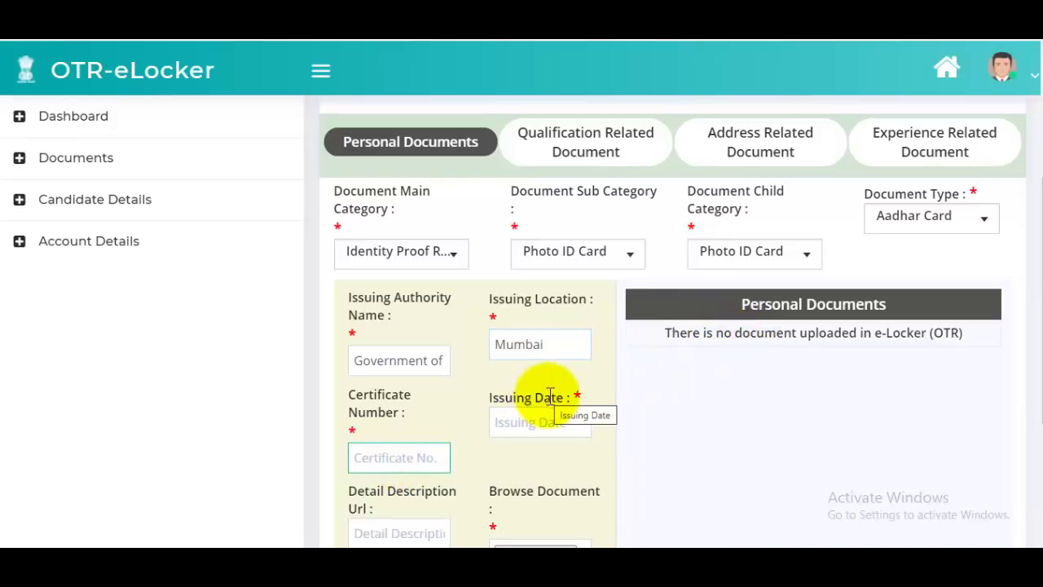
pyautogui.click(551, 422)
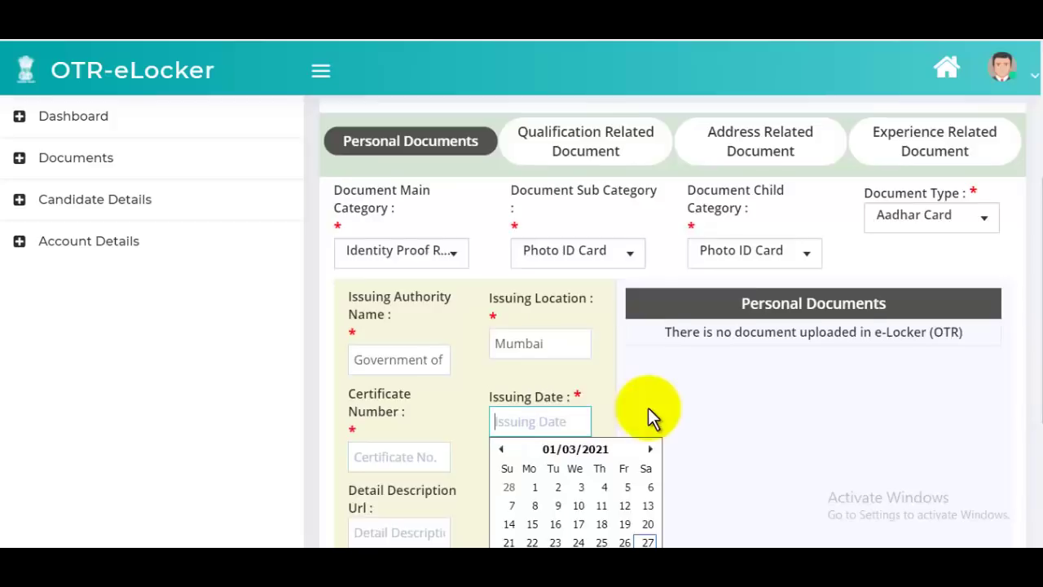
pyautogui.scroll(-1, 649, 419)
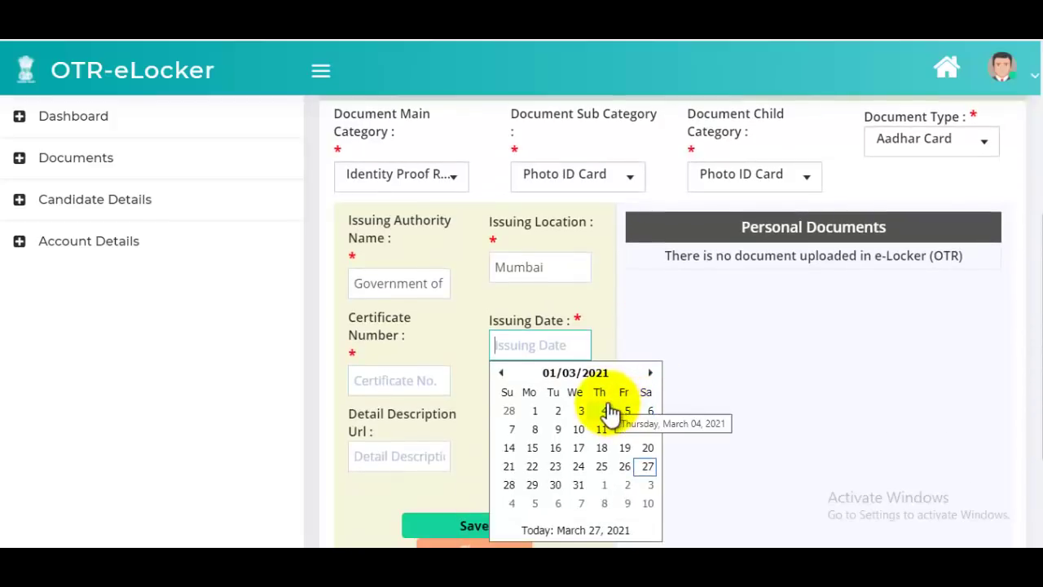
pyautogui.click(669, 409)
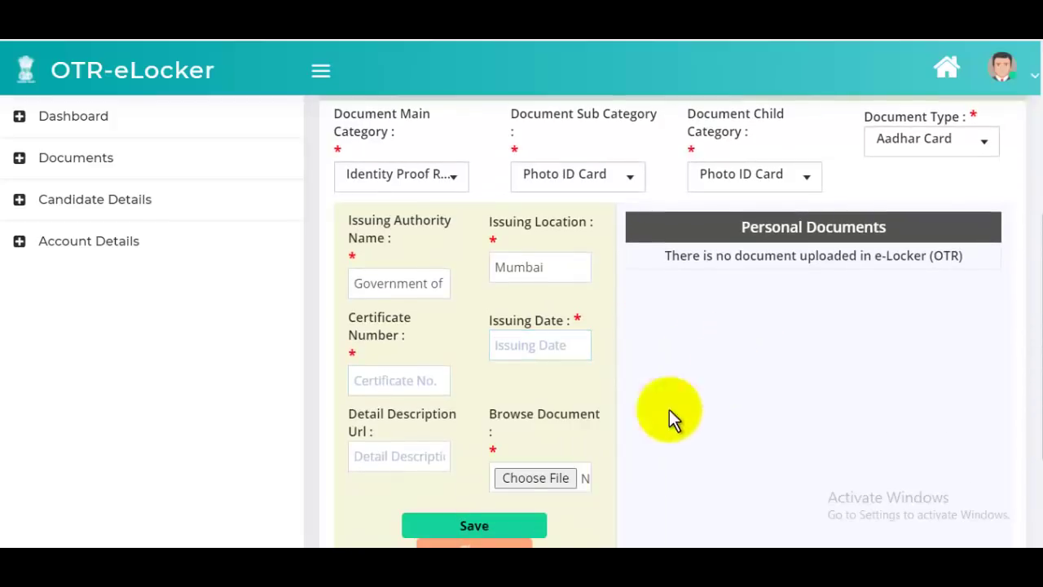
pyautogui.click(422, 461)
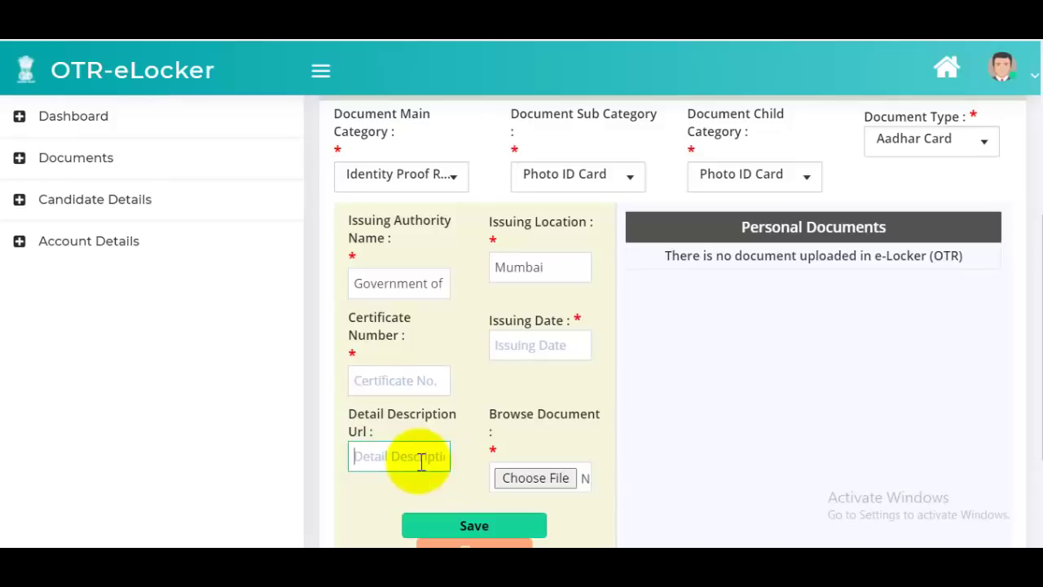
pyautogui.scroll(-2, 430, 452)
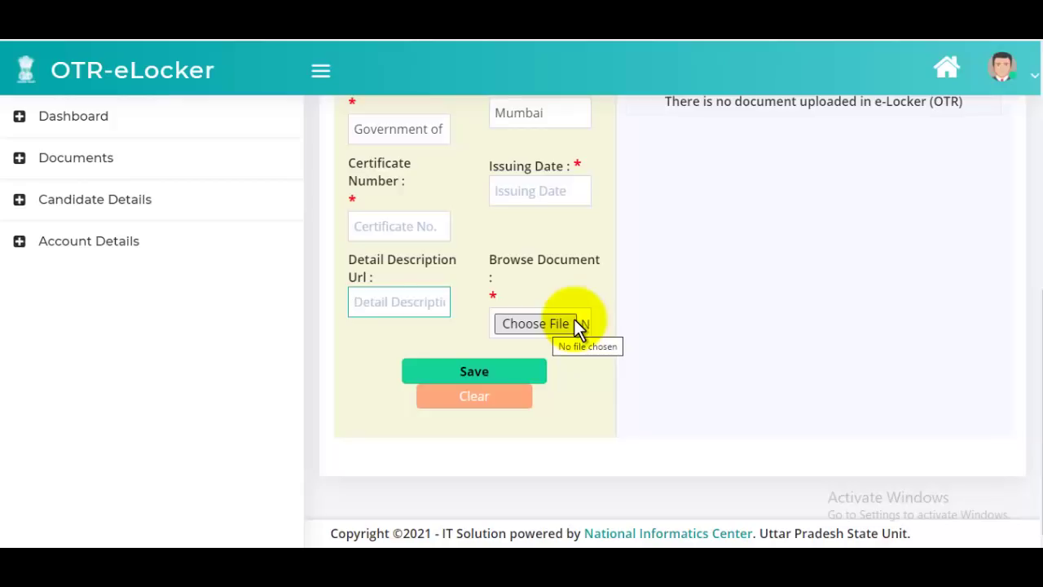
pyautogui.scroll(5, 576, 329)
pyautogui.scroll(-5, 562, 359)
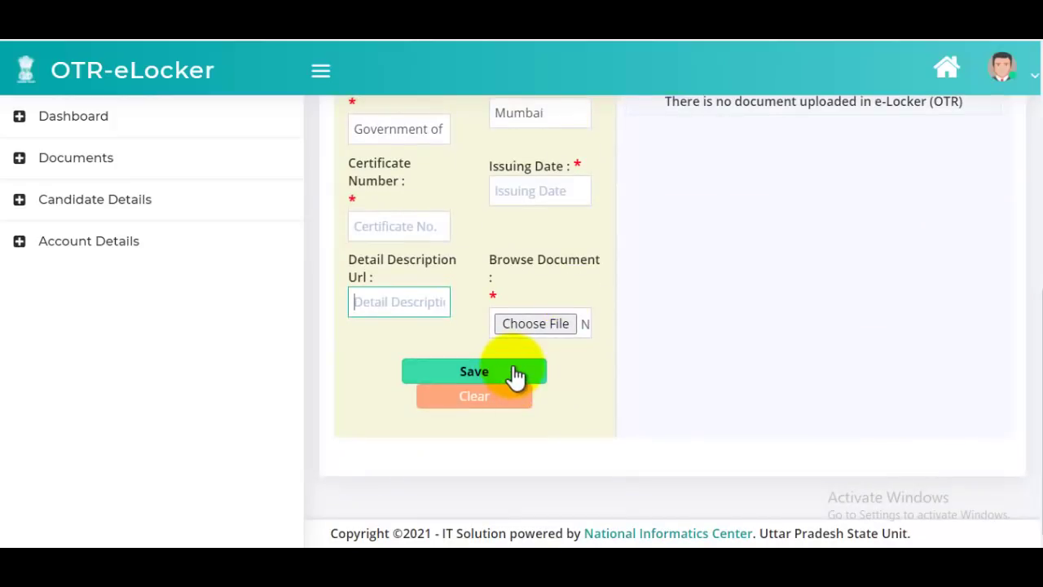
pyautogui.click(515, 375)
pyautogui.scroll(-5, 715, 284)
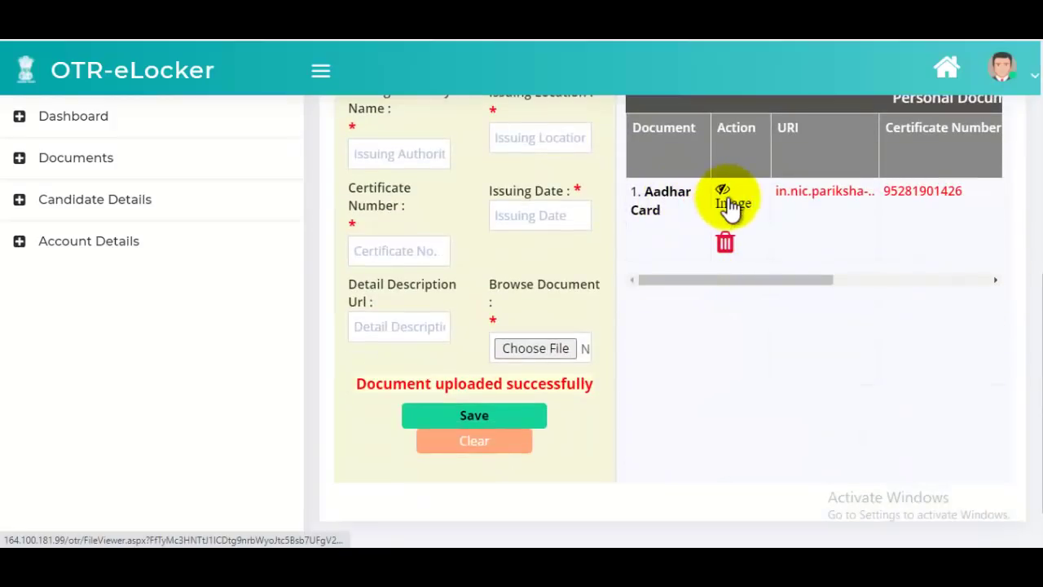
pyautogui.scroll(4, 729, 205)
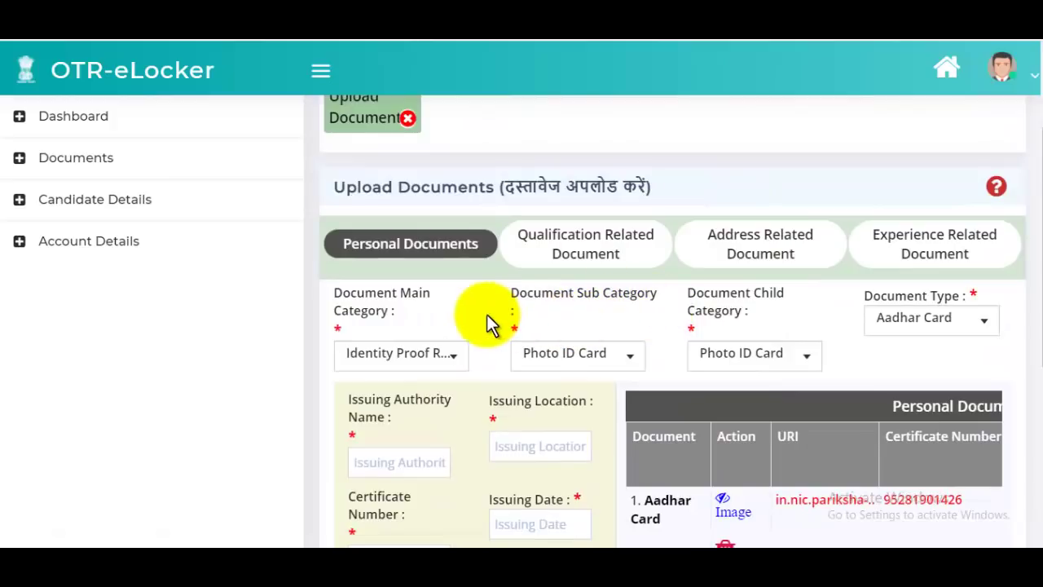
# - Switch to qualification documents and choose Academic Qualification as the main category
pyautogui.click(589, 253)
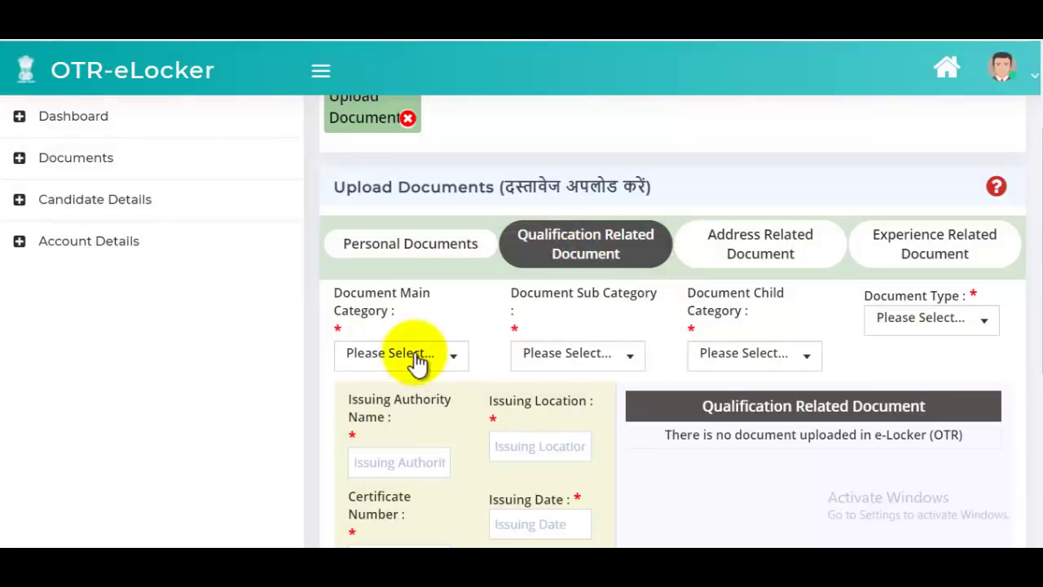
pyautogui.click(417, 360)
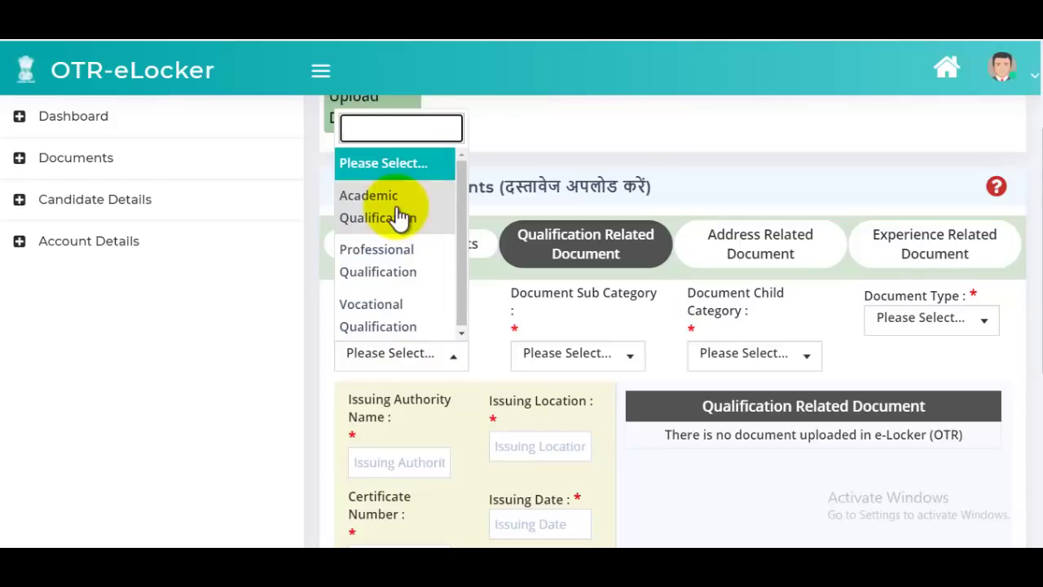
pyautogui.click(399, 216)
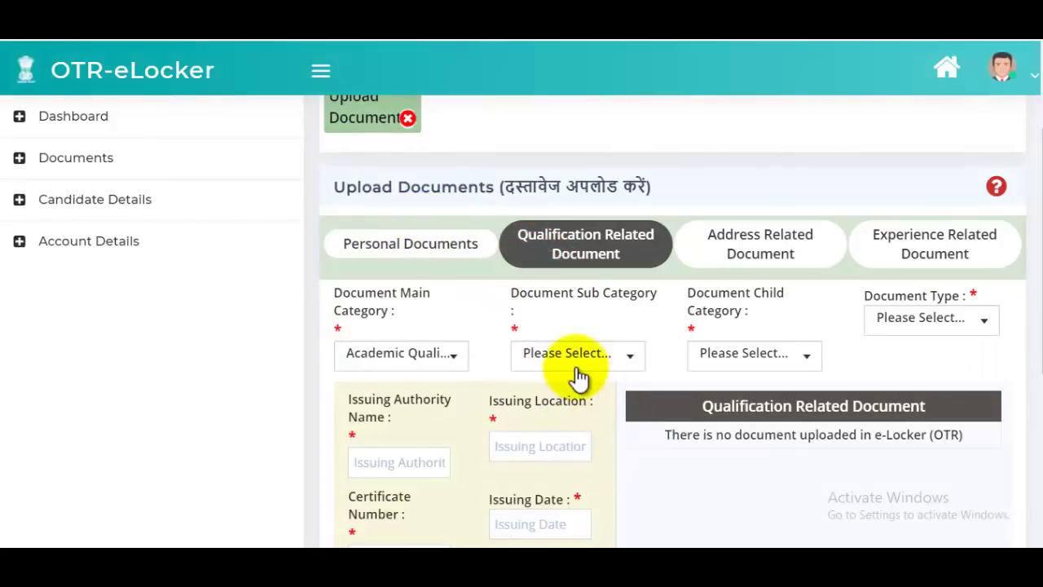
pyautogui.click(579, 378)
pyautogui.scroll(-2, 577, 381)
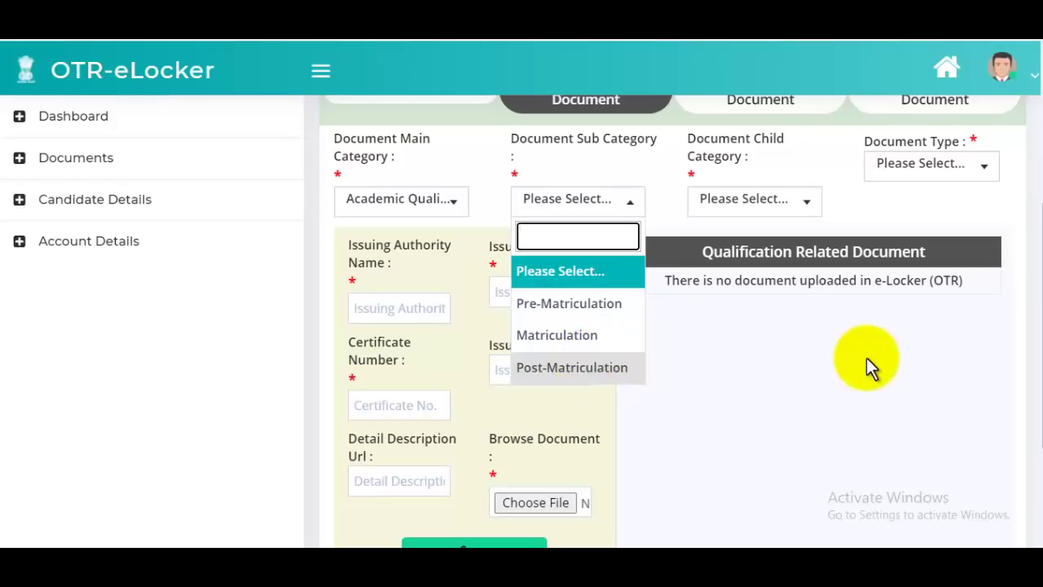
pyautogui.click(787, 208)
# - Set the sub category to Matriculation, leaving child category and document type unchosen
pyautogui.click(788, 208)
pyautogui.click(568, 204)
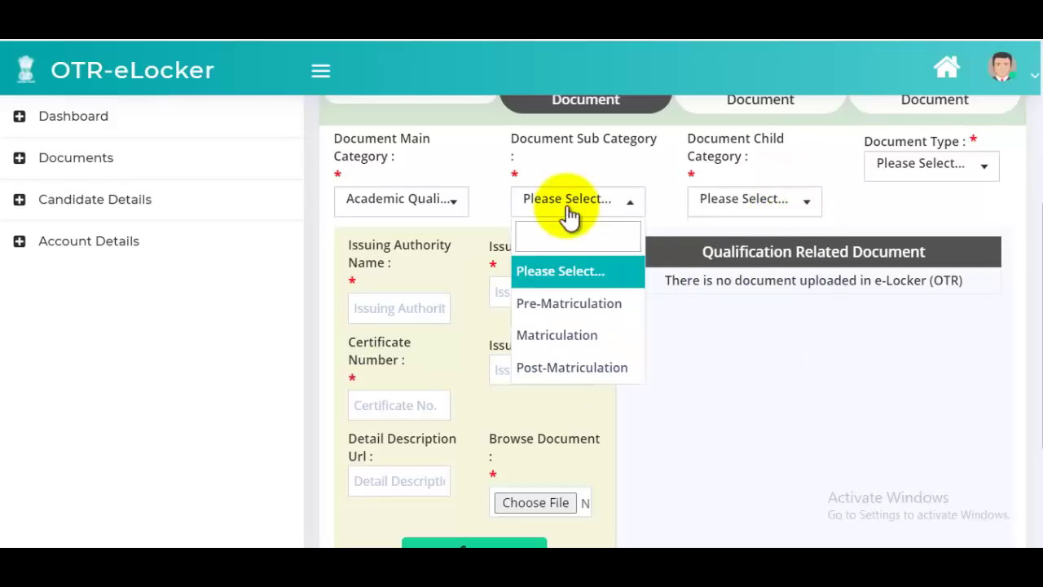
pyautogui.click(561, 335)
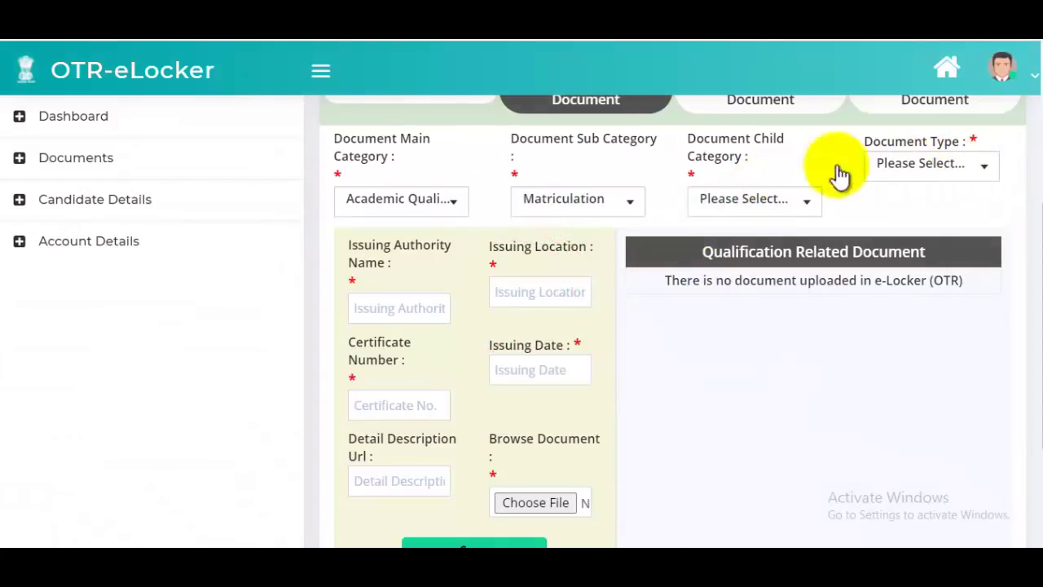
pyautogui.click(750, 202)
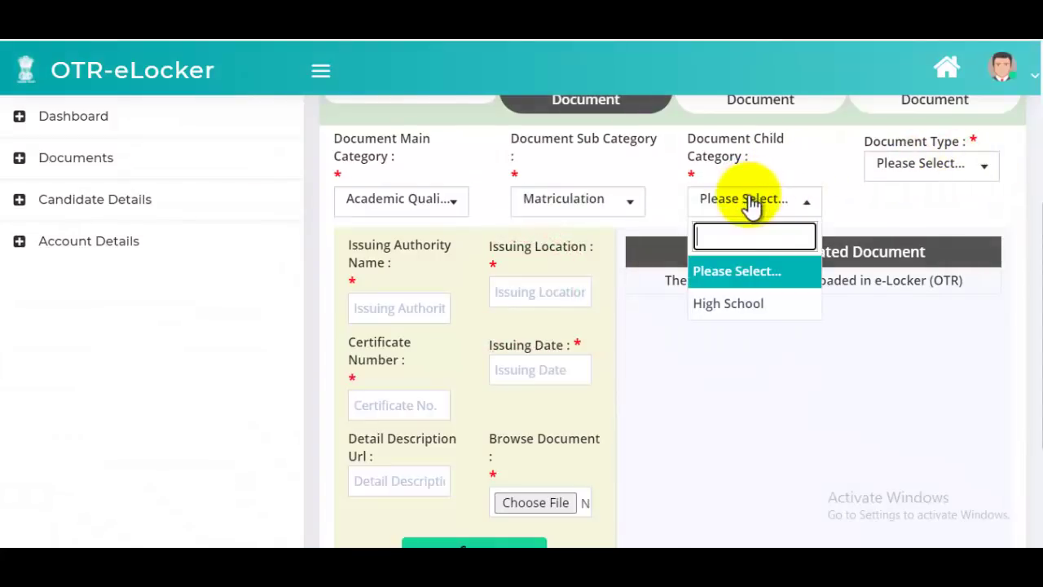
pyautogui.click(741, 273)
pyautogui.click(924, 181)
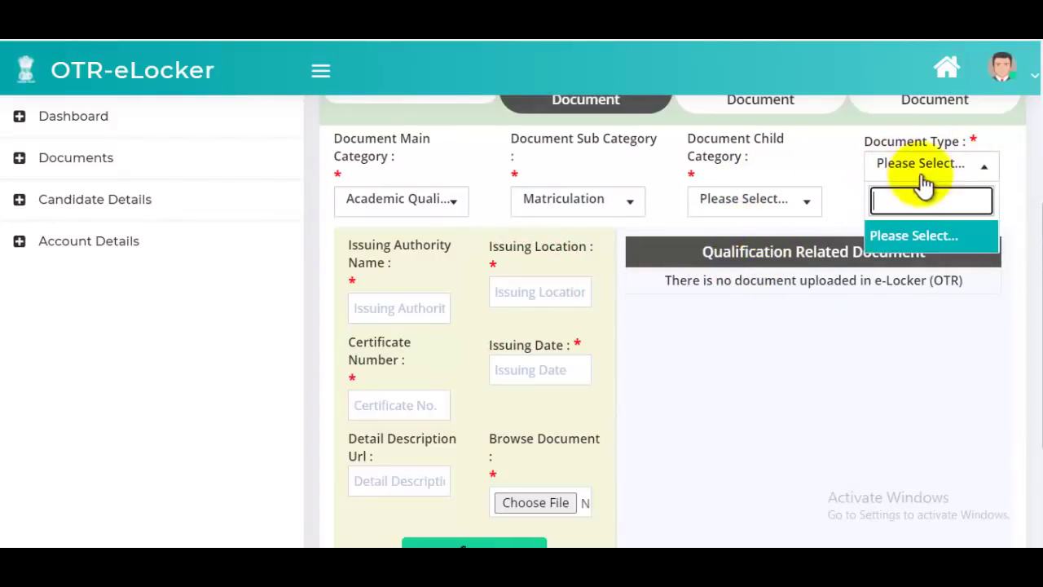
pyautogui.click(938, 245)
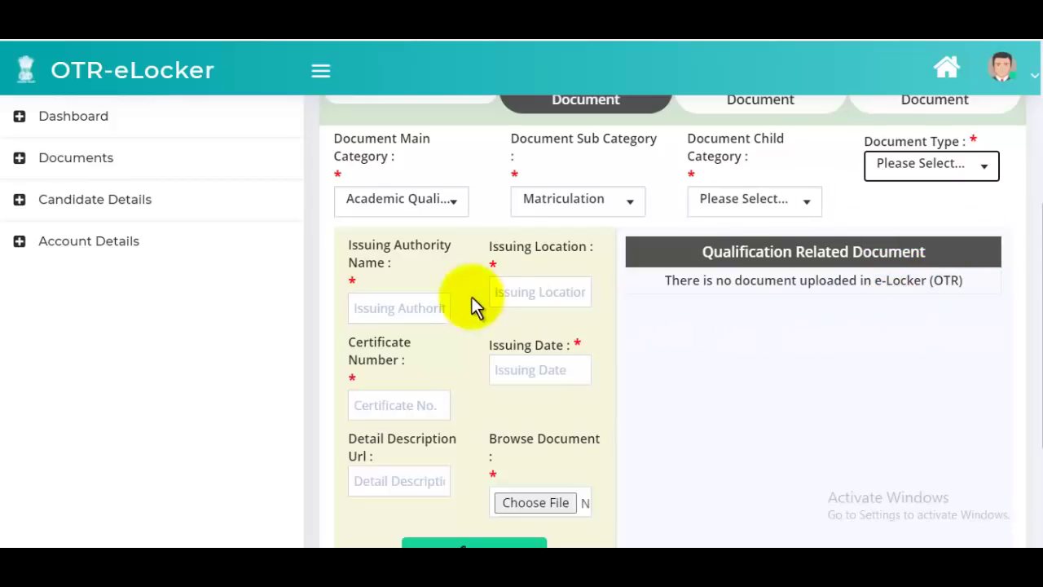
pyautogui.moveTo(414, 306)
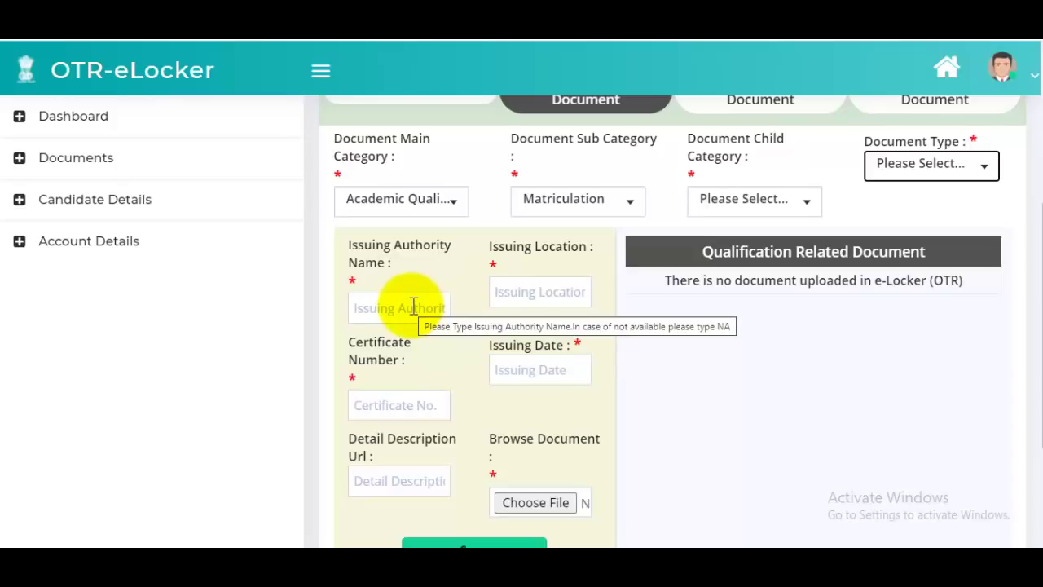
pyautogui.click(414, 307)
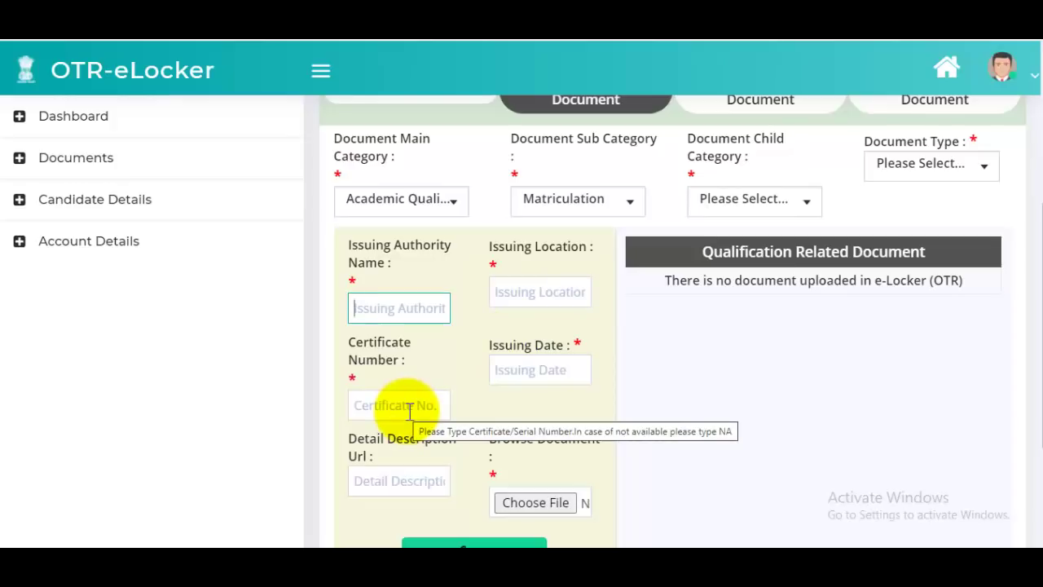
pyautogui.click(548, 372)
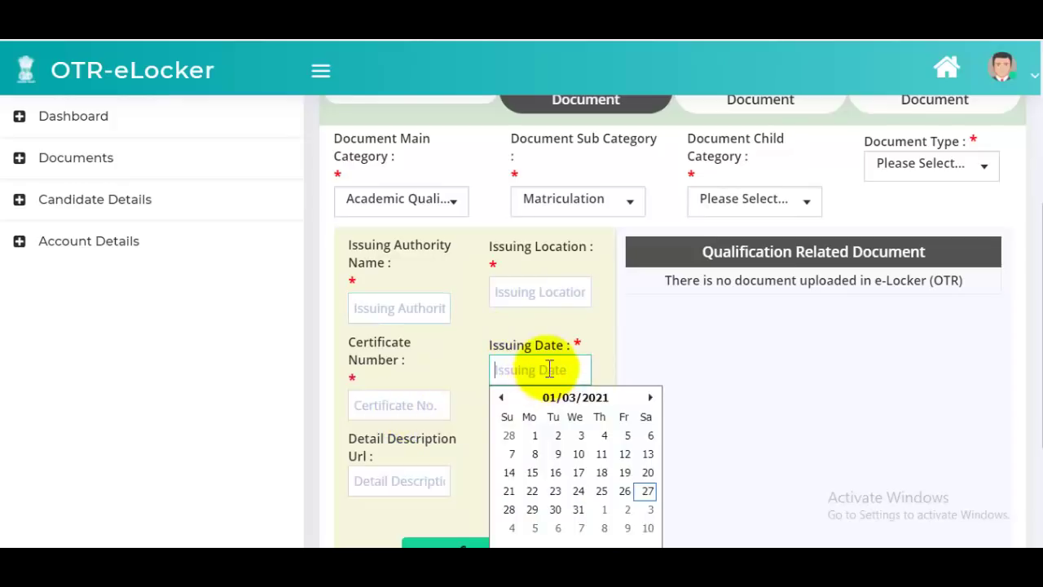
pyautogui.click(709, 360)
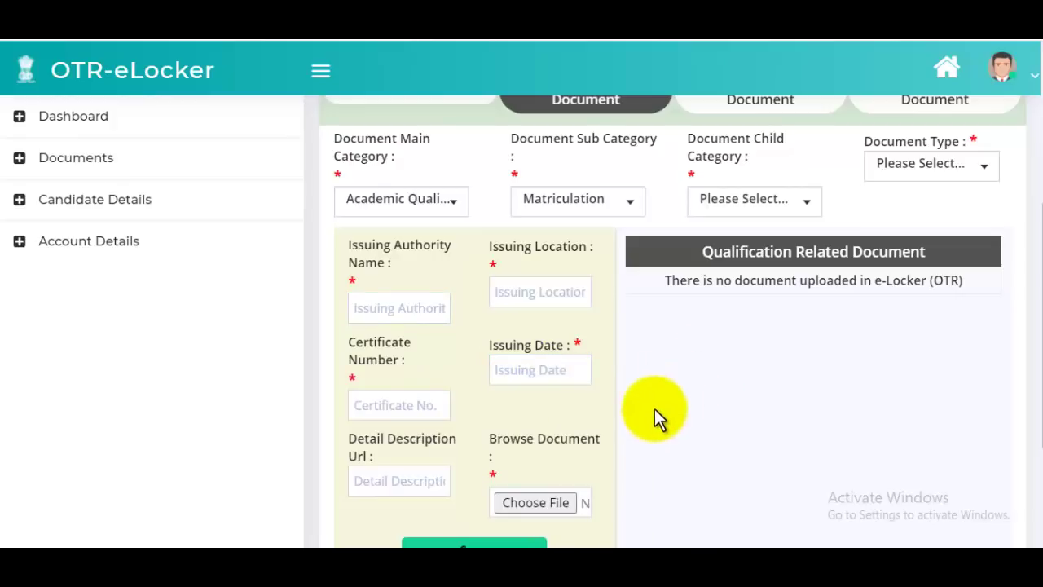
pyautogui.scroll(2, 689, 424)
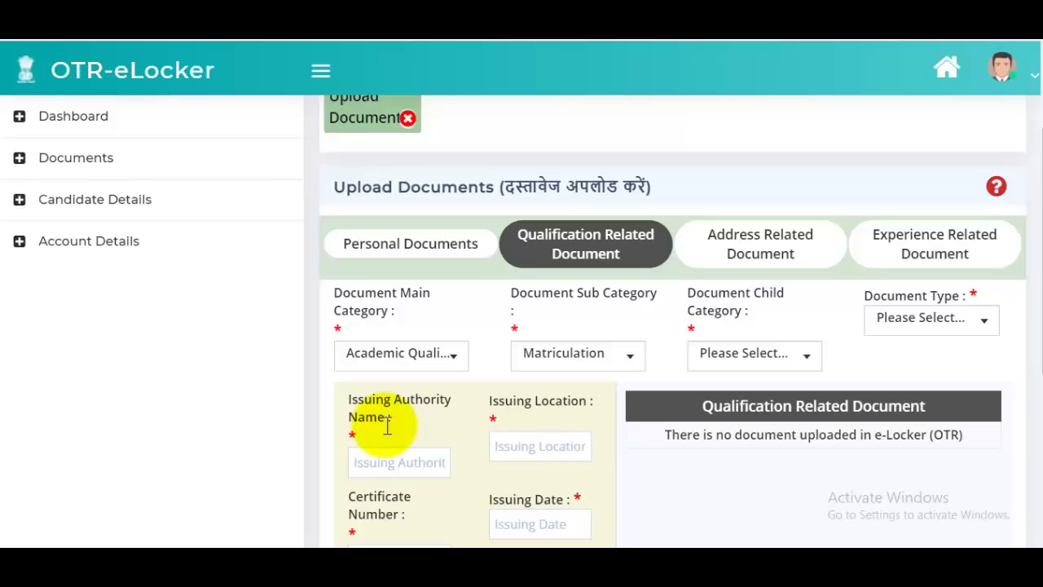
pyautogui.moveTo(550, 453)
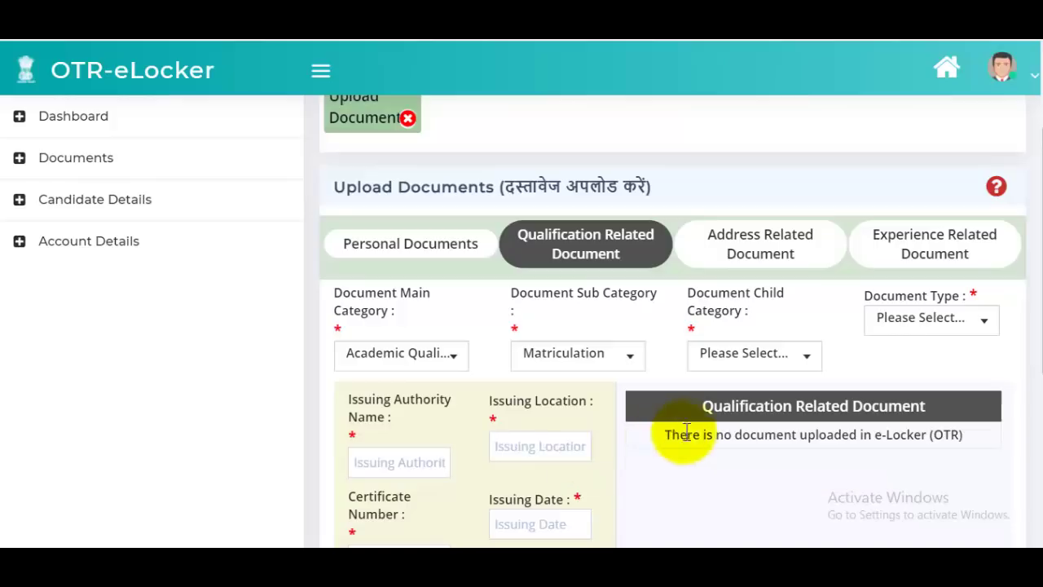
pyautogui.scroll(-3, 744, 390)
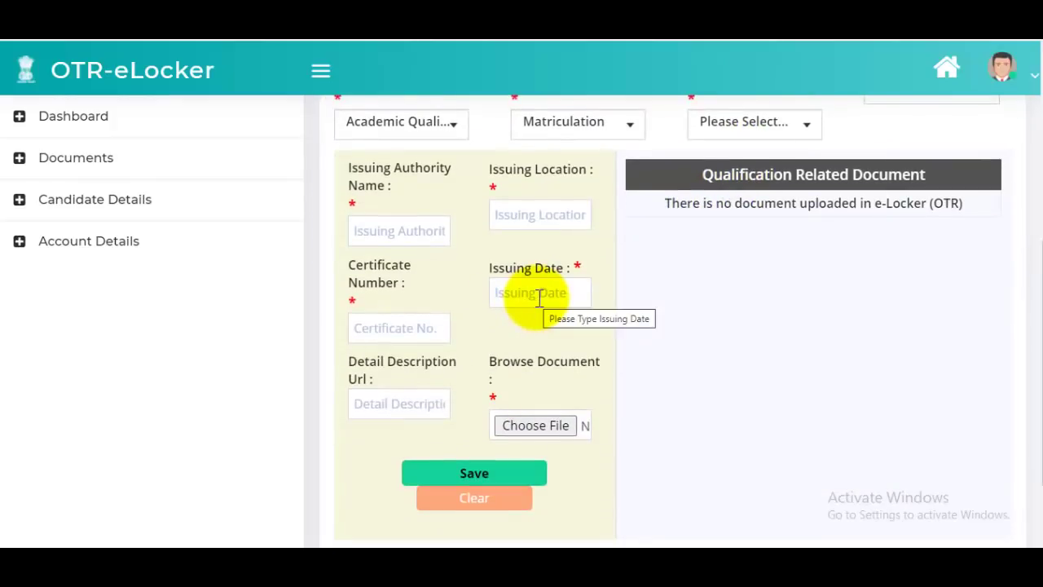
pyautogui.scroll(3, 538, 297)
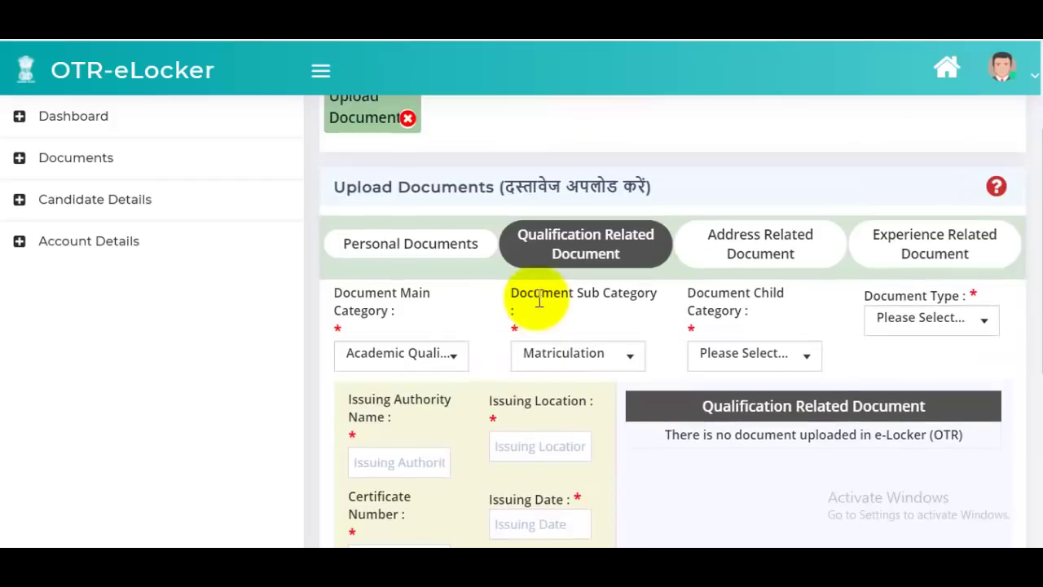
# - Open the Address Related Document form and look through it without choosing a main category
pyautogui.click(738, 259)
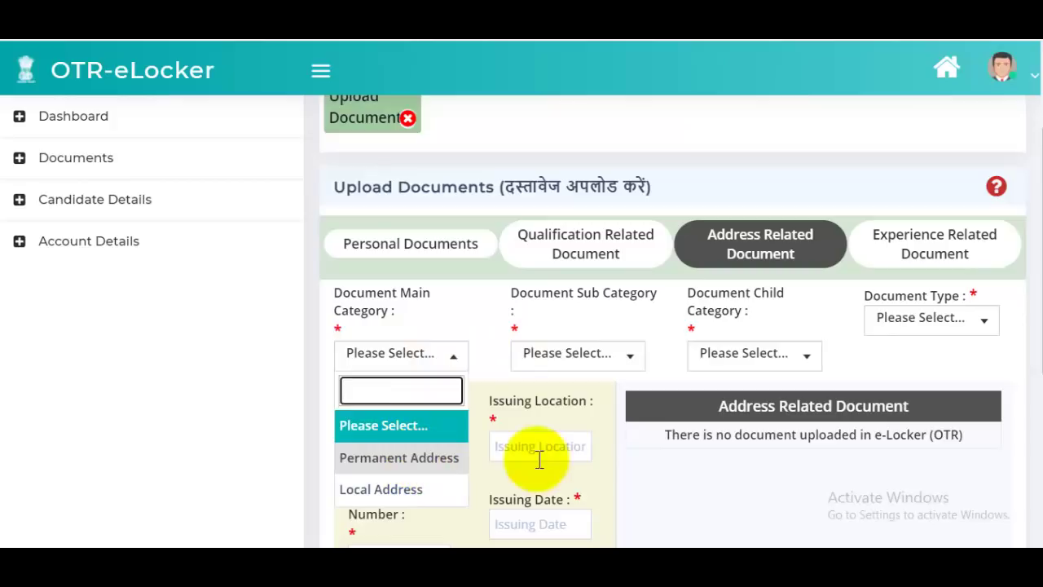
pyautogui.click(845, 464)
pyautogui.scroll(-2, 632, 367)
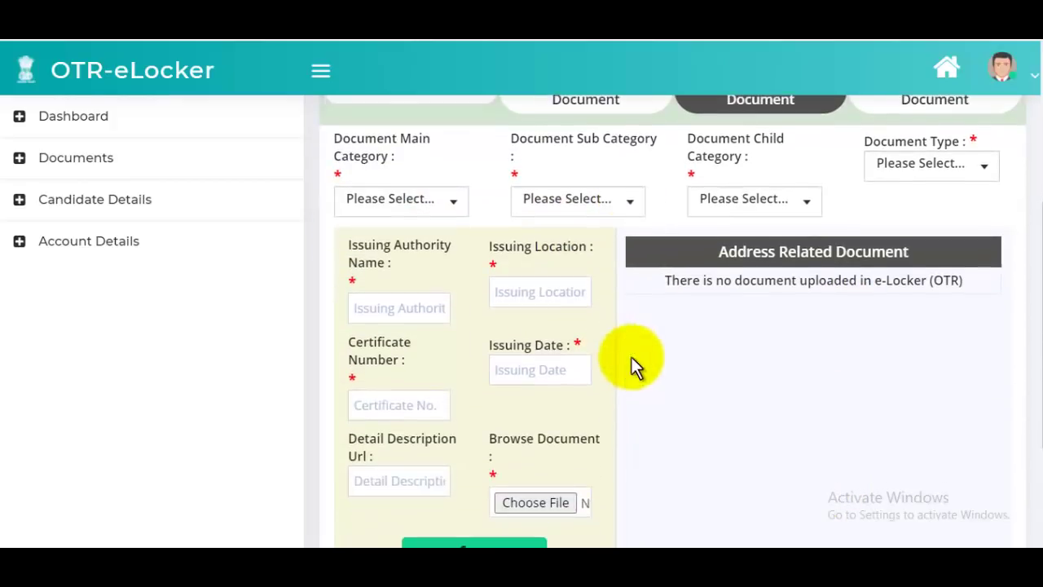
pyautogui.scroll(3, 678, 363)
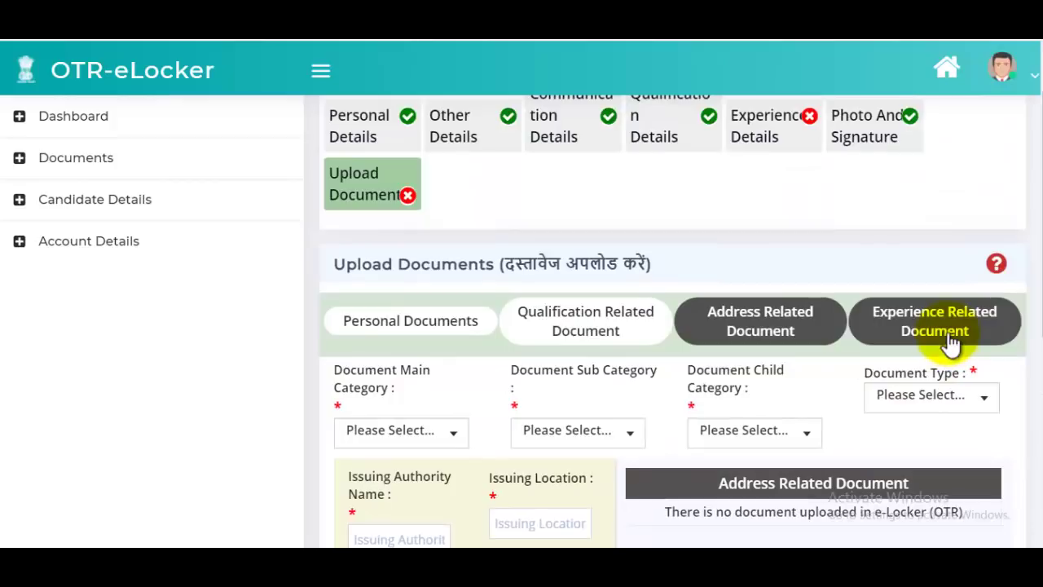
pyautogui.scroll(-3, 916, 330)
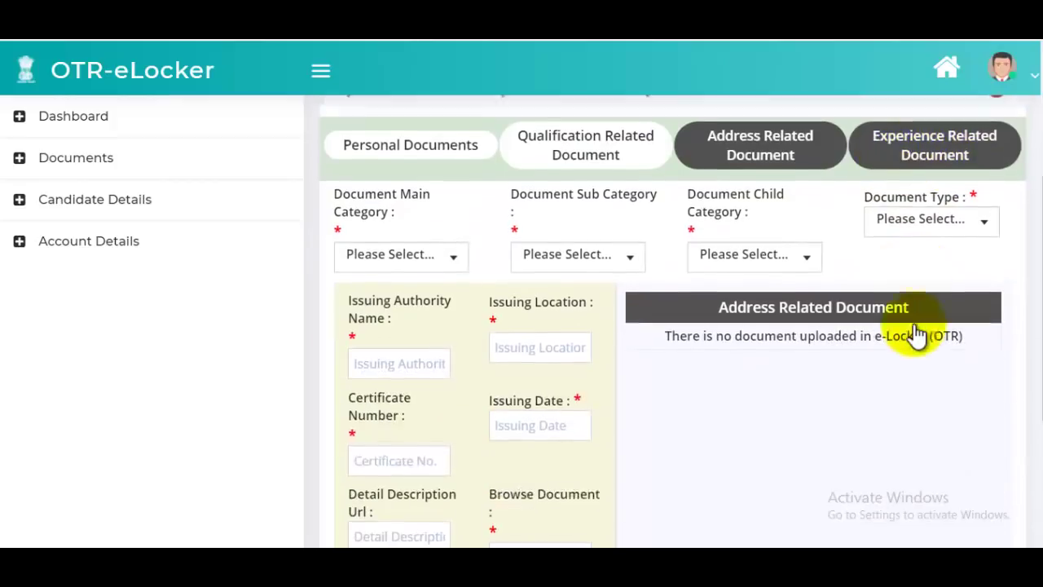
pyautogui.scroll(-1, 913, 324)
pyautogui.scroll(-1, 824, 384)
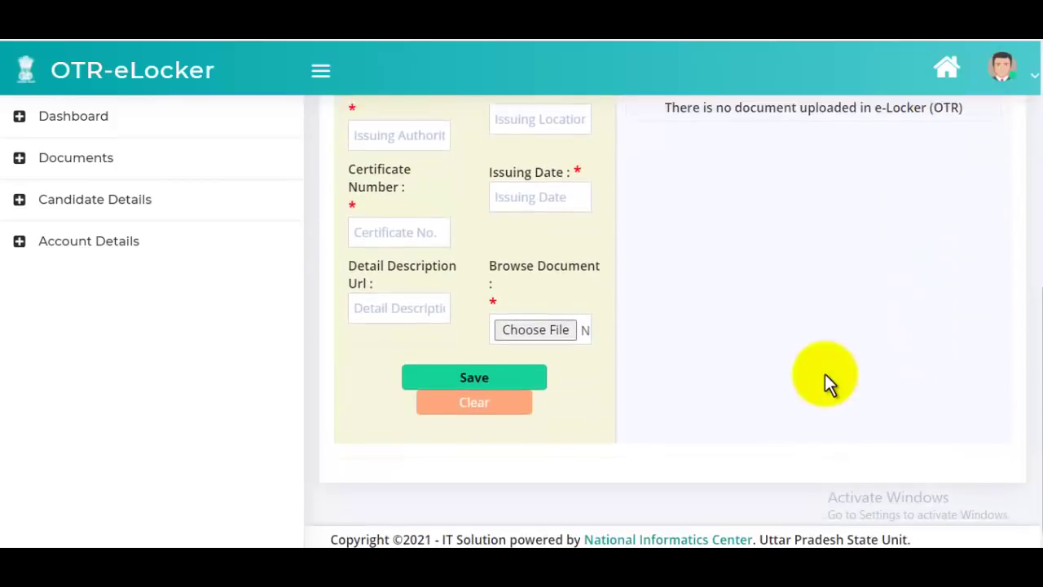
pyautogui.scroll(5, 791, 361)
pyautogui.scroll(-5, 788, 354)
pyautogui.scroll(5, 788, 347)
pyautogui.scroll(1, 788, 339)
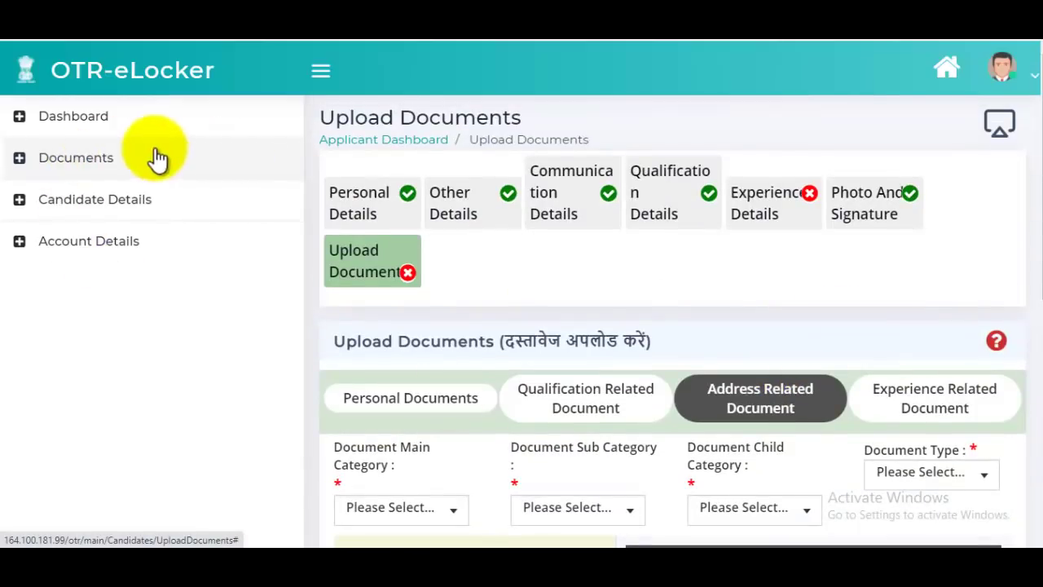
# - Open the Applicant Dashboard and review the profile status
pyautogui.click(111, 129)
pyautogui.click(100, 158)
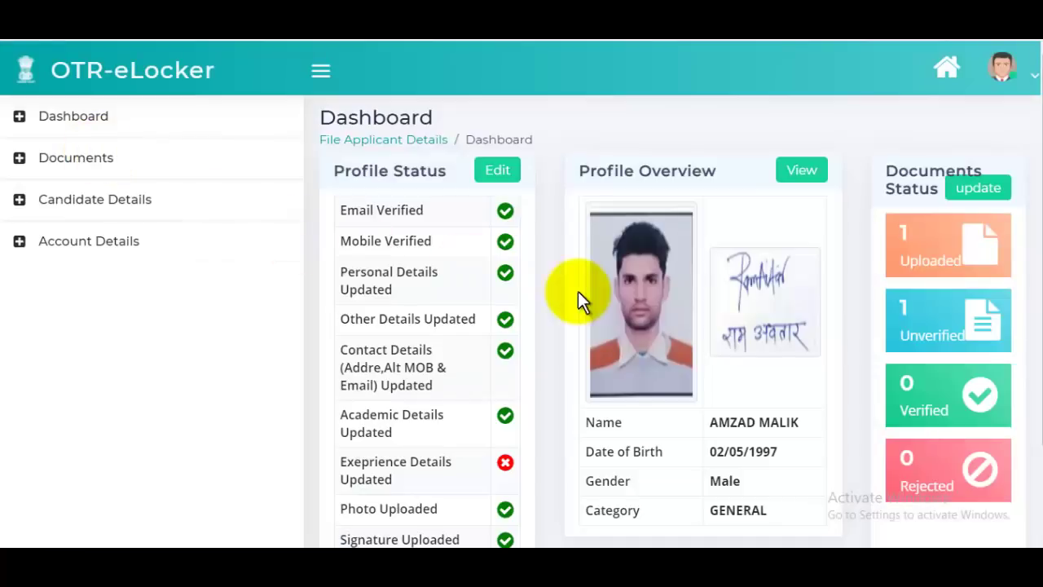
pyautogui.scroll(-3, 759, 316)
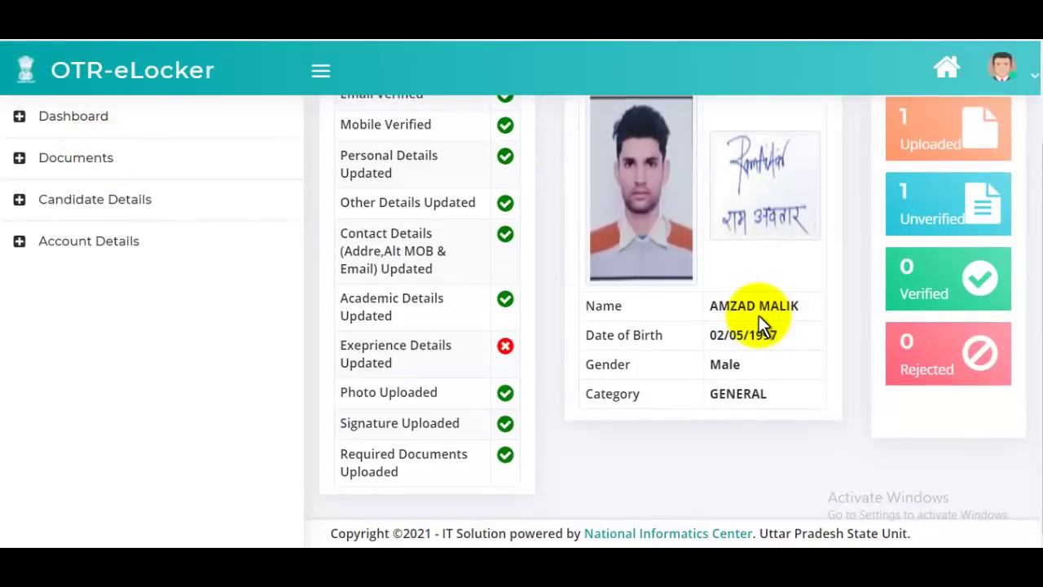
pyautogui.scroll(3, 759, 315)
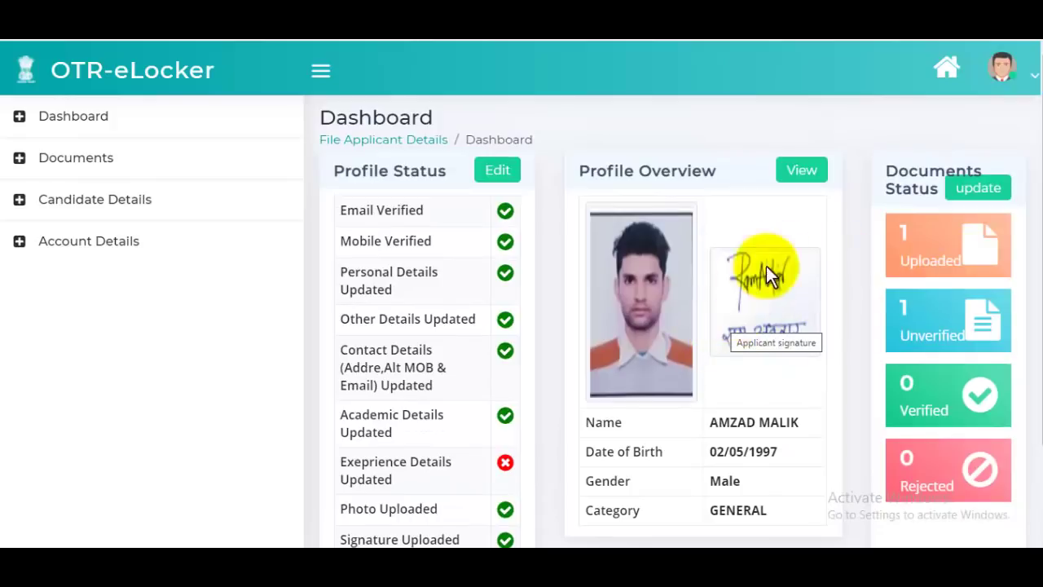
# - View the photo and signature details from the Profile Overview
pyautogui.click(804, 175)
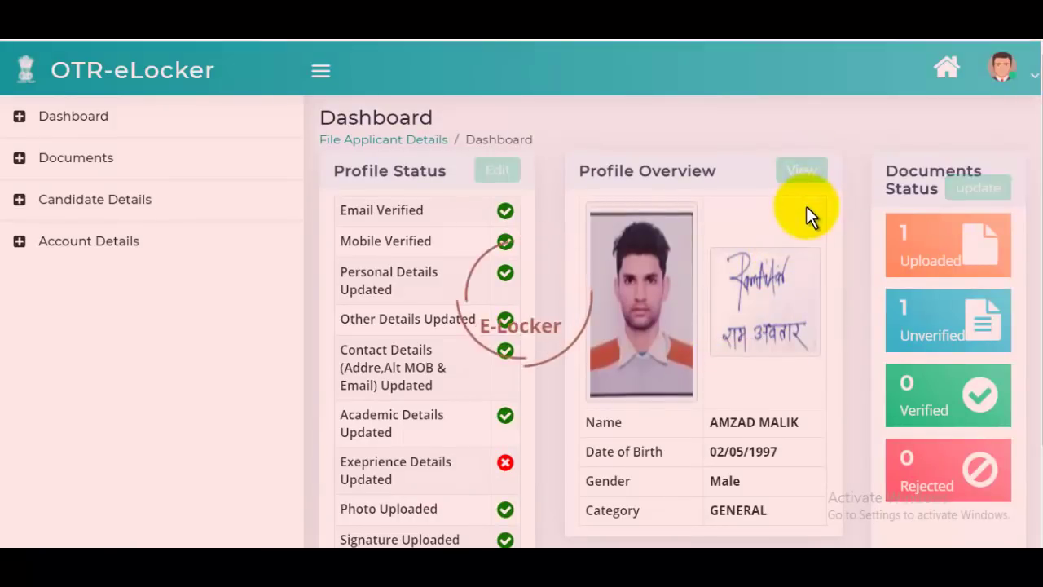
pyautogui.scroll(-4, 778, 265)
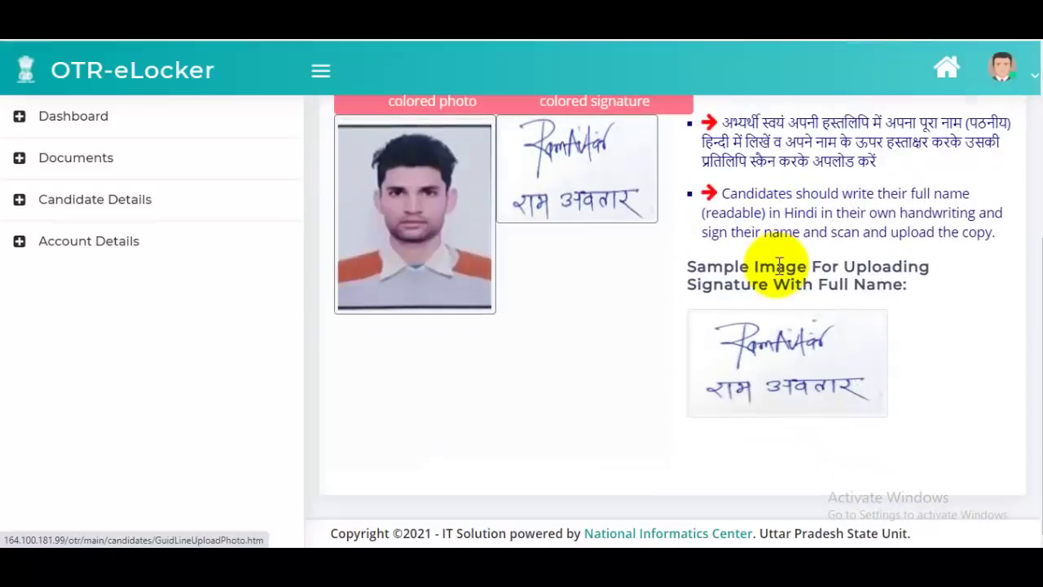
pyautogui.scroll(4, 779, 264)
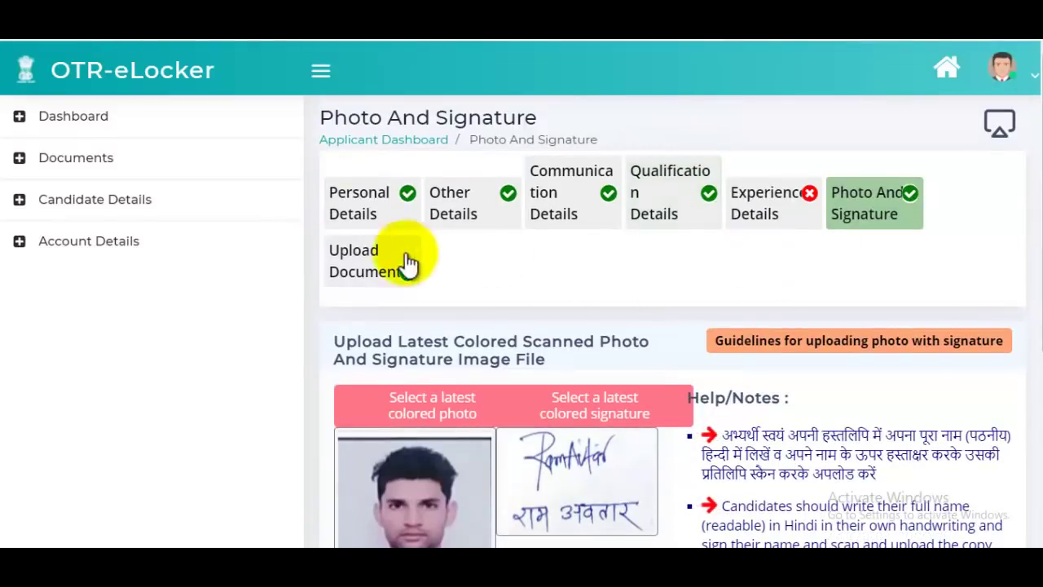
pyautogui.scroll(-3, 710, 333)
pyautogui.scroll(3, 718, 345)
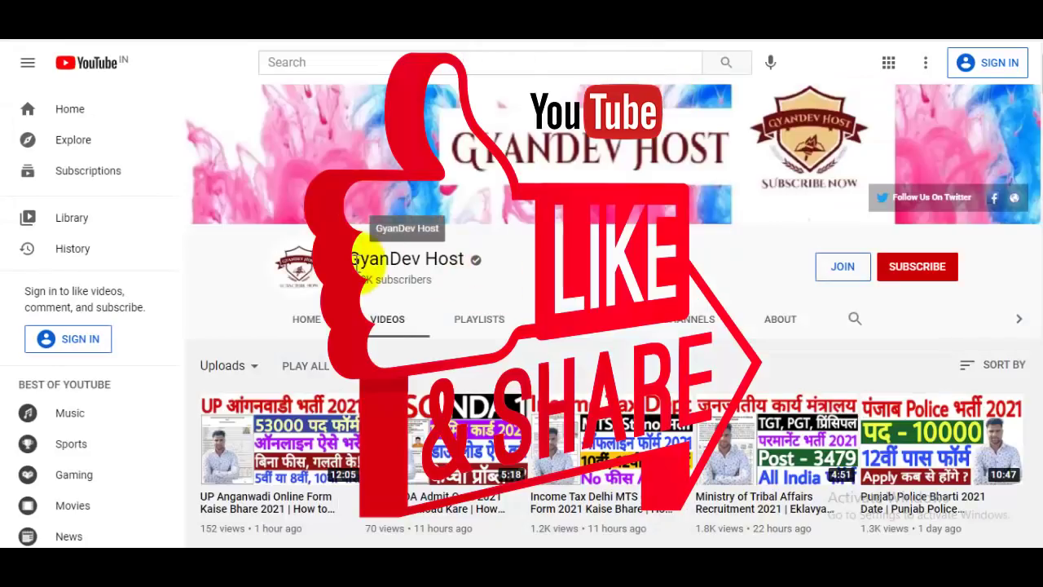
# - Highlight the channel name on the YouTube videos page
pyautogui.moveTo(357, 259); pyautogui.dragTo(470, 255)
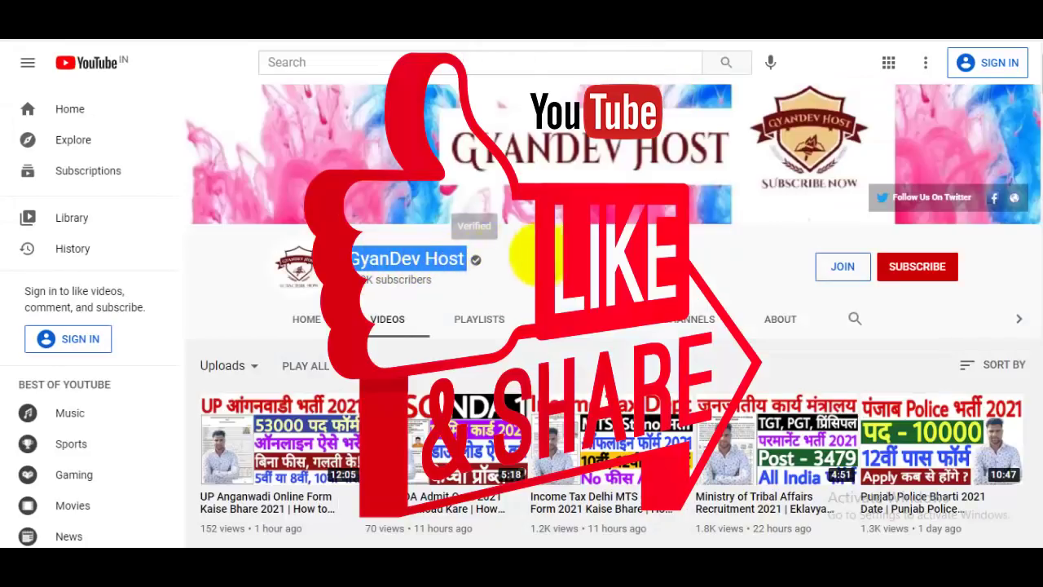